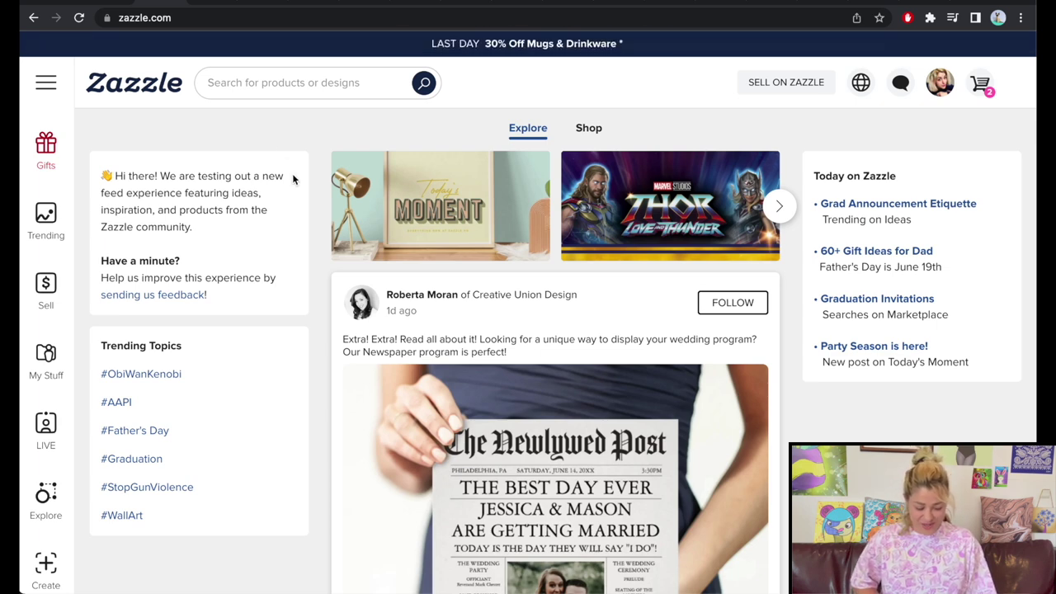
Scroll down through the current Zazzle page and back up
scroll(292, 174, "down", 2)
scroll(321, 256, "down", 10)
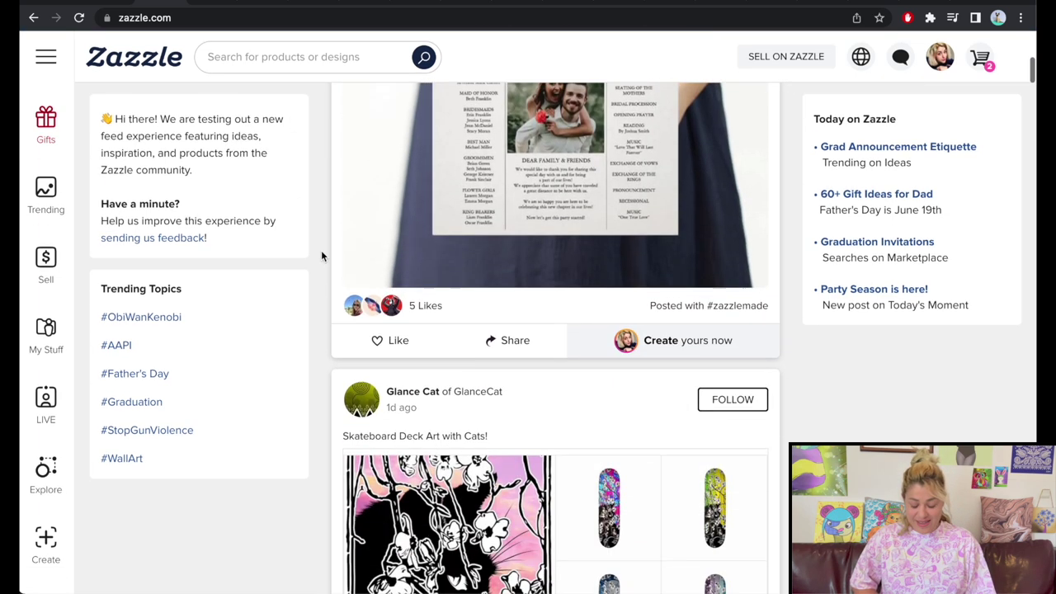
scroll(322, 256, "down", 10)
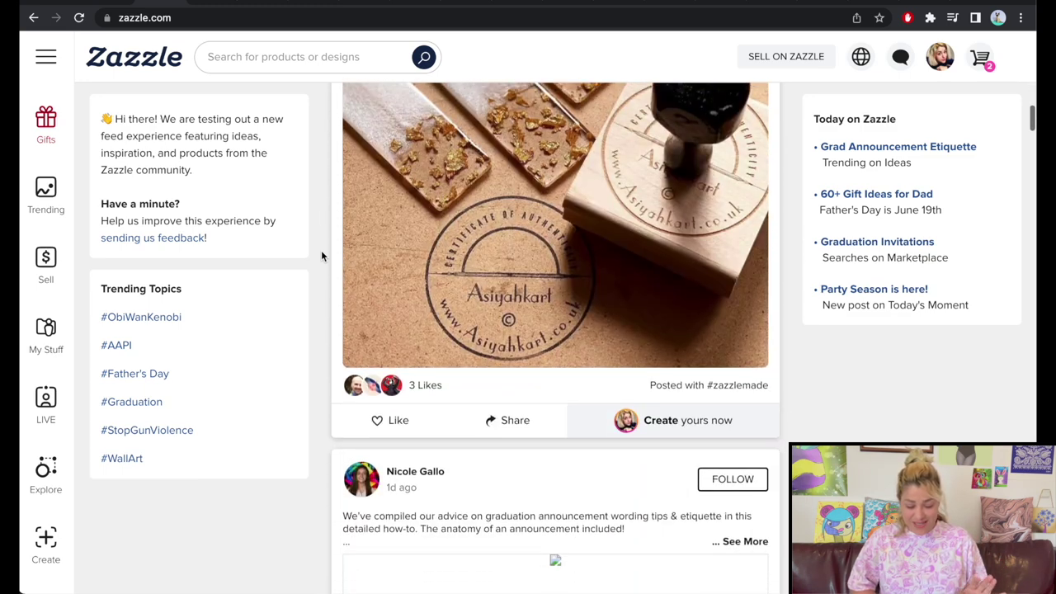
scroll(322, 255, "down", 4)
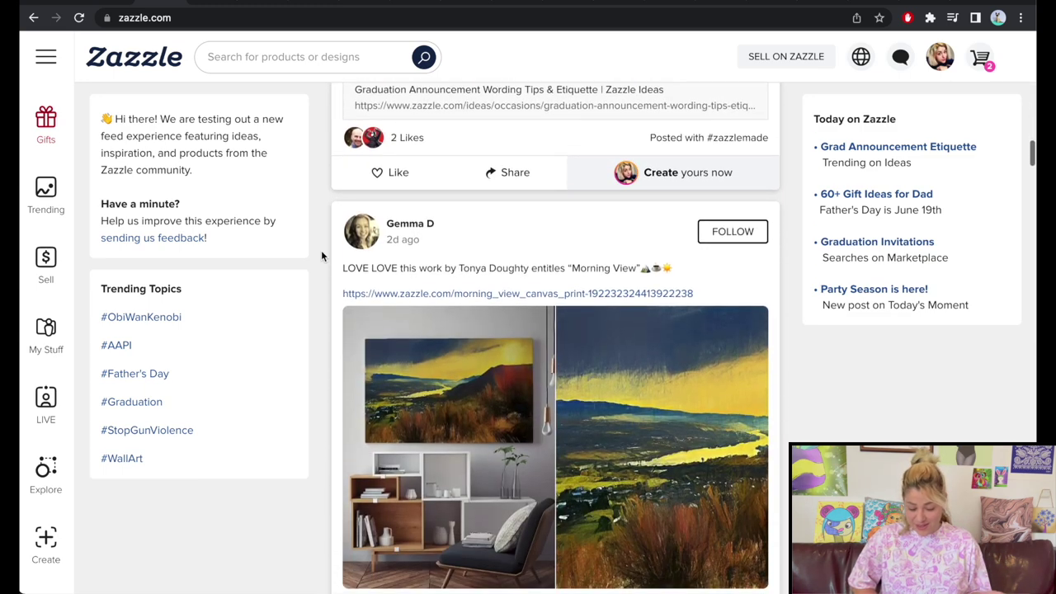
scroll(322, 256, "down", 10)
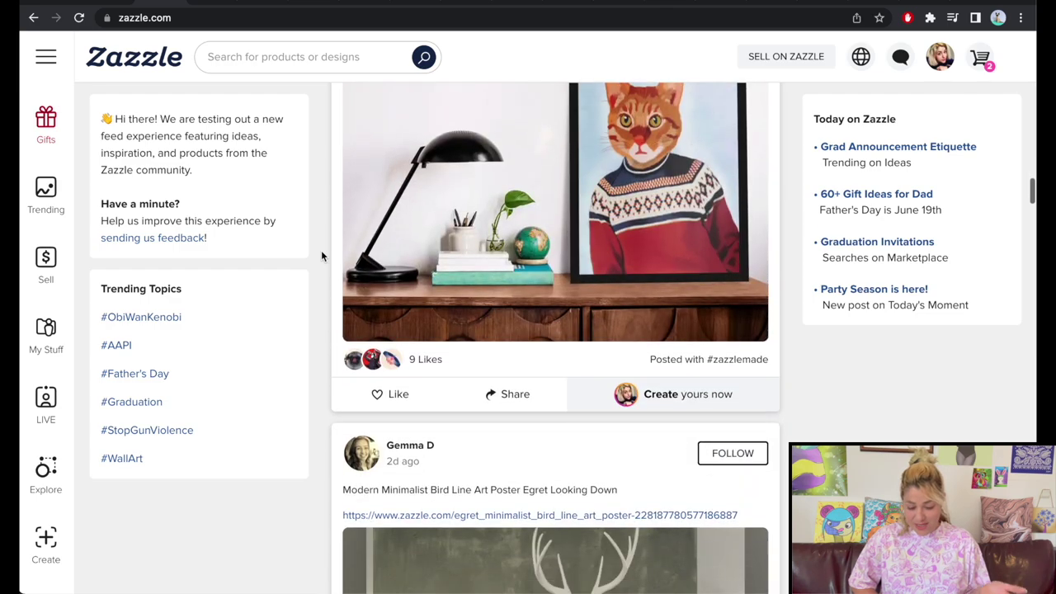
scroll(322, 255, "up", 15)
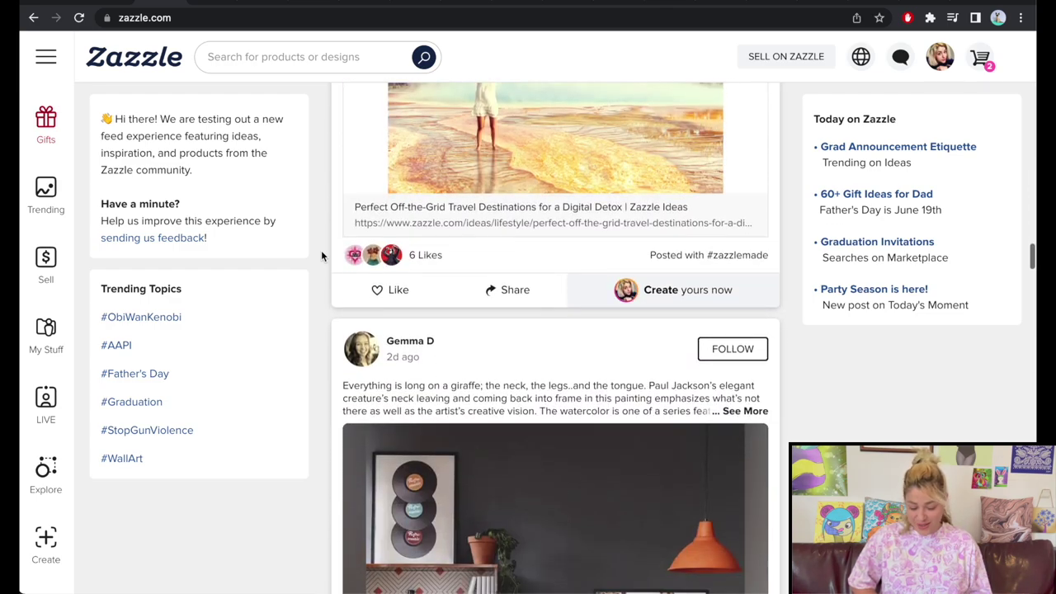
scroll(322, 256, "up", 10)
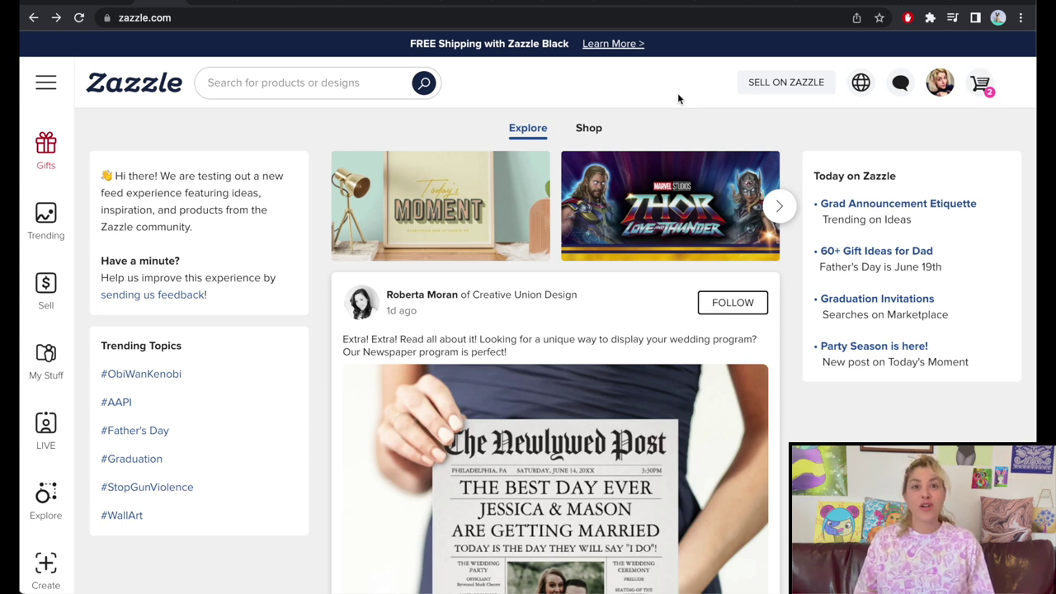
Open the Sell on Zazzle page and scroll through the Zazzle Creator information
left_click(767, 83)
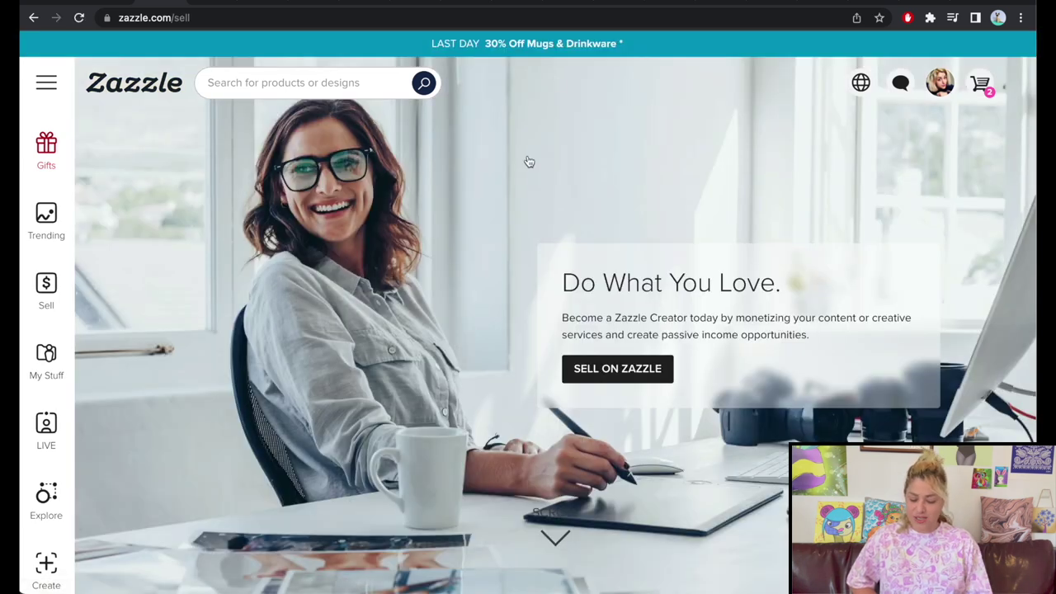
scroll(530, 169, "down", 1)
scroll(530, 173, "down", 3)
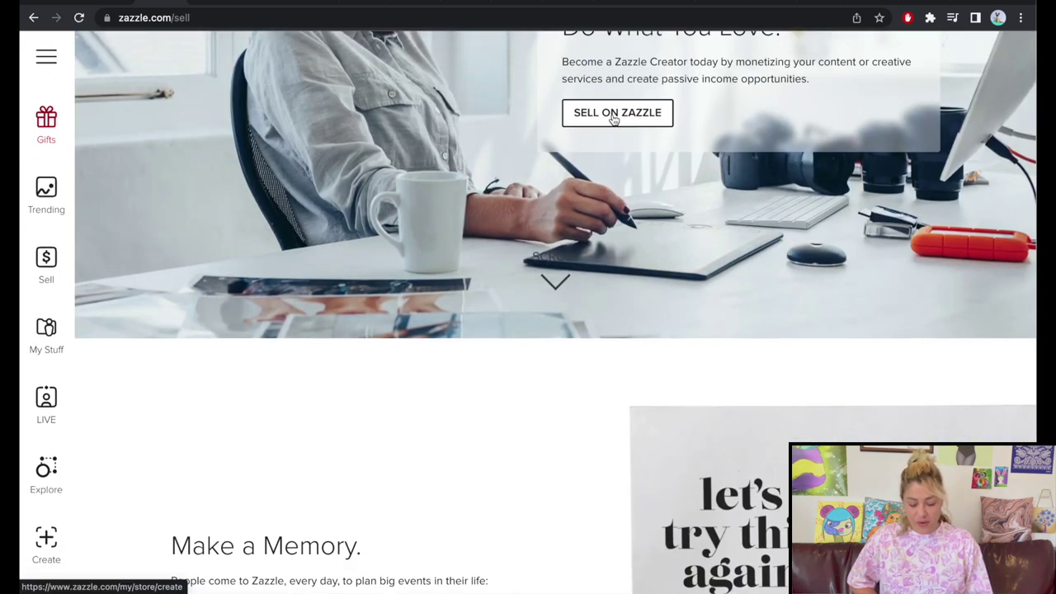
scroll(606, 148, "down", 15)
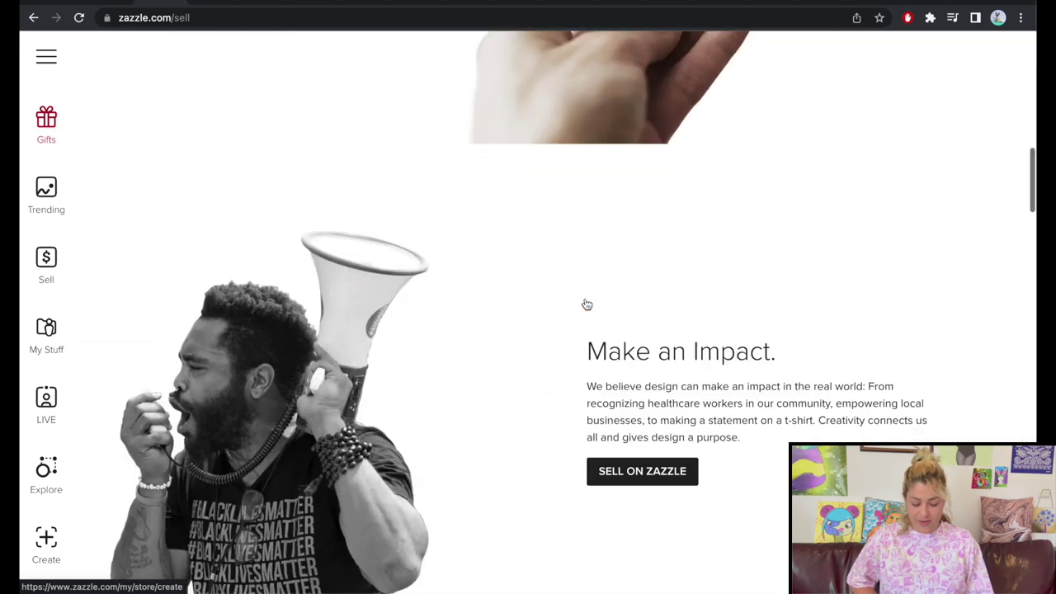
scroll(587, 305, "down", 20)
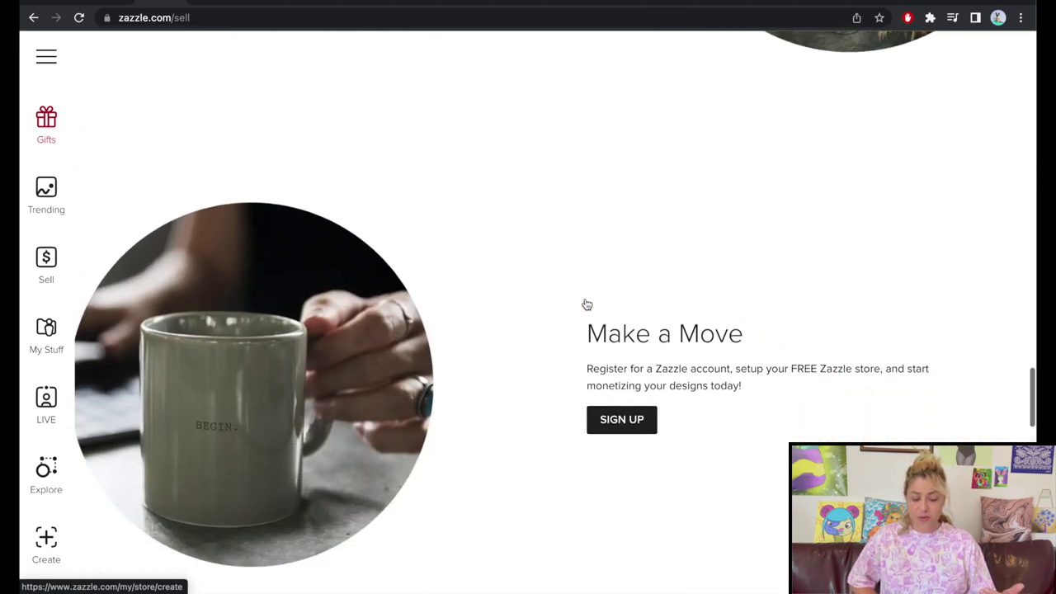
scroll(584, 304, "down", 10)
scroll(585, 303, "up", 20)
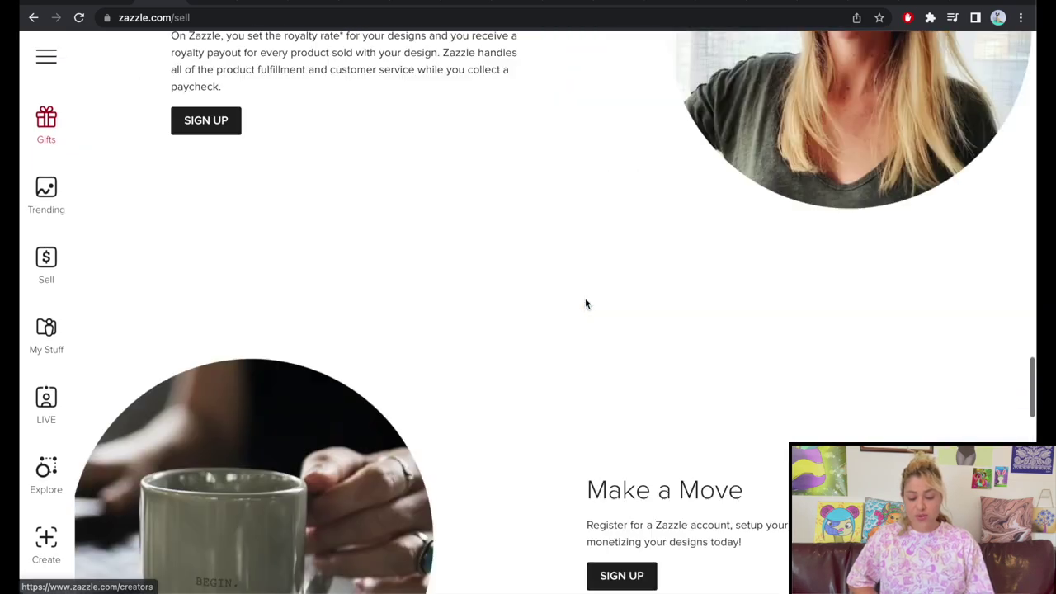
scroll(584, 303, "up", 15)
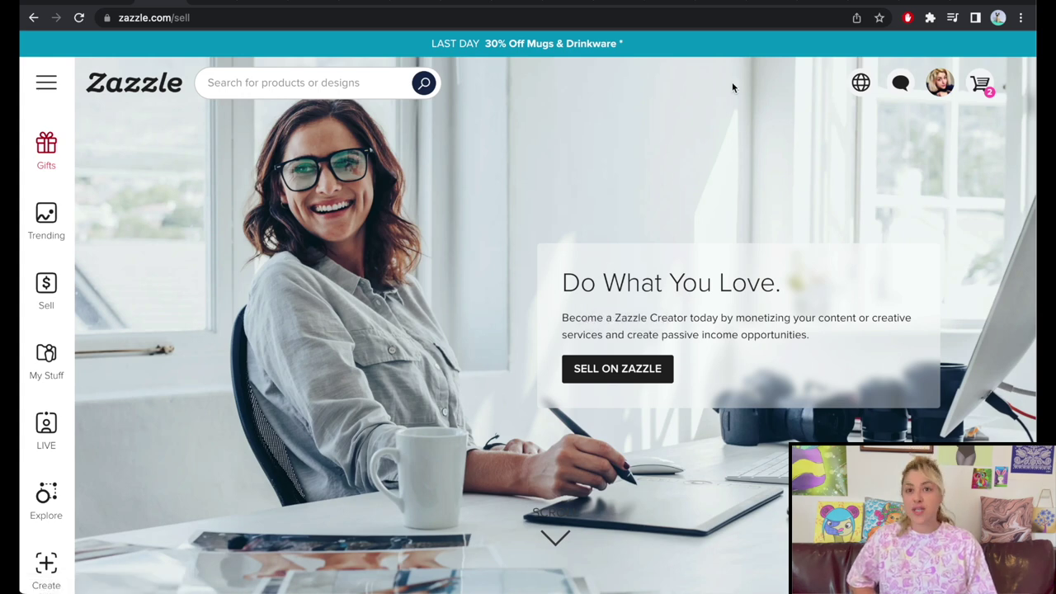
left_click(940, 86)
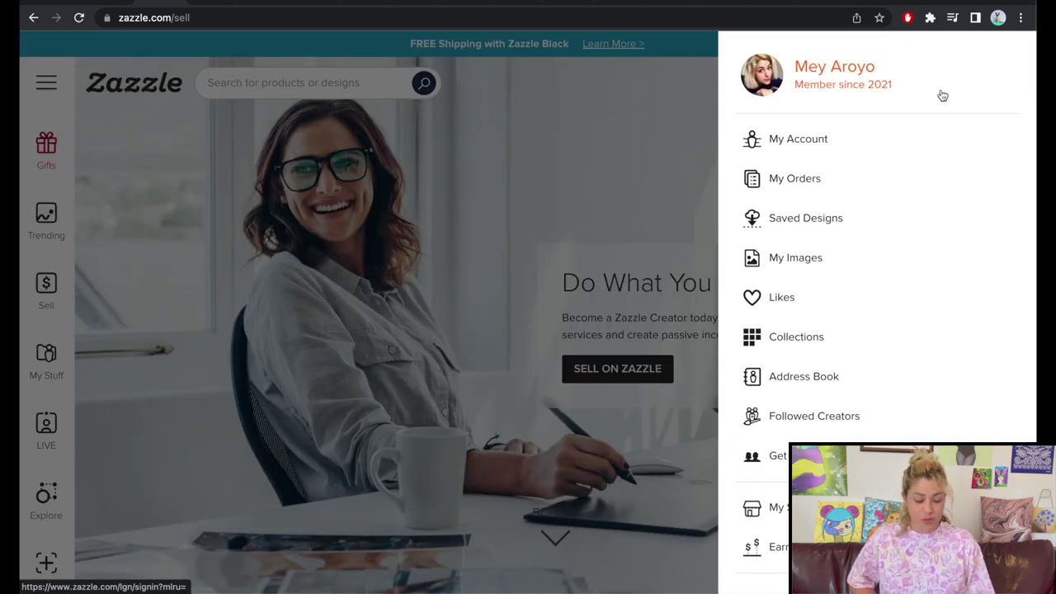
Go to My Store from the account menu to list Miss Jigsaw, CubismClub and Wrap with Magic
left_click(347, 220)
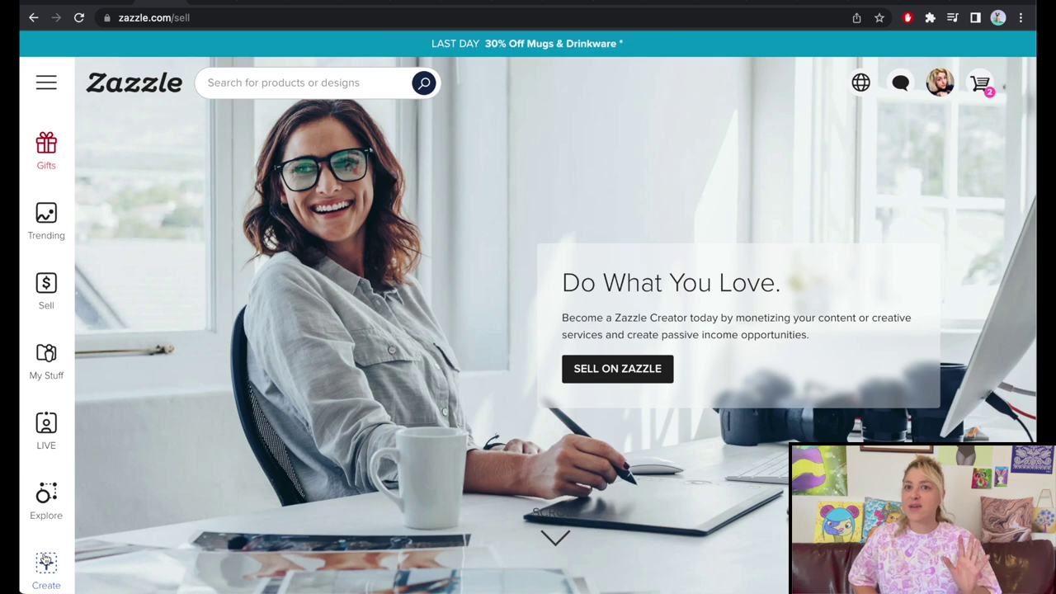
left_click(939, 85)
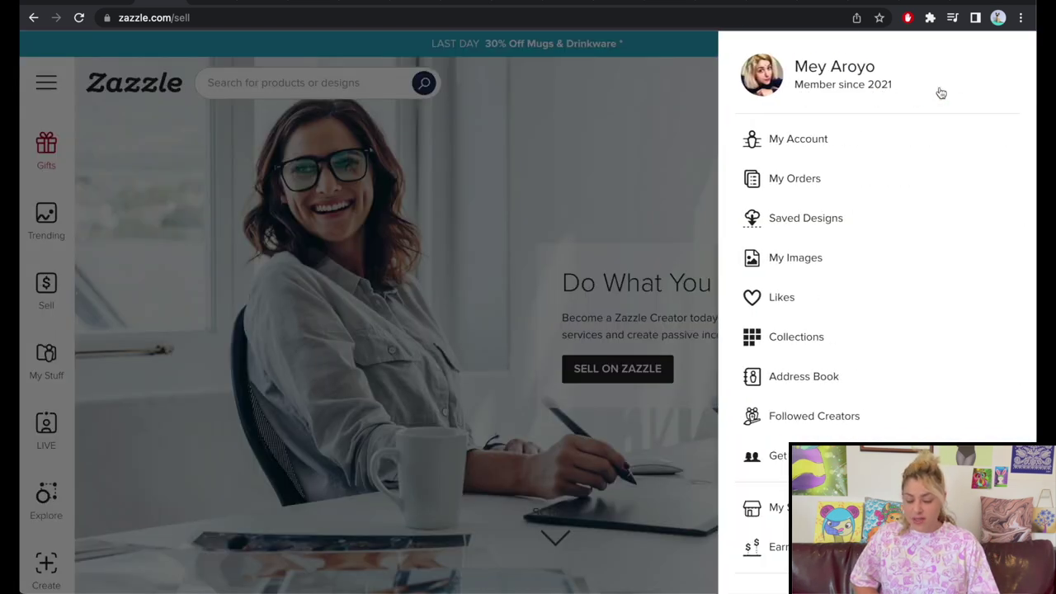
left_click(775, 509)
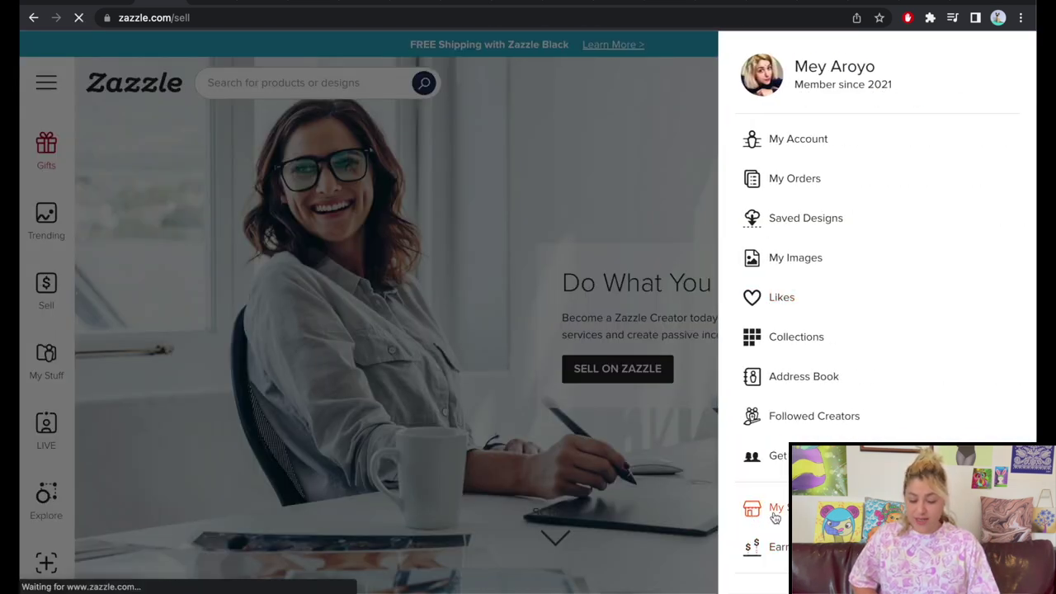
scroll(382, 197, "down", 3)
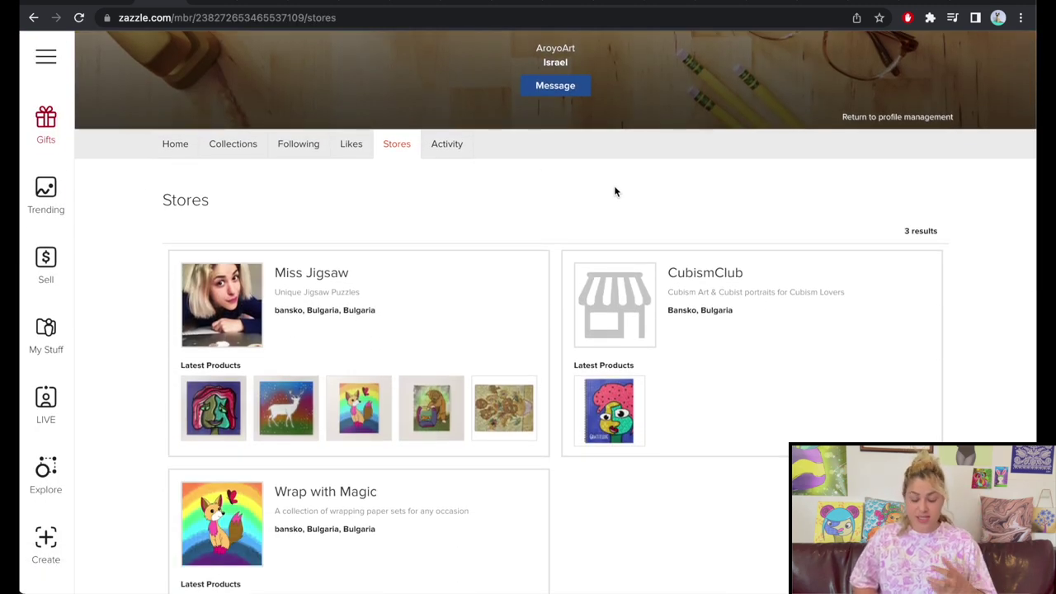
scroll(615, 192, "down", 3)
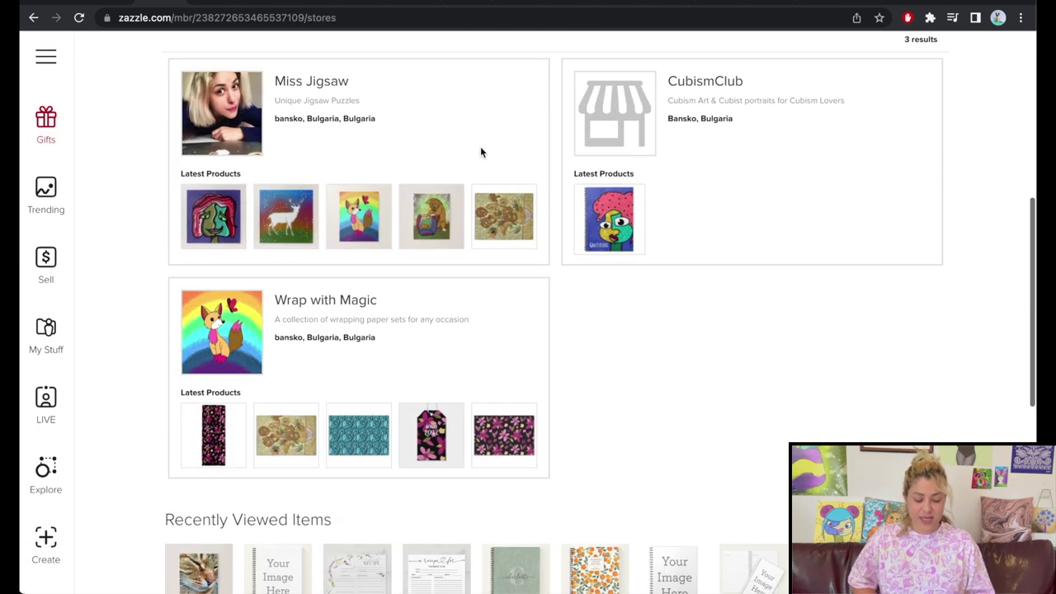
left_click(342, 76)
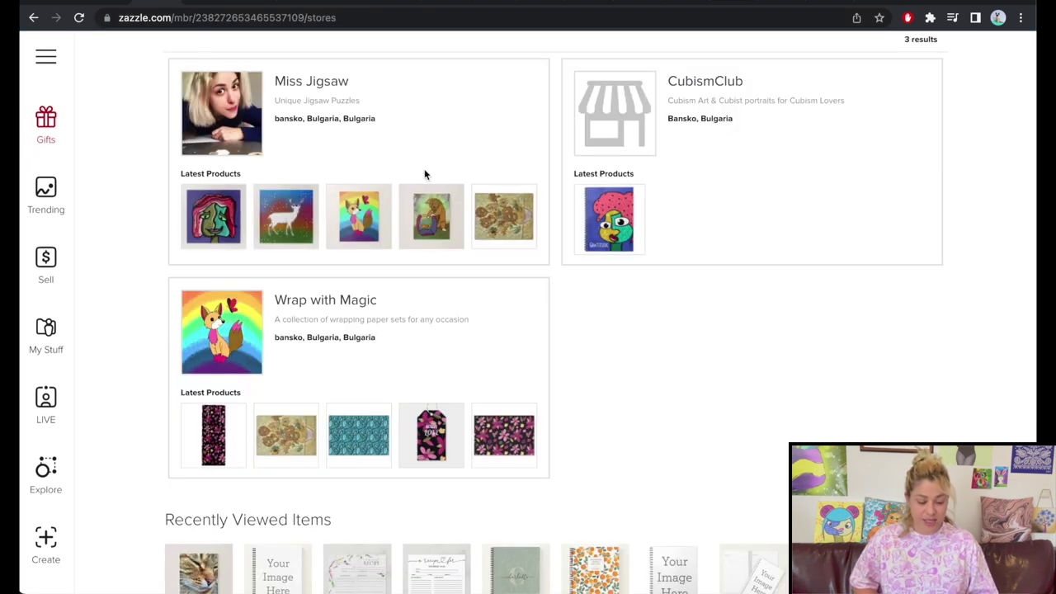
scroll(424, 169, "up", 3)
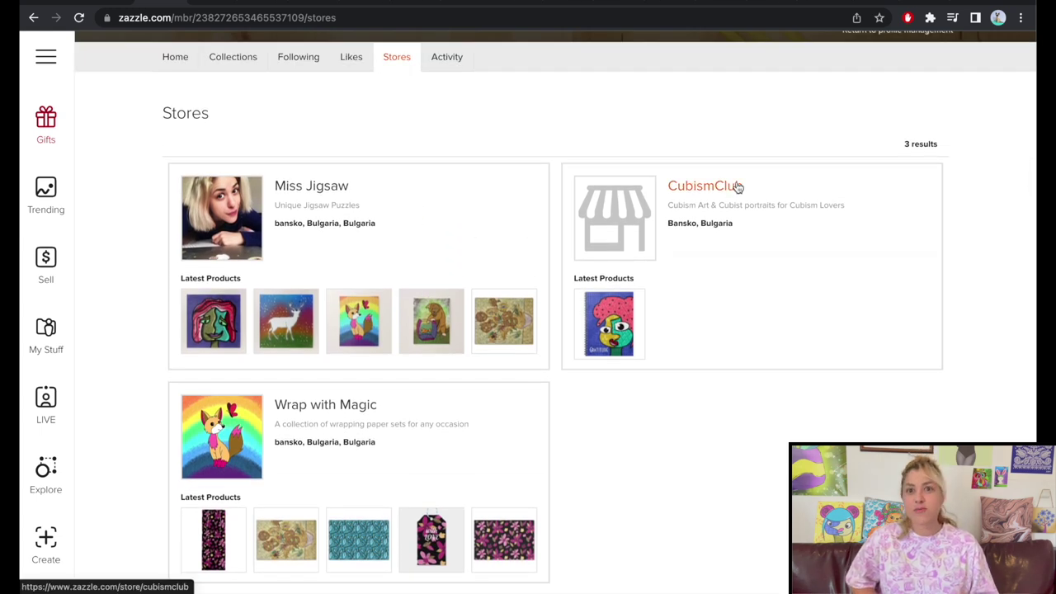
scroll(418, 276, "down", 2)
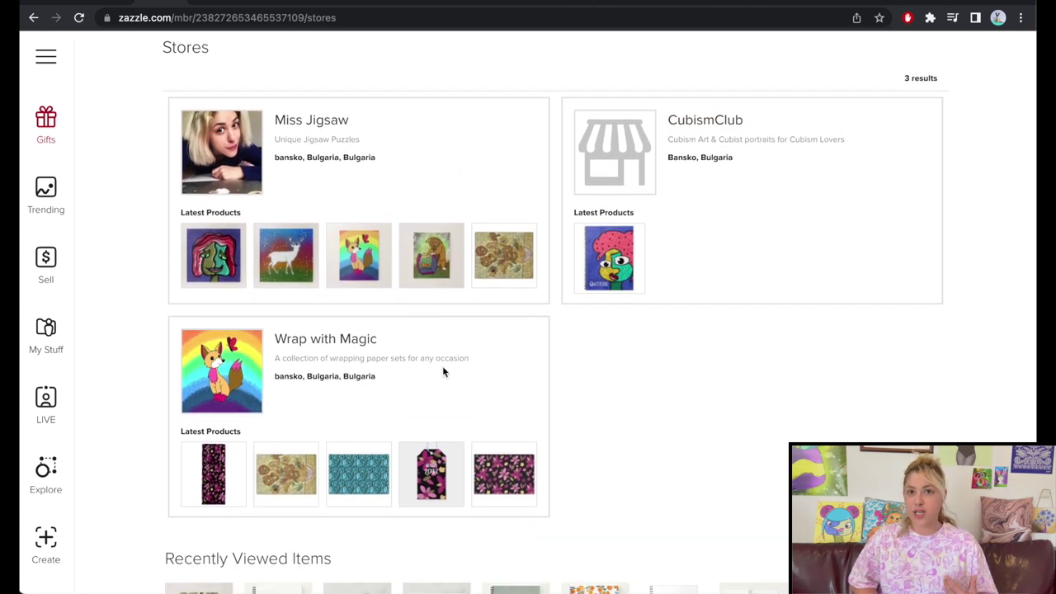
scroll(442, 372, "down", 6)
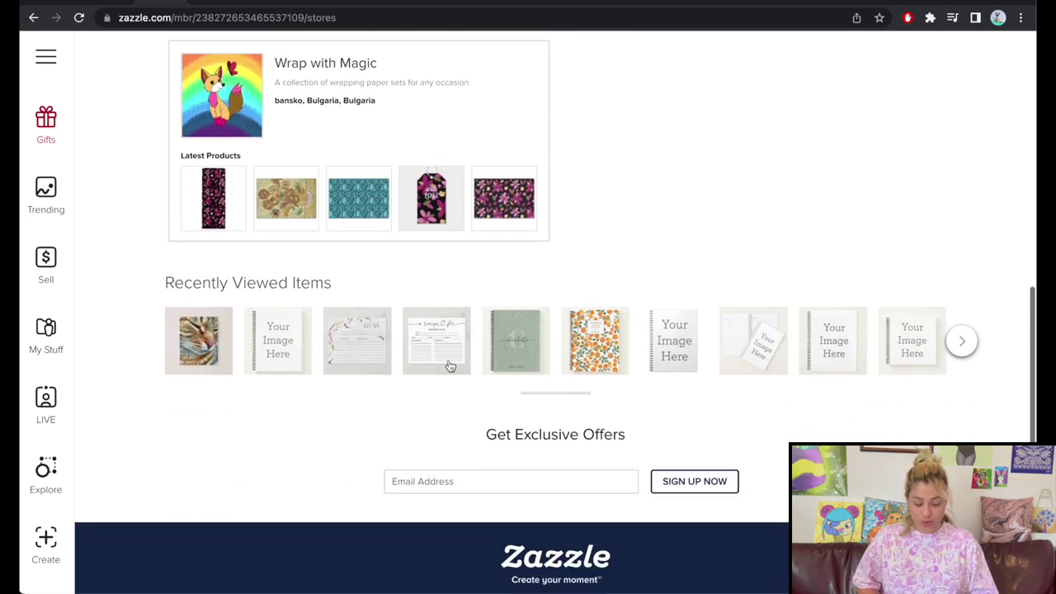
scroll(648, 212, "up", 10)
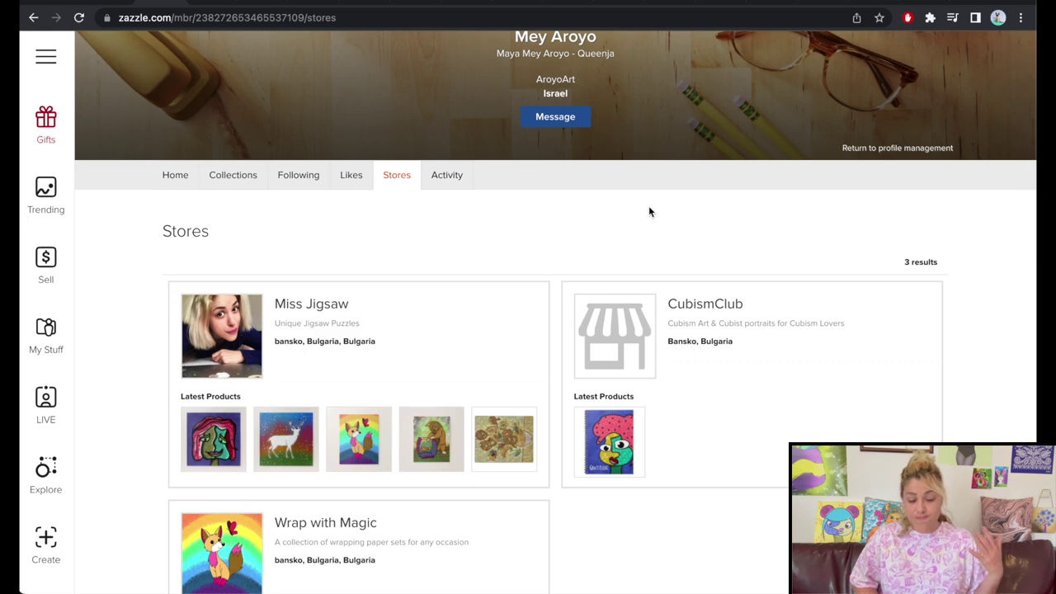
Go from My Account to My Profile and show the profile's Stores tab
left_click(189, 176)
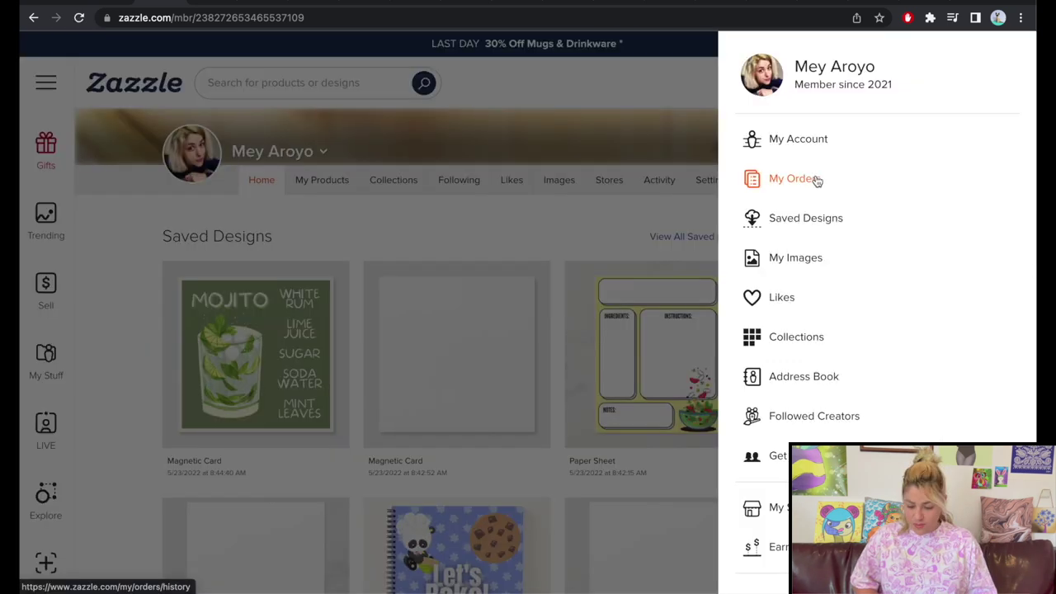
left_click(813, 139)
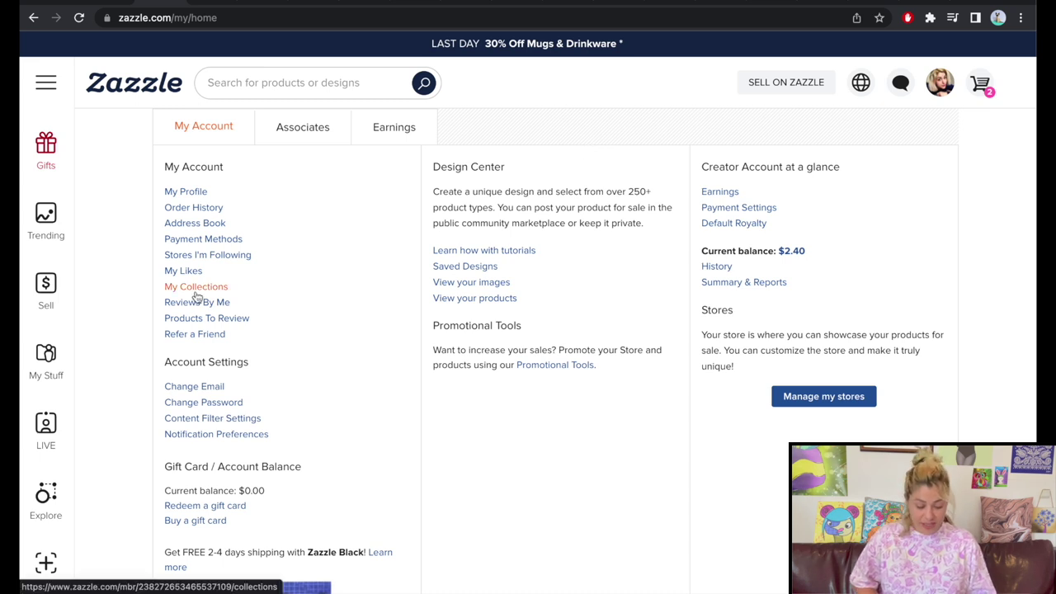
left_click(190, 193)
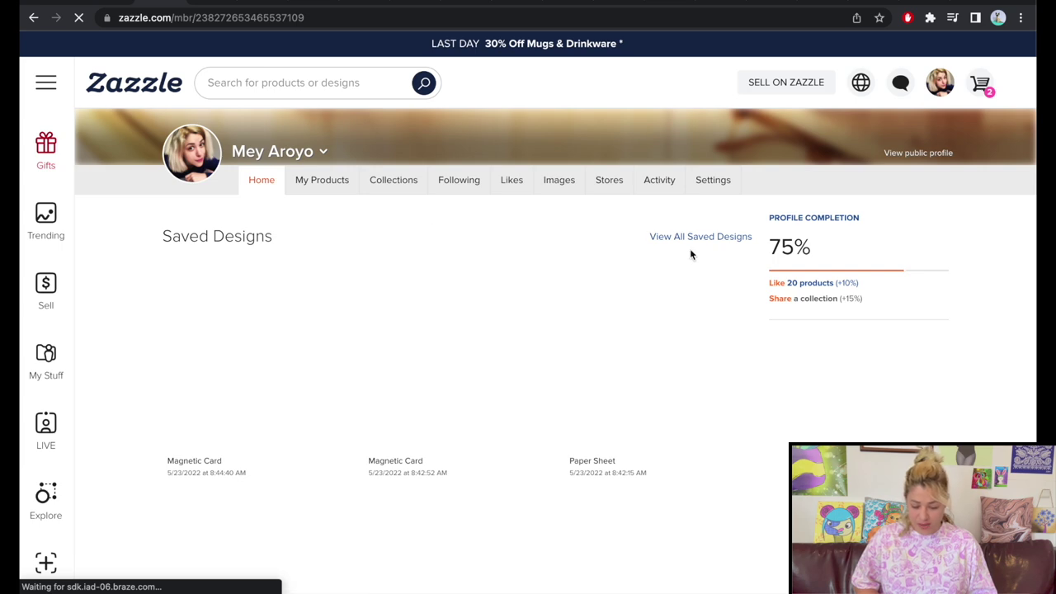
scroll(361, 228, "down", 5)
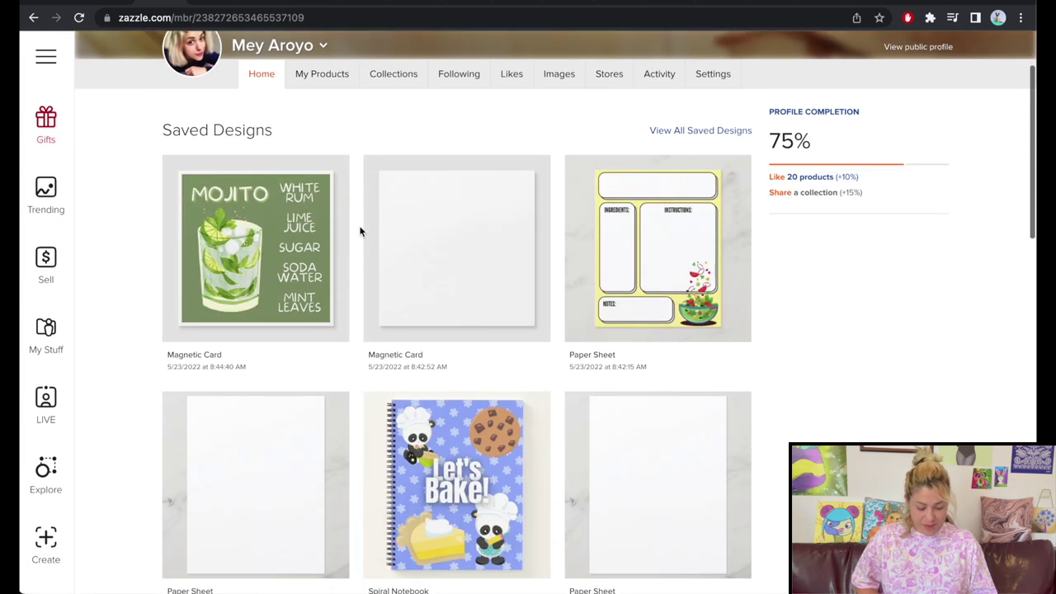
scroll(378, 363, "down", 10)
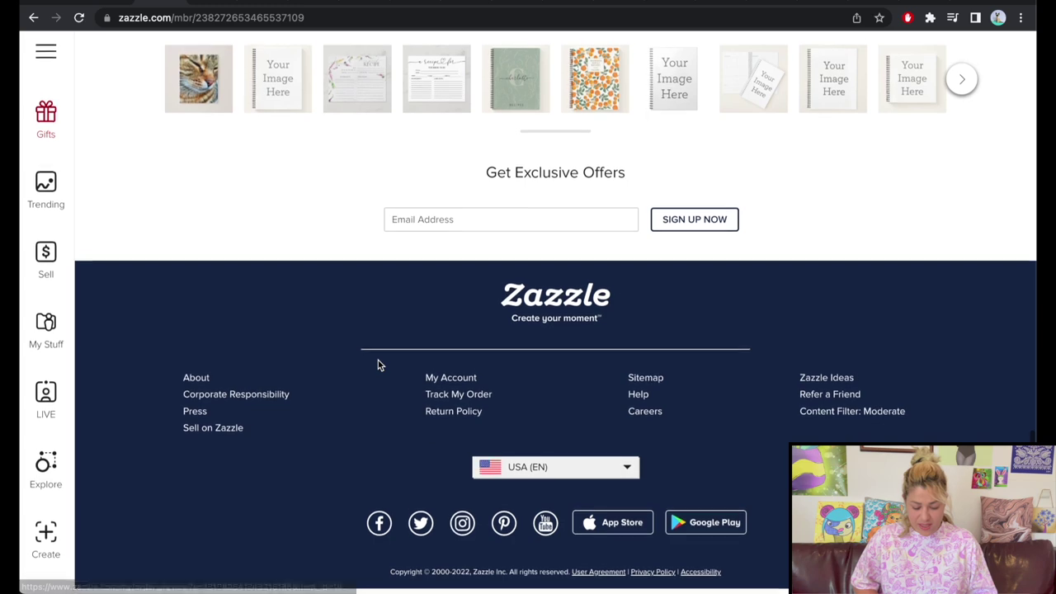
scroll(378, 361, "up", 11)
scroll(124, 363, "up", 5)
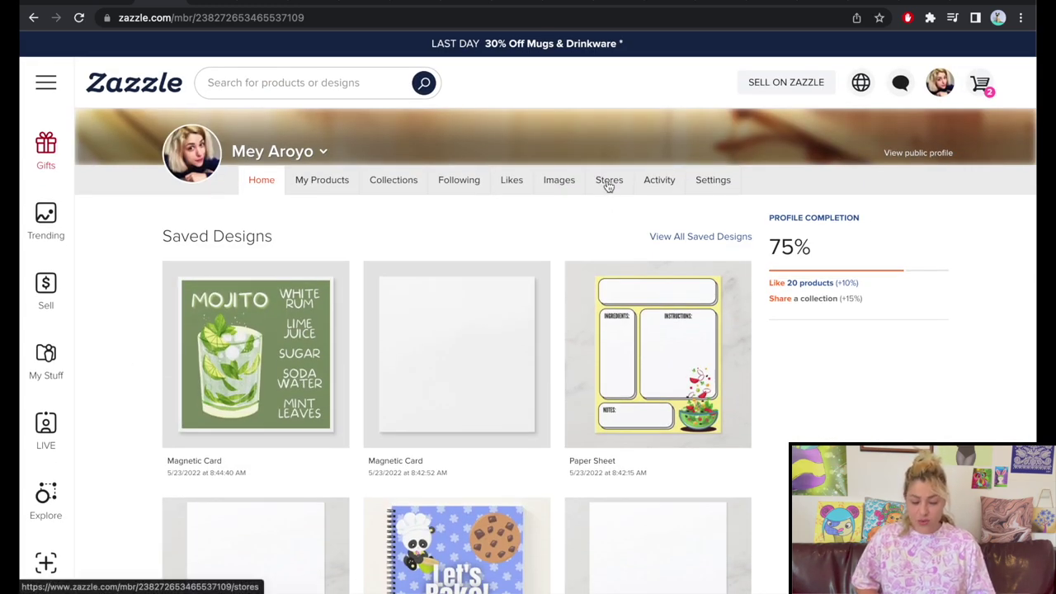
left_click(608, 184)
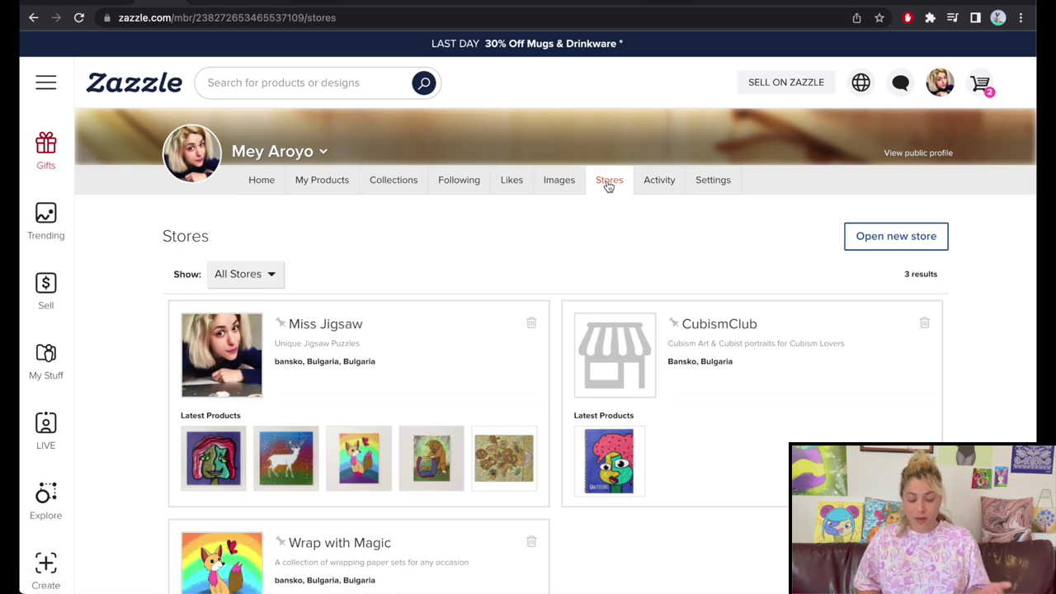
left_click(884, 244)
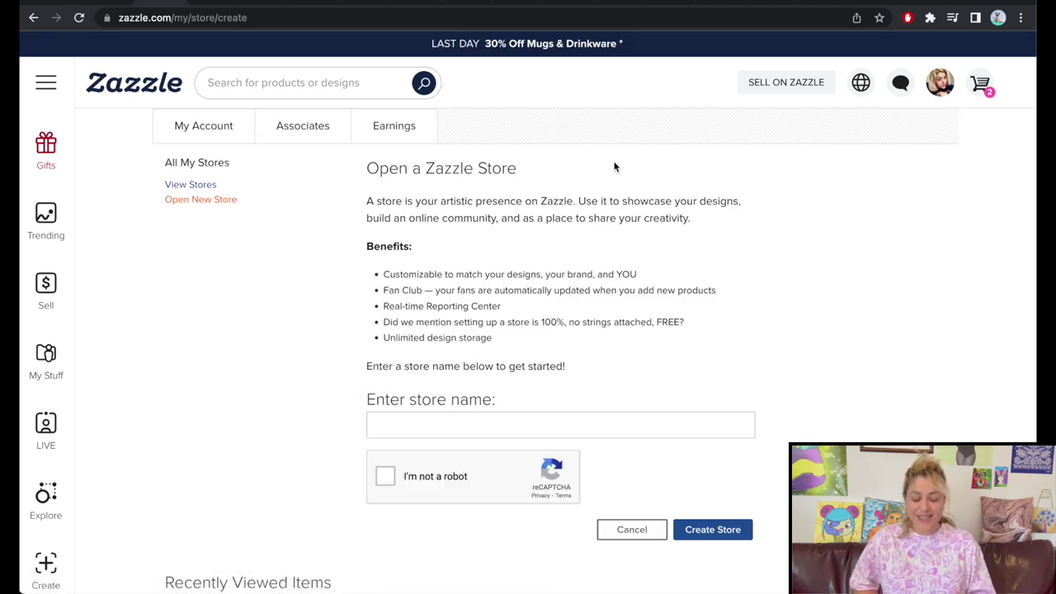
scroll(614, 168, "down", 2)
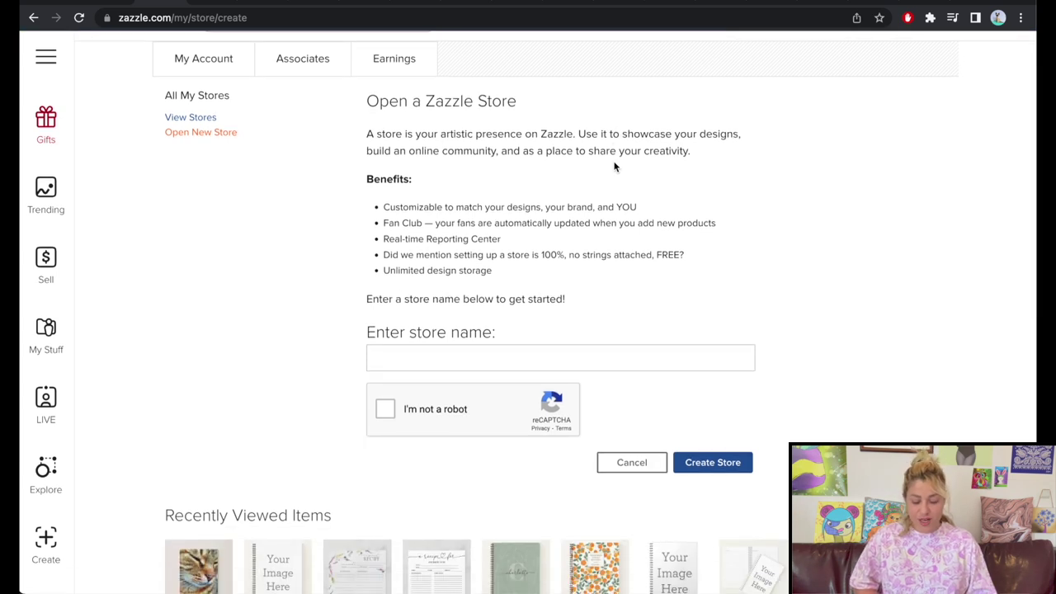
left_click(426, 360)
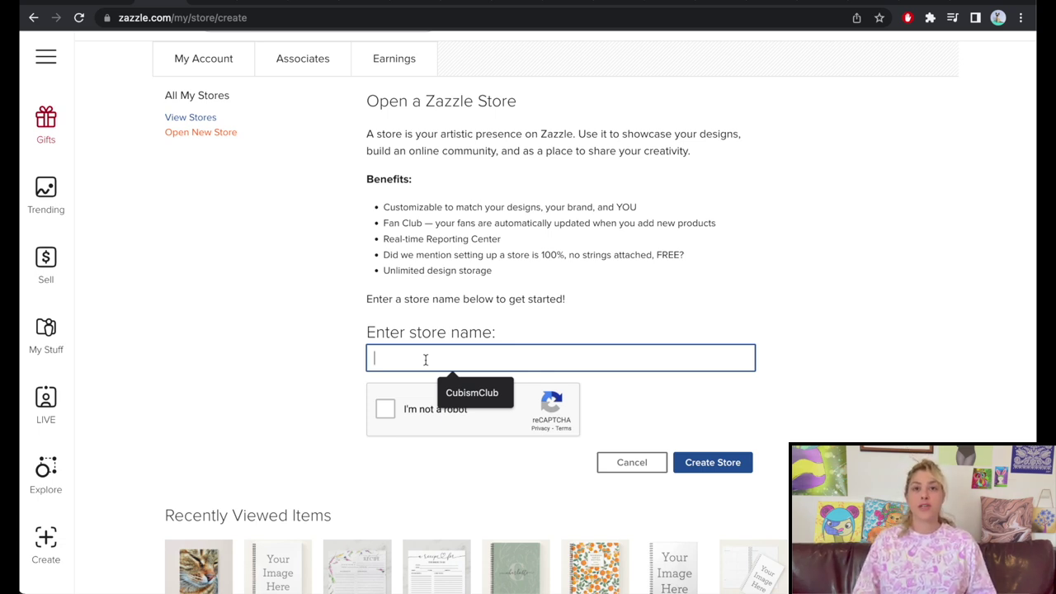
left_click(687, 279)
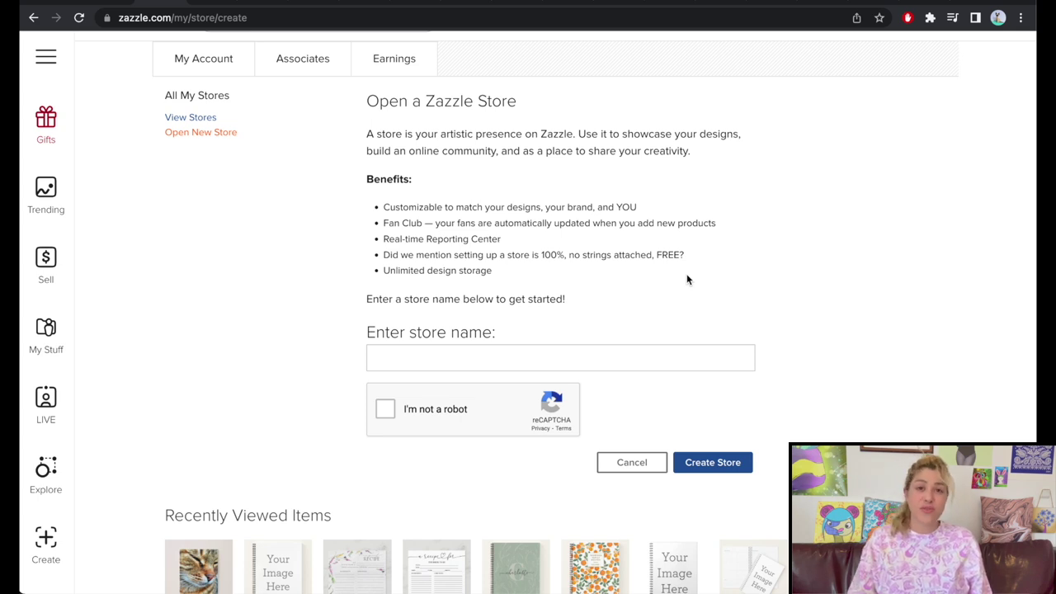
Name the new store PrideMonthShop, pass the reCAPTCHA check, and create it
left_click(468, 357)
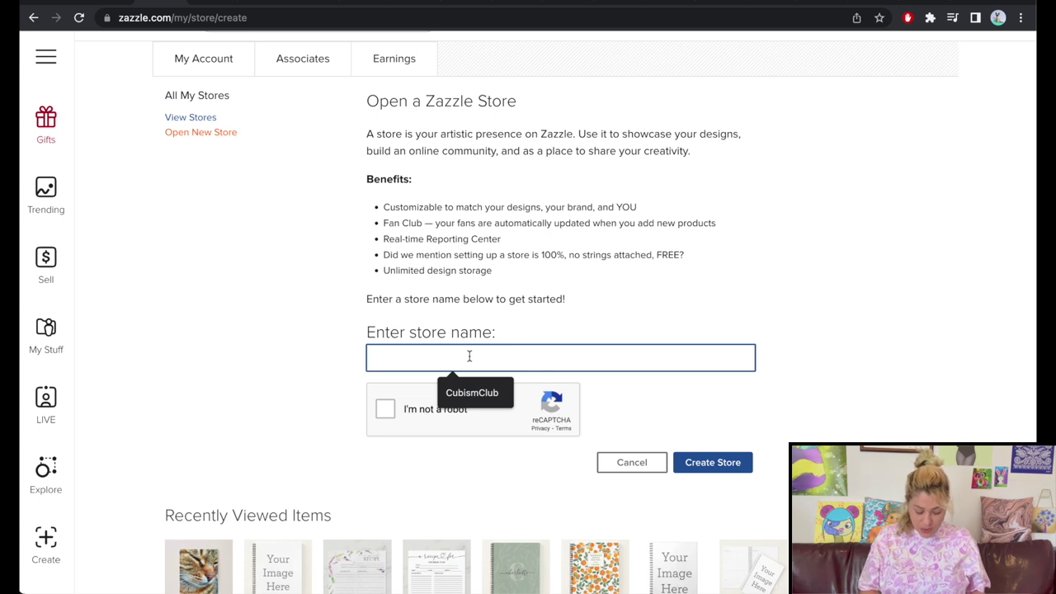
type("Prid")
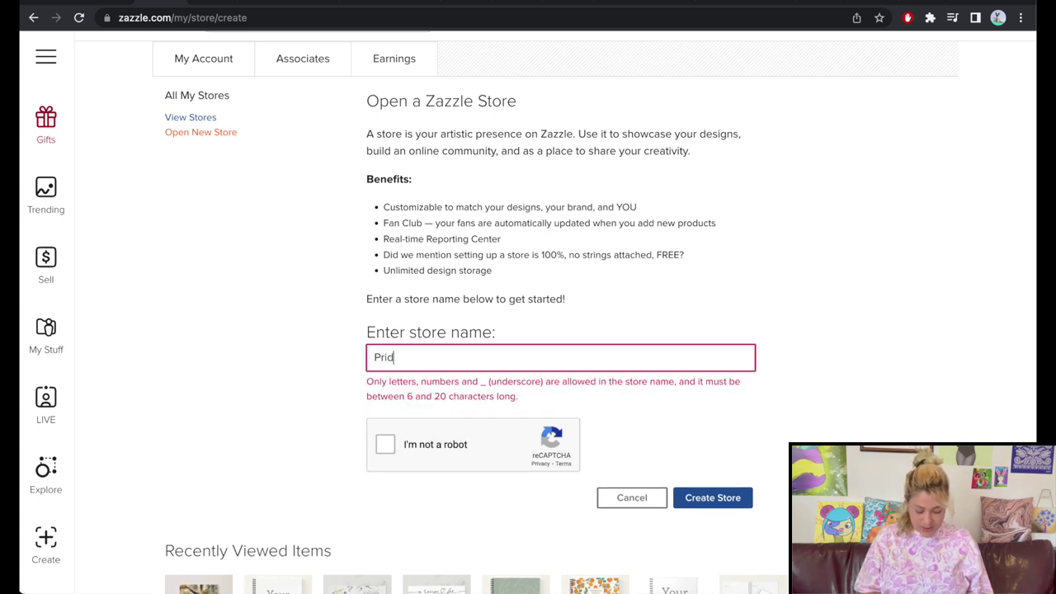
type("eMonth")
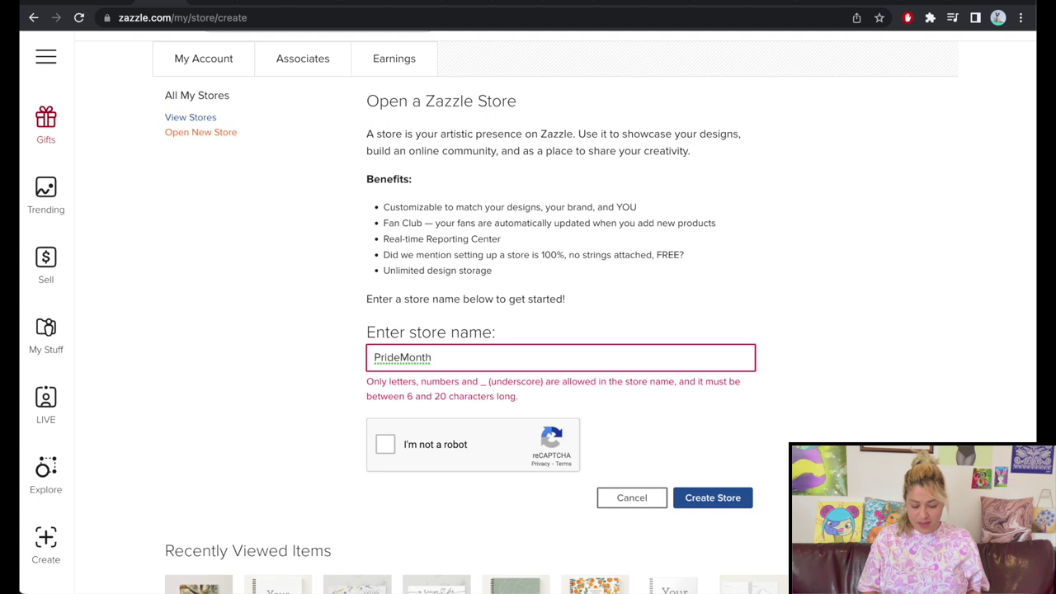
key("BackSpace")
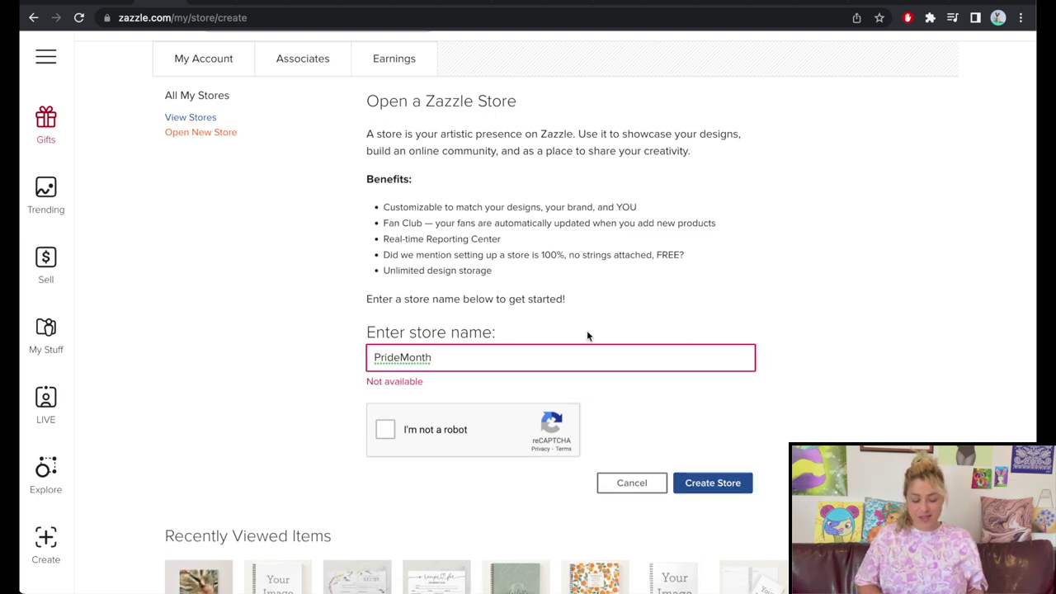
type("Shop")
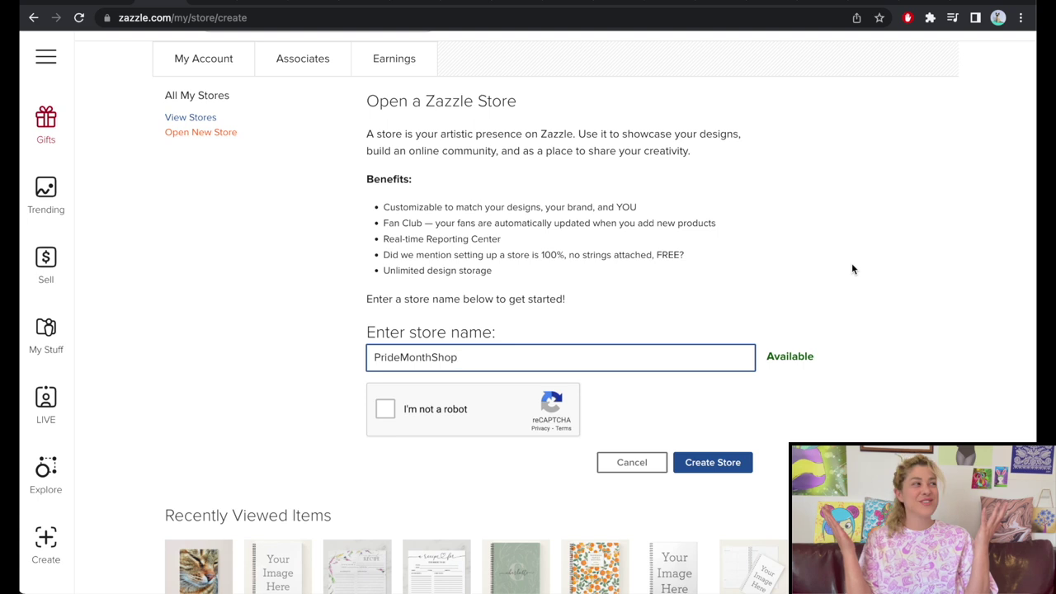
left_click(392, 412)
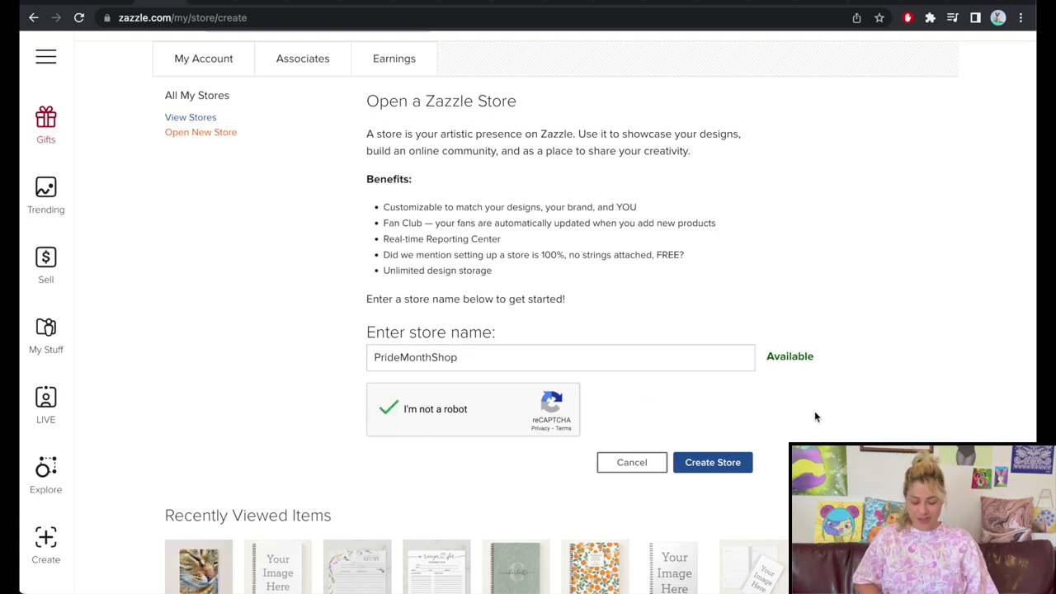
left_click(699, 464)
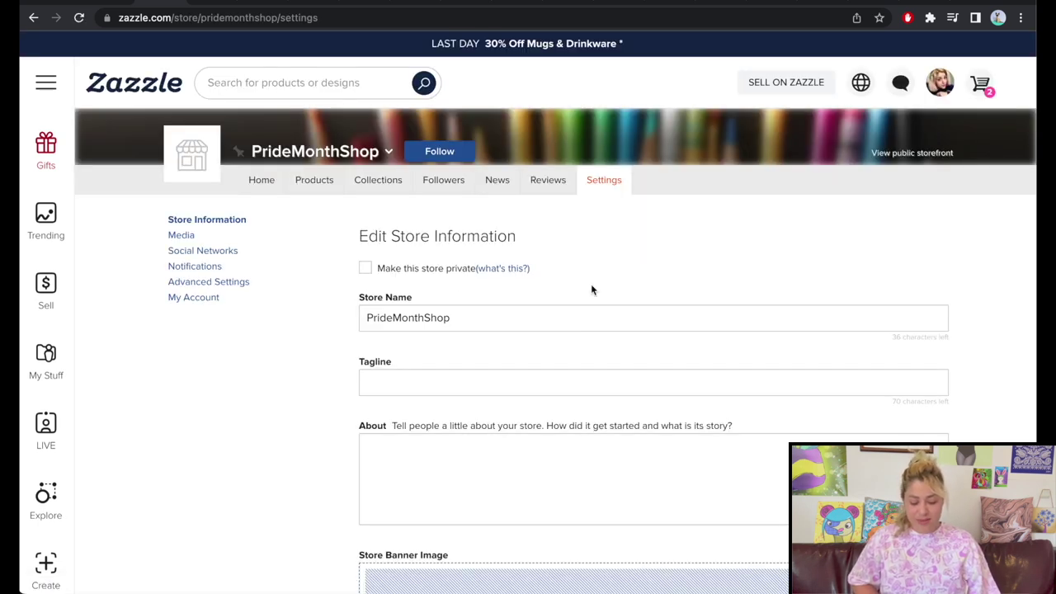
Rename the store to 'Pride Month Shop' by adding spaces between the words
left_click(395, 318)
left_click(428, 317)
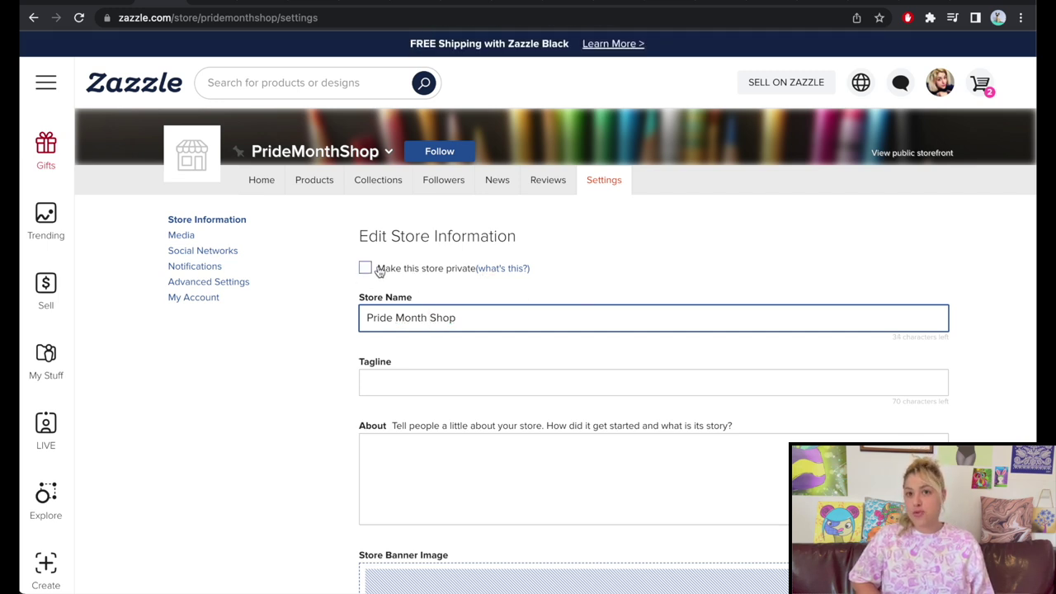
scroll(549, 278, "down", 2)
Type a draft tagline beginning 'A unique pride shop with' and ending 'for the LGBTQ'
left_click(495, 269)
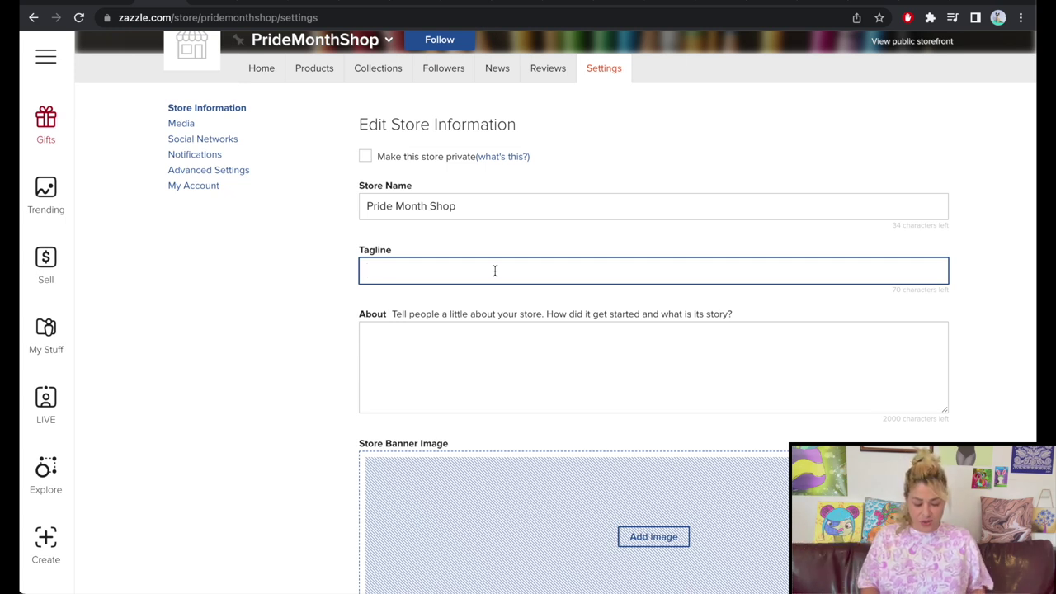
type("A")
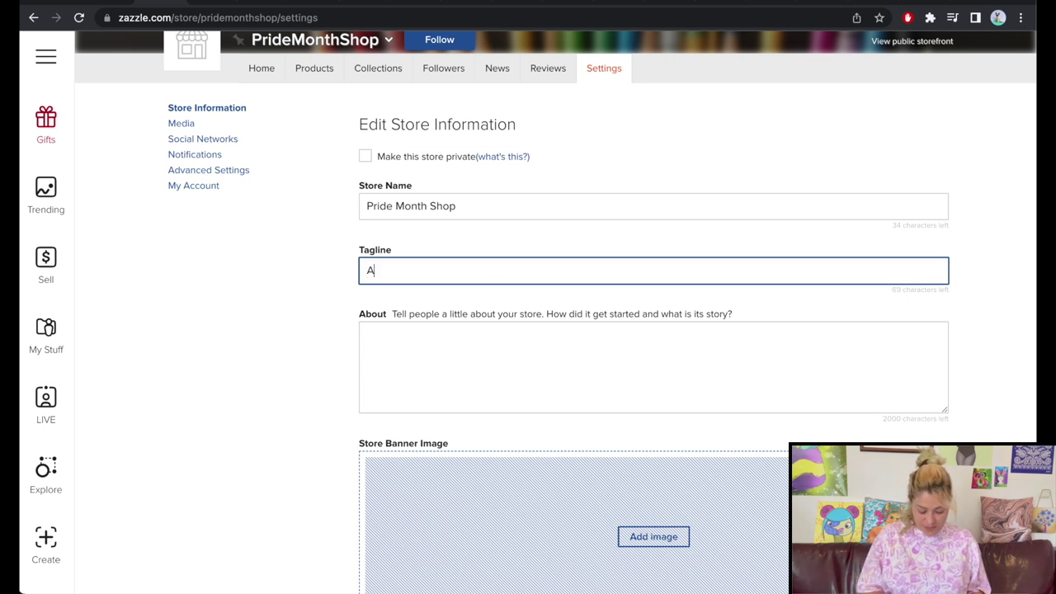
type(" unique pr")
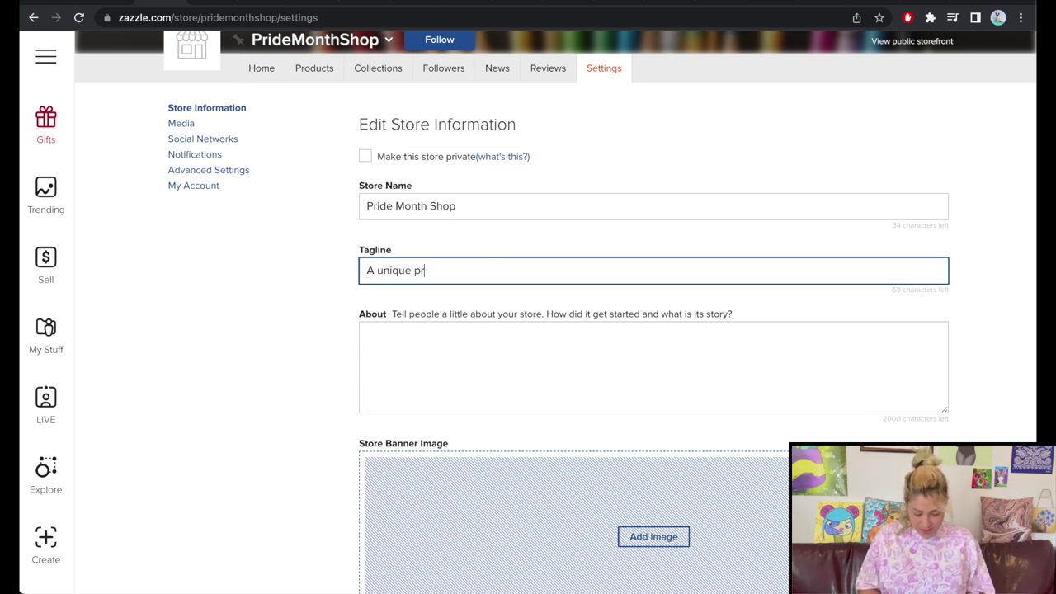
type("ide shop with K")
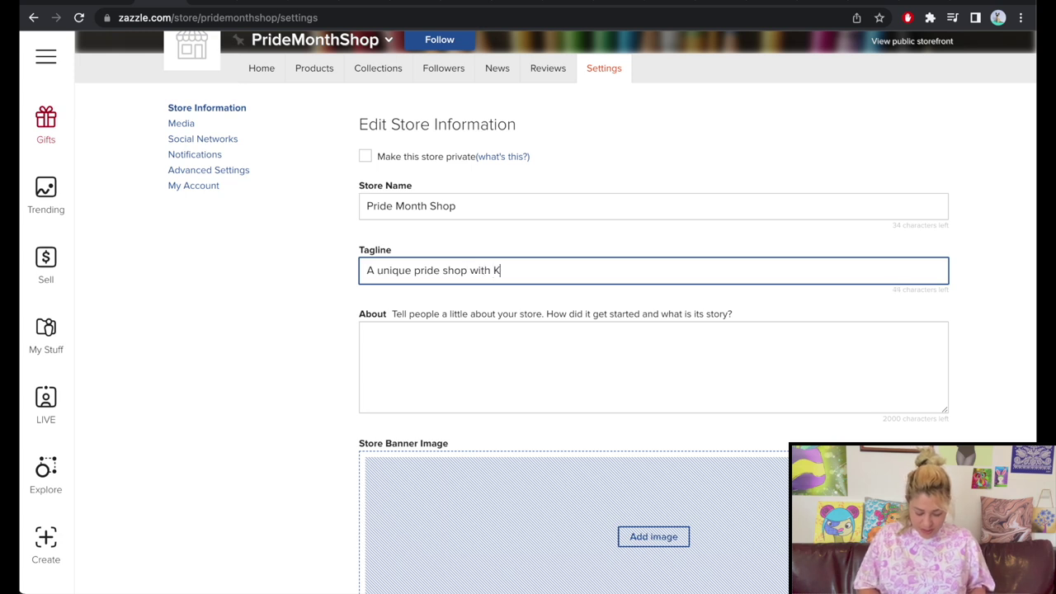
key("BackSpace")
type("LGBTQ")
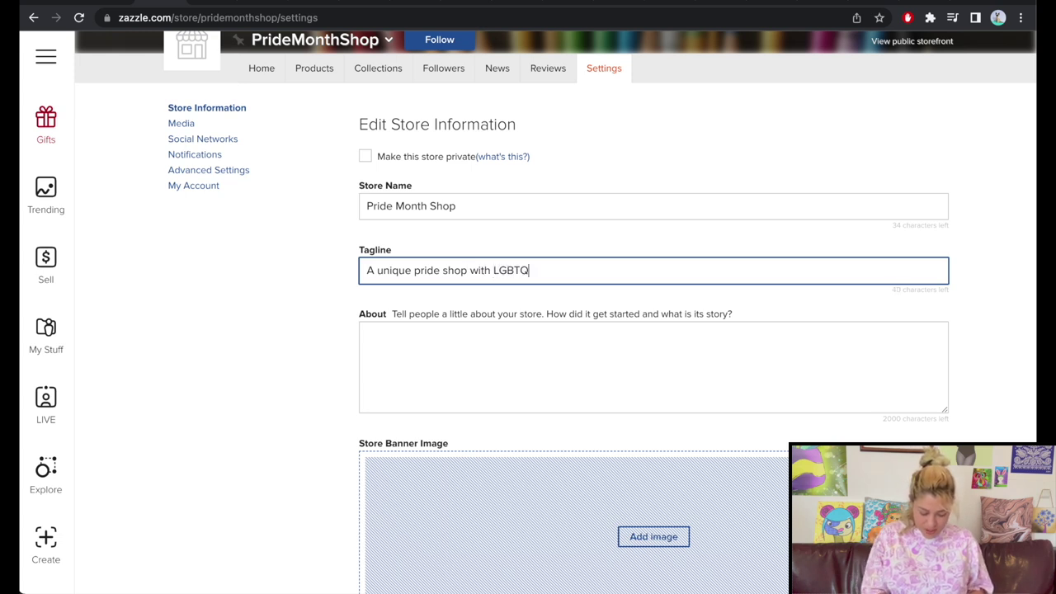
type("+ c")
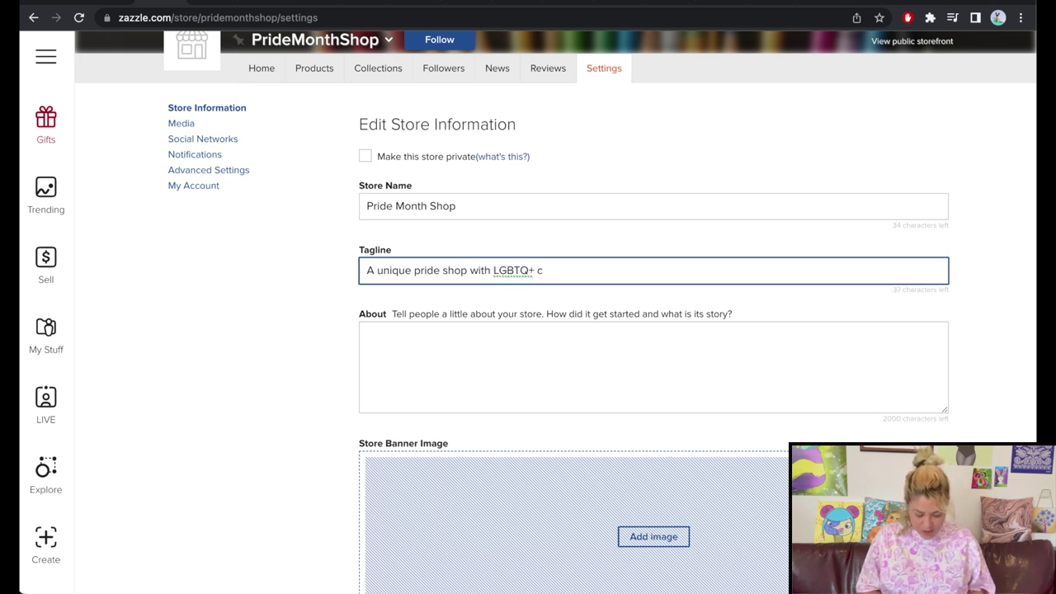
key("BackSpace")
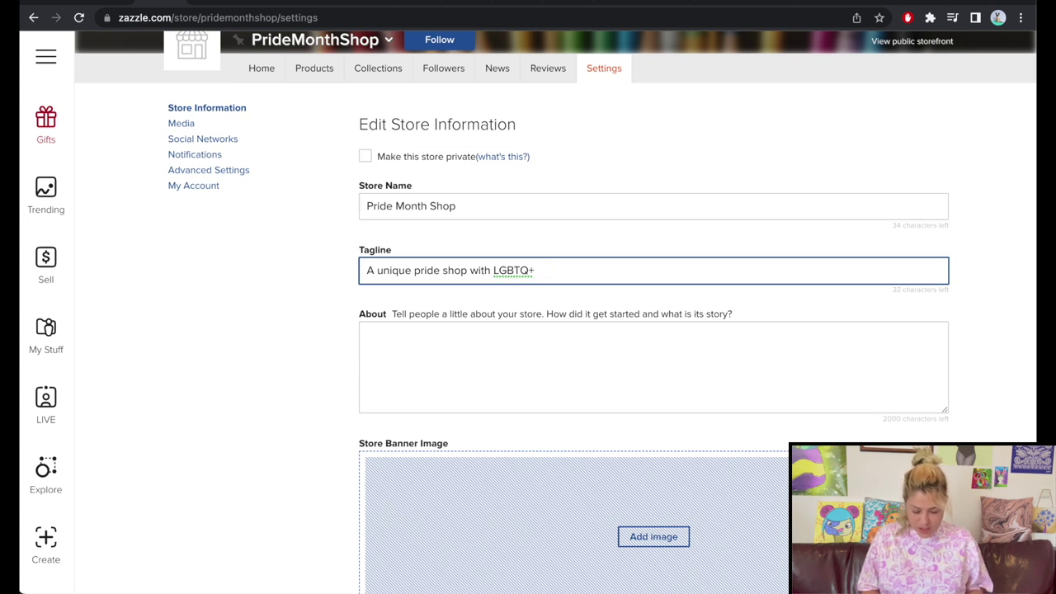
type("gifts")
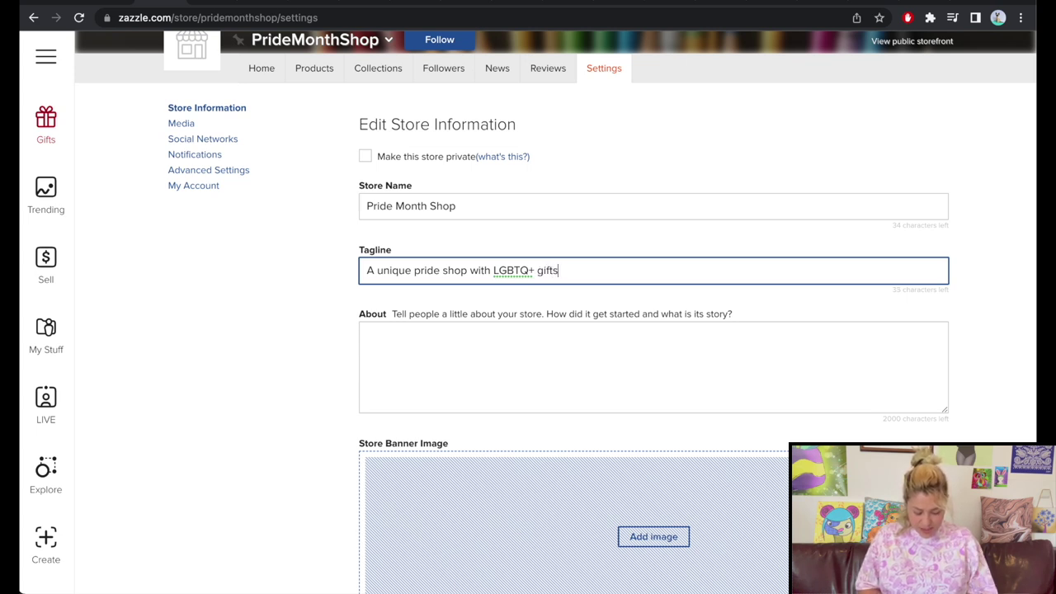
type(" and every")
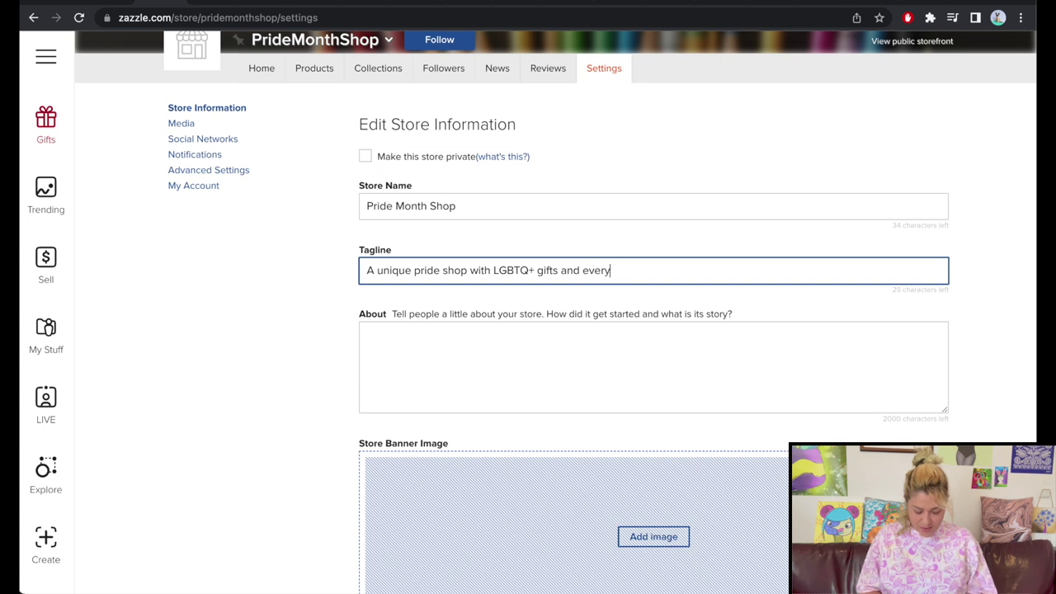
type("day items, c")
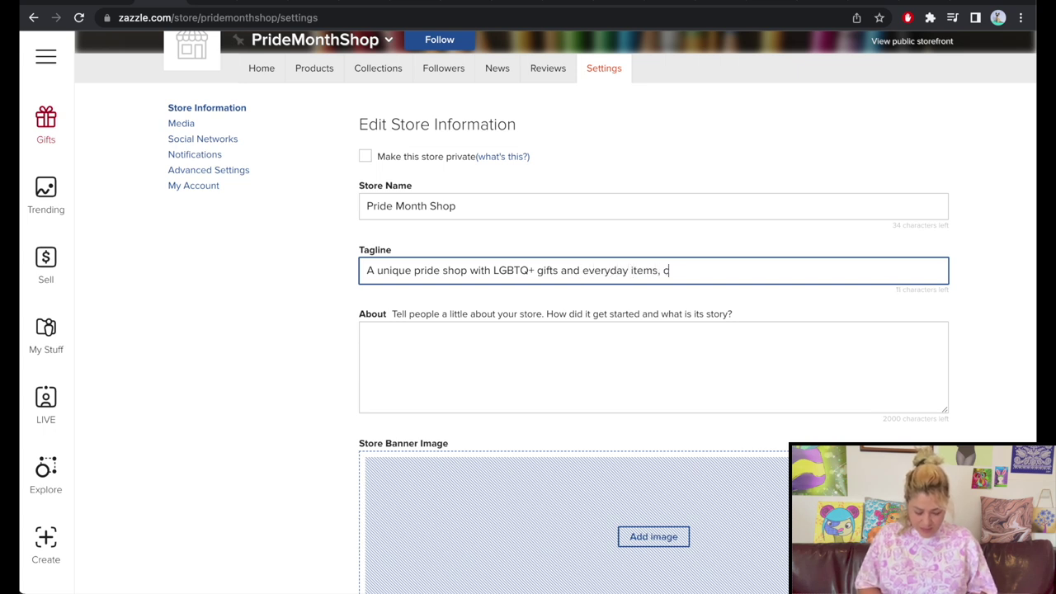
type("elebrating")
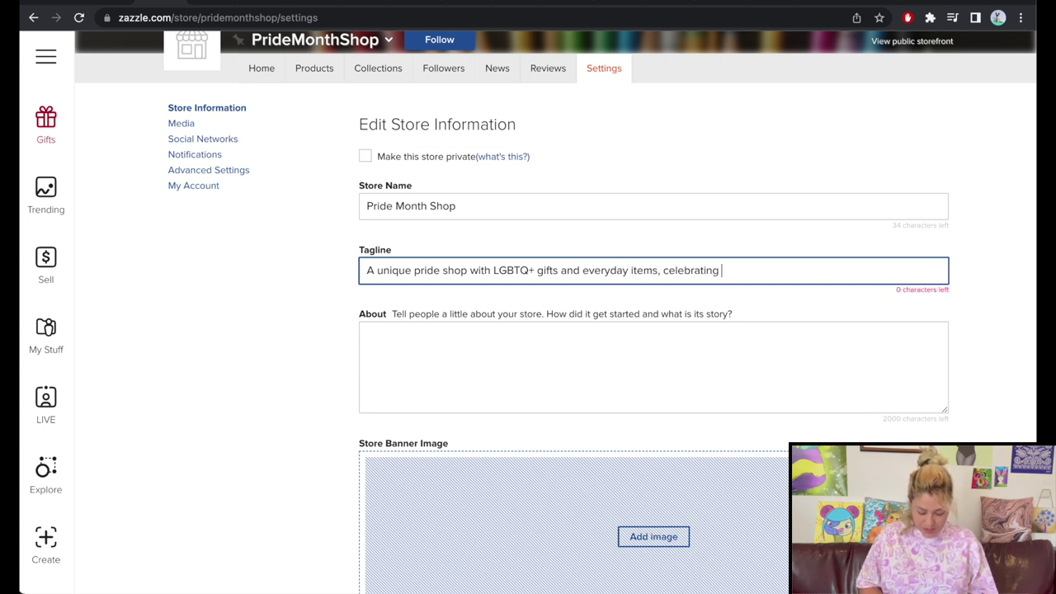
key("BackSpace")
key("BackSpace")
key("BackSpace")
key("BackSpace")
key("BackSpace")
key("BackSpace")
key("BackSpace")
key("BackSpace")
key("BackSpace")
key("BackSpace")
key("BackSpace")
key("BackSpace")
key("BackSpace")
key("BackSpace")
type("for the LGBTQ")
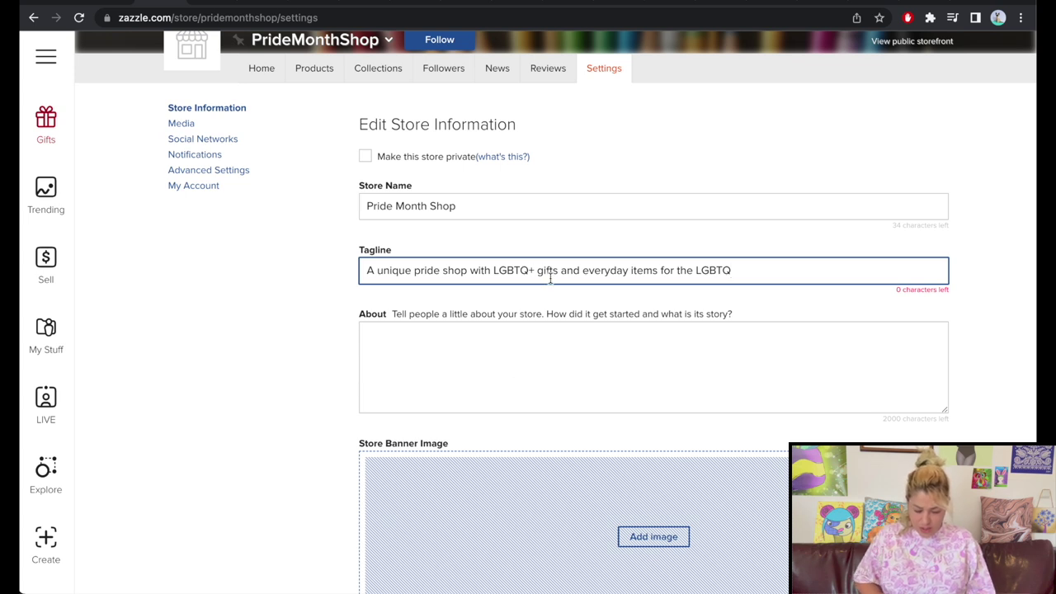
Edit the tagline to 'A unique pride shop with rainbow gifts for the LGBTQ Community'
left_click_drag(538, 272, 493, 270)
type("rainbow")
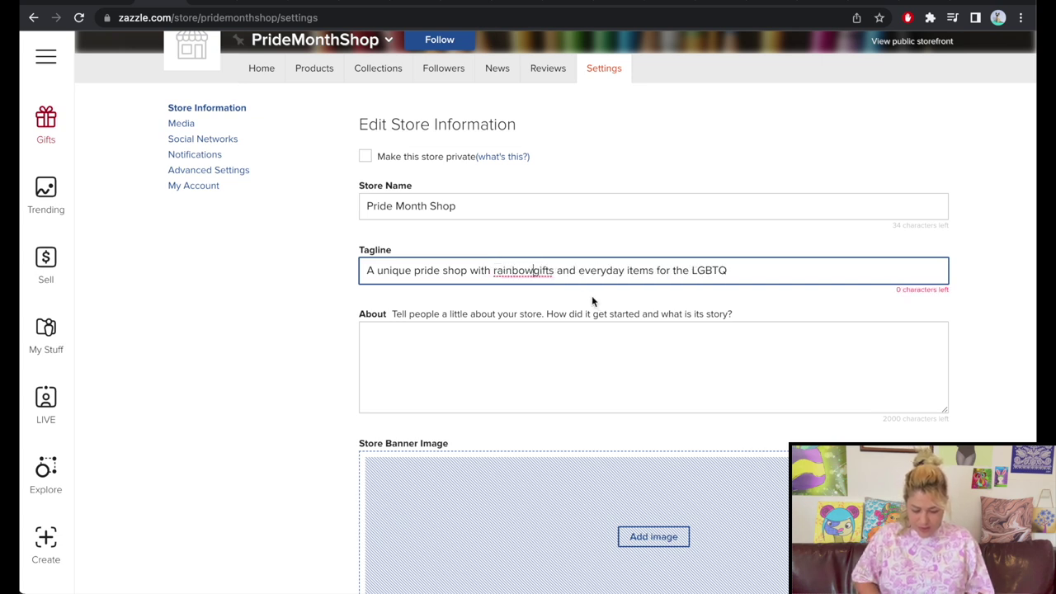
left_click_drag(652, 271, 540, 272)
key("BackSpace")
key("BackSpace")
type("gifts")
left_click(662, 271)
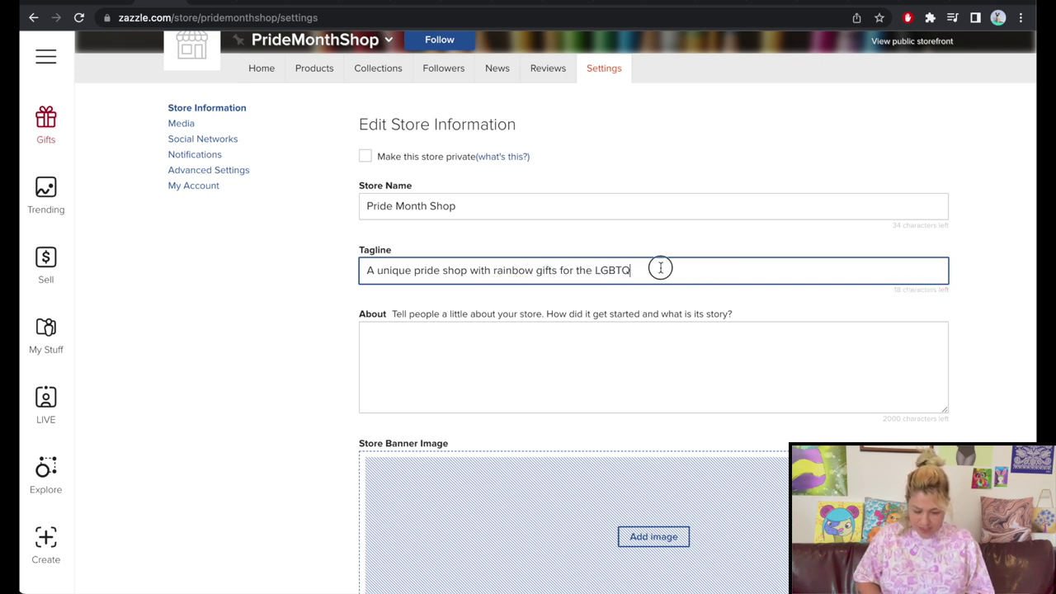
type("Community")
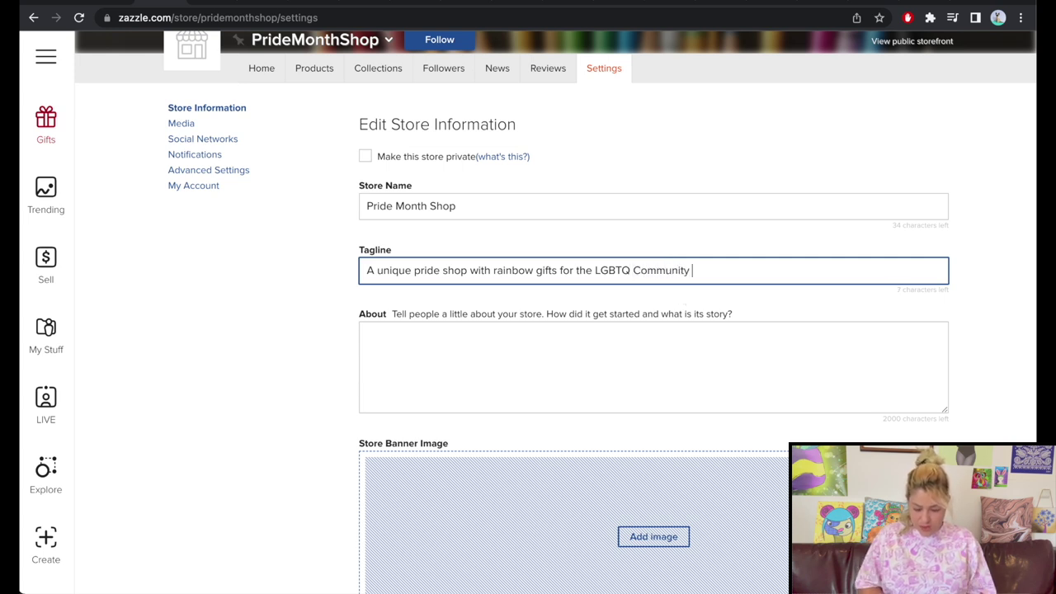
left_click(478, 349)
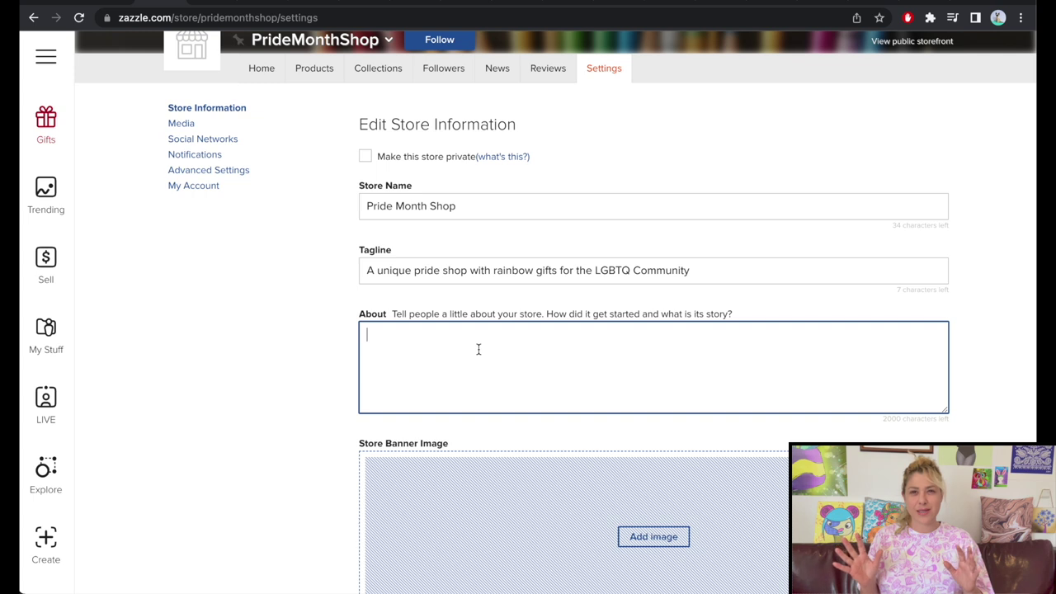
Write the About text welcoming visitors to the Pride Month Shop, opened before Pride month 2022
type("Welcome to the Pride Month Shop")
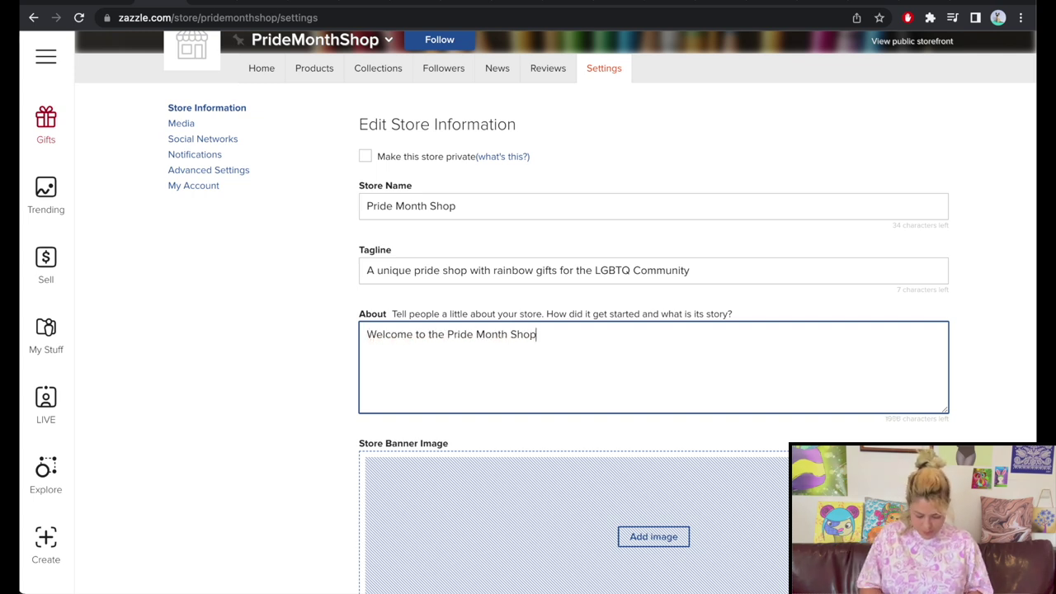
type("- a shop opened rgith before Pride month of 2022, dedicated to the LGBTQ+ community worldwide. In t")
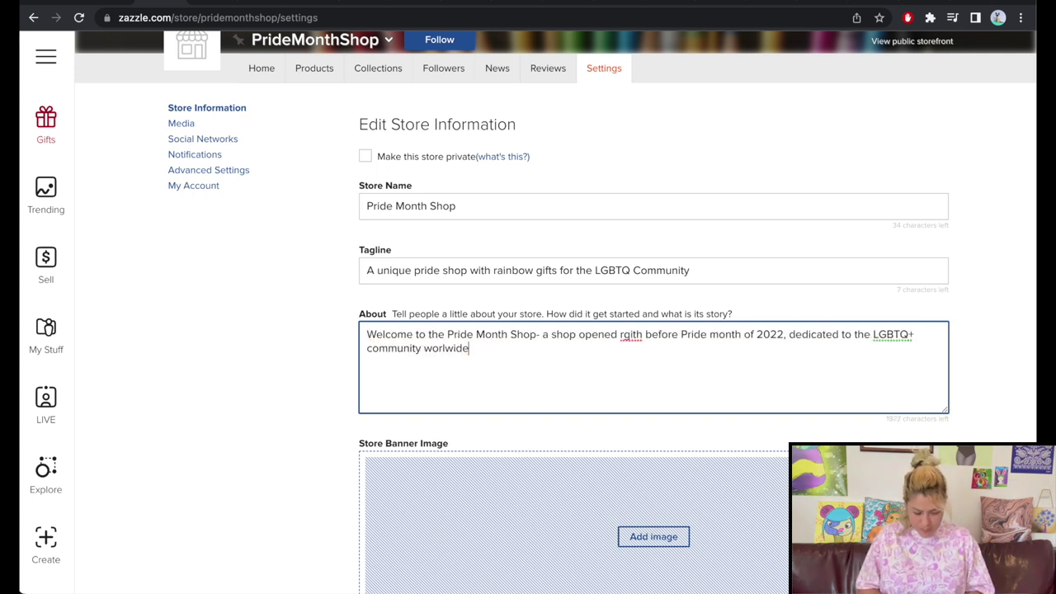
type("his shop you'll find some cool stickers for the LGBTQ com")
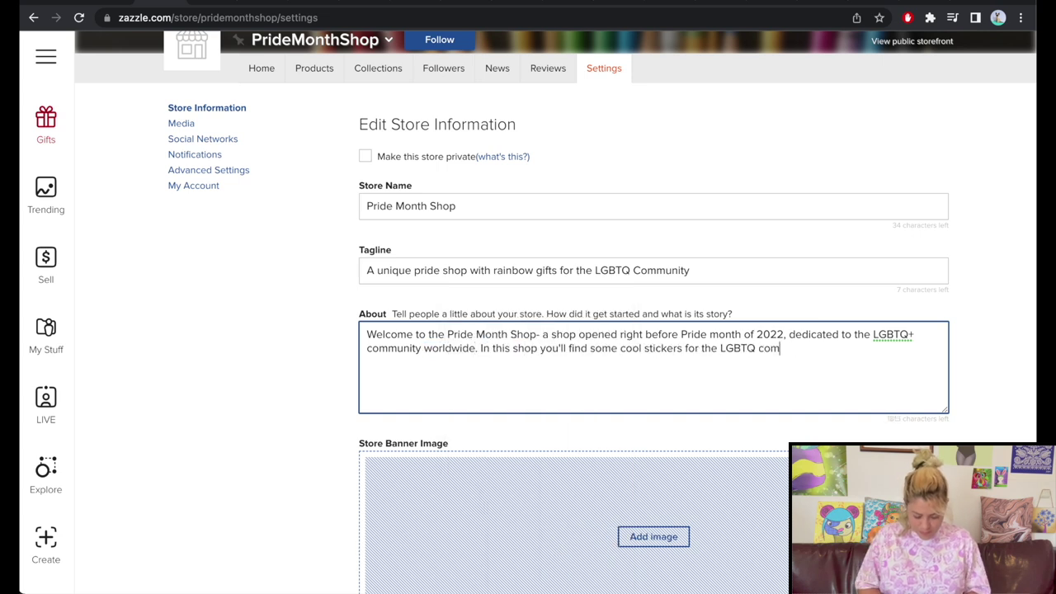
type("munity, along with pride tshirts, notebooks and journals, jigsaw puzzles, gift mugs f")
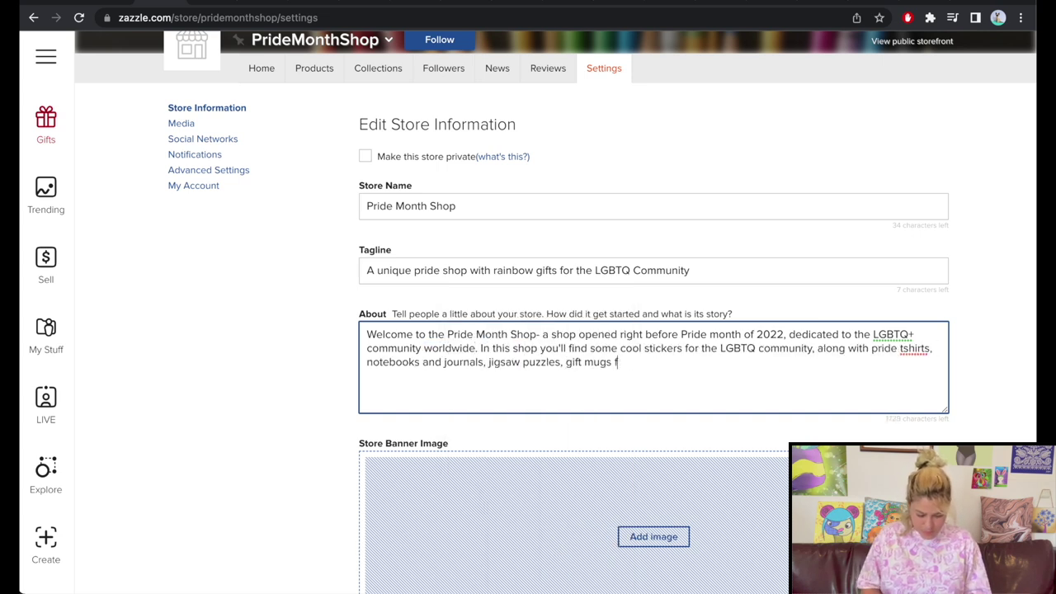
type("or your LGBT friends. and so much more!")
key("Return")
type("I hope that you'll enjoy this little proud")
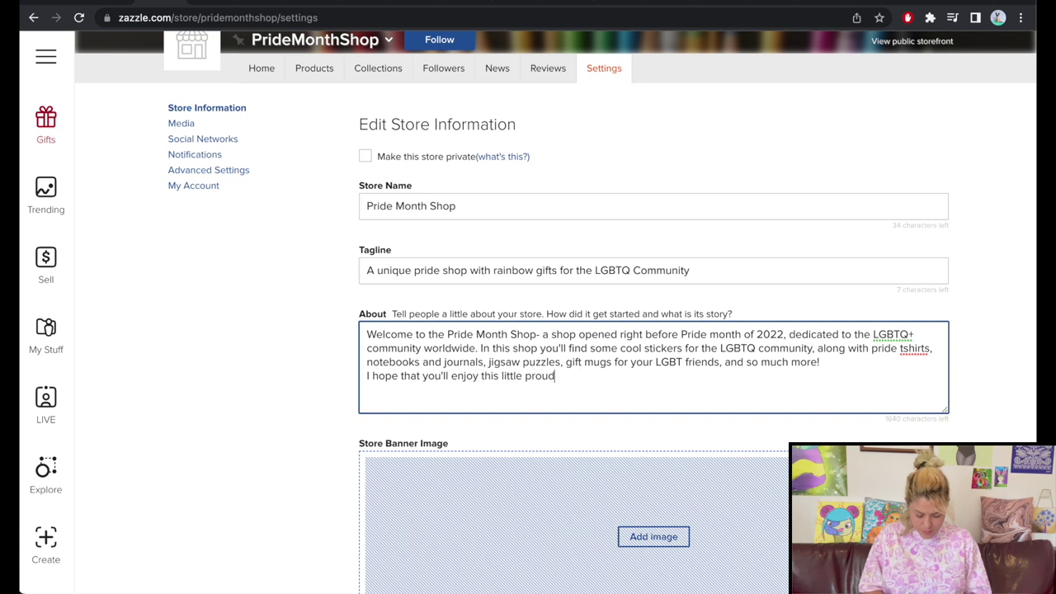
type(" boutique- and find something you fancy <3")
scroll(819, 322, "down", 2)
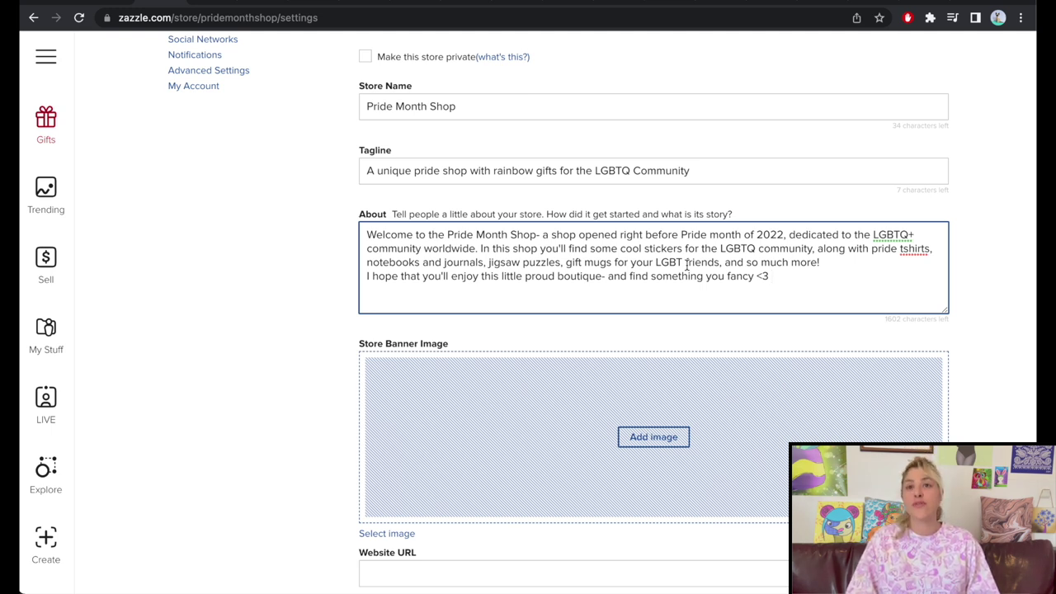
scroll(312, 318, "down", 3)
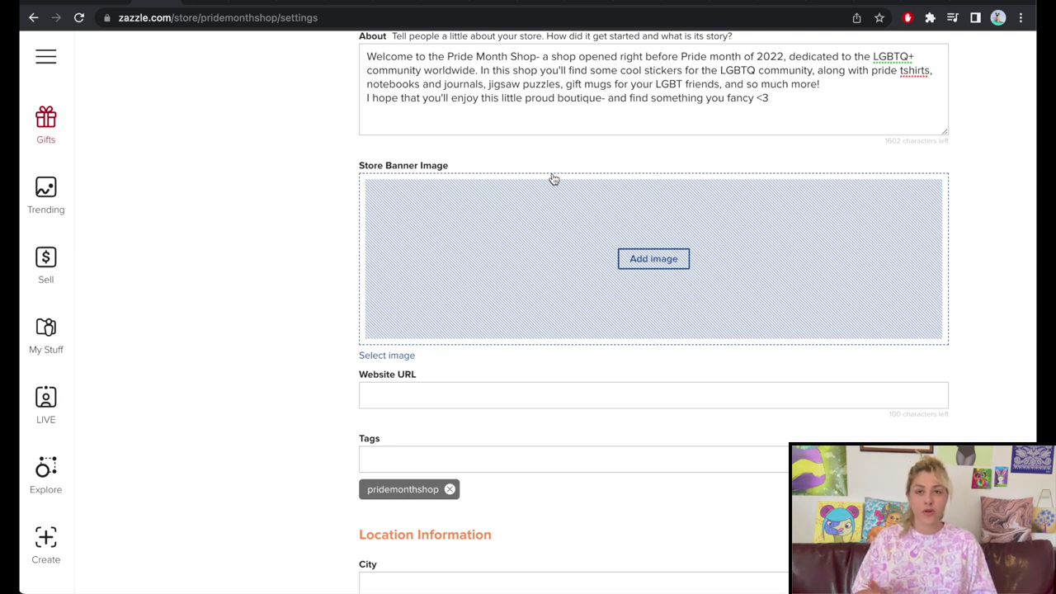
Add store tags lgbt, lgbtq and pride, removing the duplicate pride flag and pride month tags
scroll(553, 182, "down", 1)
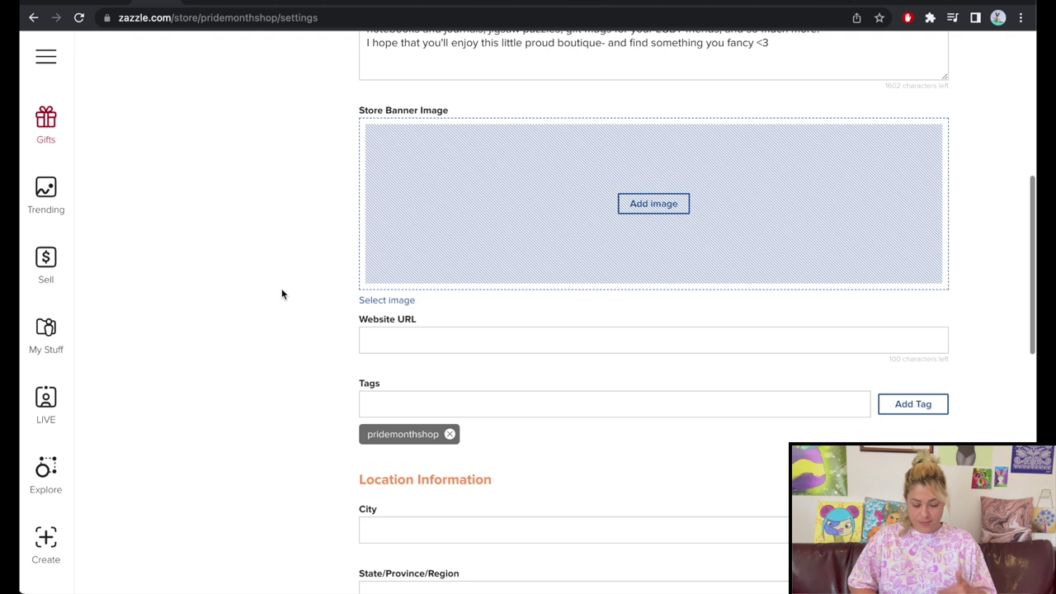
scroll(281, 292, "down", 1)
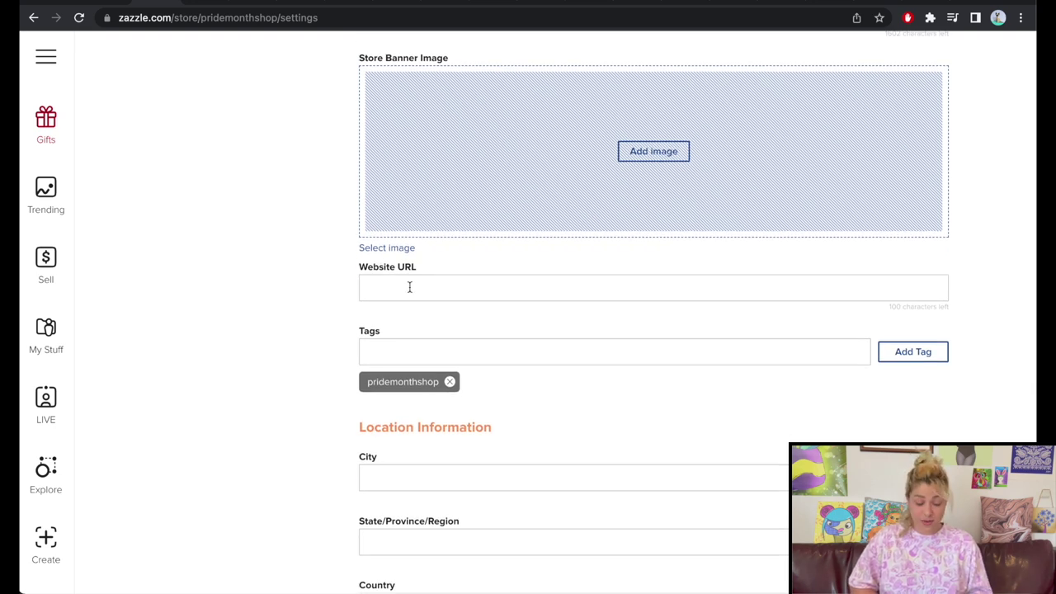
scroll(410, 286, "down", 1)
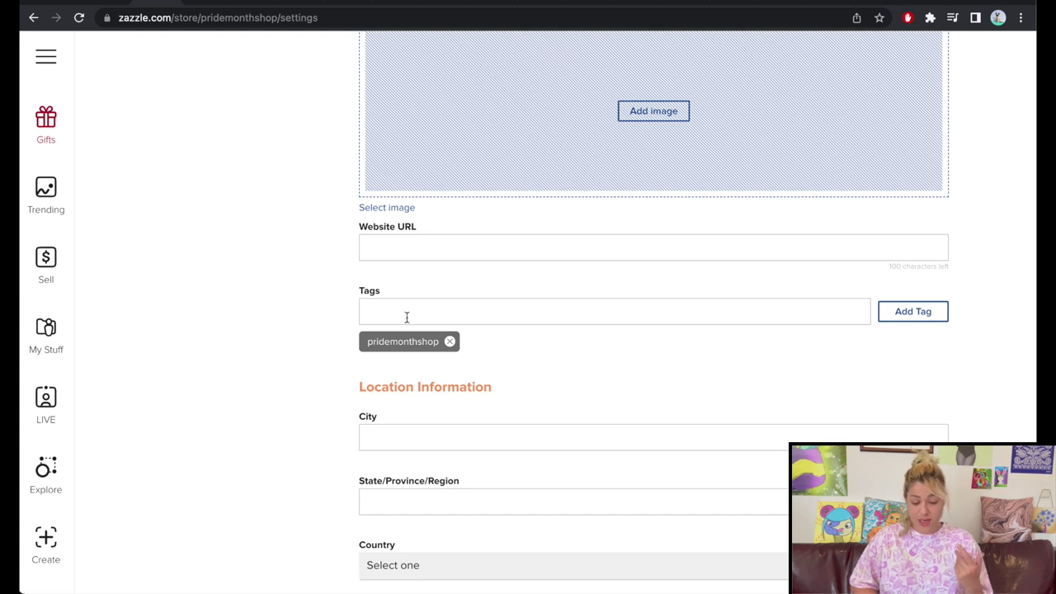
left_click(400, 314)
type("lgbt")
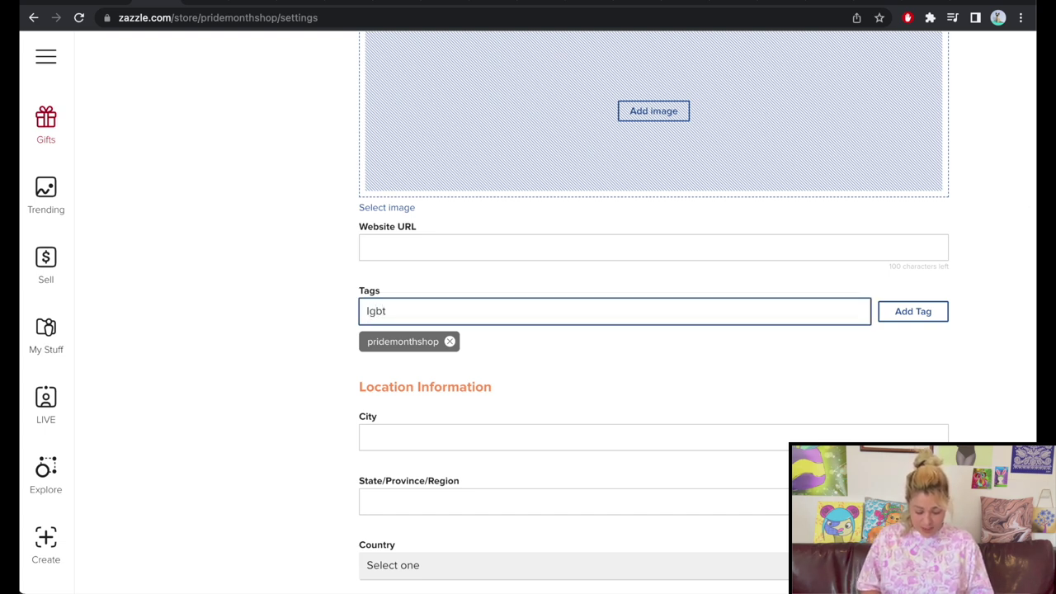
key("Return")
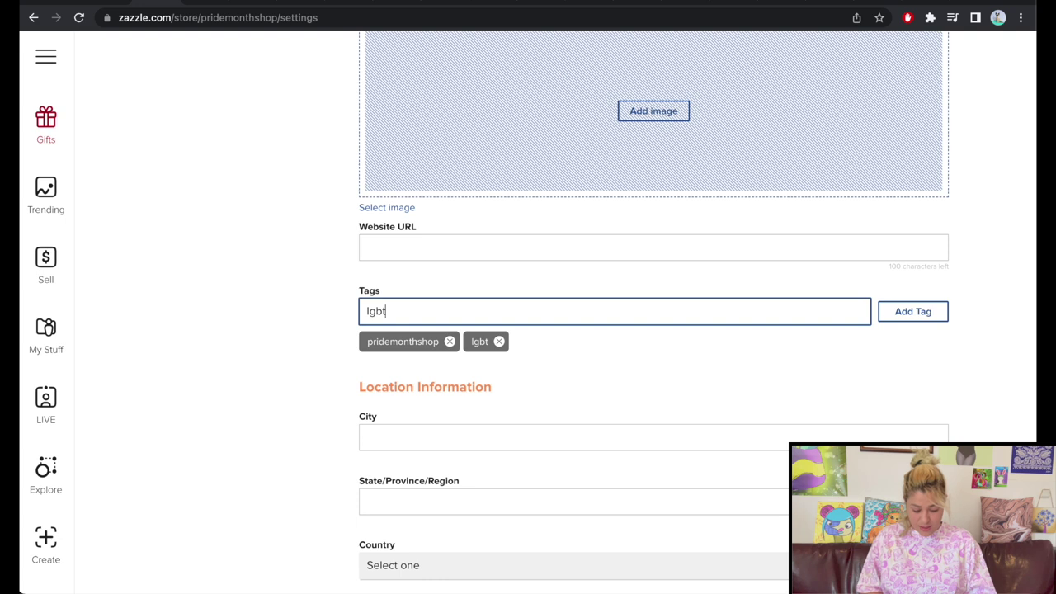
type("q")
key("Return")
type("pride")
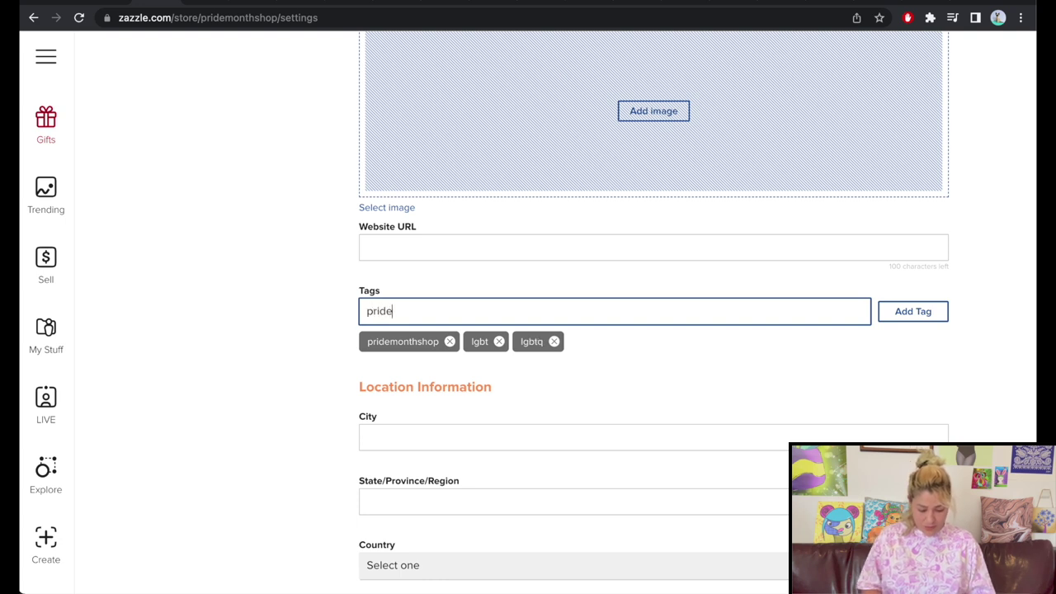
key("Return")
type("pride flag")
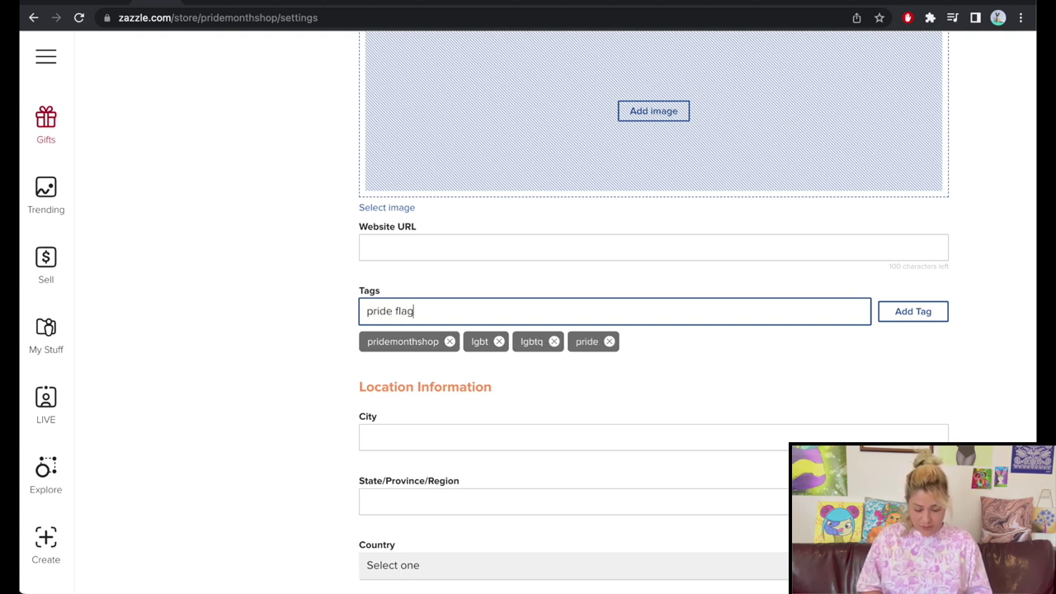
key("Return")
type("pri")
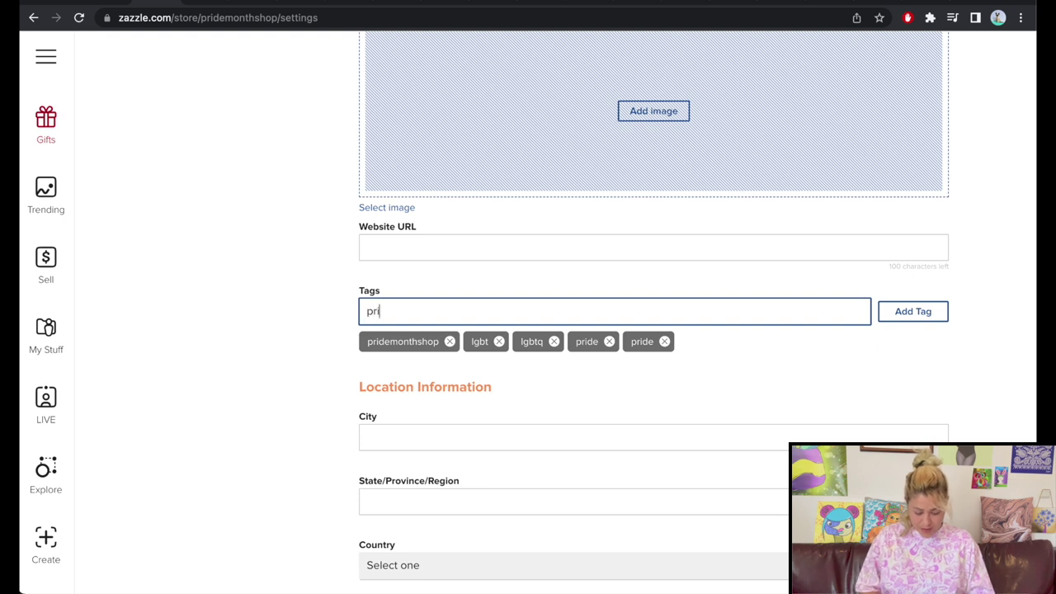
type("de month")
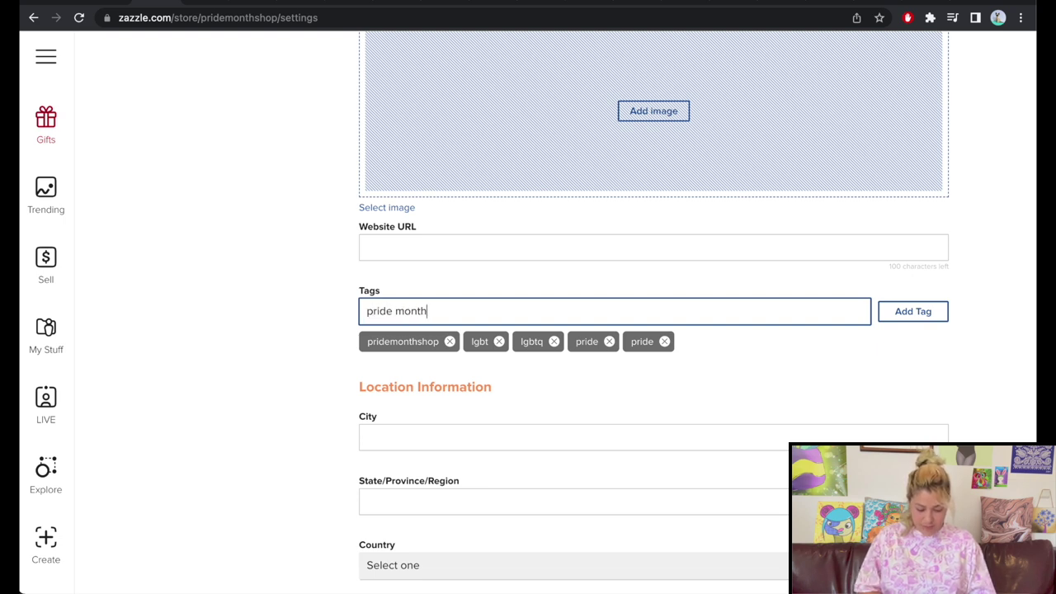
key("Return")
left_click(719, 341)
left_click(518, 311)
type("pride")
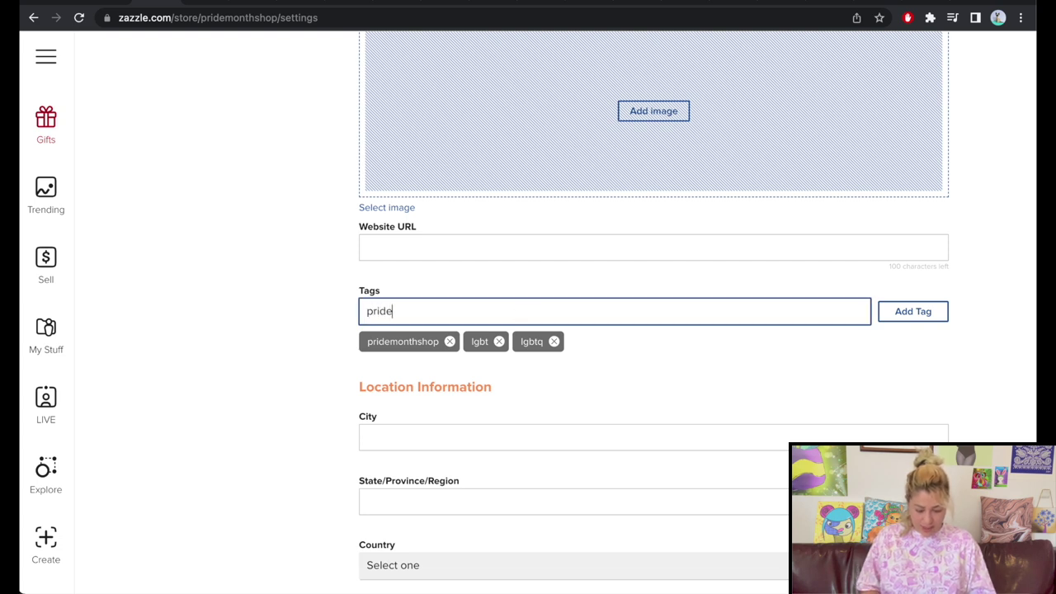
key("Return")
Add tags rainbow, gay, lesbian (replacing misspelled lsbian), bisexual, pansexual and trans
type("rainbow")
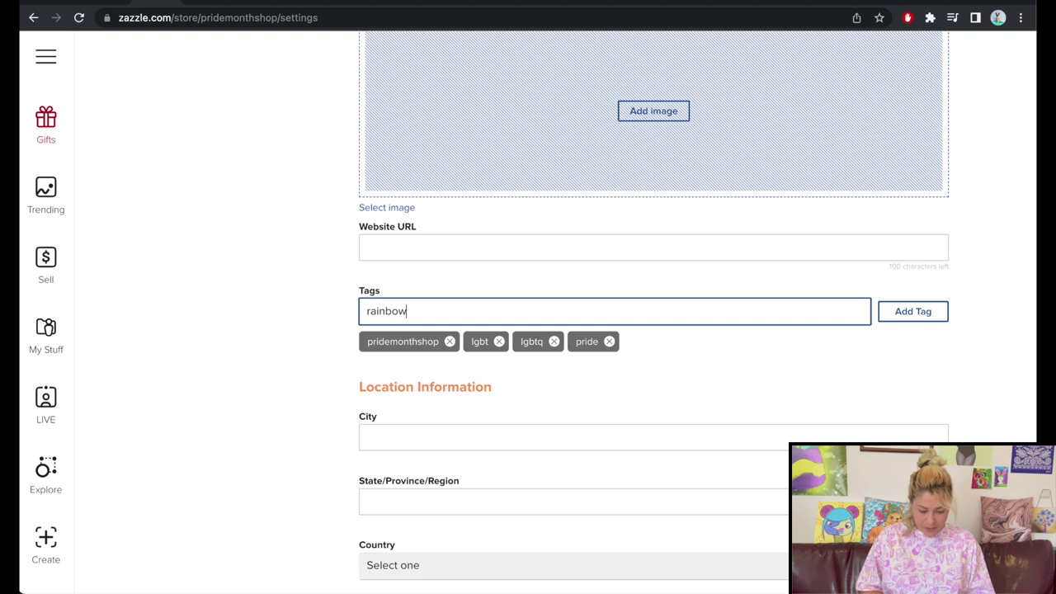
key("Return")
type("gay")
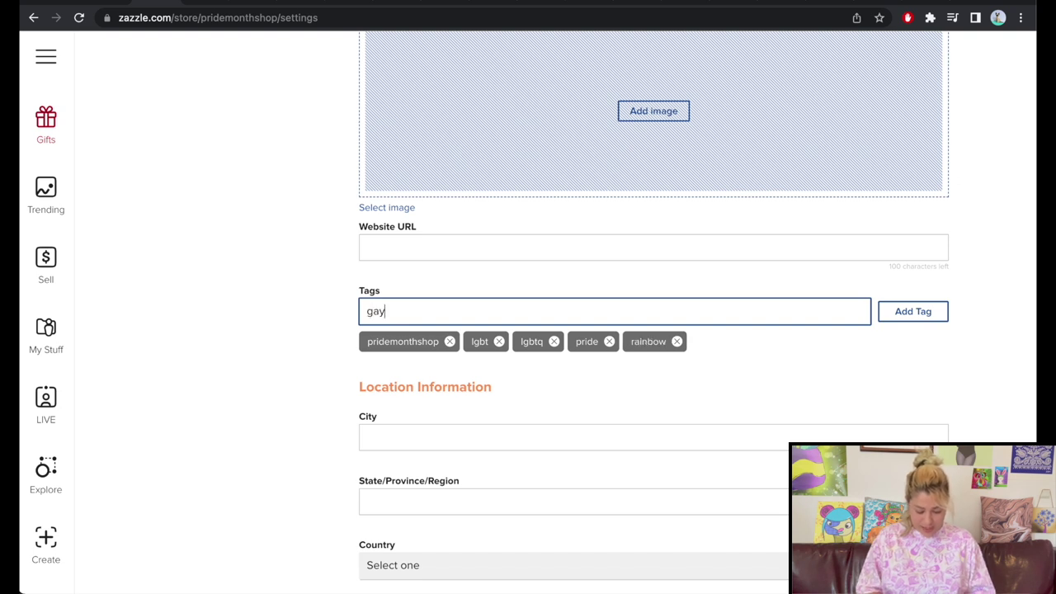
key("Return")
type("lsbian")
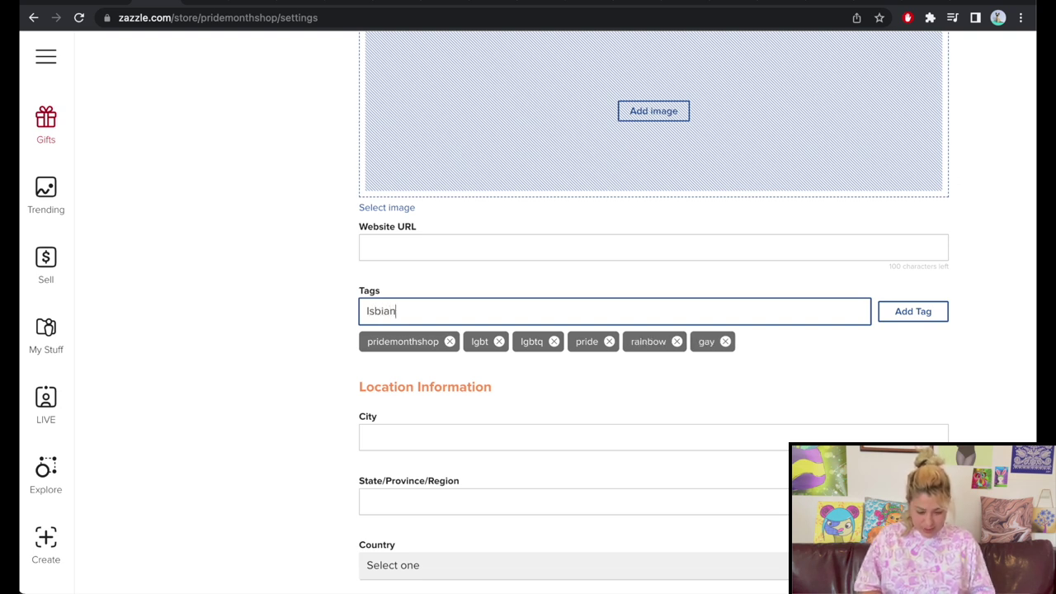
key("Return")
left_click(783, 342)
left_click(761, 313)
type("lesbian")
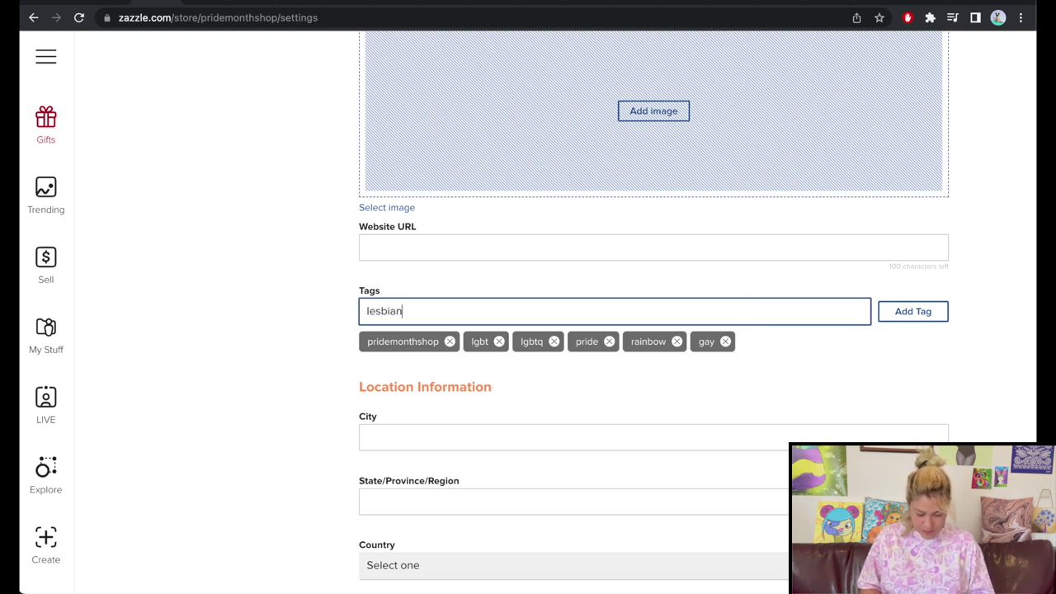
key("Return")
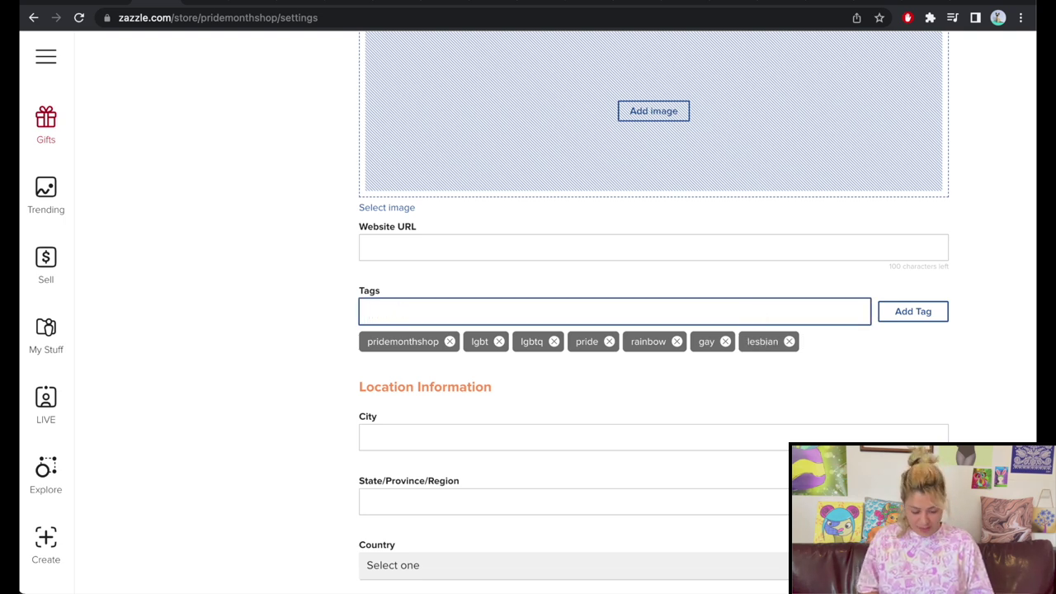
type("bisexual")
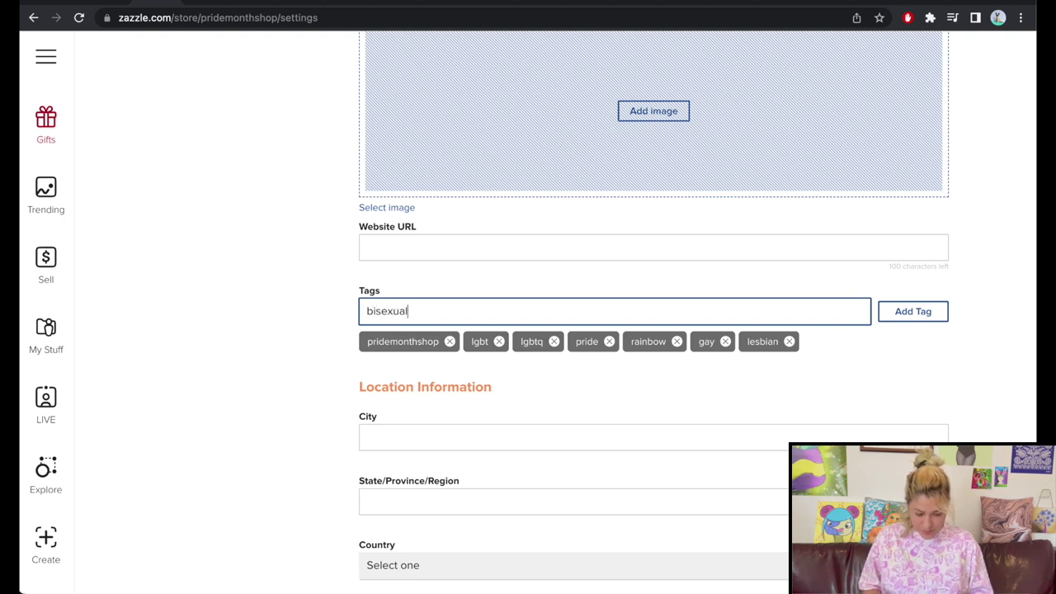
key("Return")
type("pan")
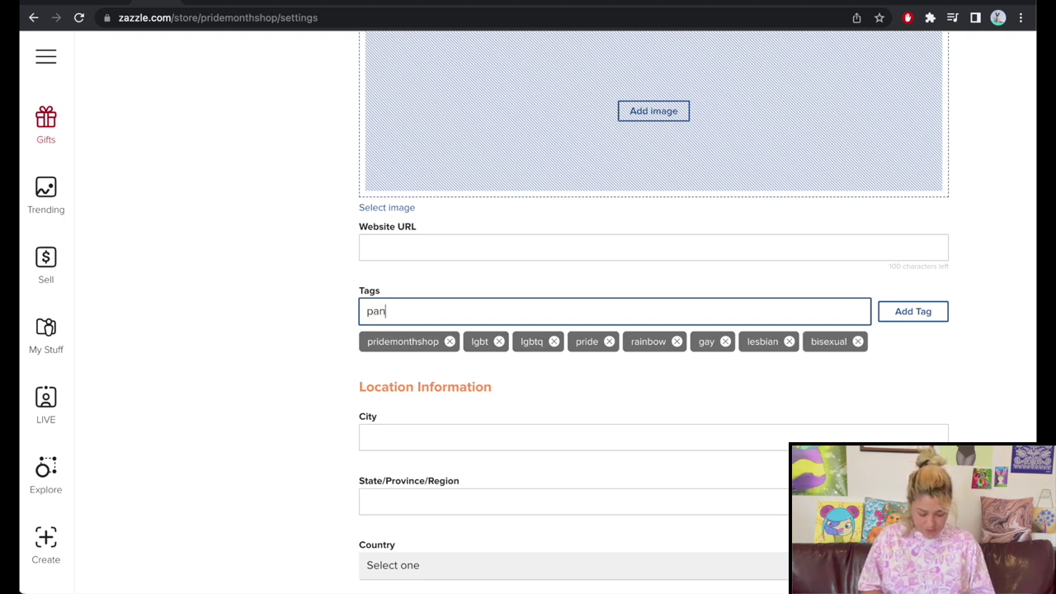
type("sexual")
key("Return")
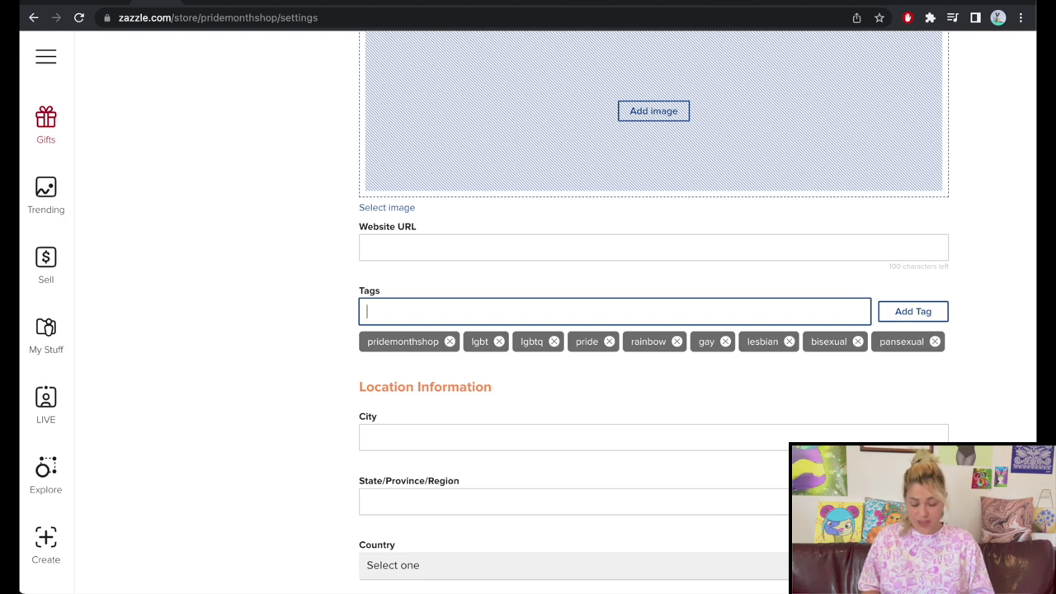
type("trans")
key("Return")
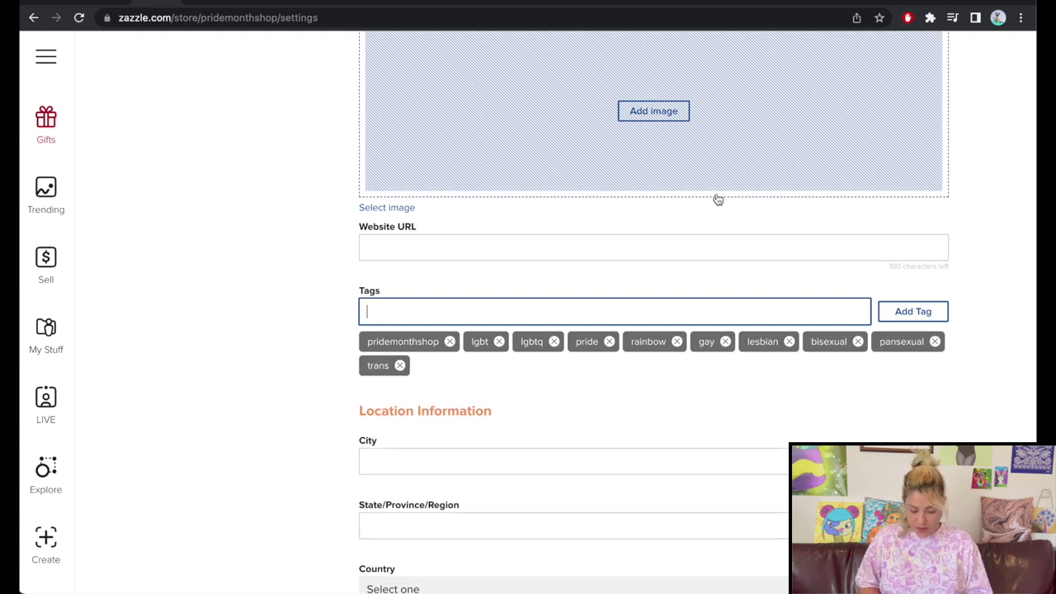
scroll(717, 199, "down", 3)
Enter city Bansko, region Blagoevgrad and country Bulgaria as the store location
left_click(429, 307)
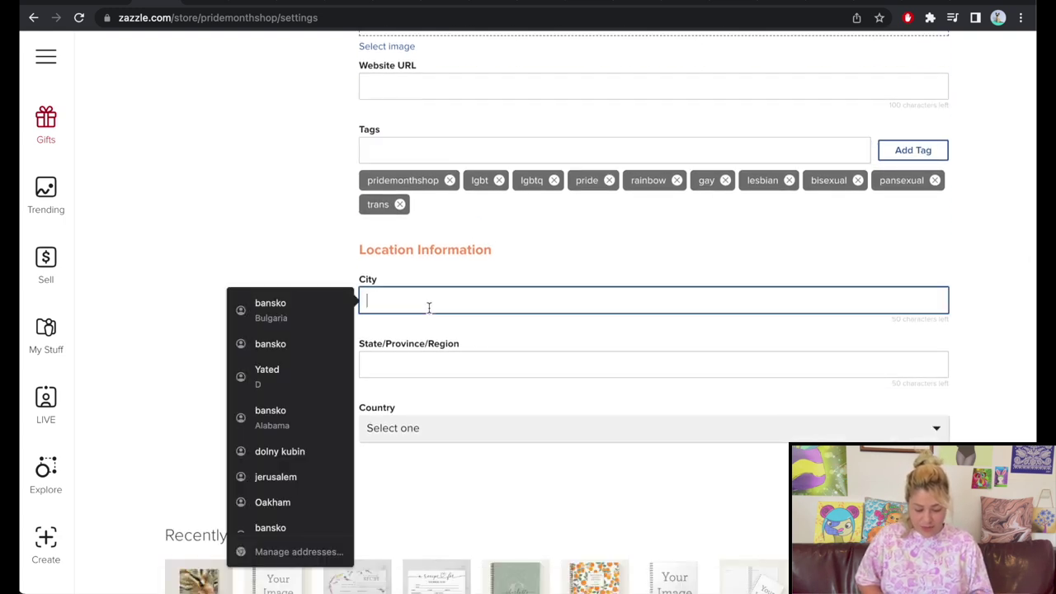
type("Bansk")
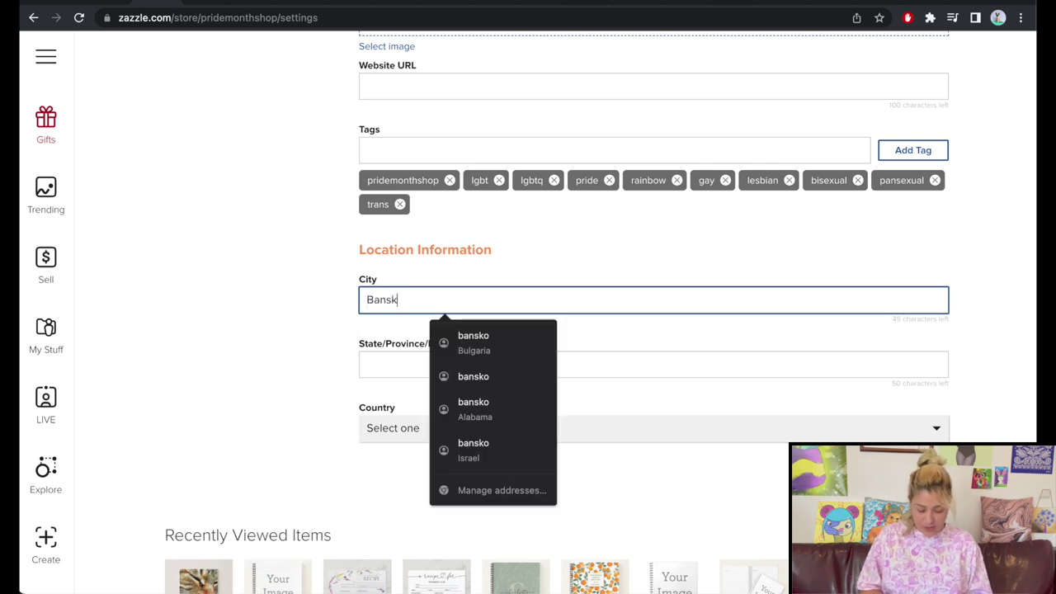
type("o")
left_click(322, 326)
left_click(396, 367)
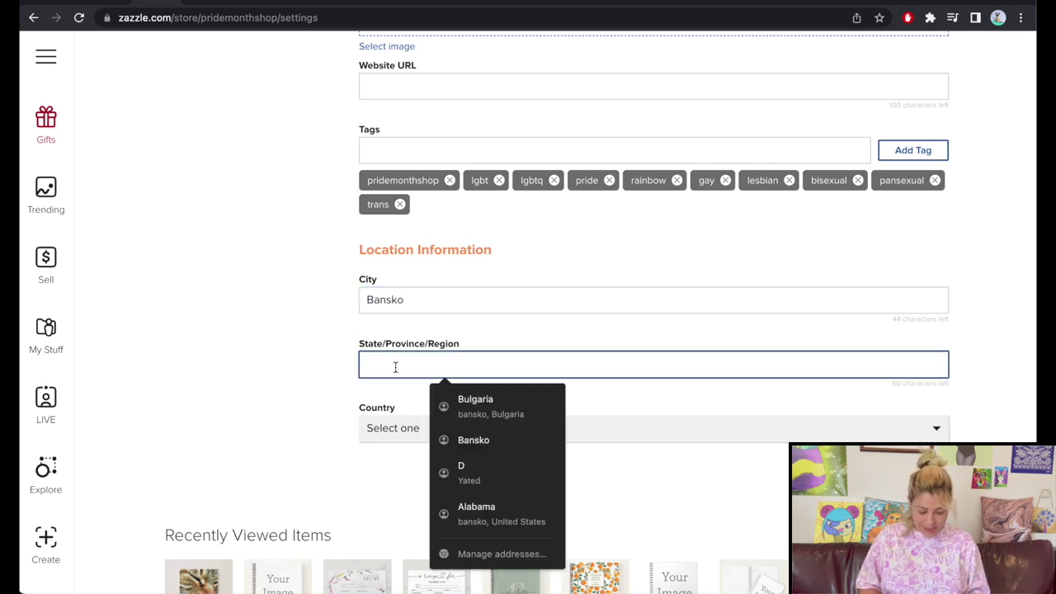
type("Blag")
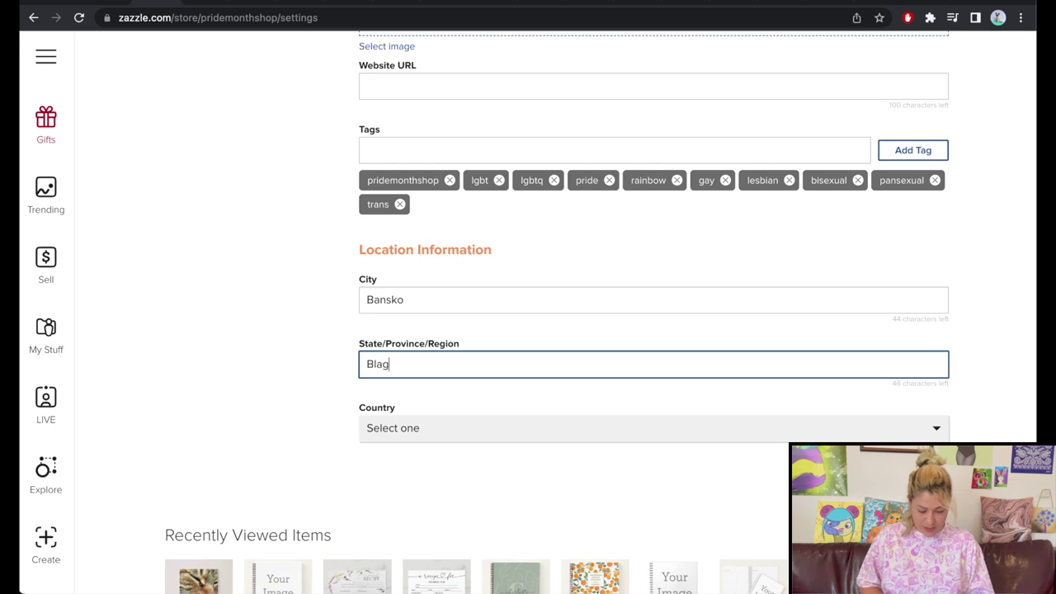
type("oevgrad")
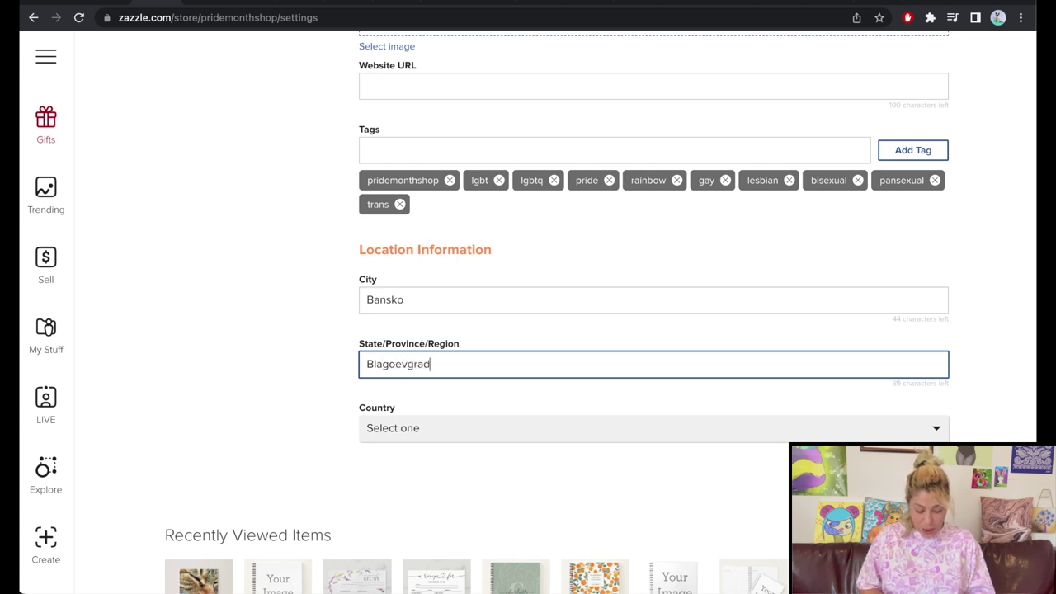
left_click(387, 427)
scroll(419, 278, "down", 5)
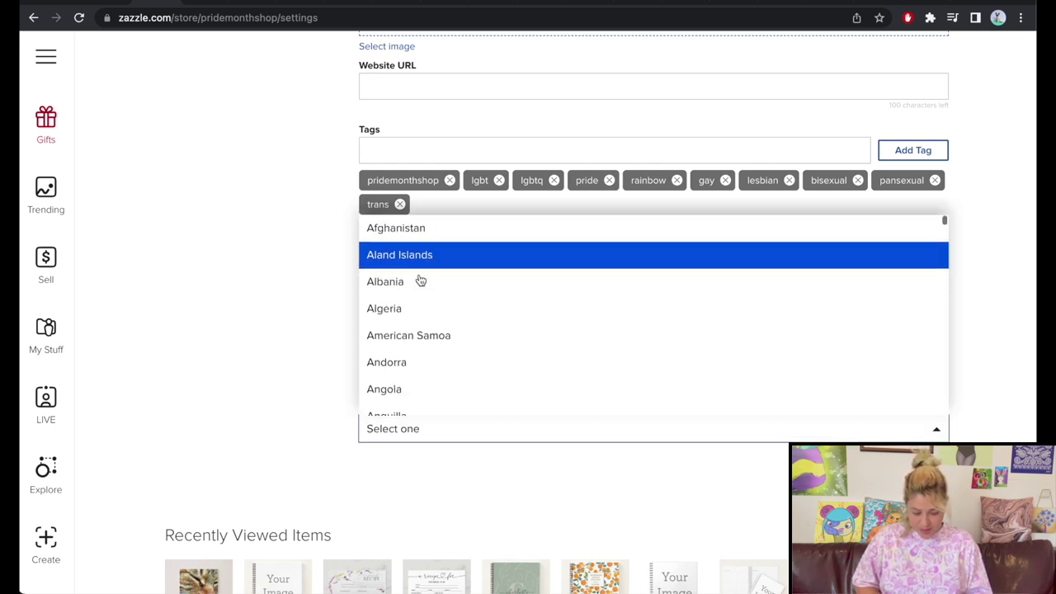
scroll(419, 280, "down", 6)
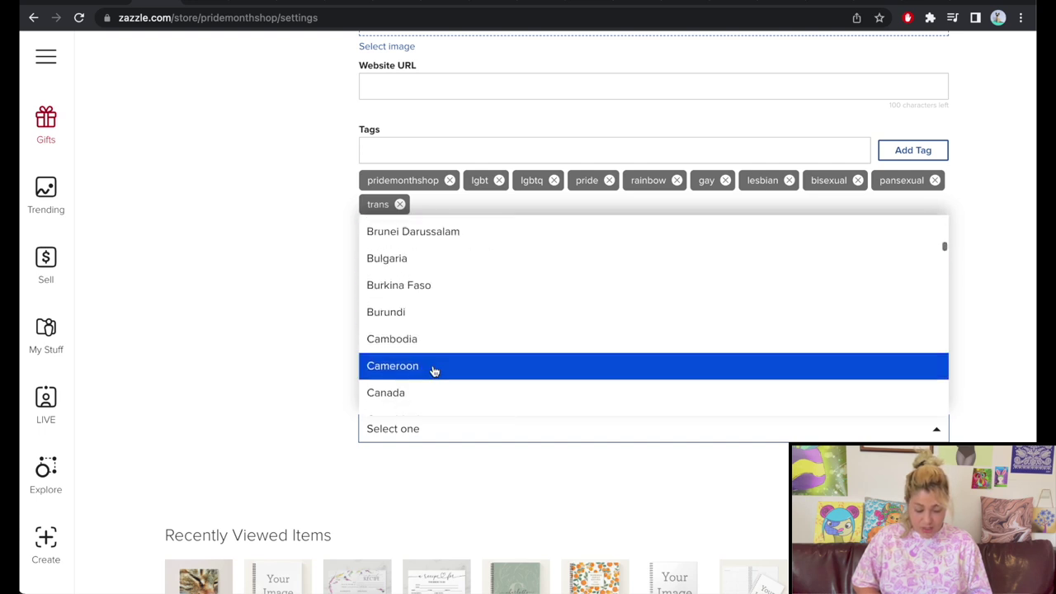
scroll(432, 370, "up", 2)
left_click(412, 311)
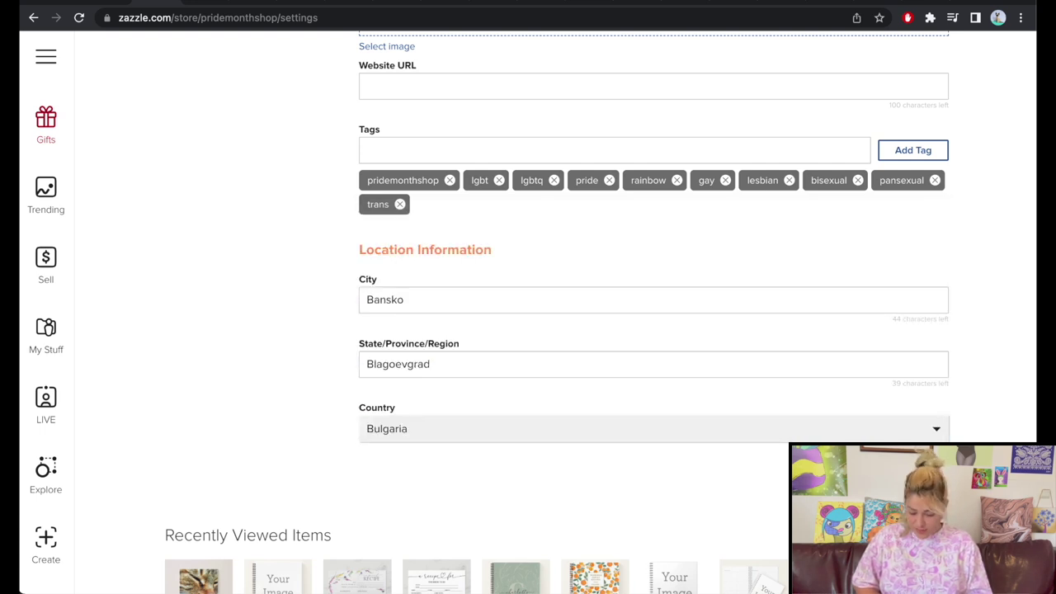
left_click(537, 343)
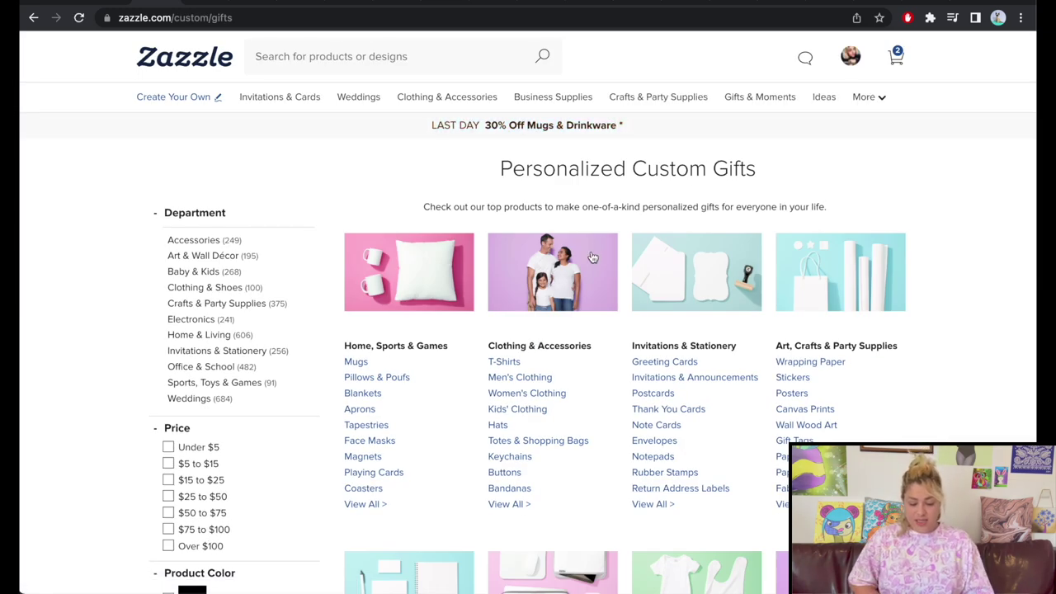
Open Pride Month Shop from My Stores and choose Change on its store logo
scroll(807, 182, "down", 10)
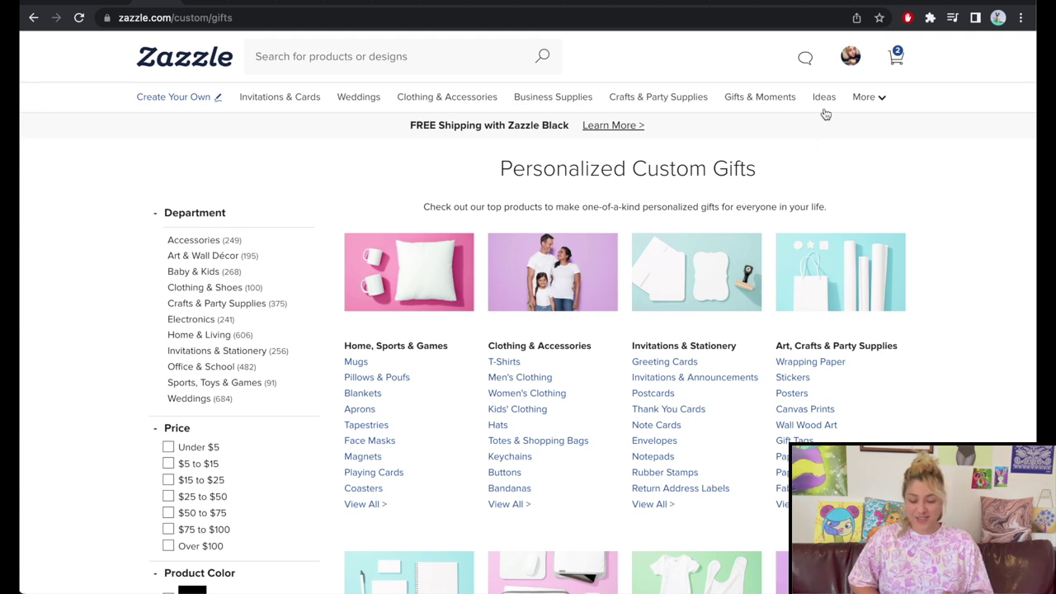
left_click(850, 55)
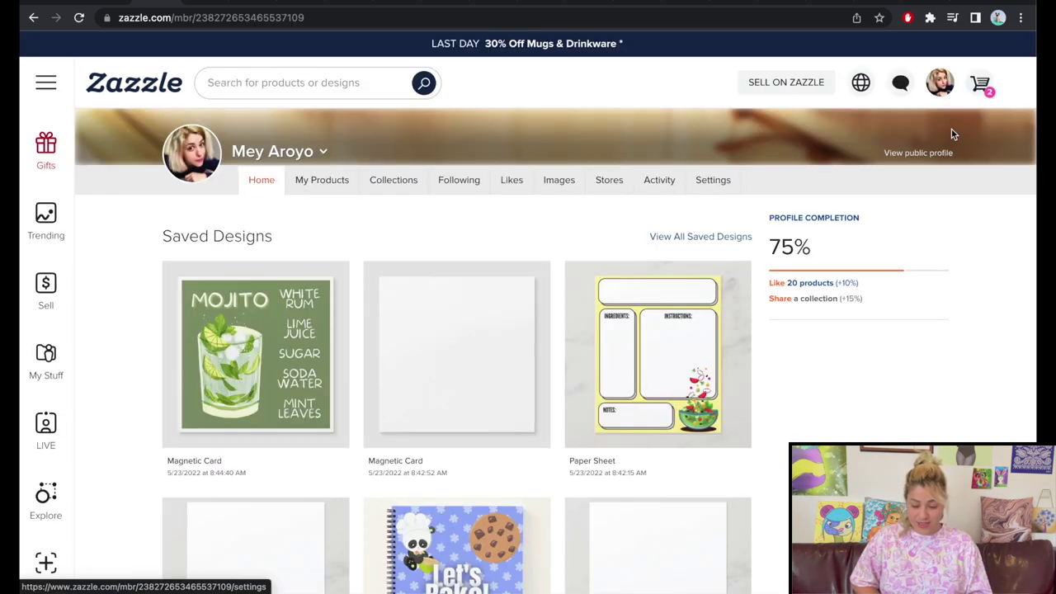
mouse_move(939, 82)
left_click(775, 507)
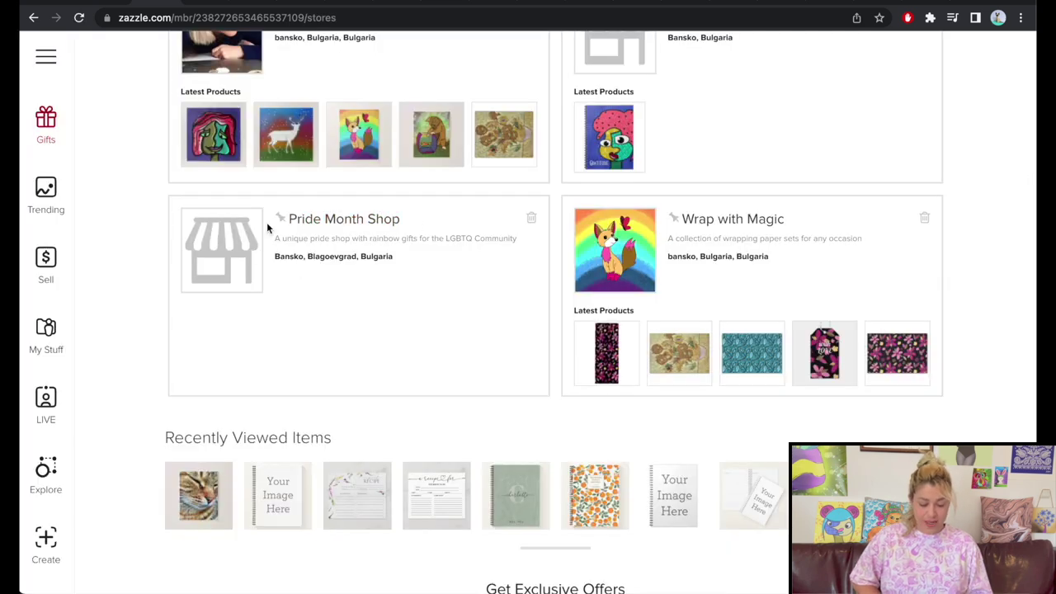
left_click(337, 219)
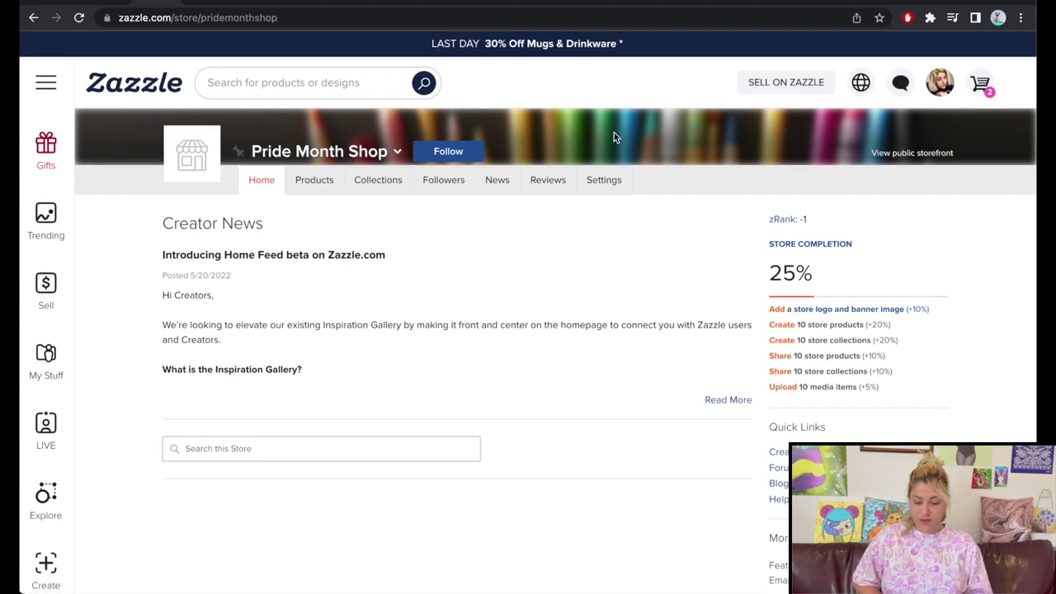
left_click(189, 161)
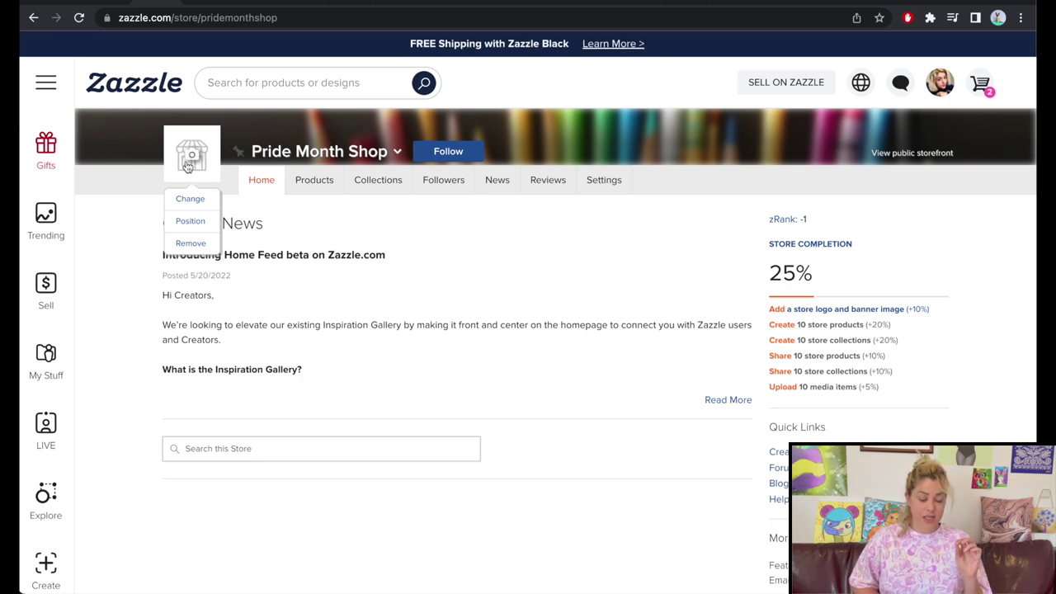
left_click(196, 202)
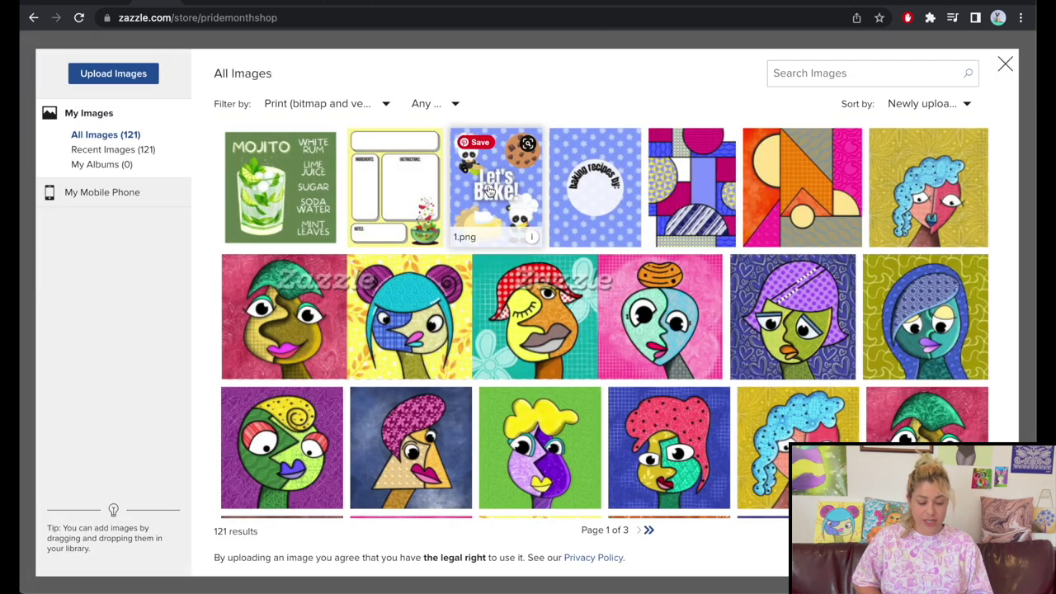
left_click(103, 556)
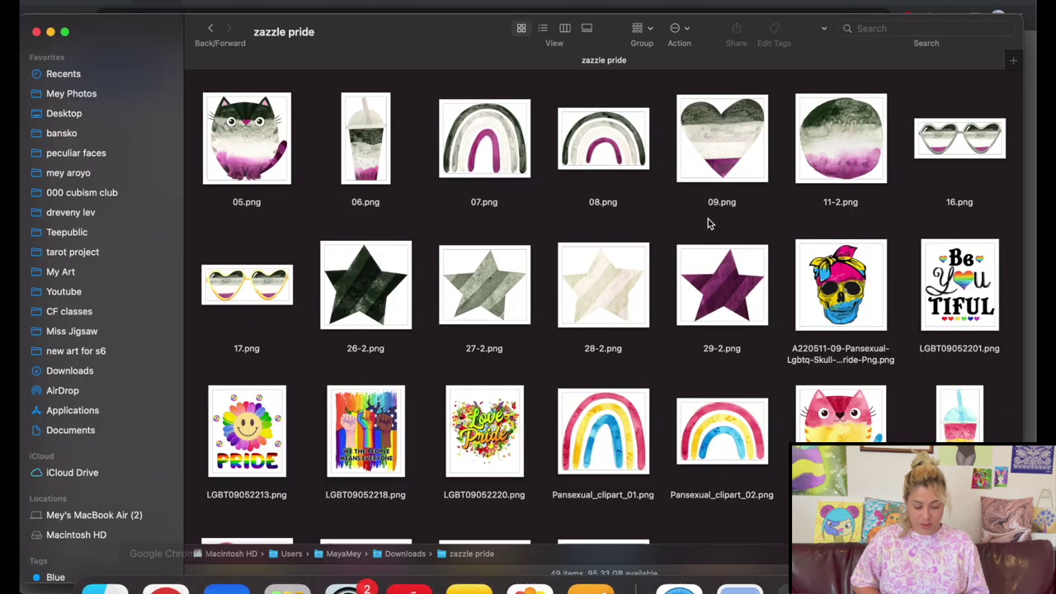
Preview the pink pansexual cat image in the zazzle pride folder
scroll(708, 218, "down", 10)
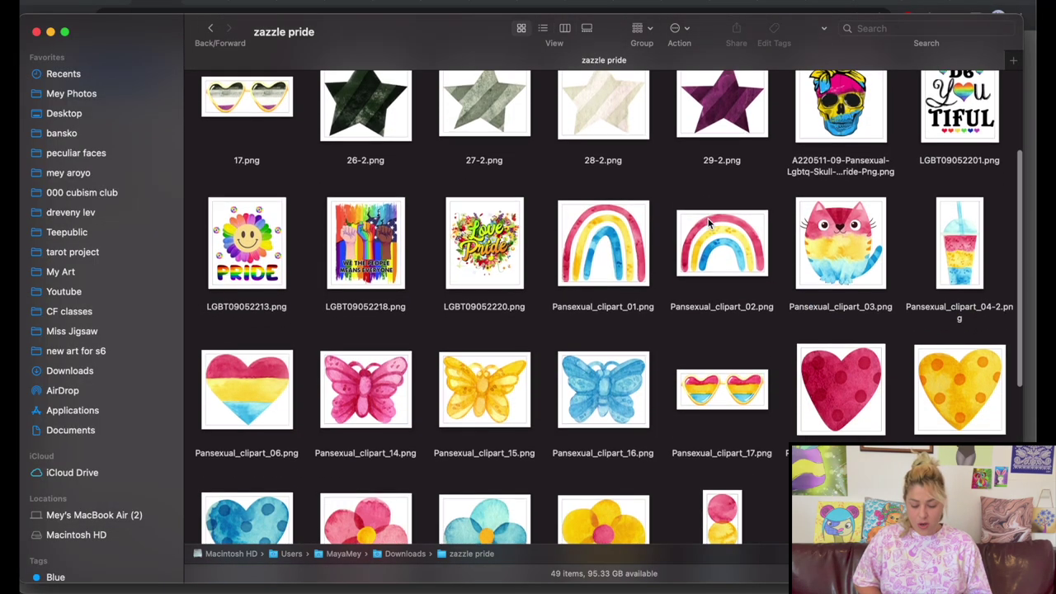
scroll(708, 218, "down", 3)
scroll(708, 219, "up", 6)
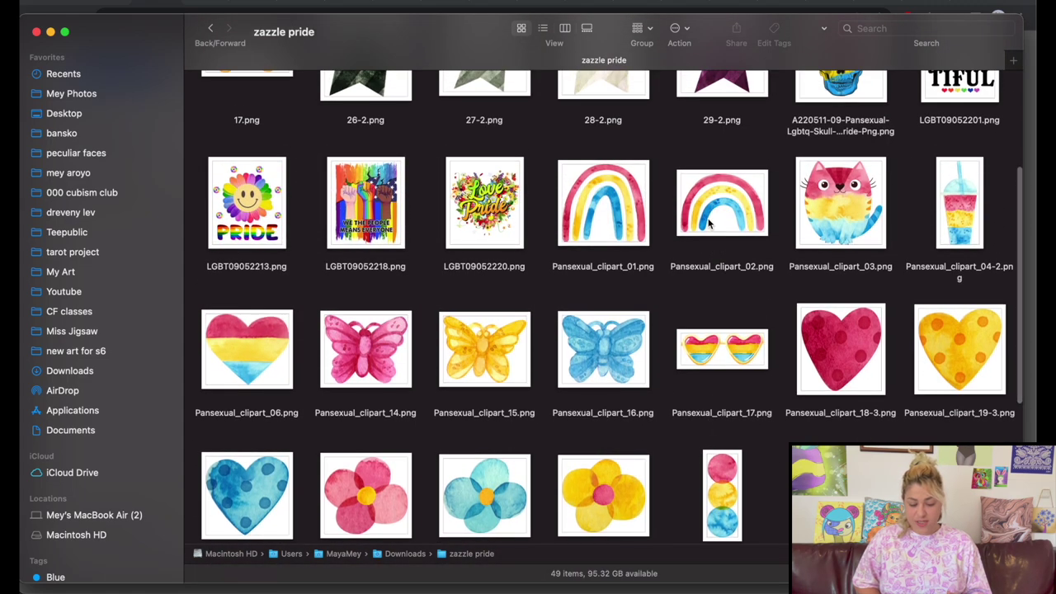
scroll(708, 219, "down", 5)
scroll(708, 221, "down", 1)
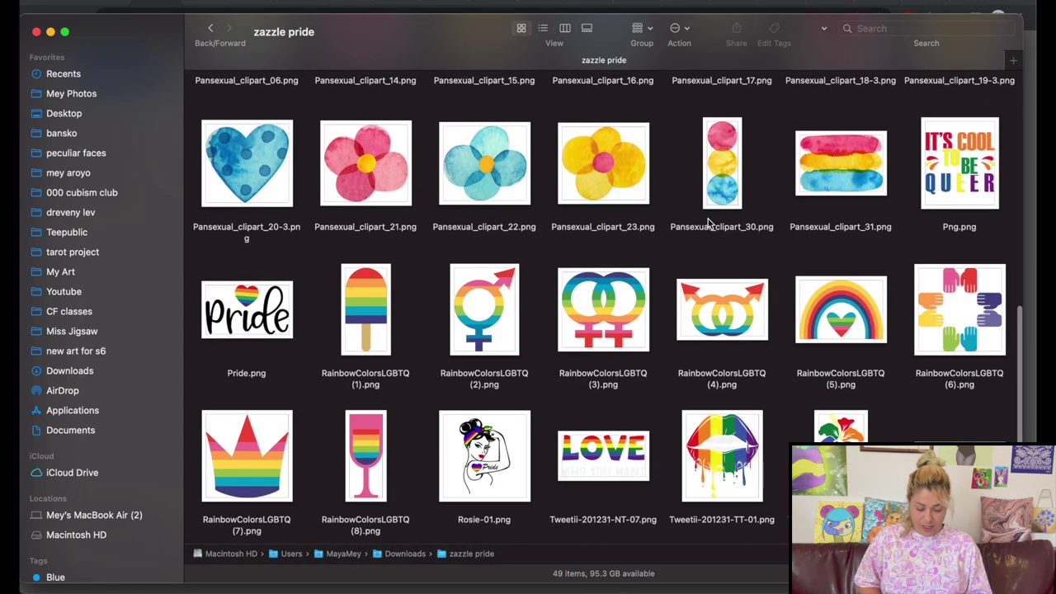
scroll(667, 378, "up", 8)
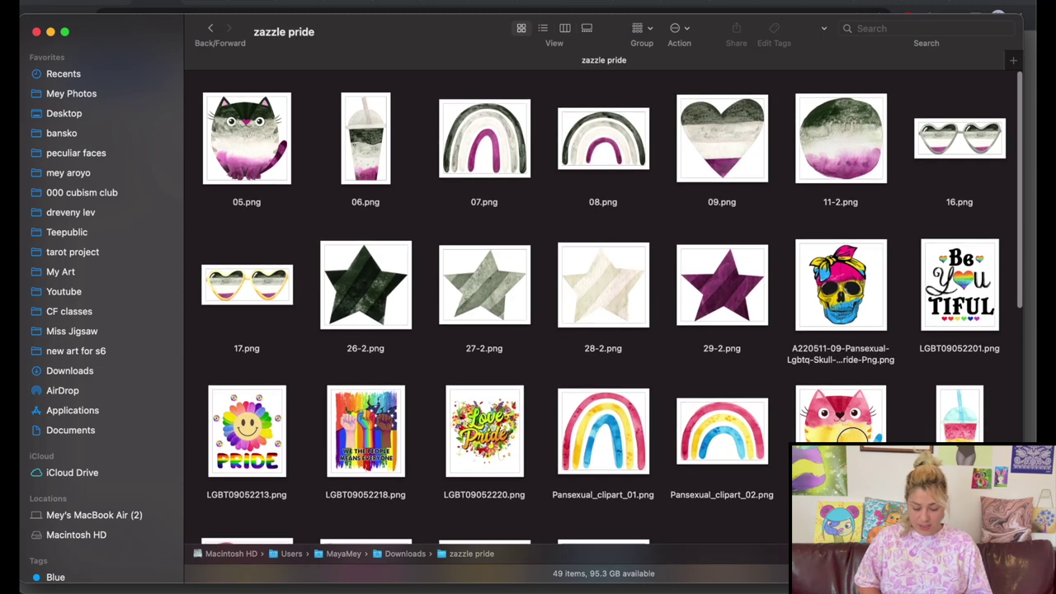
double_click(841, 416)
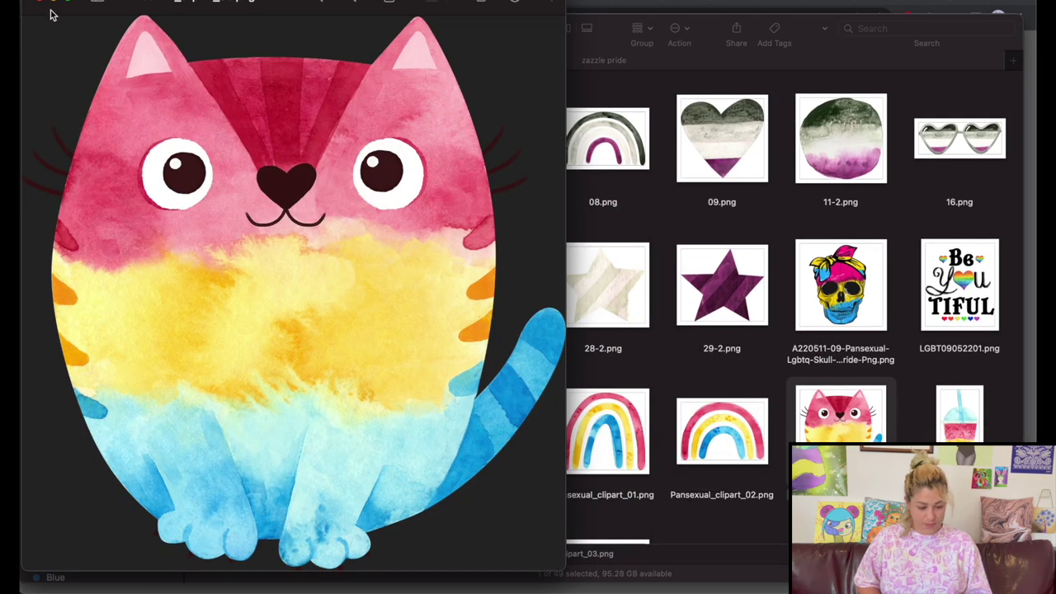
left_click(41, 9)
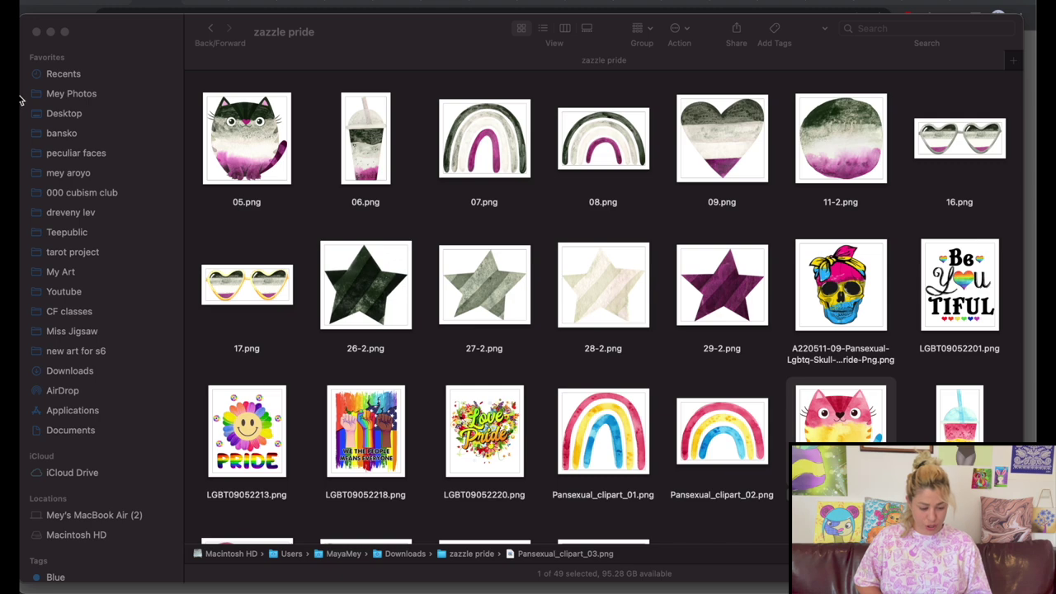
Shrink the Finder window over Zazzle's My Images and select Pansexual_clipart_03.png
left_click(68, 16)
left_click_drag(22, 11, 376, 77)
scroll(674, 262, "down", 10)
left_click(959, 289)
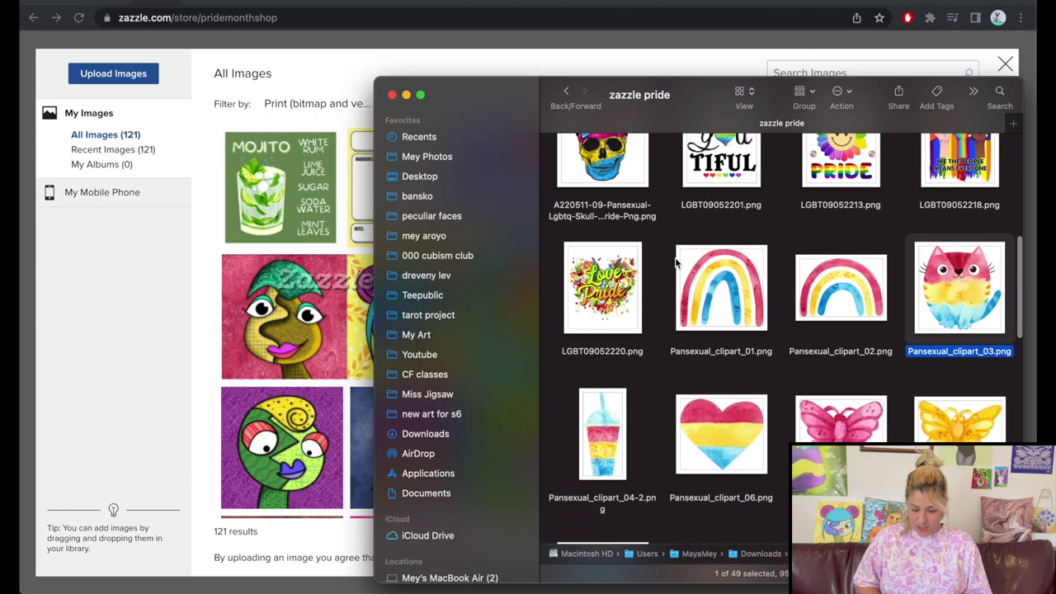
Drag Pansexual_clipart_03.png from Finder into Zazzle's My Images dialog to upload it
left_click_drag(959, 289, 316, 312)
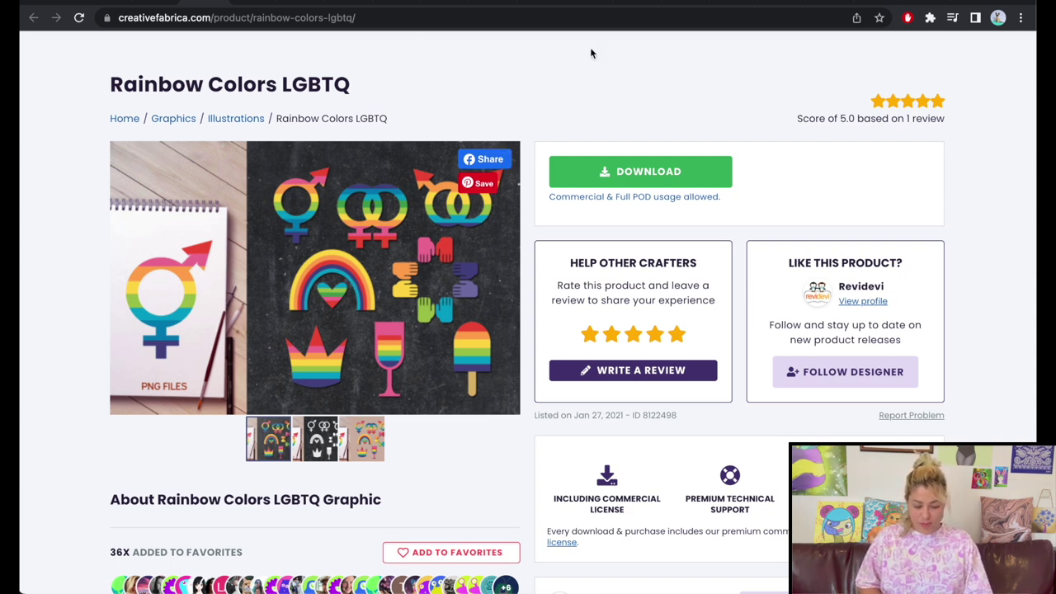
Review the LGBTQ Lips, Love What You Want, Sublimation Bundle and Pansexual Skull product pages
scroll(543, 169, "down", 4)
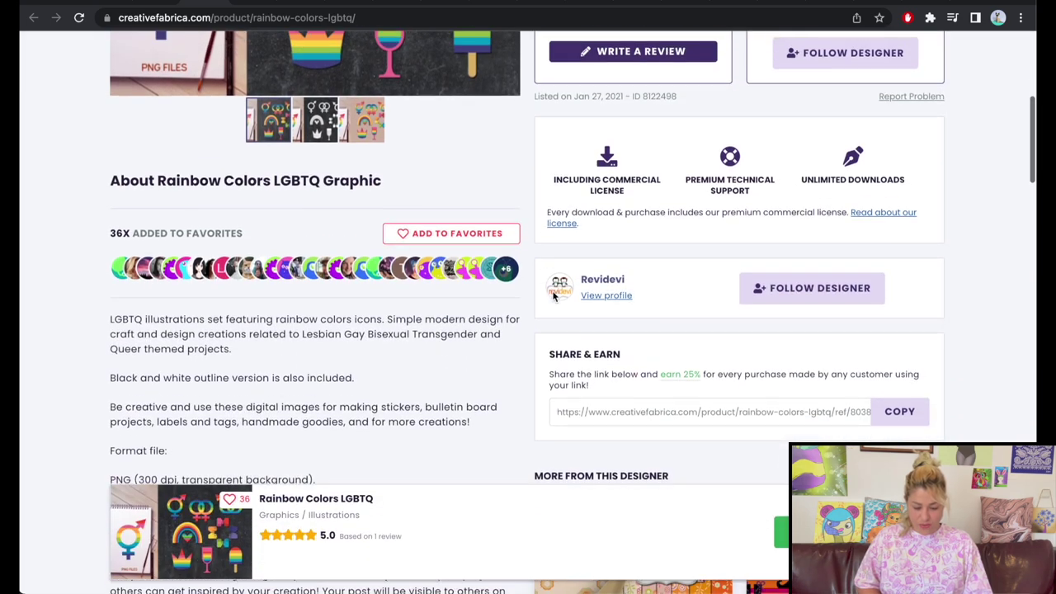
scroll(593, 263, "up", 1)
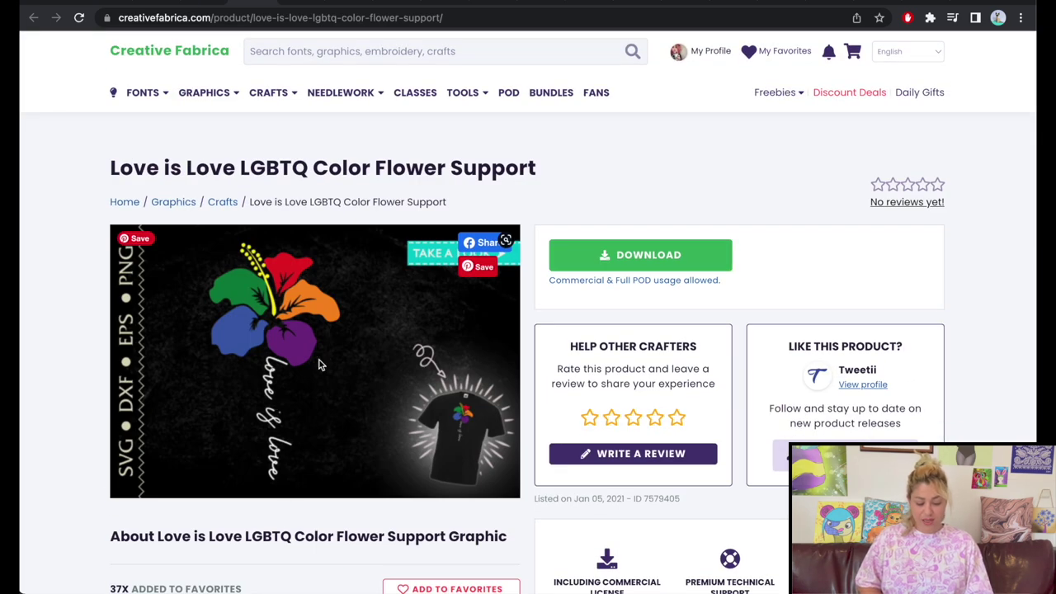
left_click(305, 2)
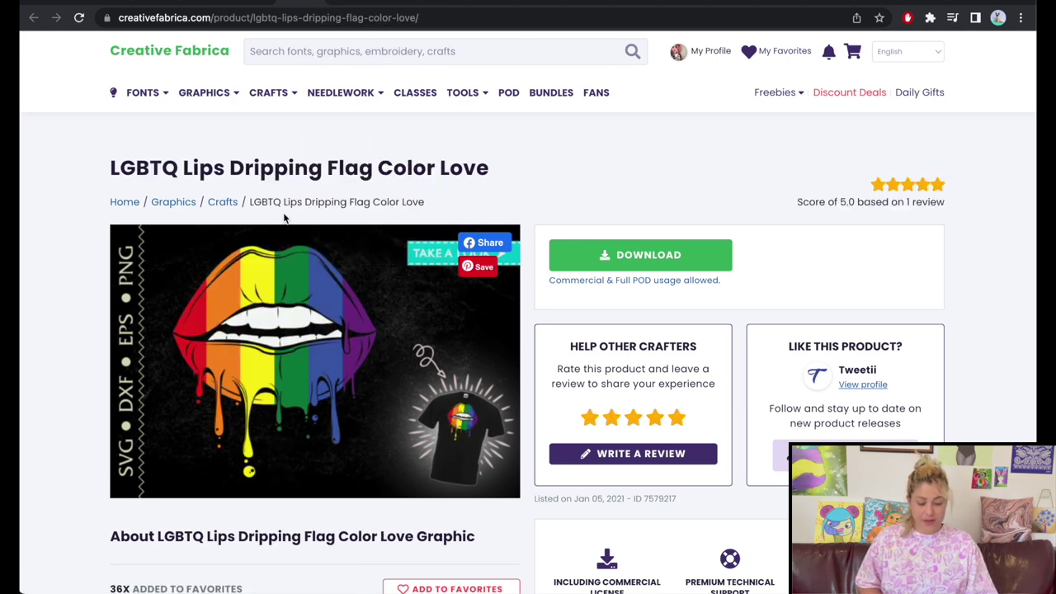
left_click(353, 3)
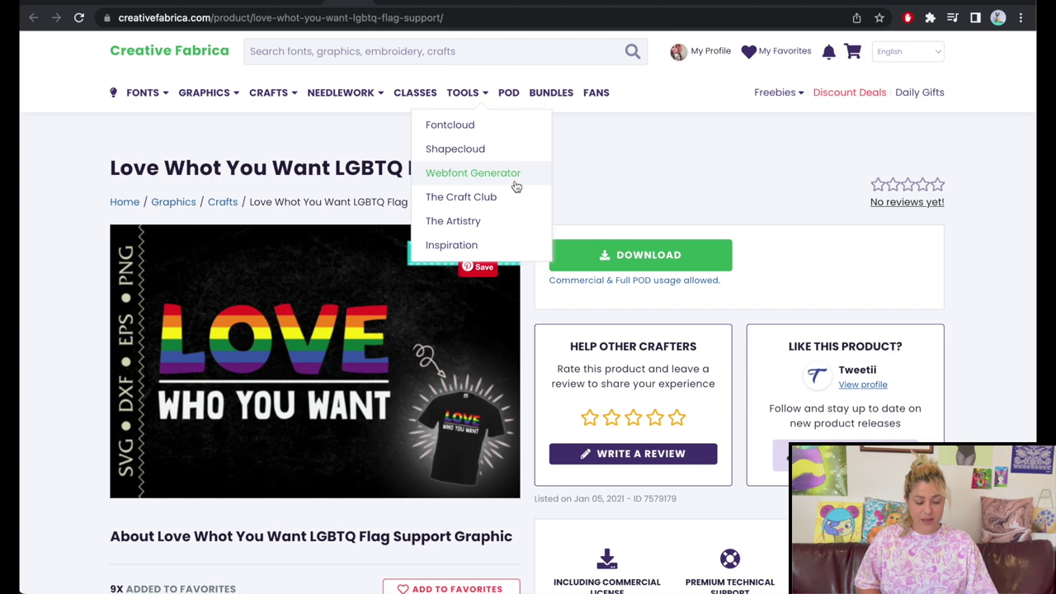
left_click(396, 1)
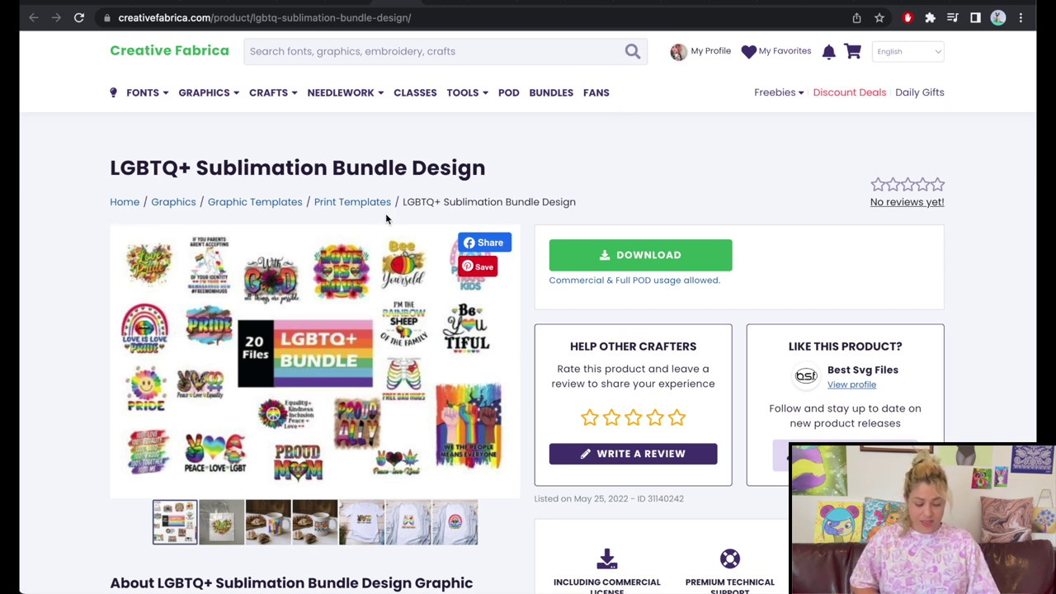
key("ctrl+Tab")
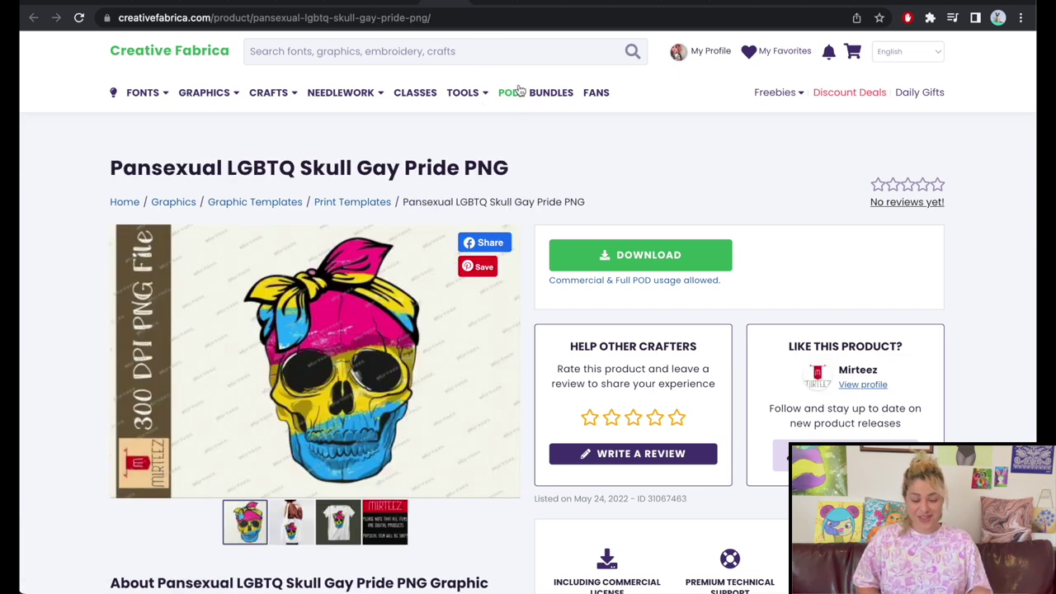
Review the flag support, rainbow heart, rainbow fist, Asexual, Pansexual and Bisexual Patterns pages
left_click(501, 2)
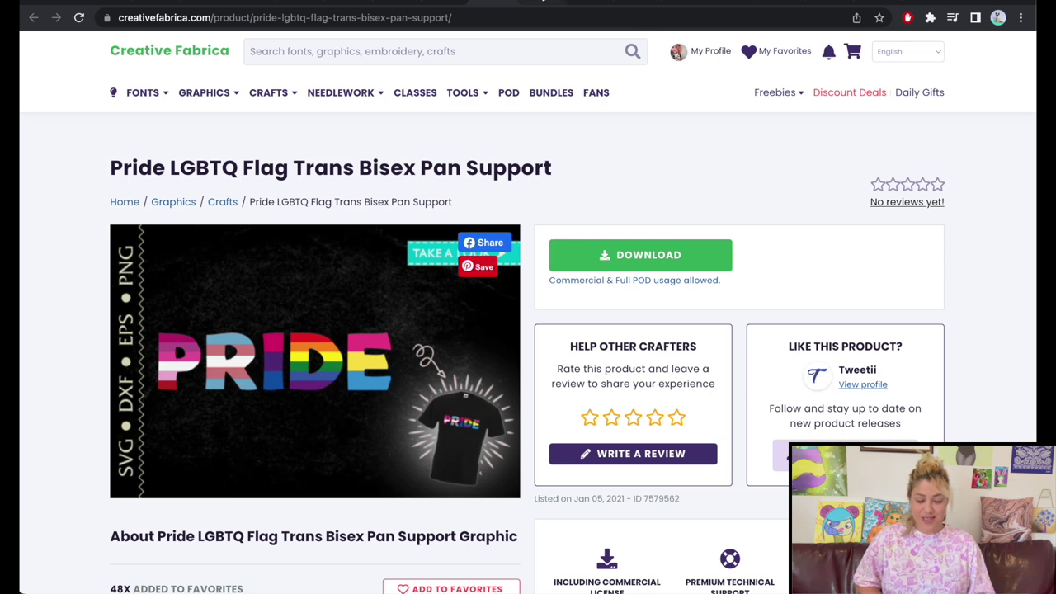
left_click(544, 2)
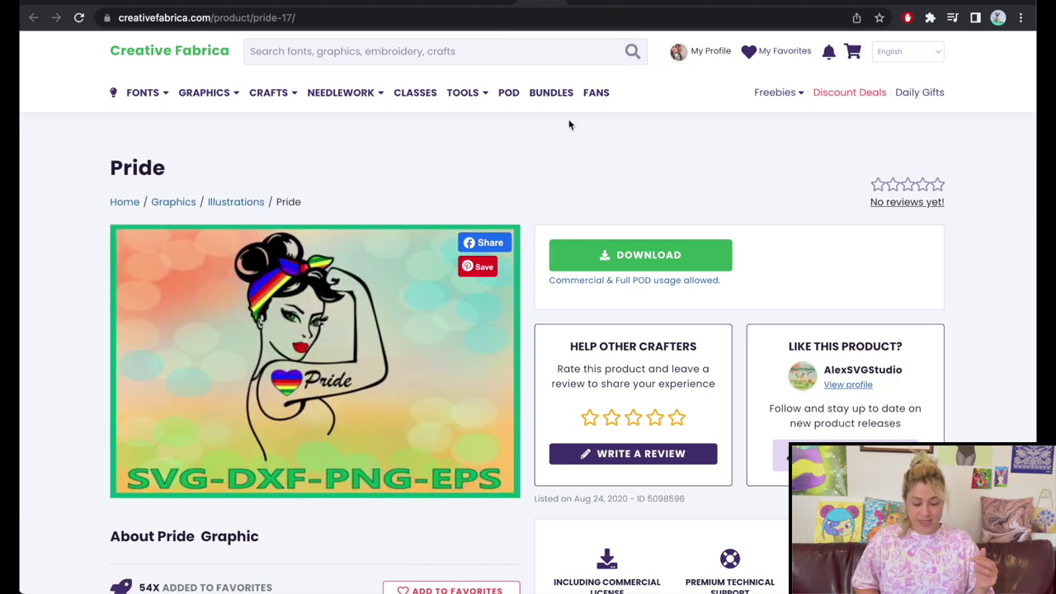
left_click(587, 2)
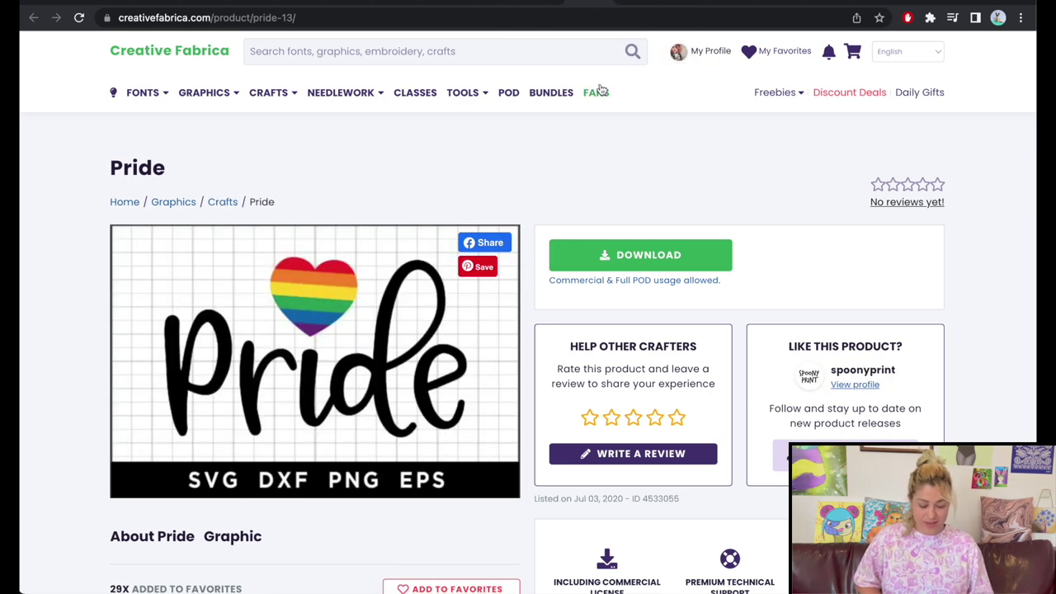
left_click(656, 2)
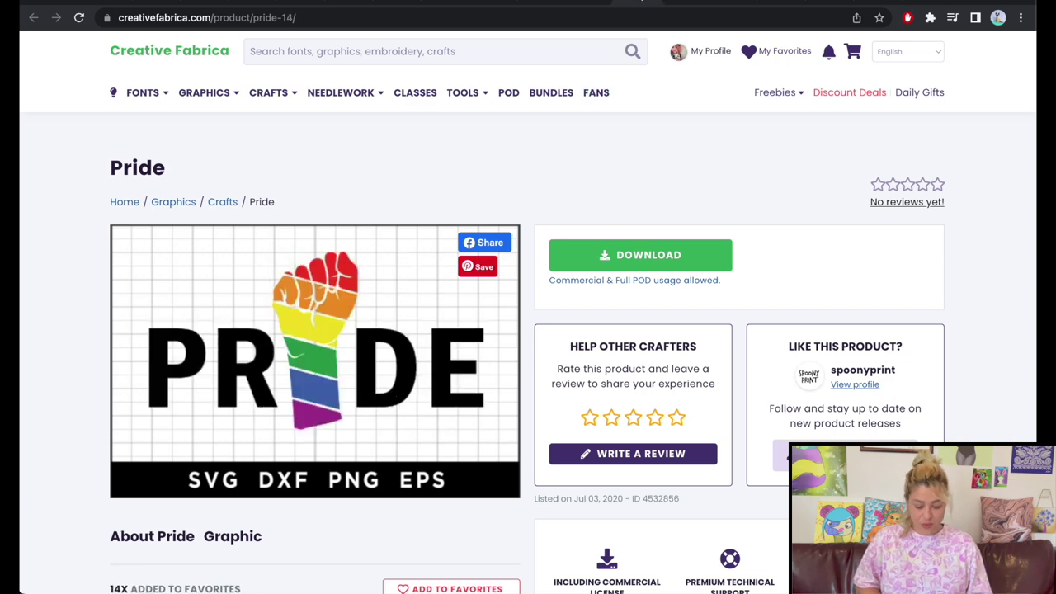
left_click(683, 2)
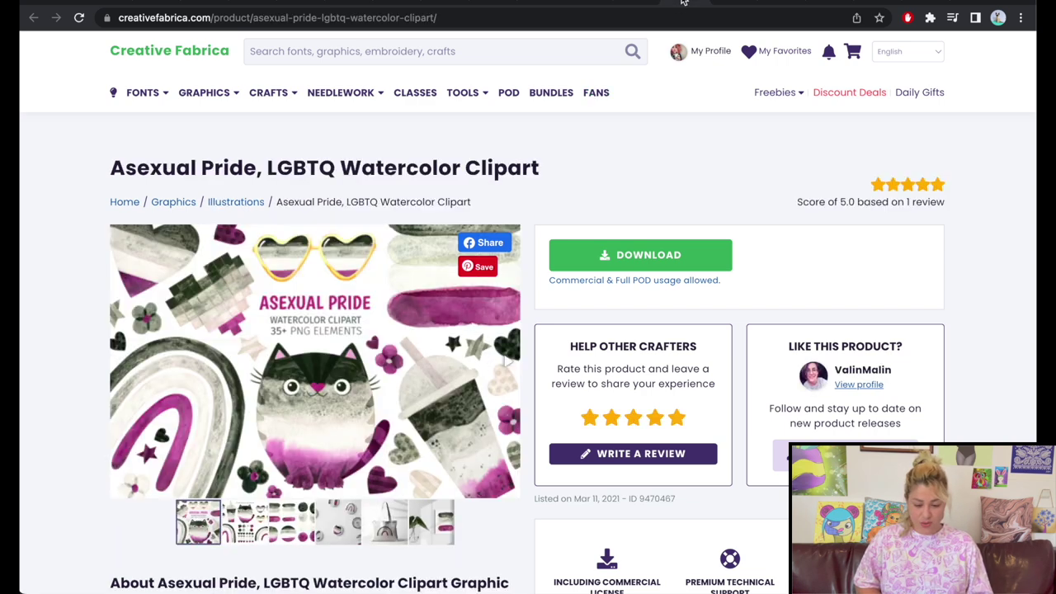
left_click(738, 3)
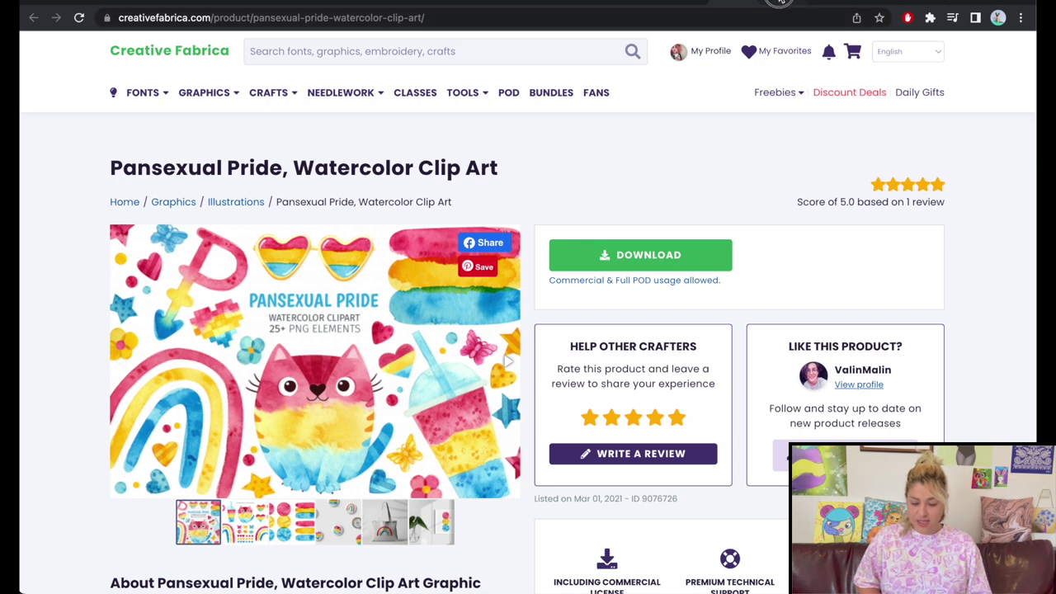
left_click(781, 3)
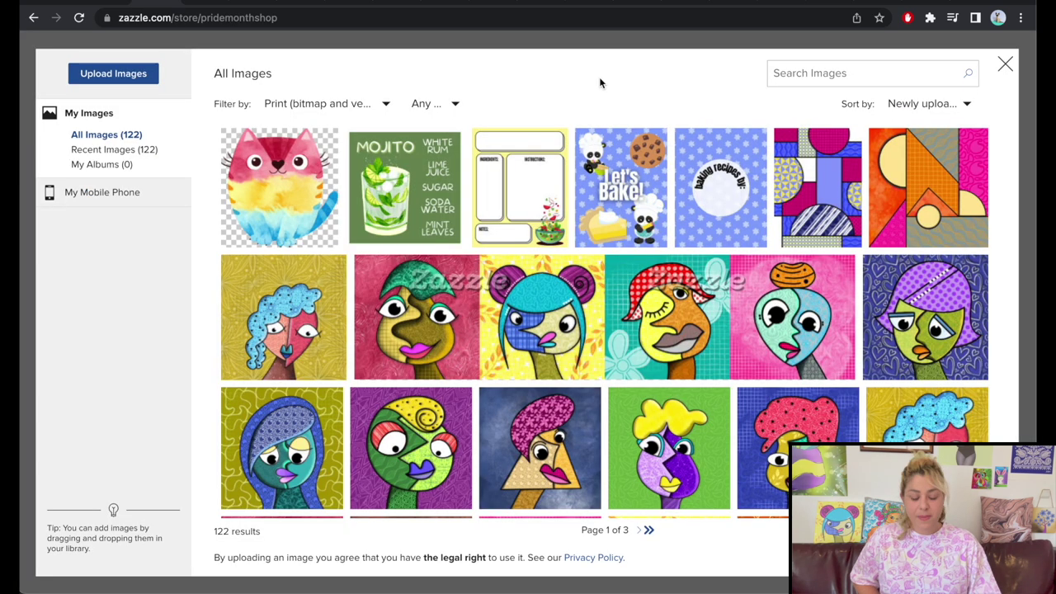
Choose the uploaded pink cat as logo, widen the crop over the whole cat, and confirm
left_click(303, 183)
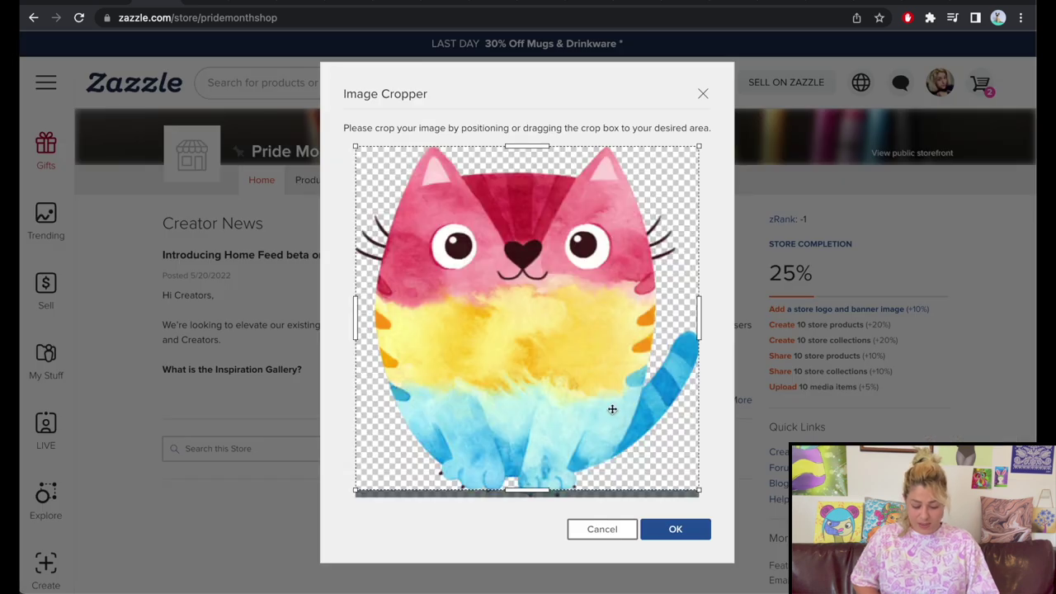
left_click_drag(699, 147, 627, 218)
left_click_drag(541, 386, 570, 320)
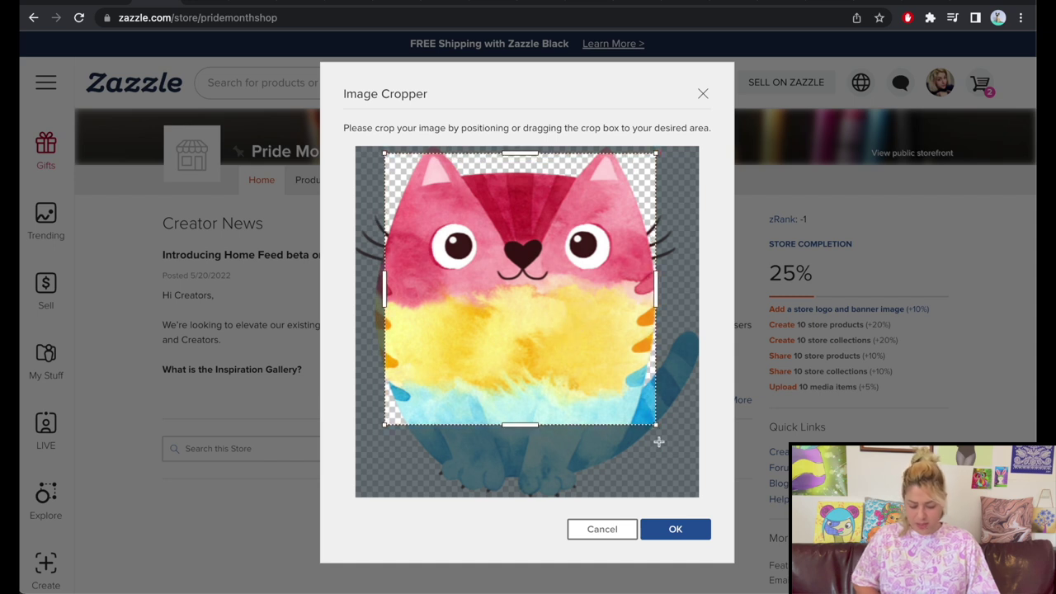
left_click_drag(657, 425, 729, 508)
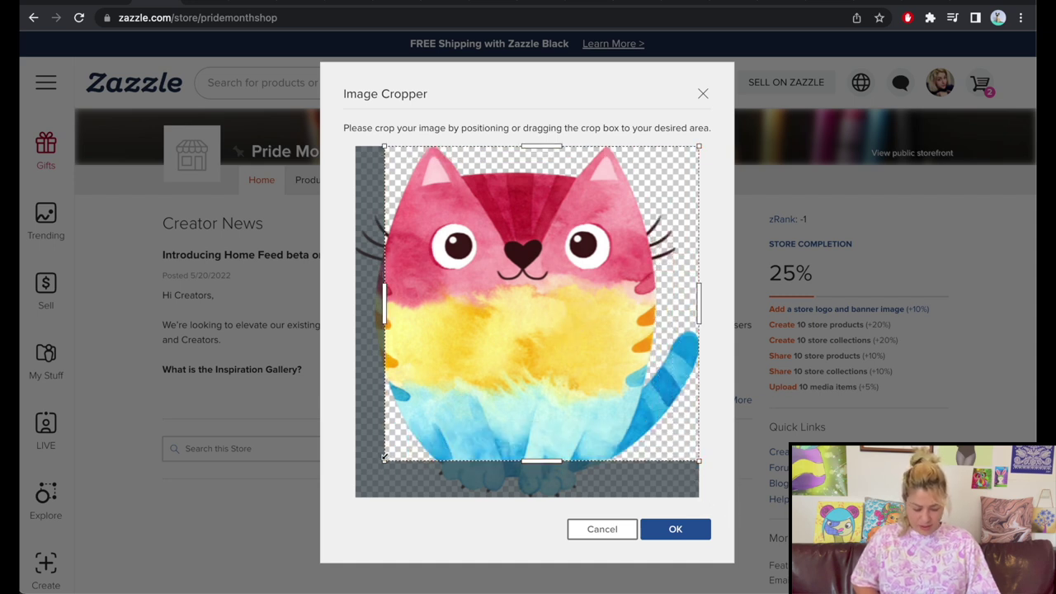
left_click_drag(384, 468, 341, 492)
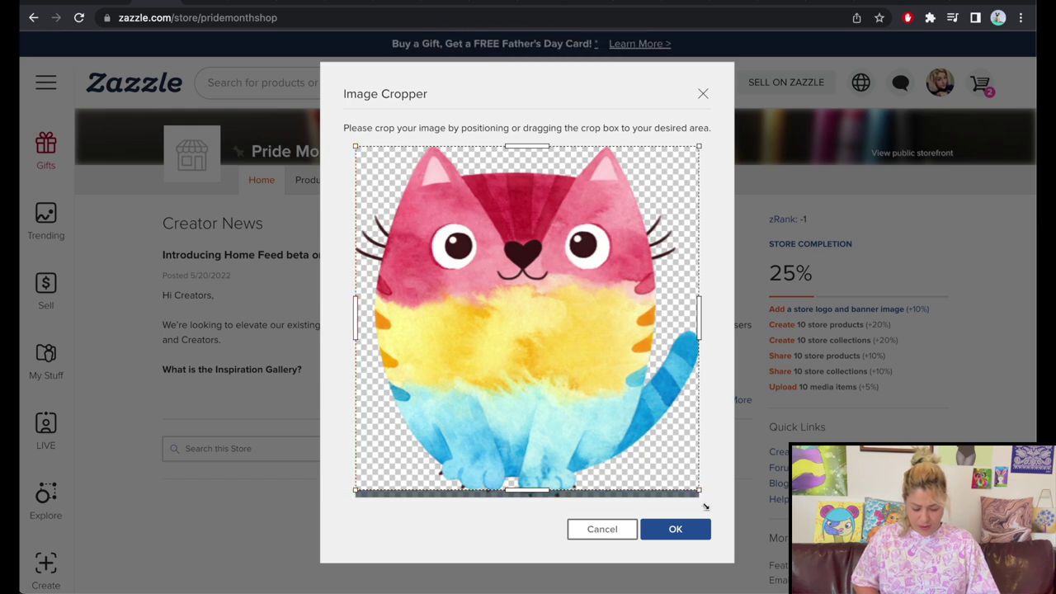
left_click(691, 530)
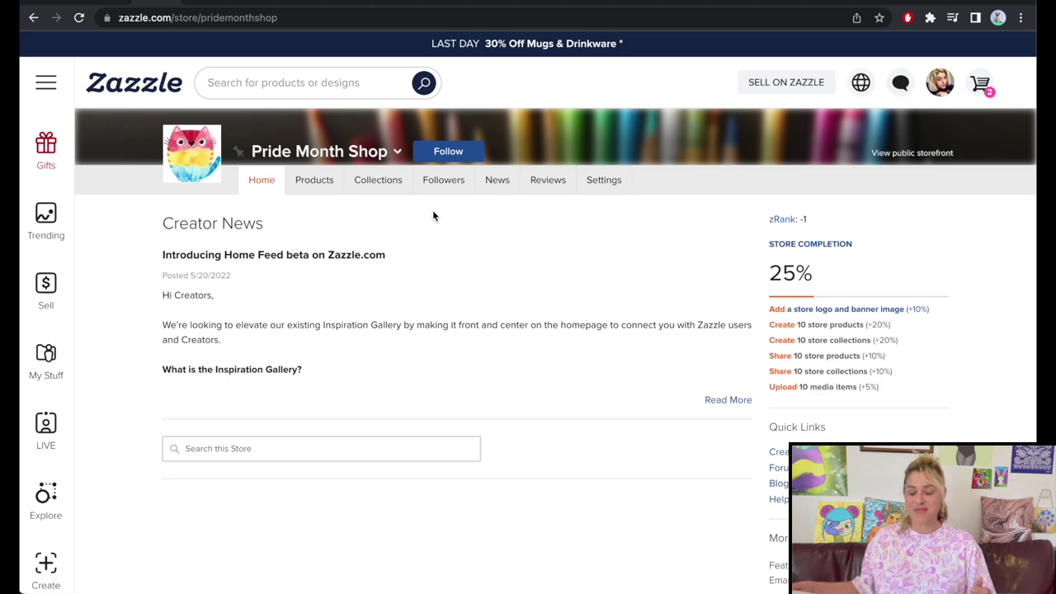
Switch the Pride Month Shop store page to its Collections section
left_click(385, 182)
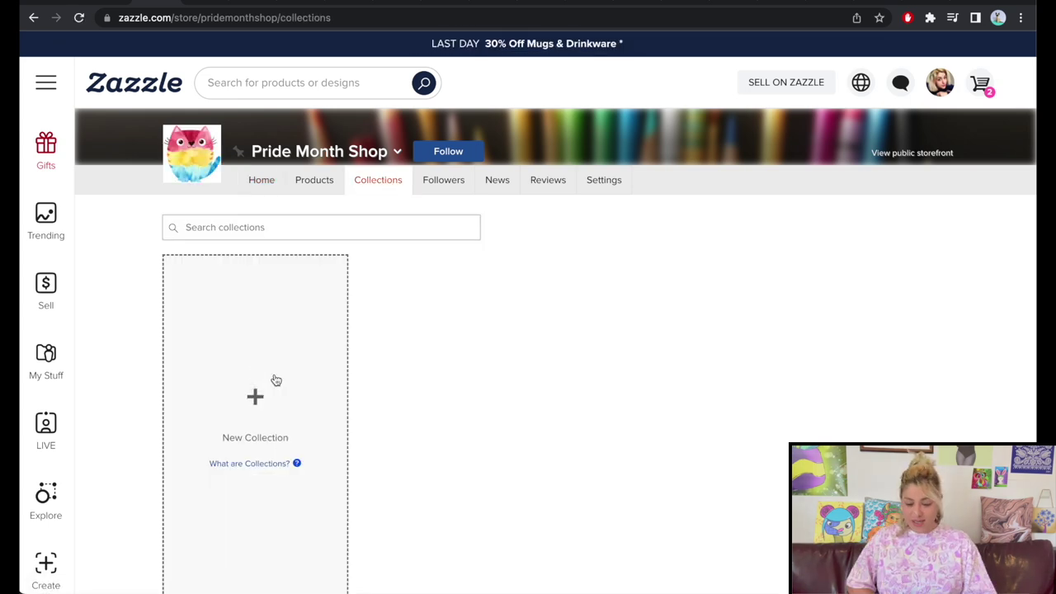
Start a new 'LGBTQ Puzzle' collection tagged lgbt, lgbtq, puzzles, jigsaw puzzle and pride month
left_click(274, 378)
left_click(506, 120)
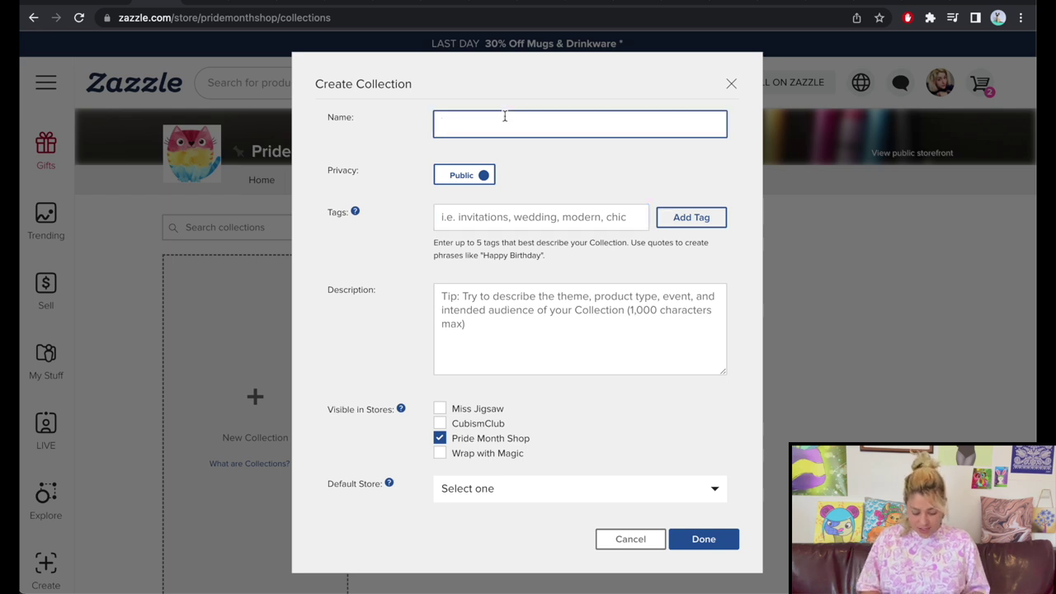
type("#")
key("BackSpace")
type("LG")
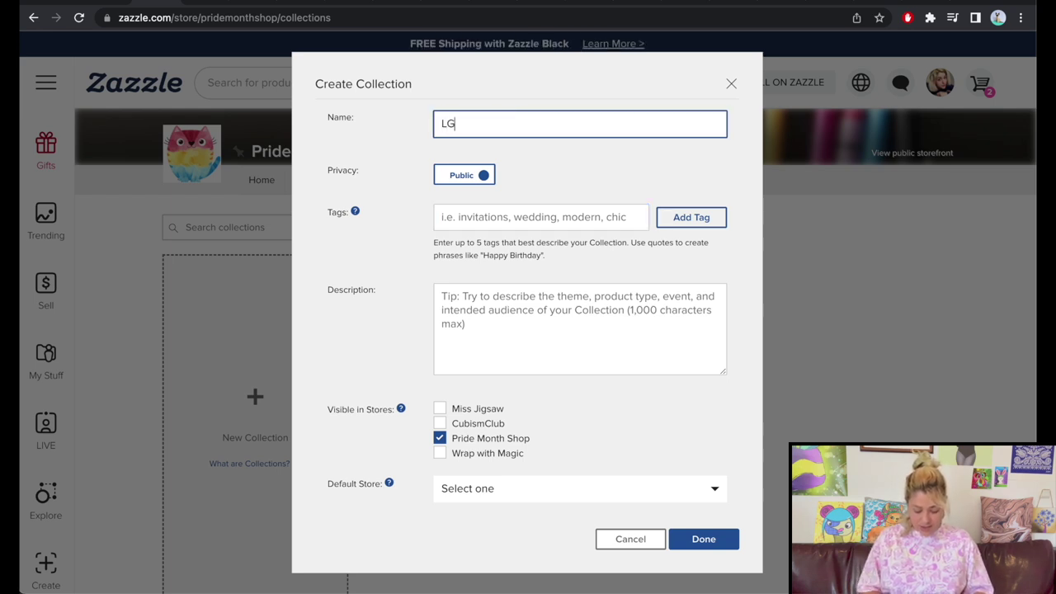
type("BTQ Puzzles")
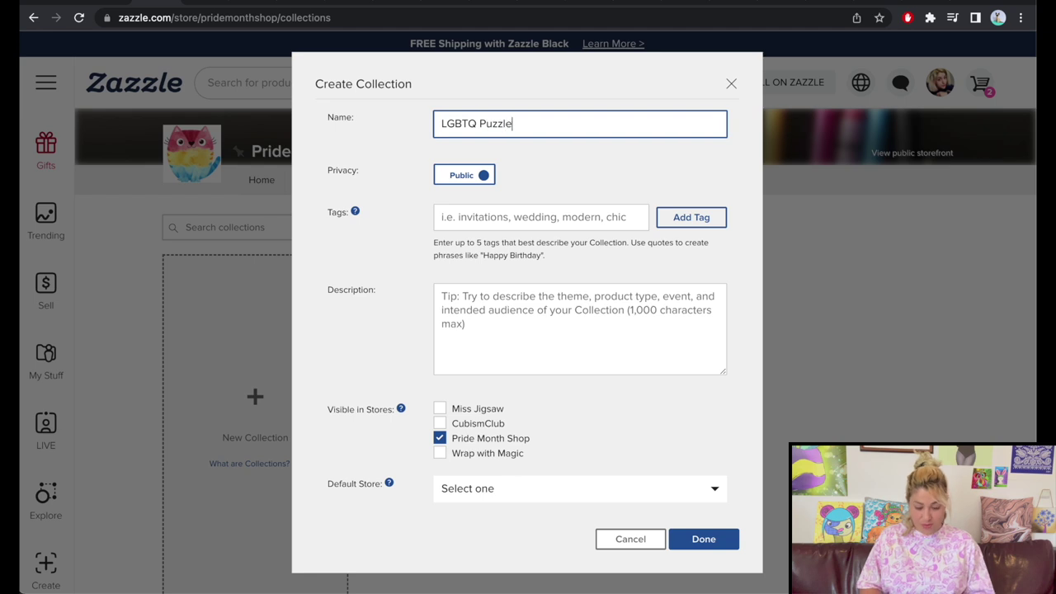
left_click(460, 218)
type("l")
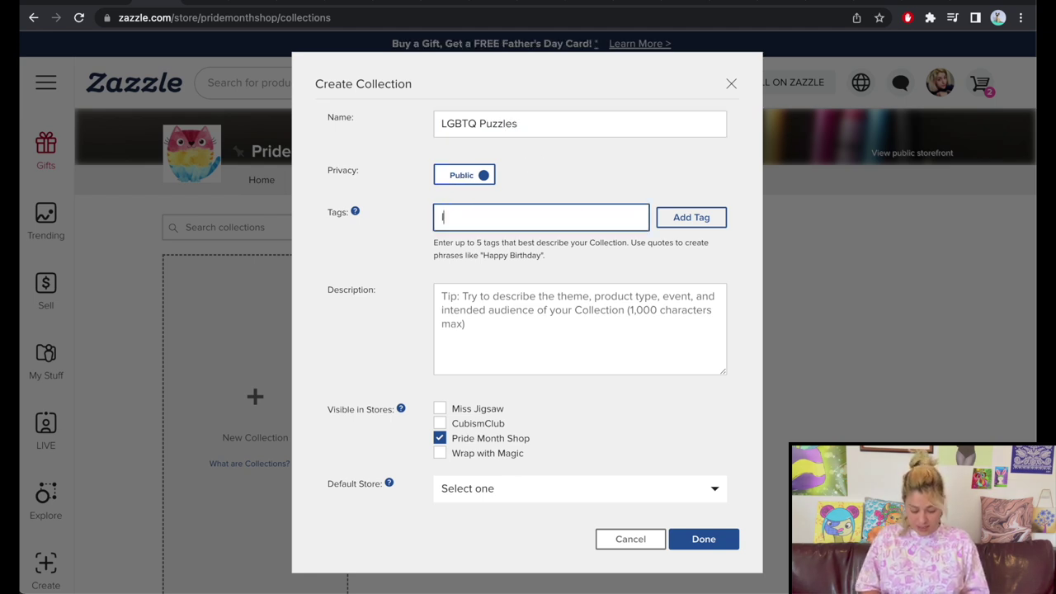
type("gbt, lgbtq, ")
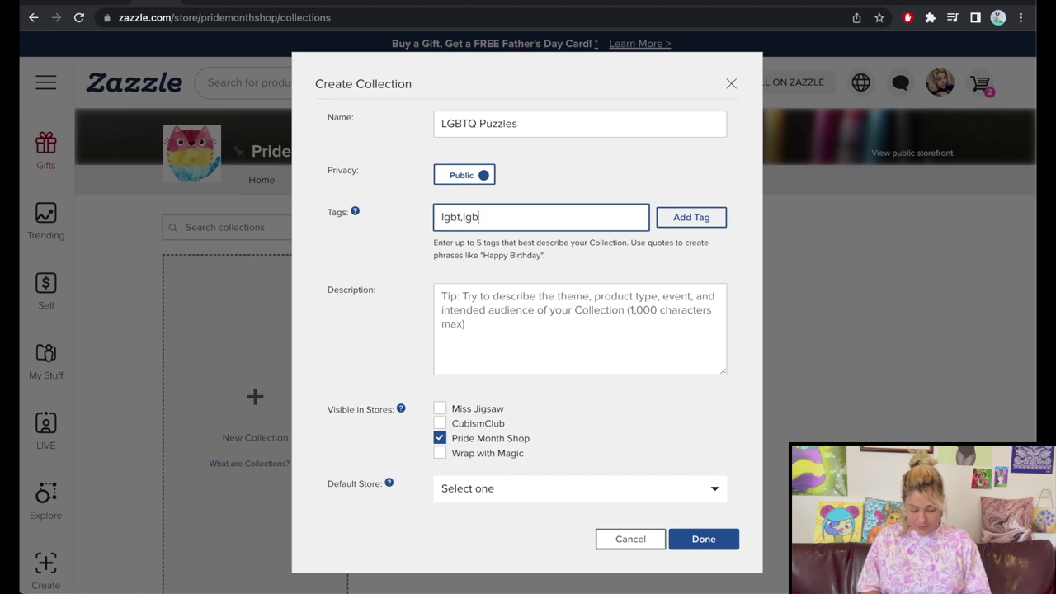
type("puz")
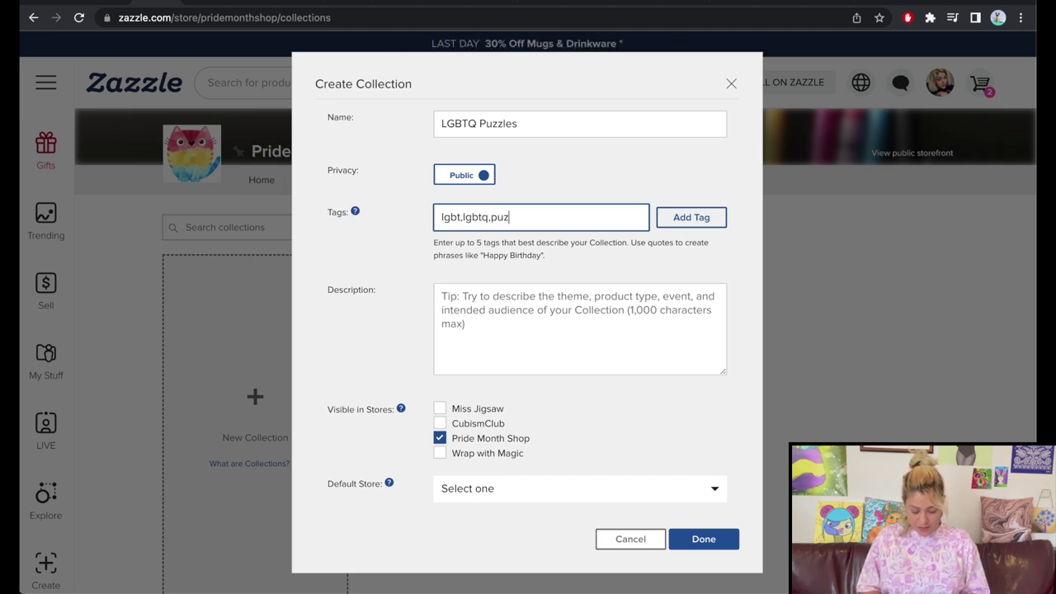
type("zles, jigsaw puzzle")
key("Return")
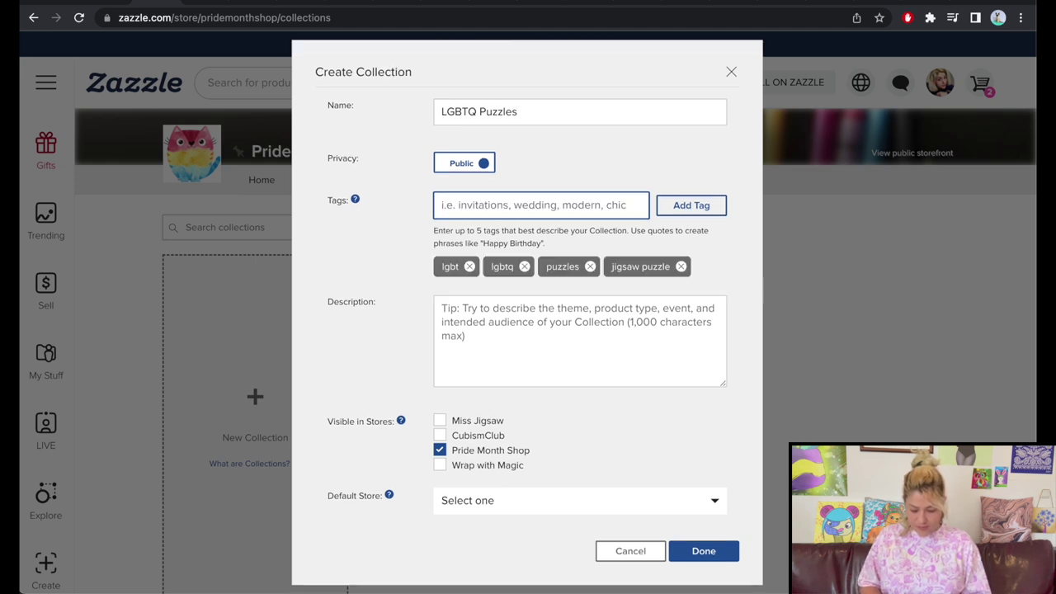
type("pride month")
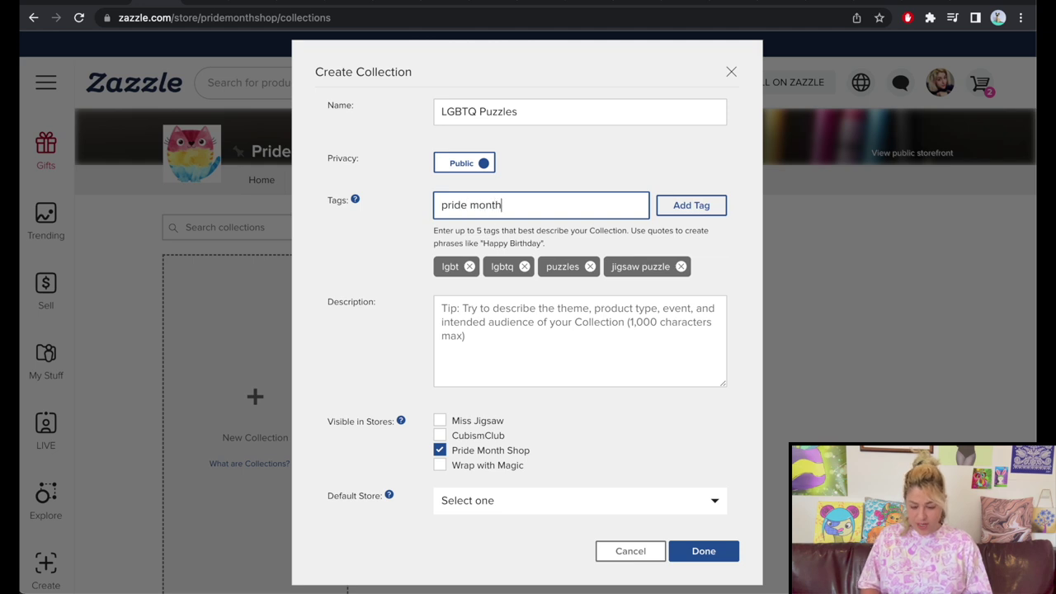
key("Return")
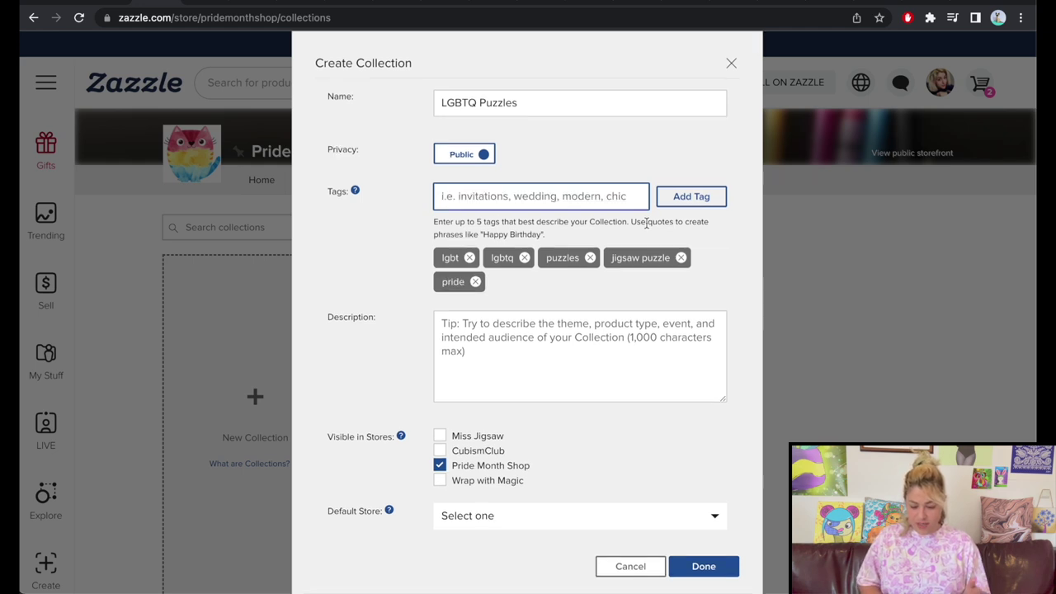
Add the LGBTQ jigsaw puzzle description, set Pride Month Shop as default store, and save
left_click(473, 324)
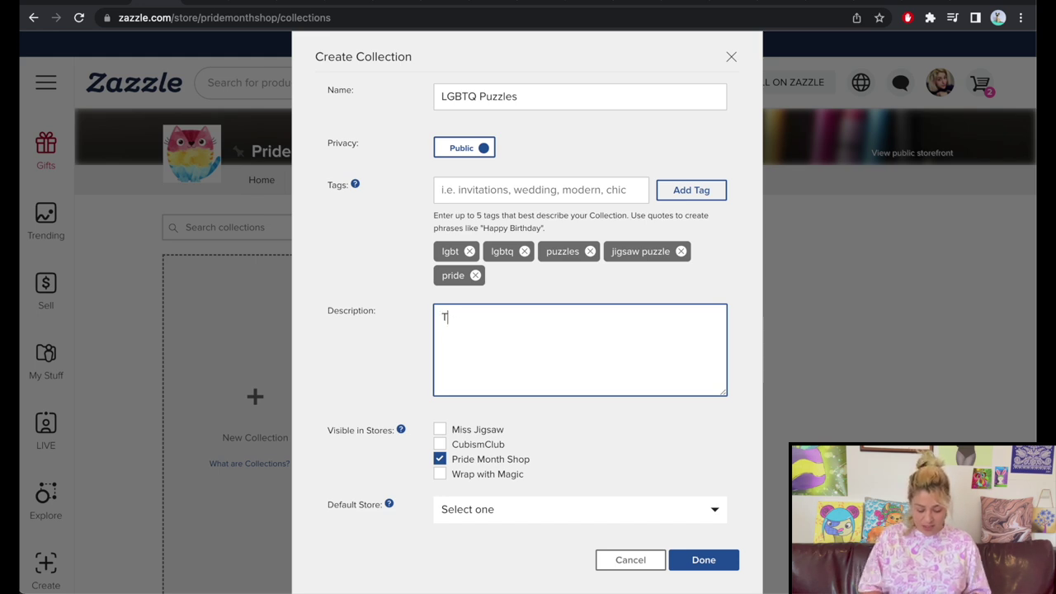
type("Celebra")
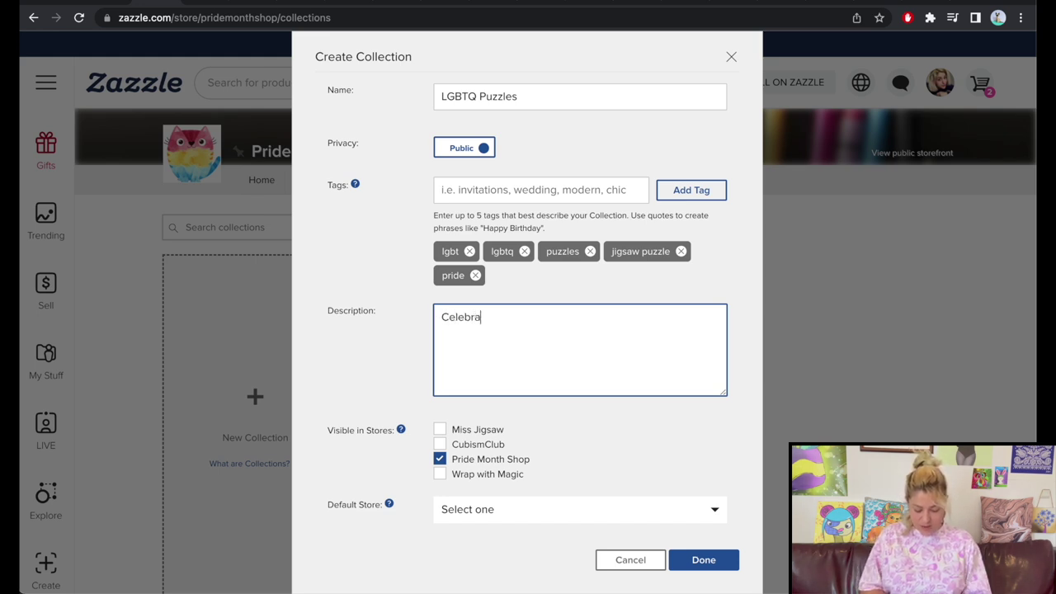
type("te pride month ")
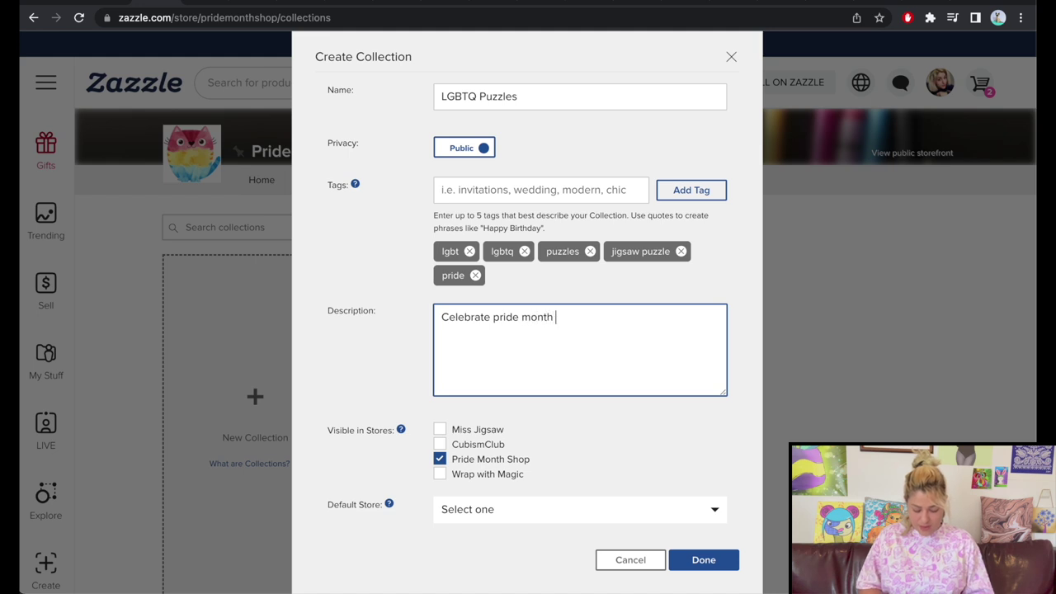
type("all year lon")
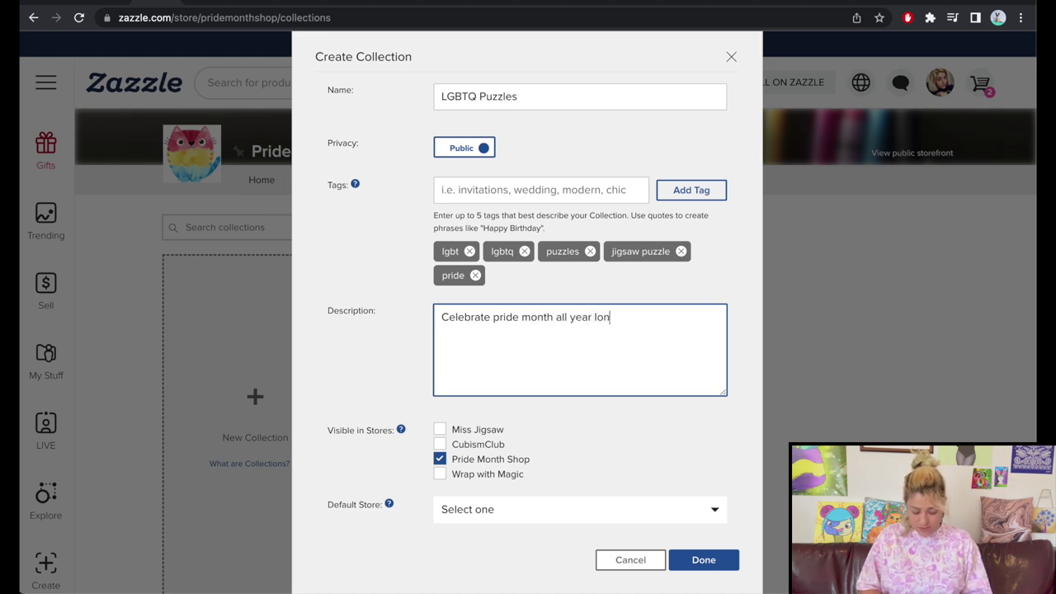
type("g- with unique L")
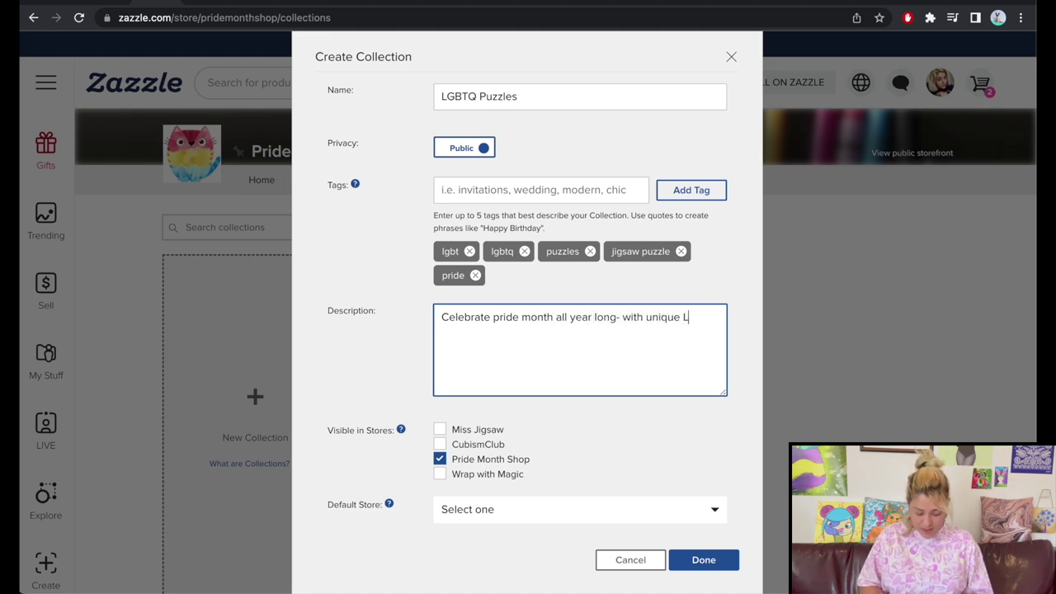
type("GBTQ friendly")
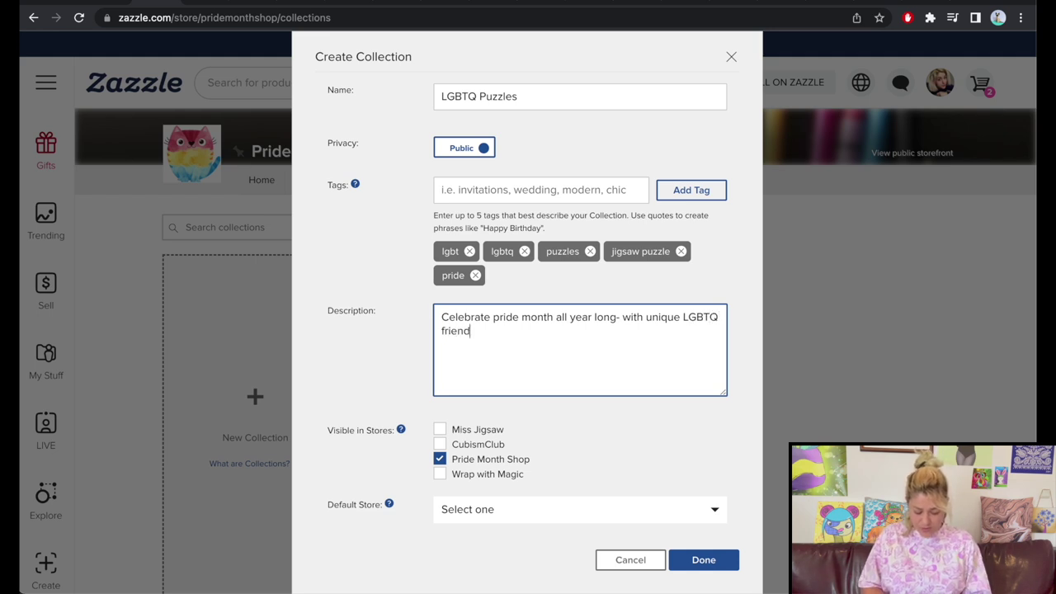
key("BackSpace")
key("BackSpace")
key("BackSpace")
key("BackSpace")
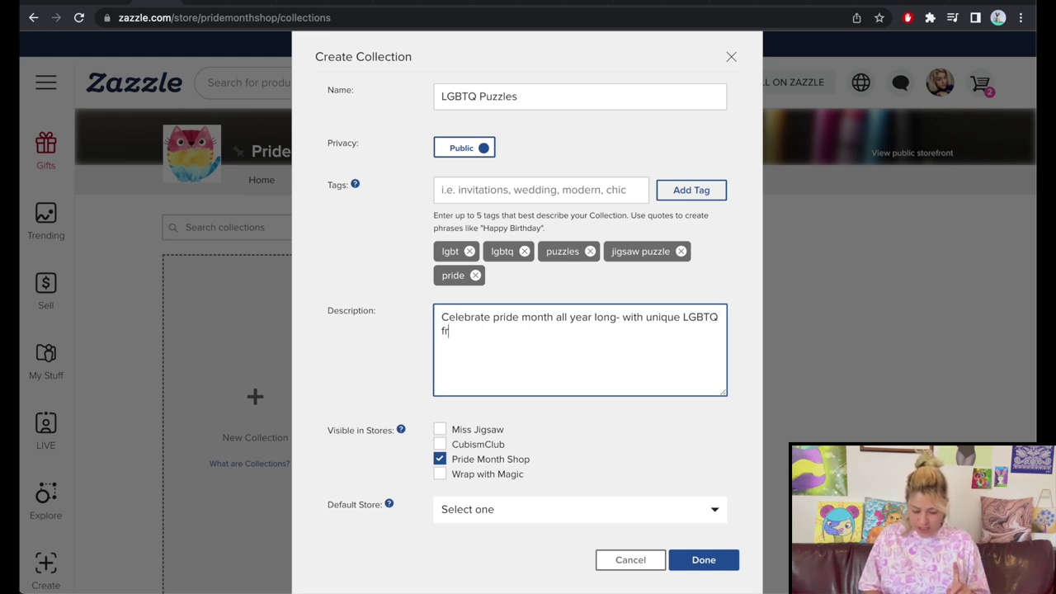
type("themed jigsaw puzzles ")
type("for all ages")
type("- with")
key("BackSpace")
key("BackSpace")
key("BackSpace")
key("BackSpace")
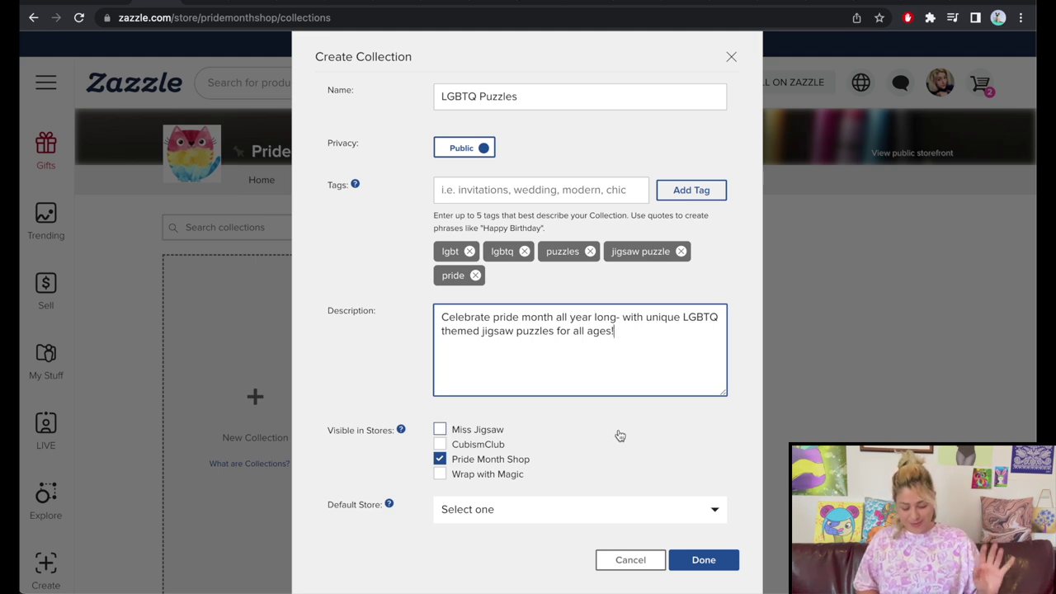
left_click(518, 515)
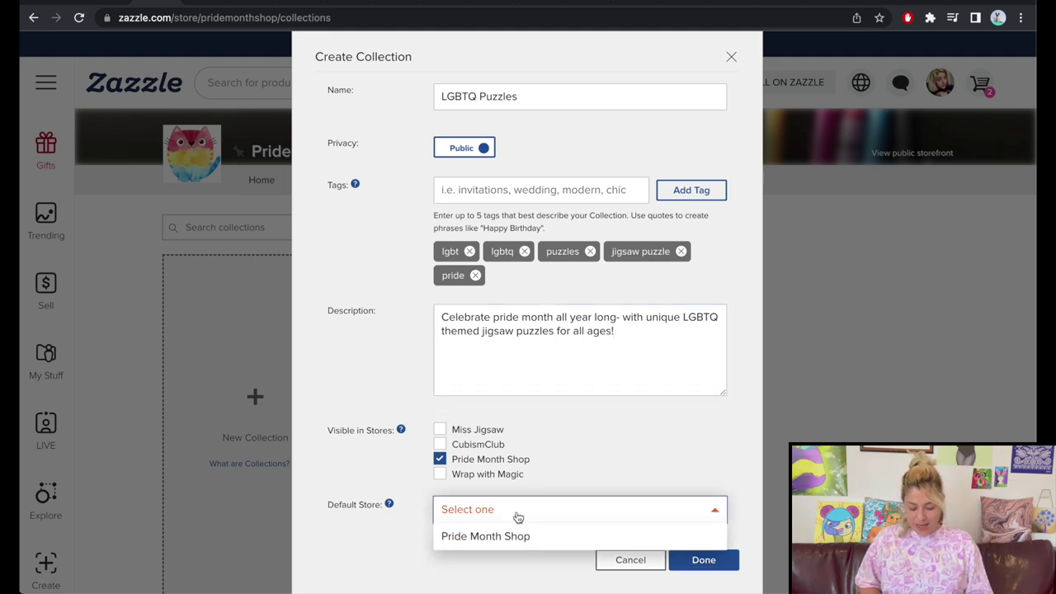
left_click(516, 536)
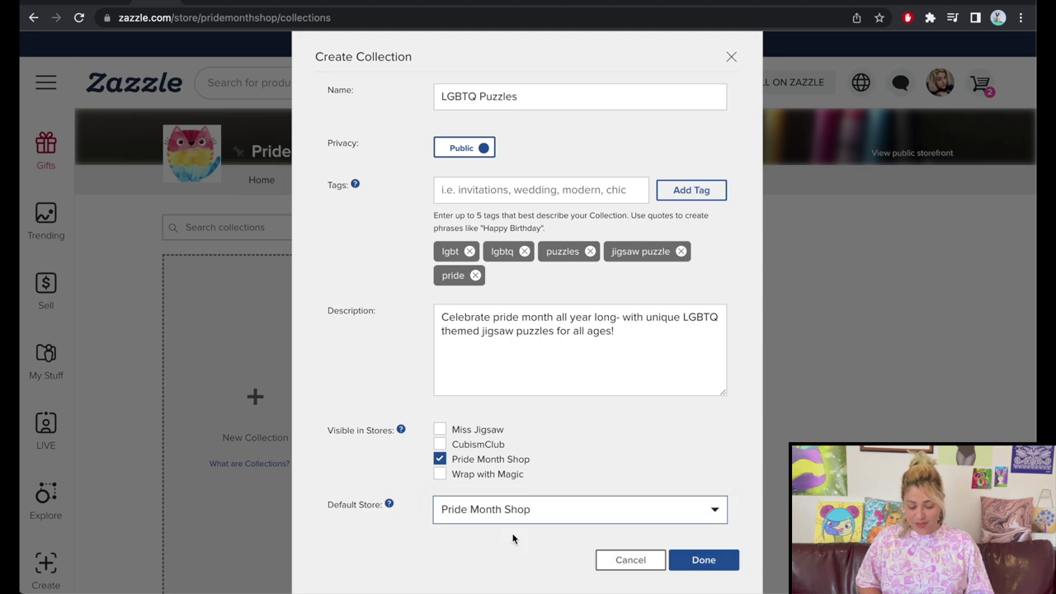
left_click(714, 561)
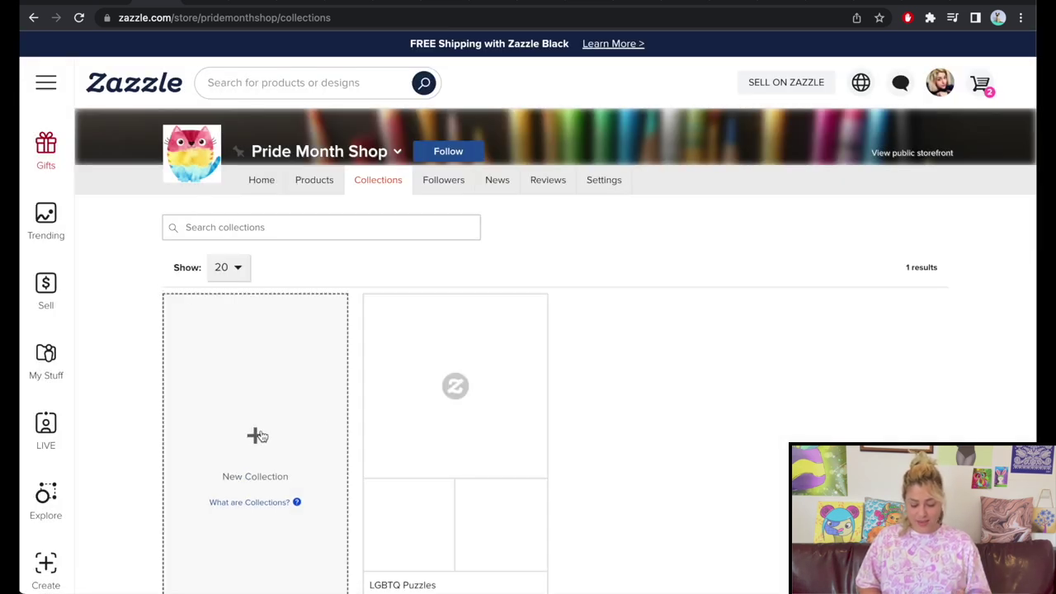
Start a 'Pride Notebooks' collection tagged pride, lgbtq, lgbt, journaling and pride month
left_click(258, 435)
left_click(454, 126)
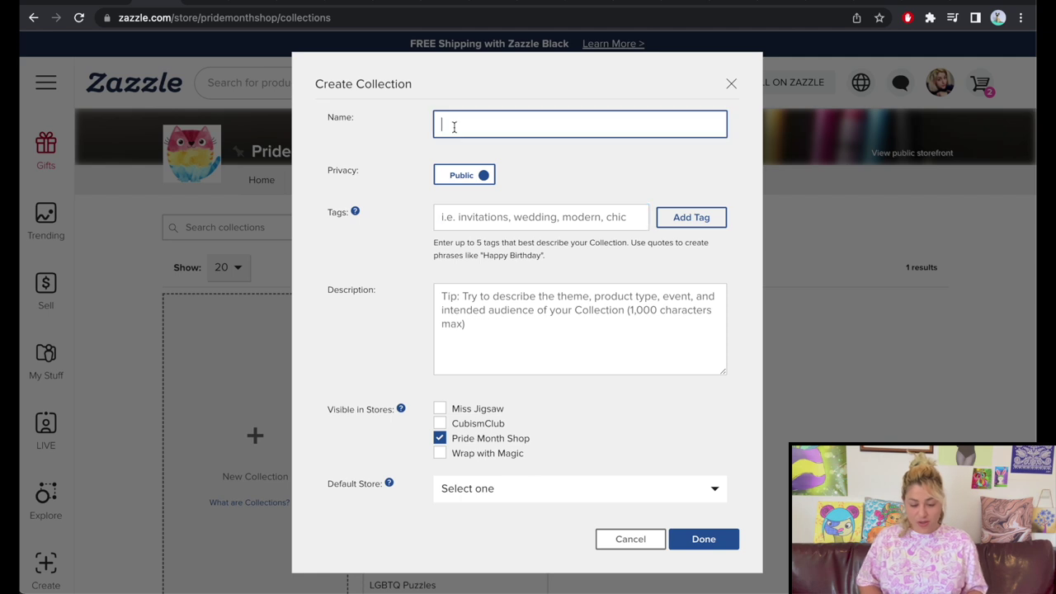
type("Pride Notebooks")
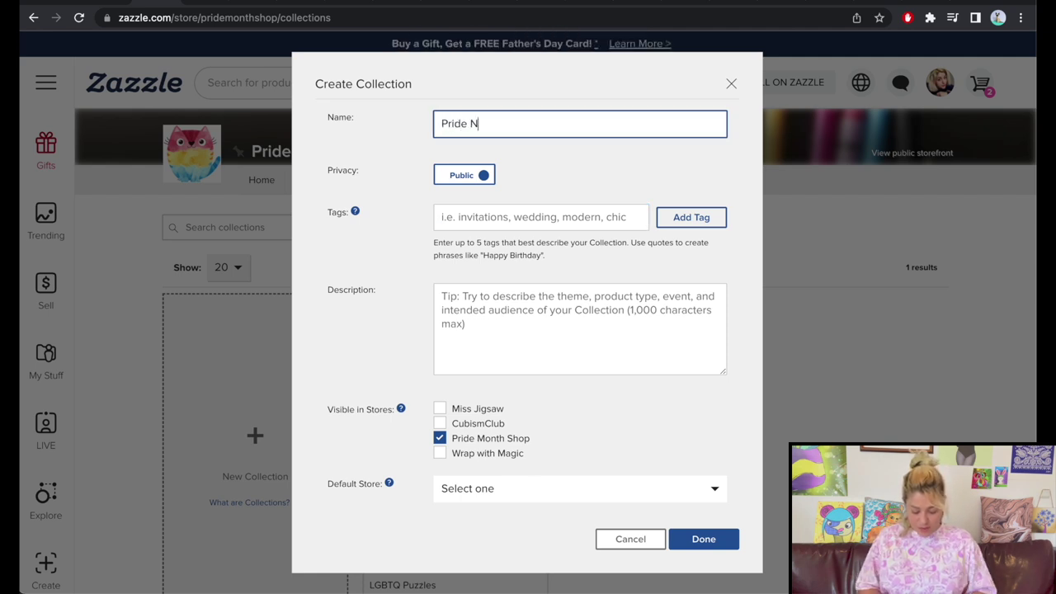
left_click(480, 220)
type("pride,l")
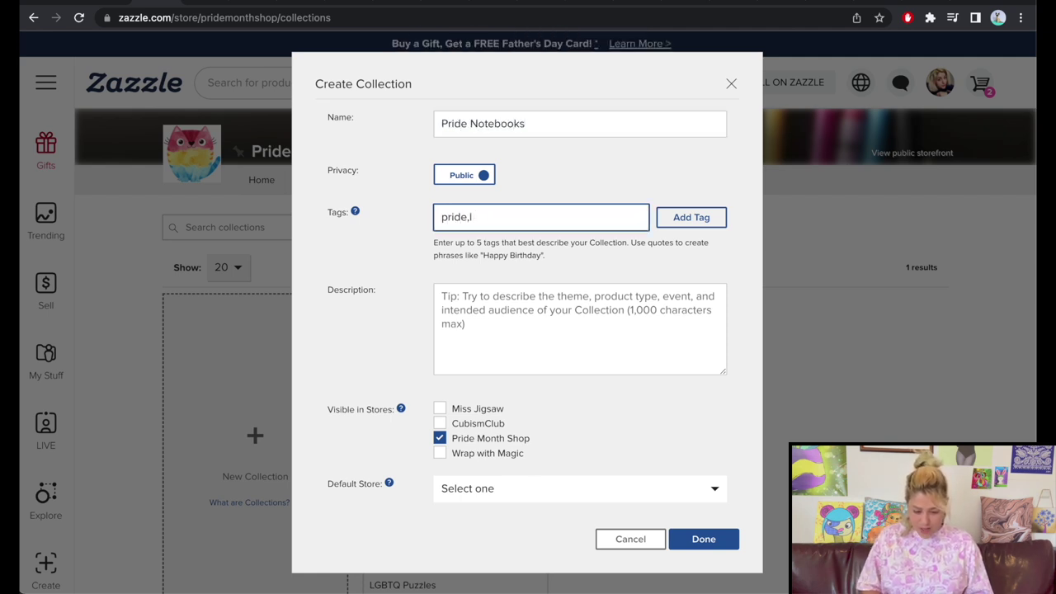
type("gbtq,lgbt,journaling,pride month")
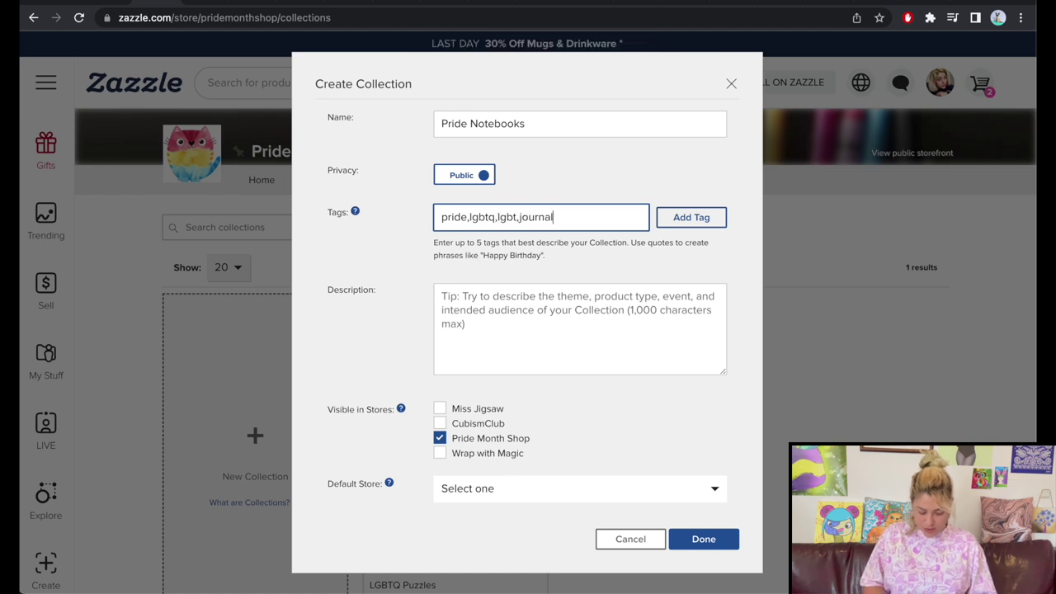
key("Return")
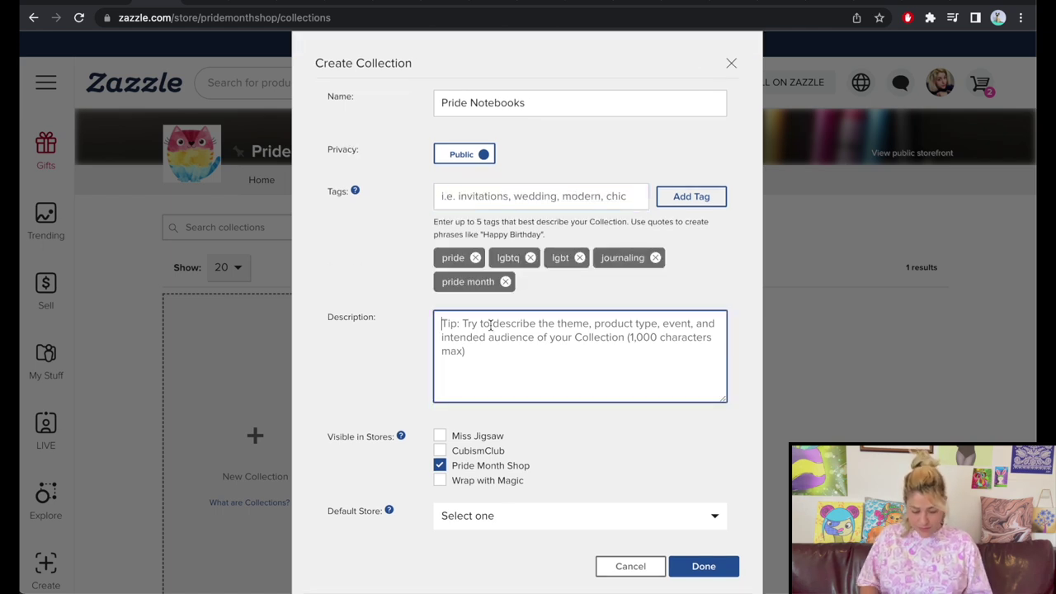
Add the LGBTQ notebooks and journals description, set Pride Month Shop as default store, and save
left_click(493, 329)
type("Unique notebooks and journals for")
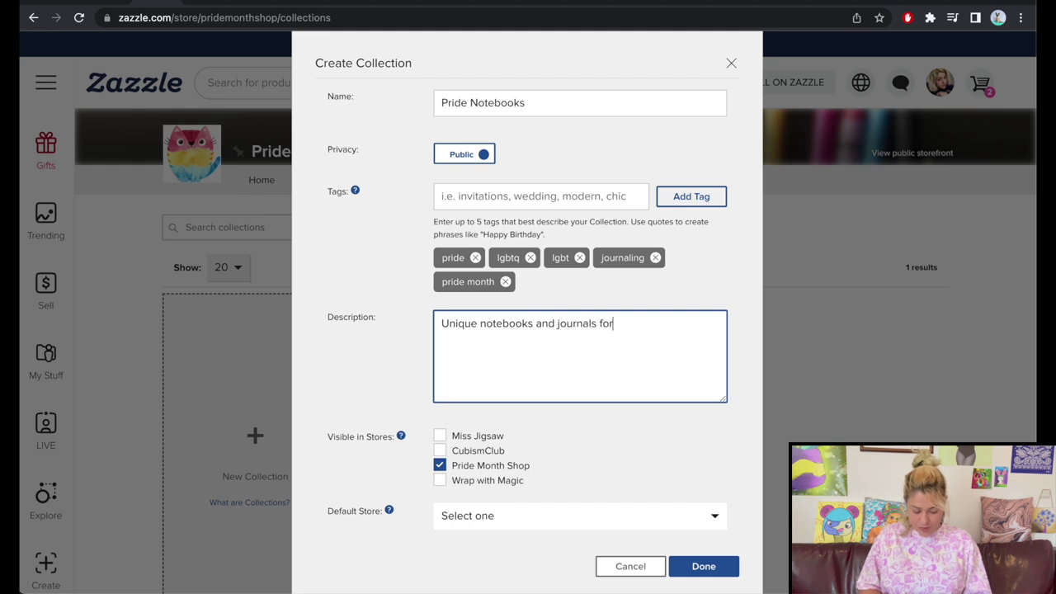
type(" the LGBTQ community. Put all your proud")
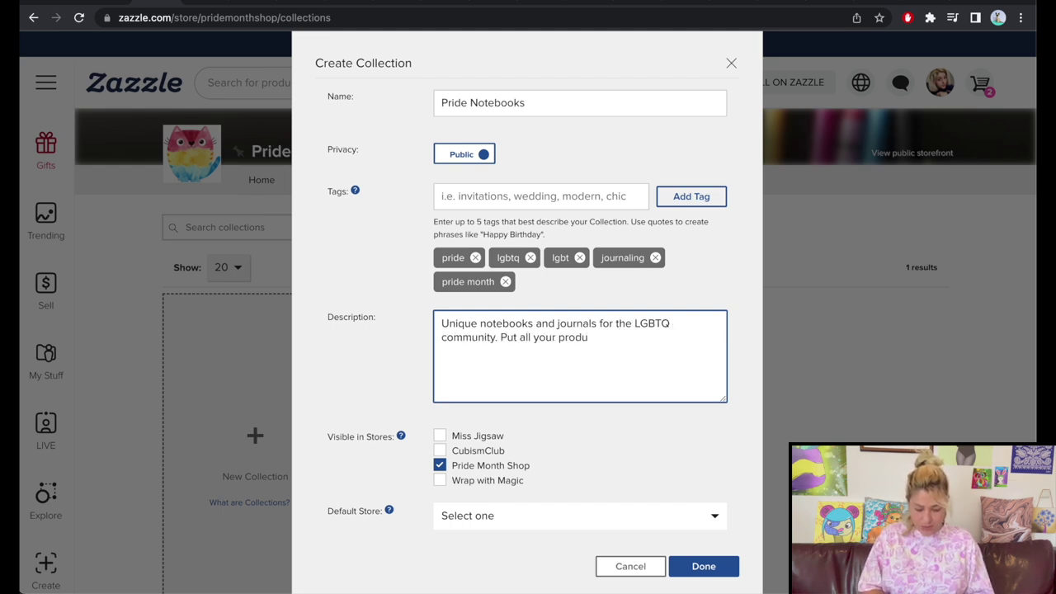
type(" thoughts")
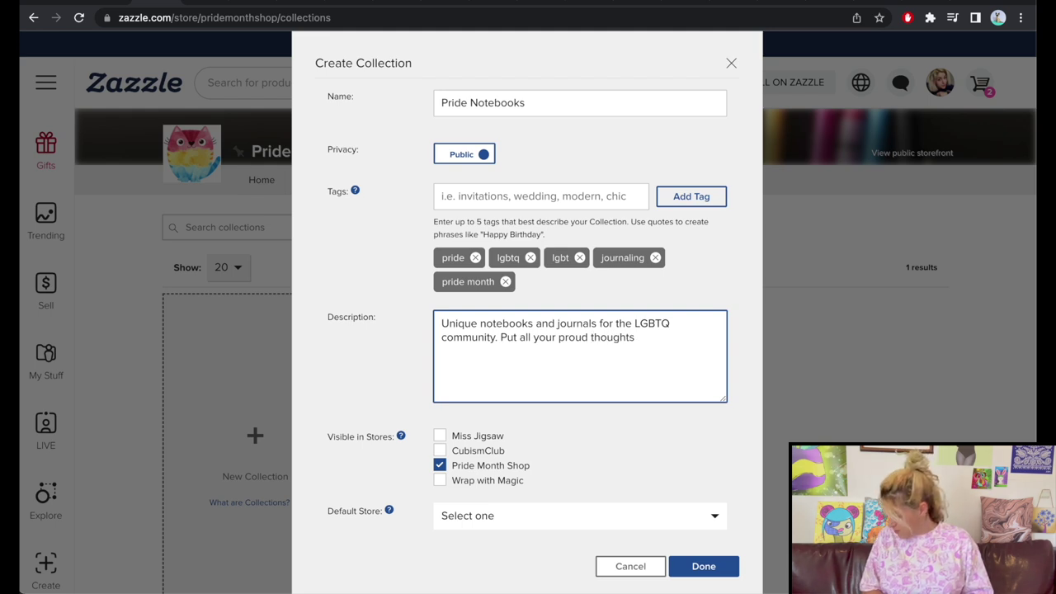
type(" into one place!")
left_click(485, 515)
left_click(485, 542)
left_click(703, 566)
left_click(266, 431)
Name the new collection 'LGBTQ Gift Mugs' with Pride Month Shop as its default store
left_click(464, 125)
type("LGBTQ Gift Mugs")
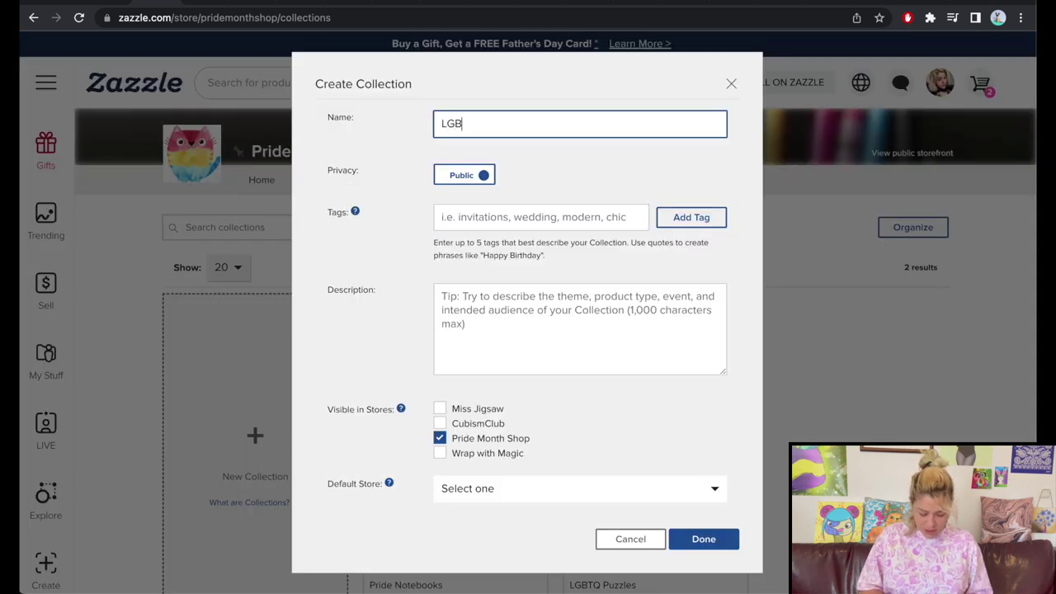
left_click(479, 498)
left_click(478, 514)
Tag it lgbtw, lgbt, pride mugs, gay mug and pride month, removing the misspelled 'pide month'
left_click(489, 219)
type("gifts")
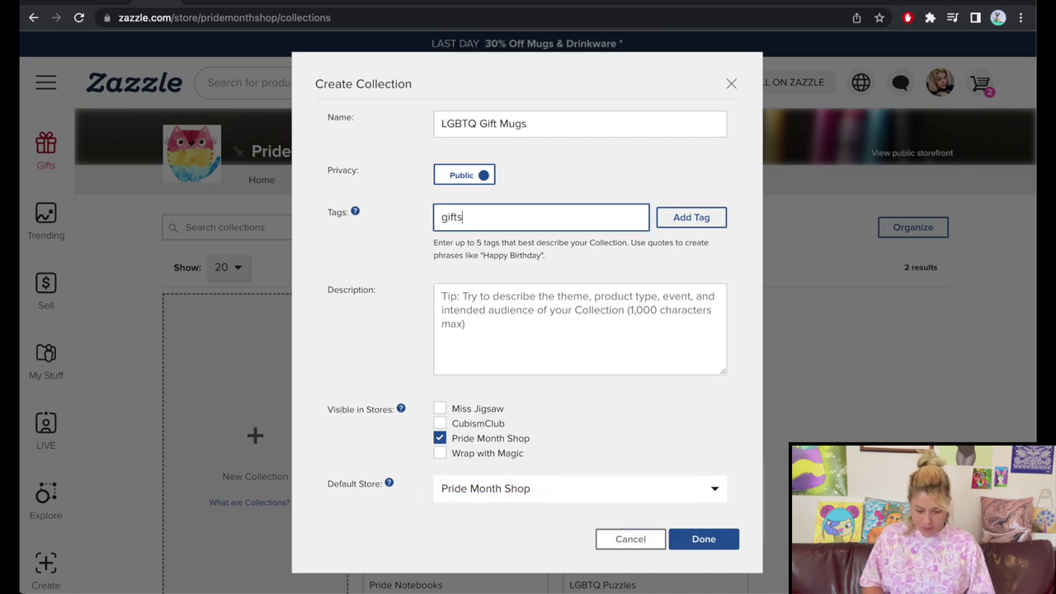
key("BackSpace")
type("lgbtw")
key("Return")
type("lgbt")
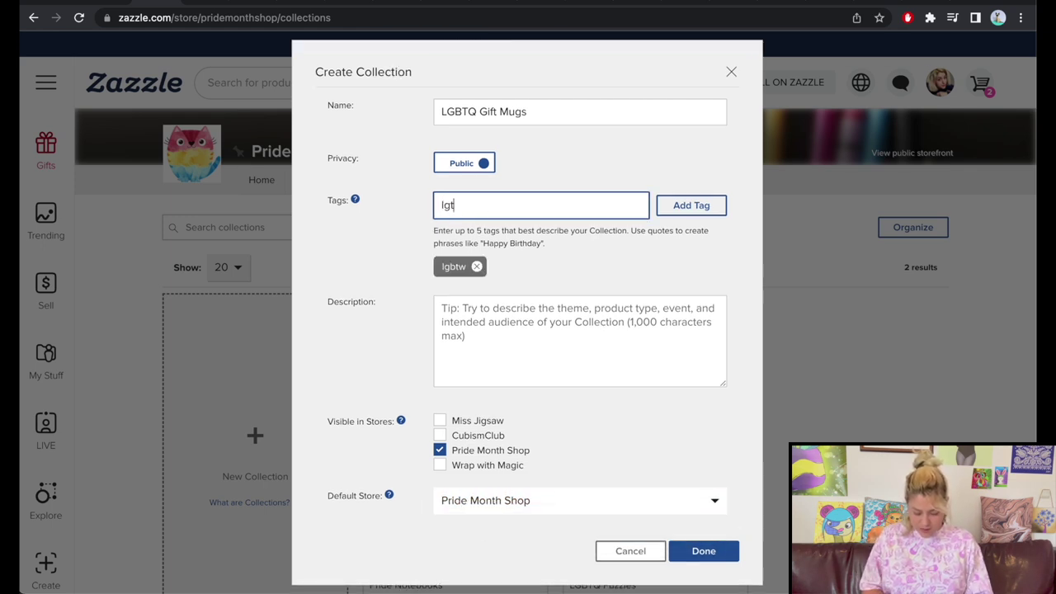
key("Return")
type("pide ")
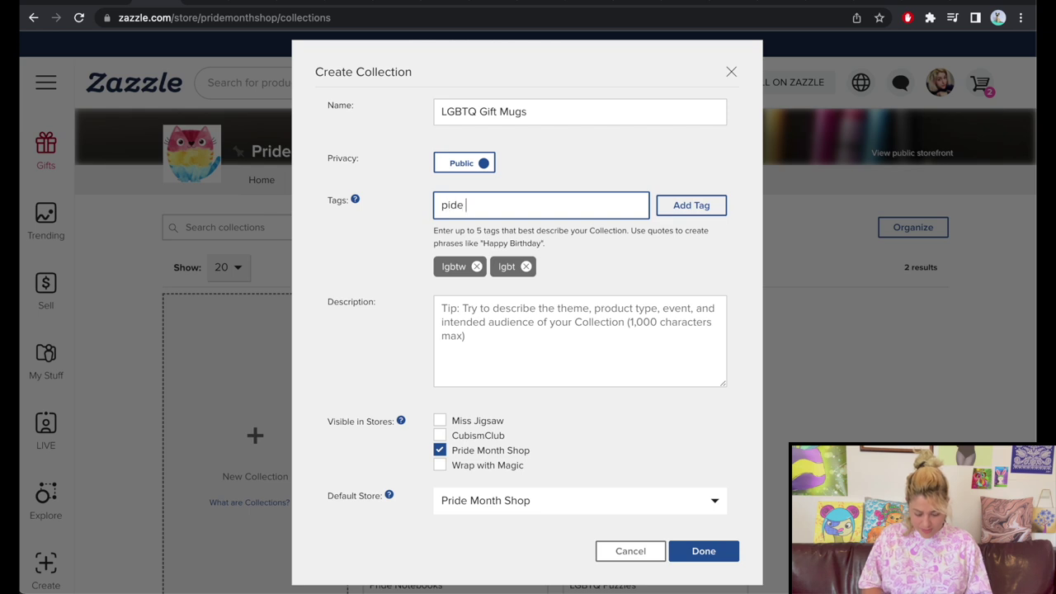
type("month,pride mugs,gay mug")
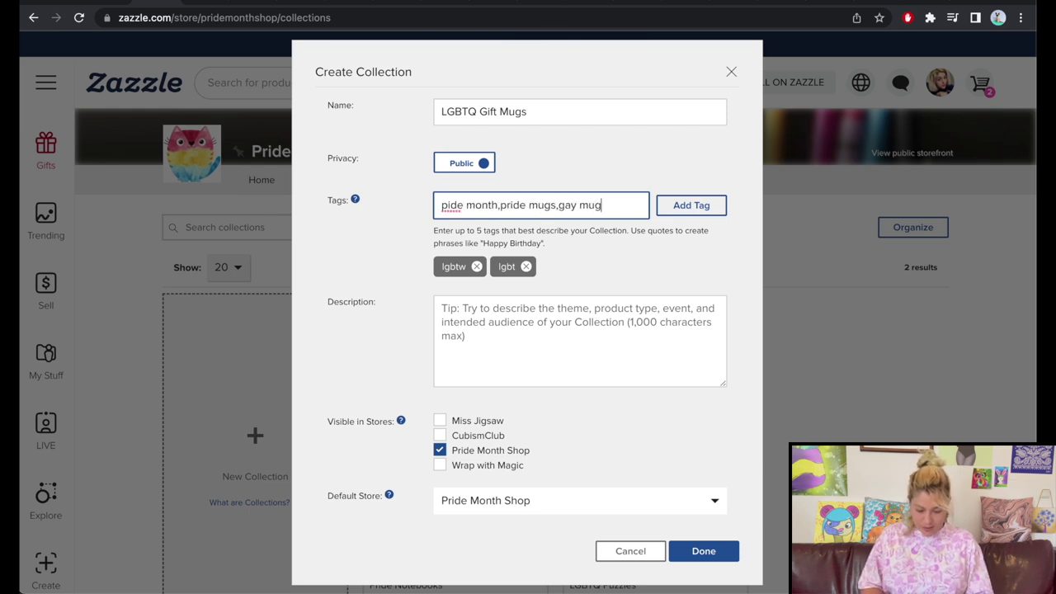
key("Return")
left_click(607, 257)
left_click(541, 208)
type("pride month")
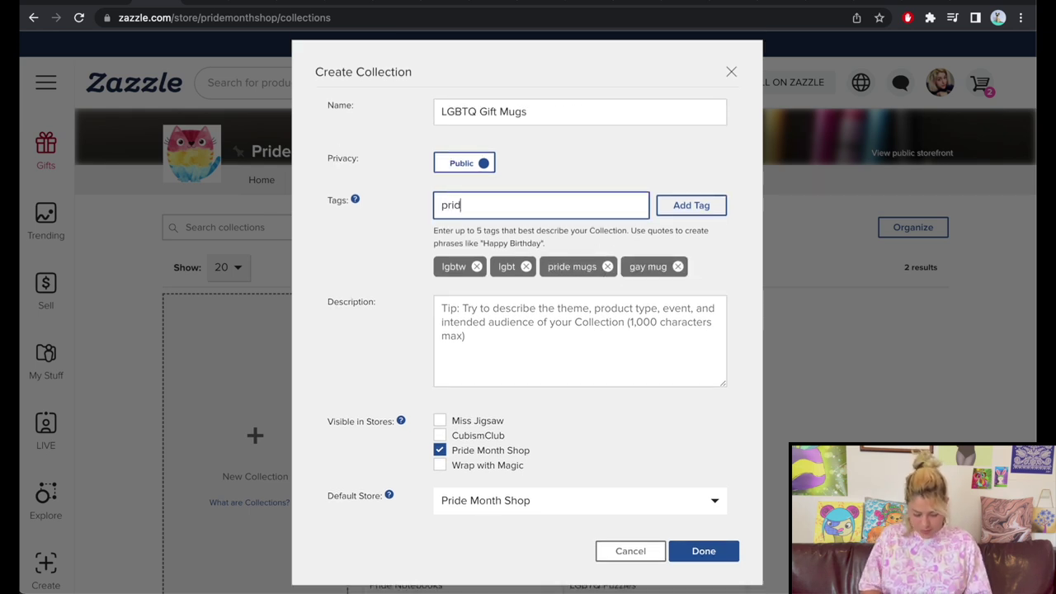
key("Return")
Describe it as 'Unique mug gifts for the LGBTQ community' and save the collection
left_click(527, 349)
type("Unique mug gifts for the LGBTQ community")
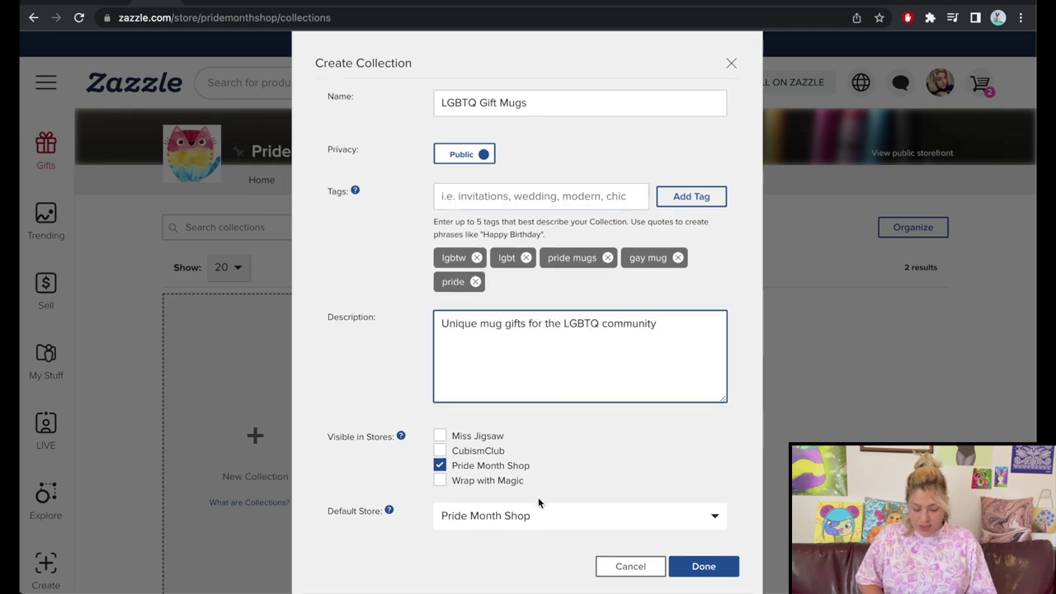
left_click(703, 566)
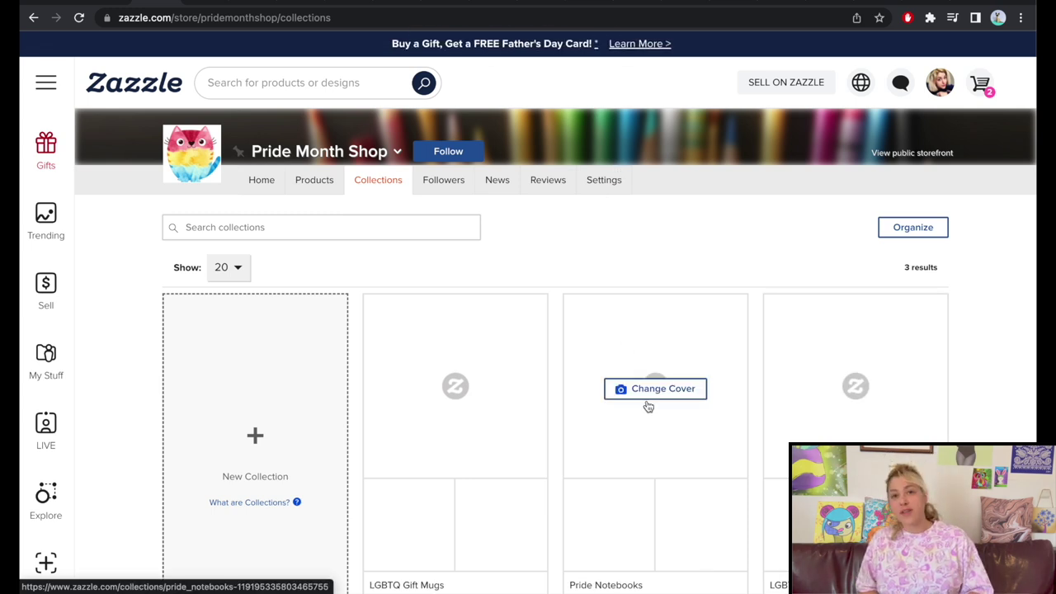
From the sidebar's Create options, view all Blank Products
scroll(648, 406, "down", 2)
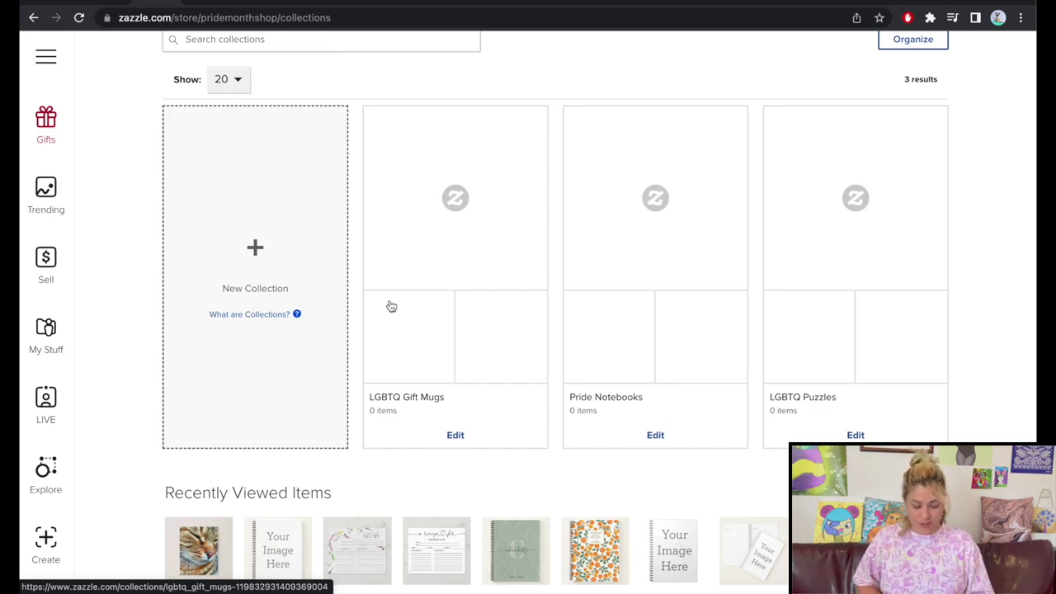
scroll(389, 304, "up", 3)
scroll(389, 305, "down", 1)
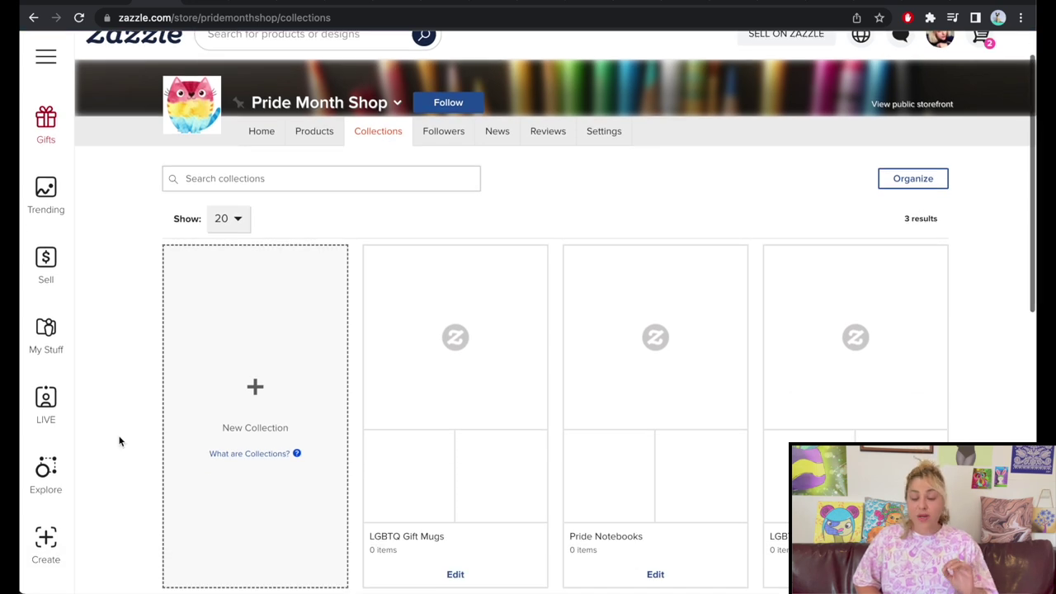
left_click(47, 541)
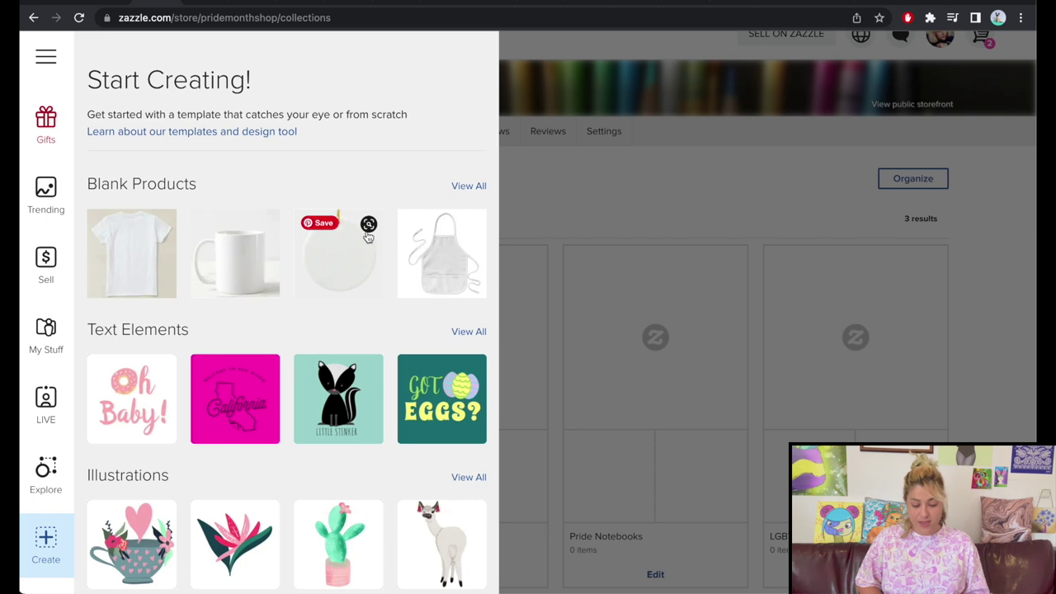
left_click(468, 188)
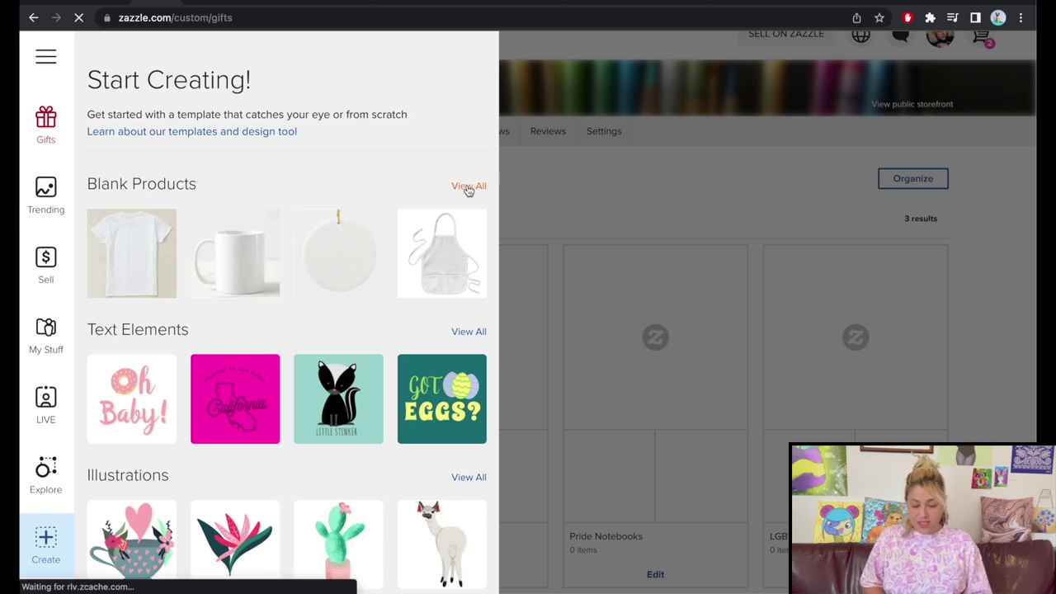
Search the custom products catalogue for 'tshirt'
scroll(578, 313, "down", 6)
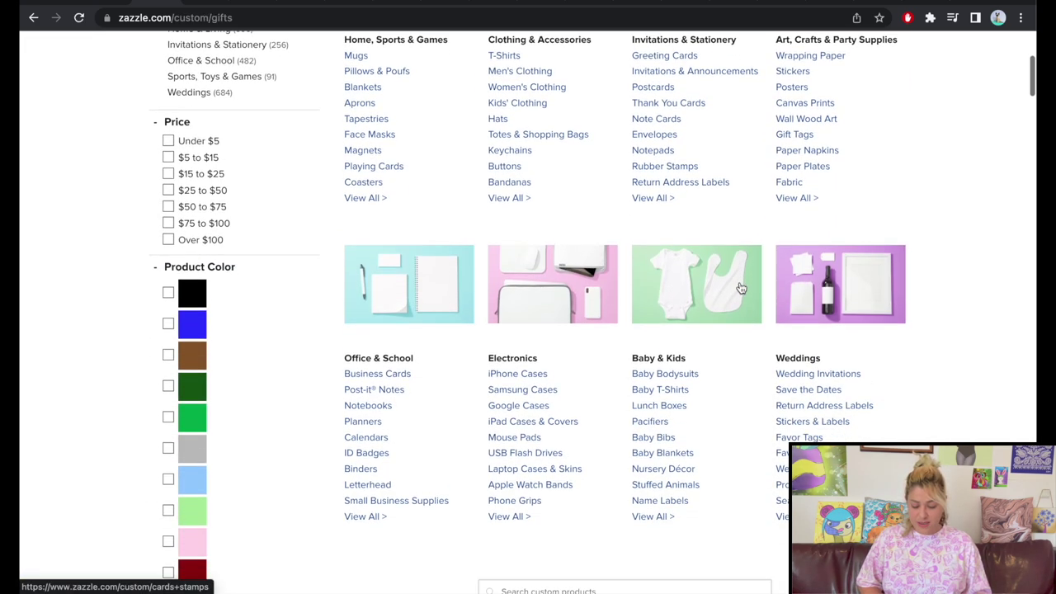
left_click(610, 401)
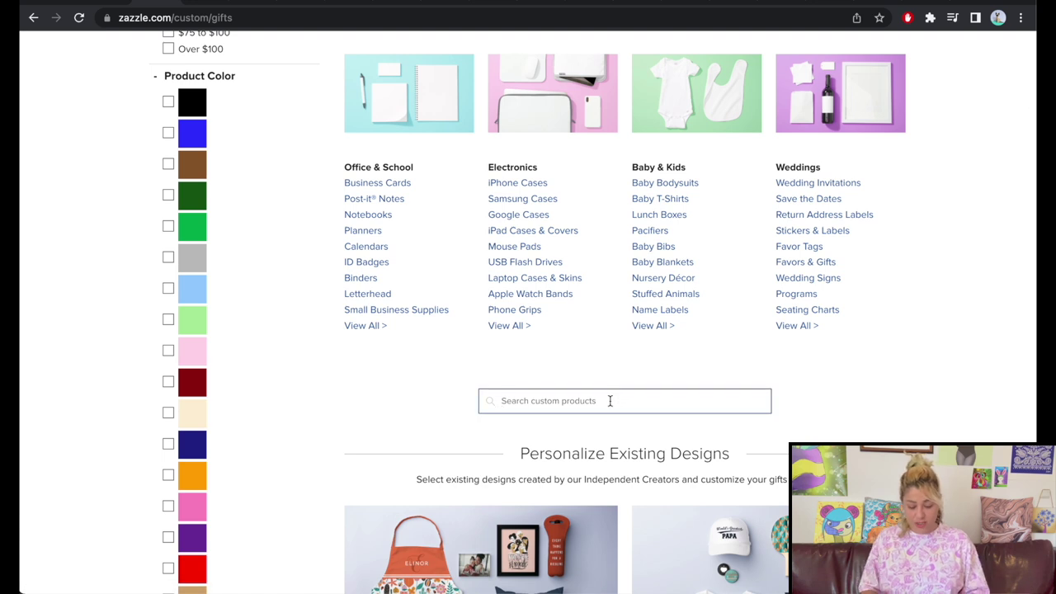
type("tshirt")
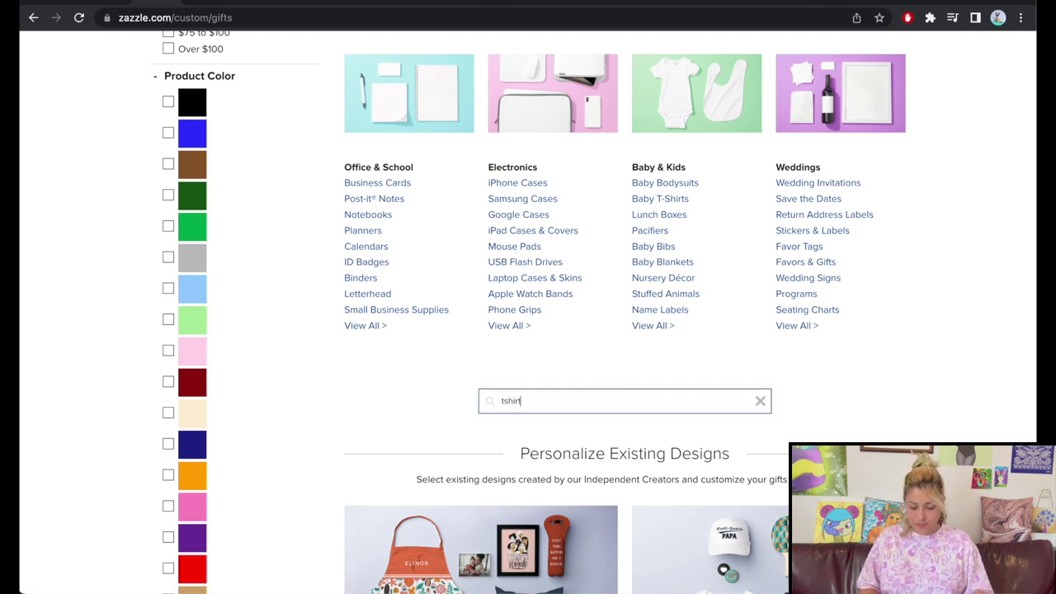
key("Return")
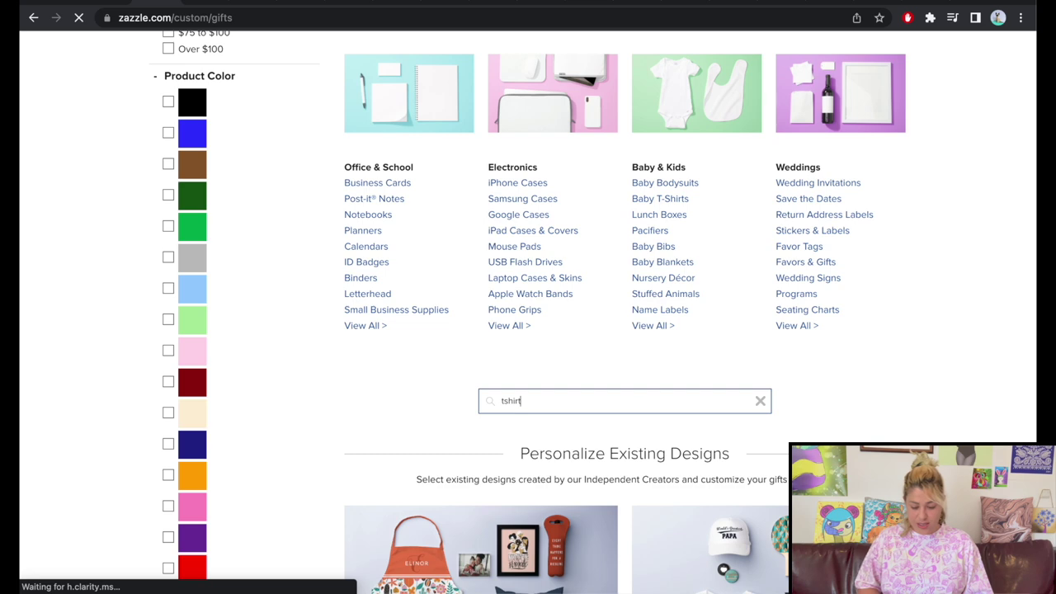
Scroll through the Create Your Own T-Shirts results and open the white Men's Basic T-Shirt
scroll(769, 152, "down", 7)
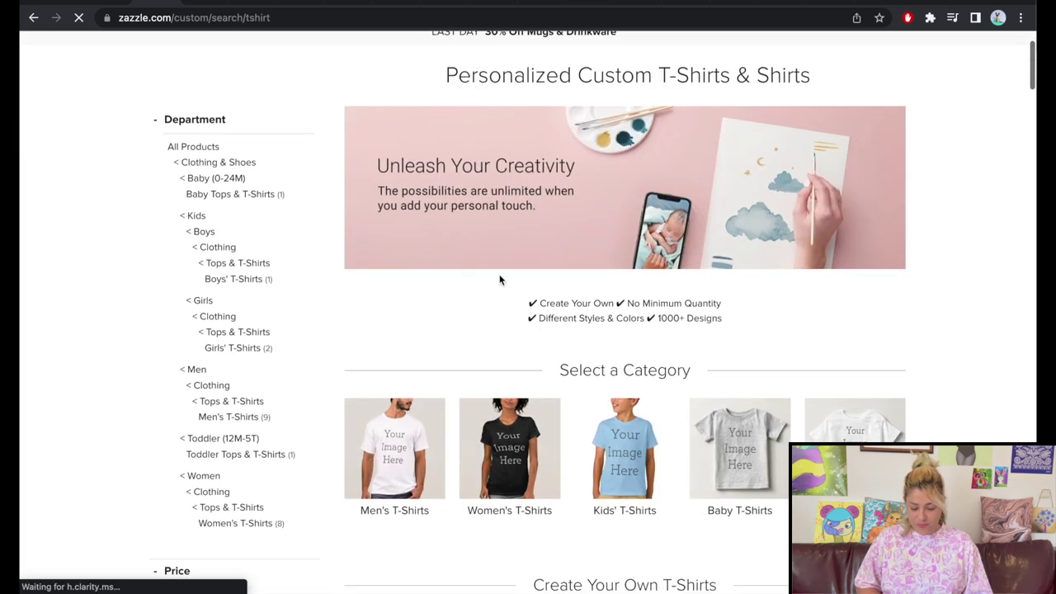
scroll(768, 152, "down", 5)
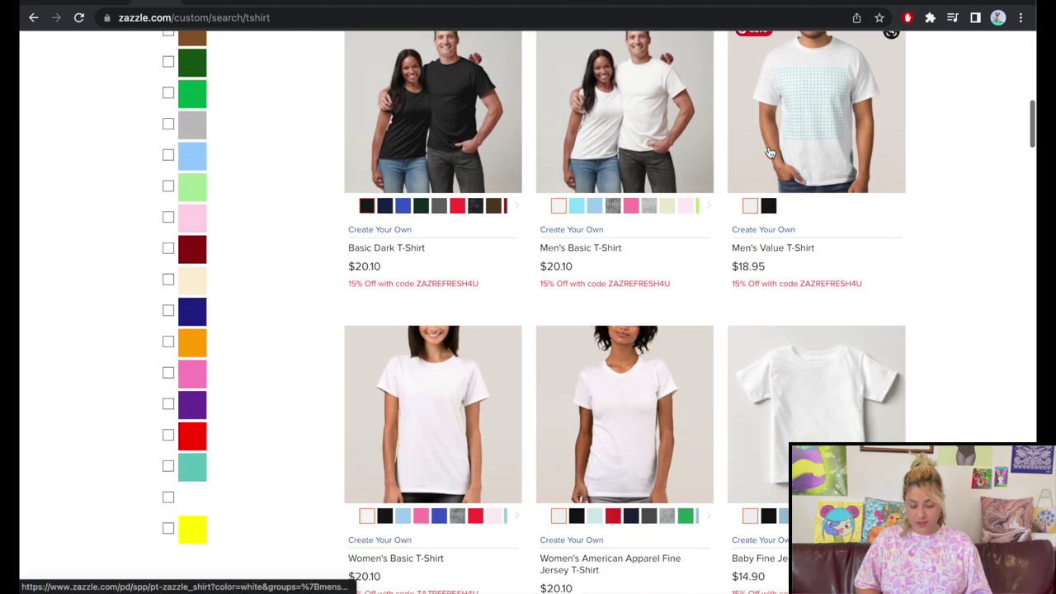
scroll(557, 295, "up", 9)
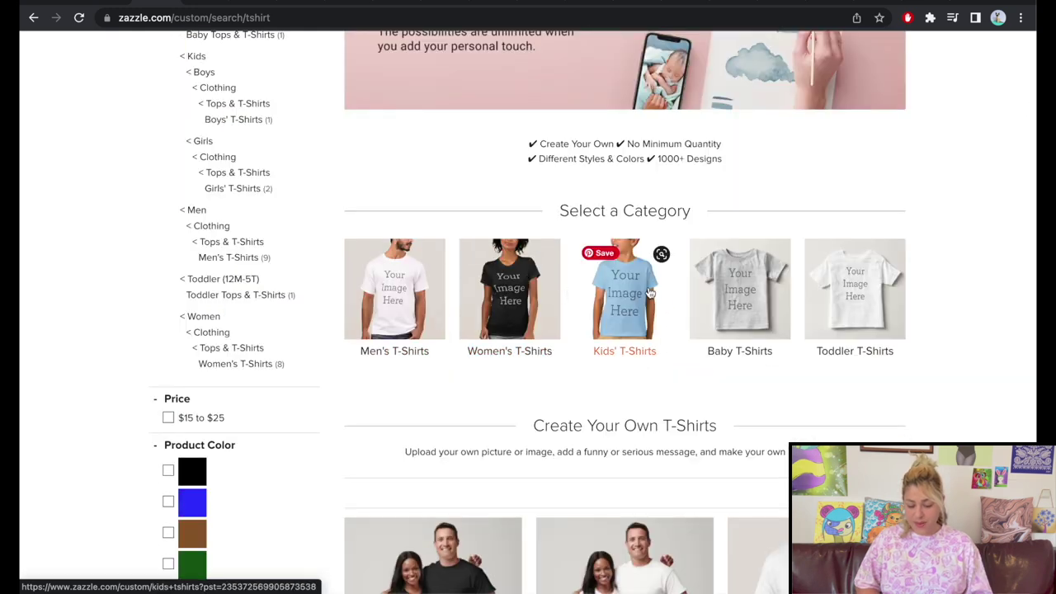
scroll(935, 178, "down", 4)
scroll(937, 175, "down", 2)
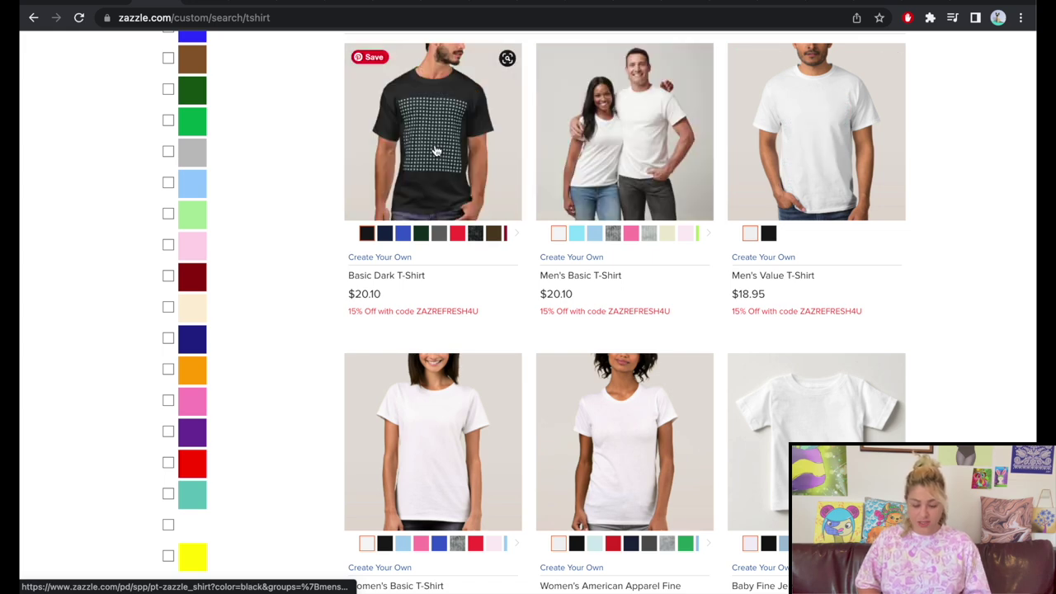
scroll(442, 125, "down", 3)
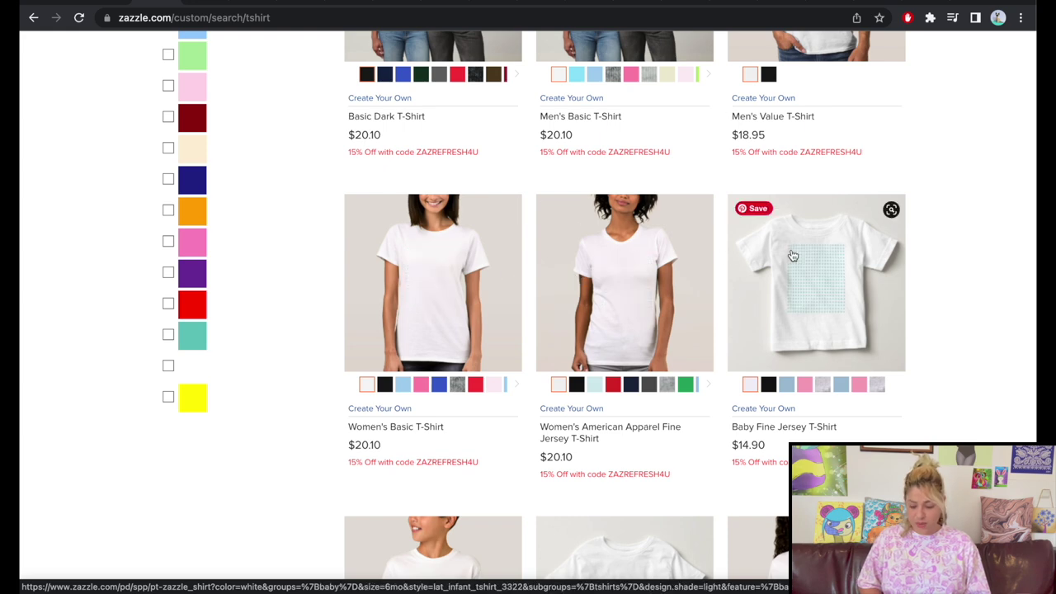
scroll(792, 255, "down", 3)
scroll(804, 364, "down", 4)
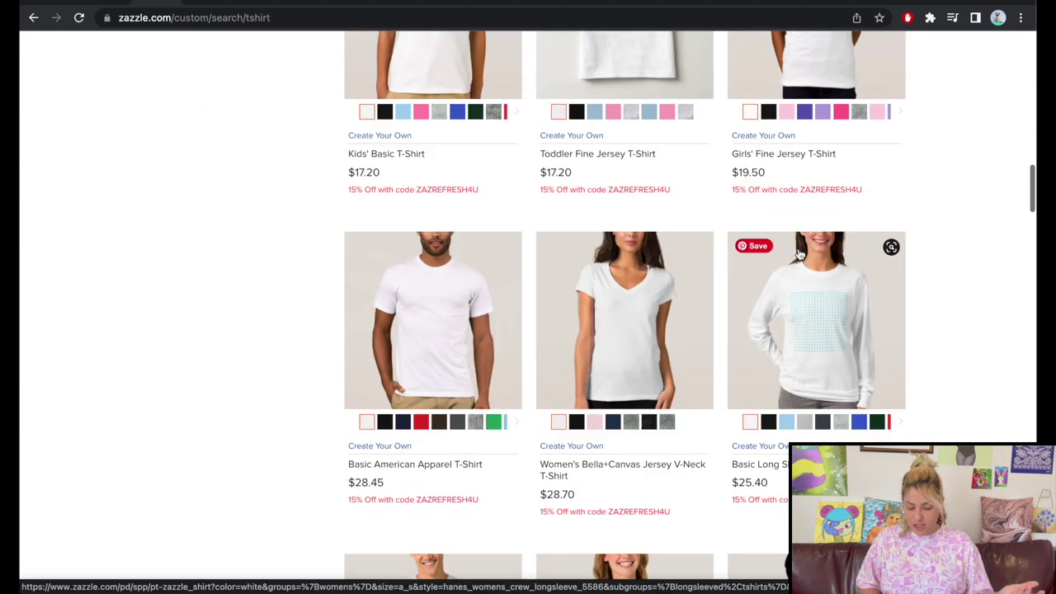
scroll(444, 317, "down", 5)
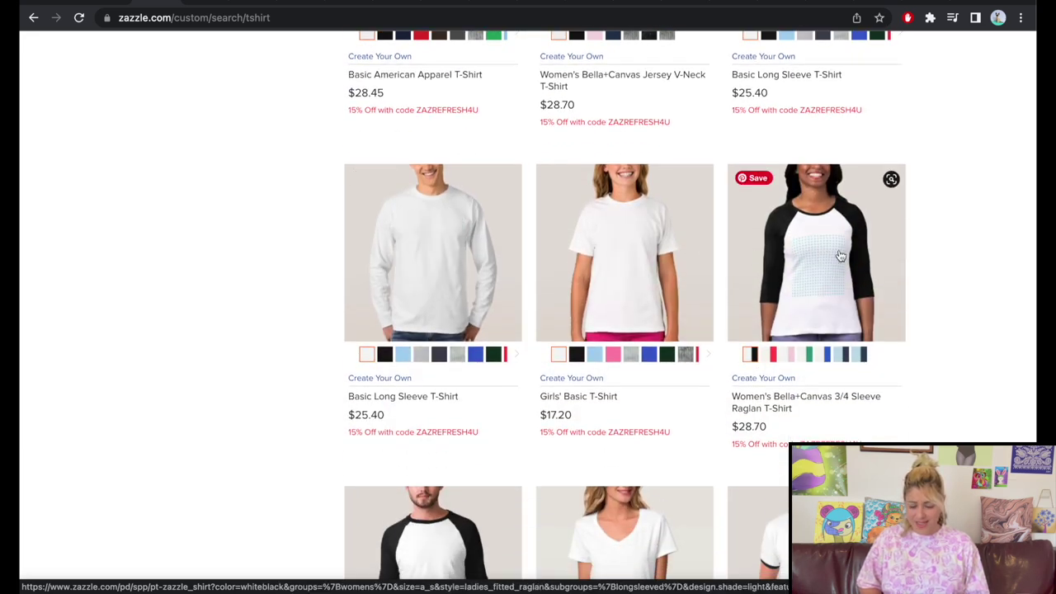
scroll(800, 251, "down", 4)
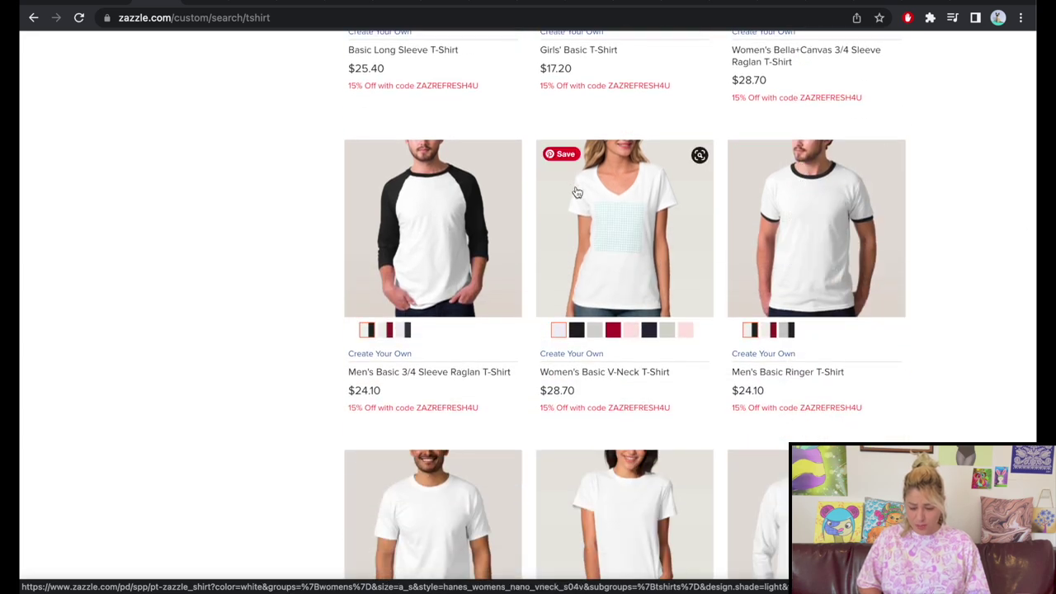
scroll(640, 188, "down", 1)
scroll(640, 190, "down", 3)
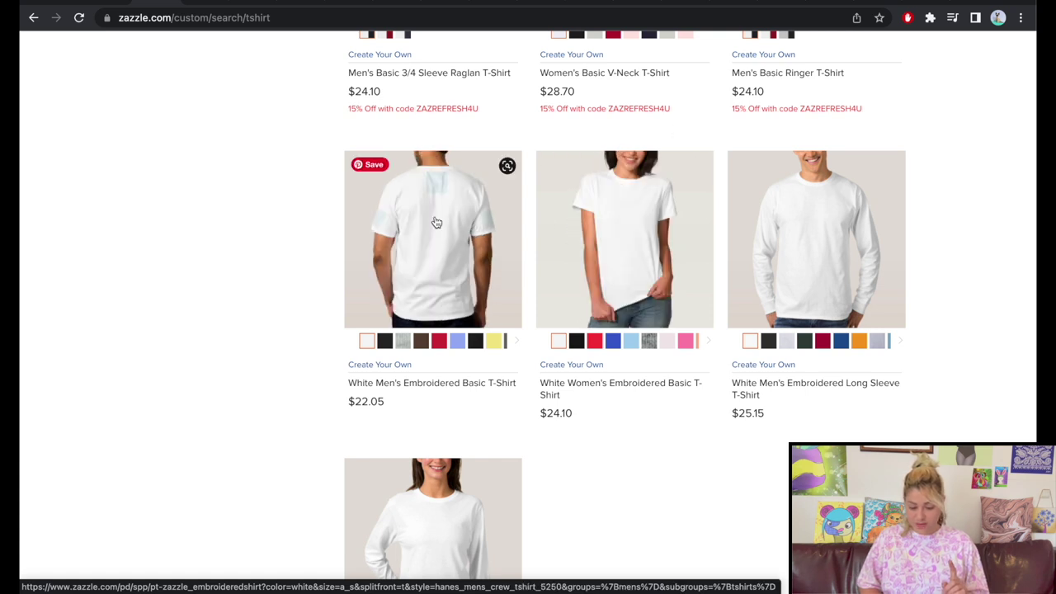
scroll(591, 340, "down", 3)
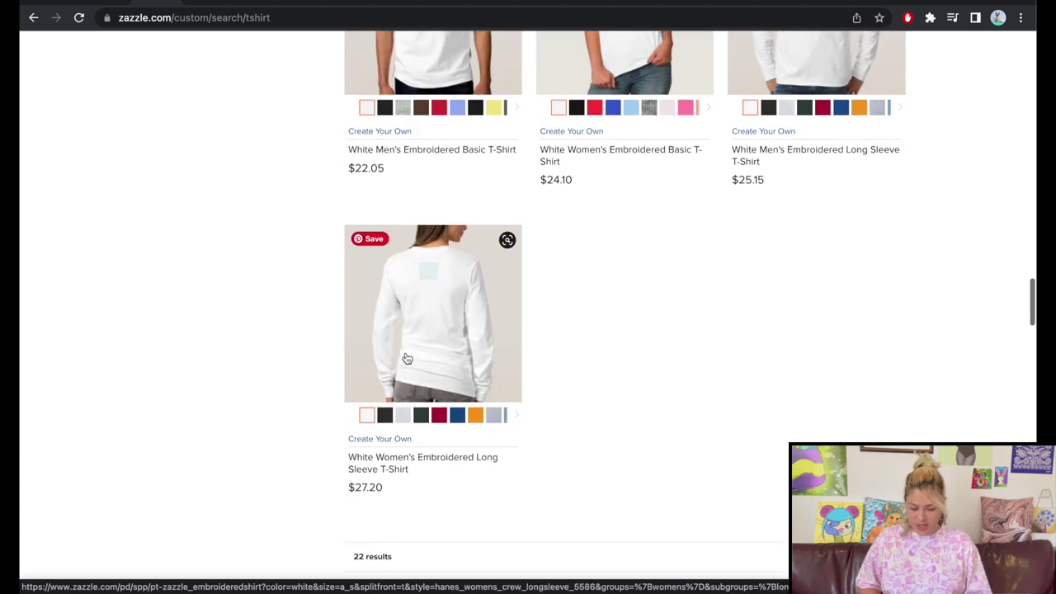
scroll(591, 340, "up", 20)
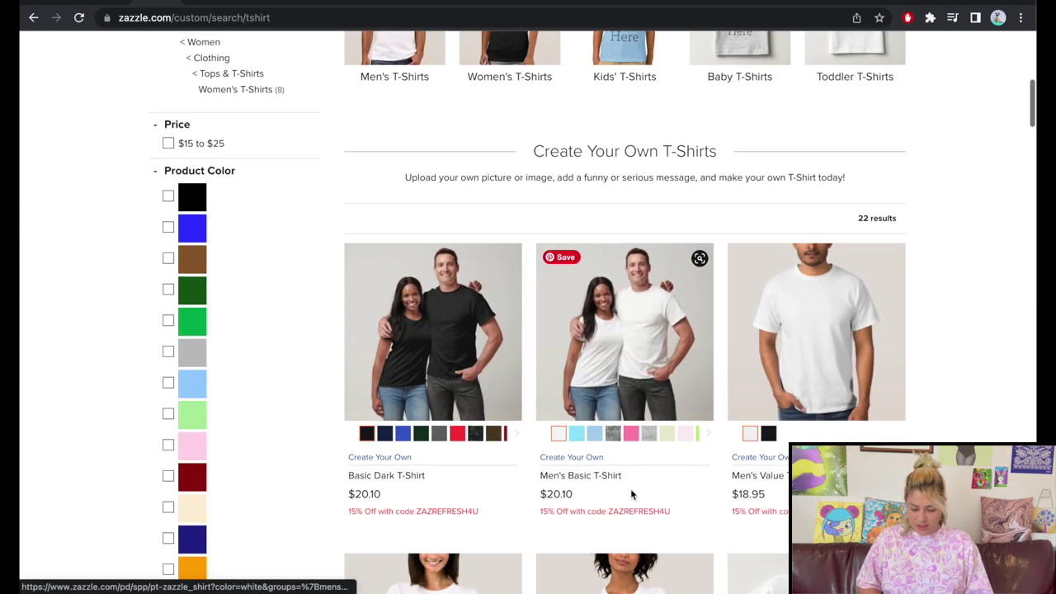
scroll(630, 493, "up", 1)
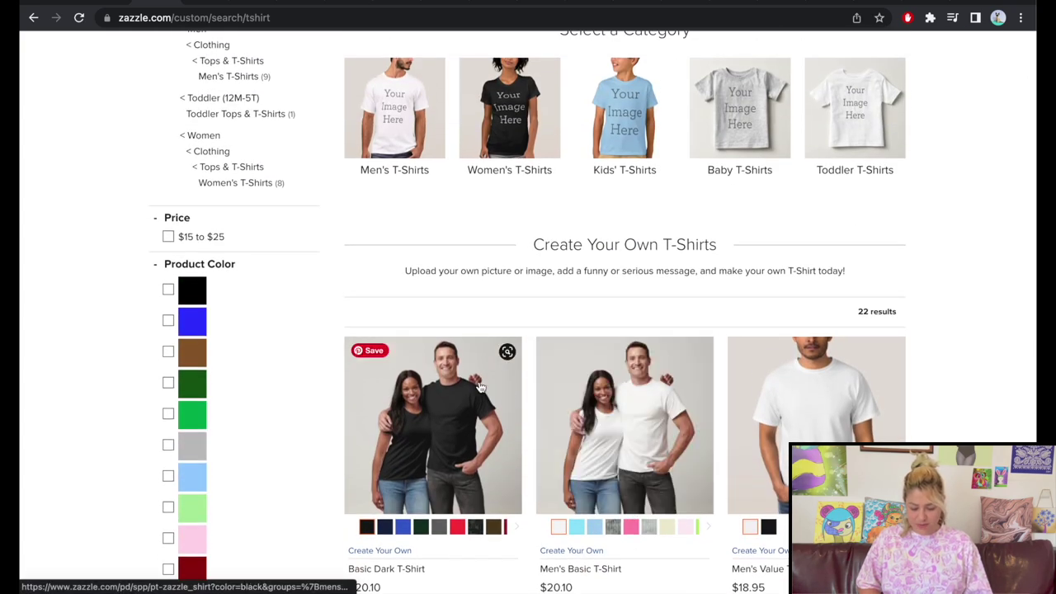
left_click(604, 385)
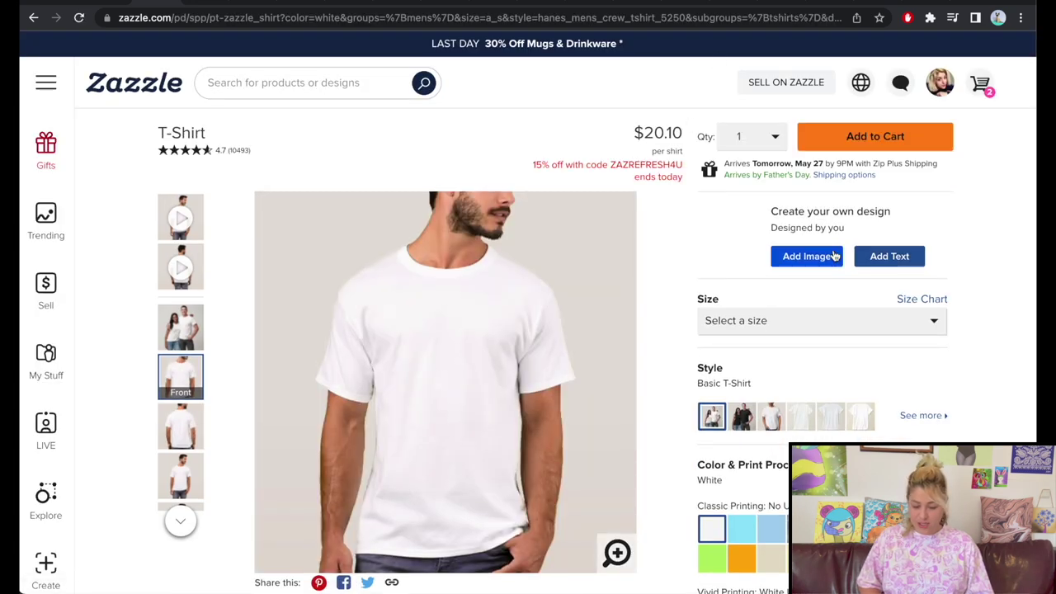
Open the T-shirt design editor and upload Pride.png from the zazzle pride folder
left_click(801, 259)
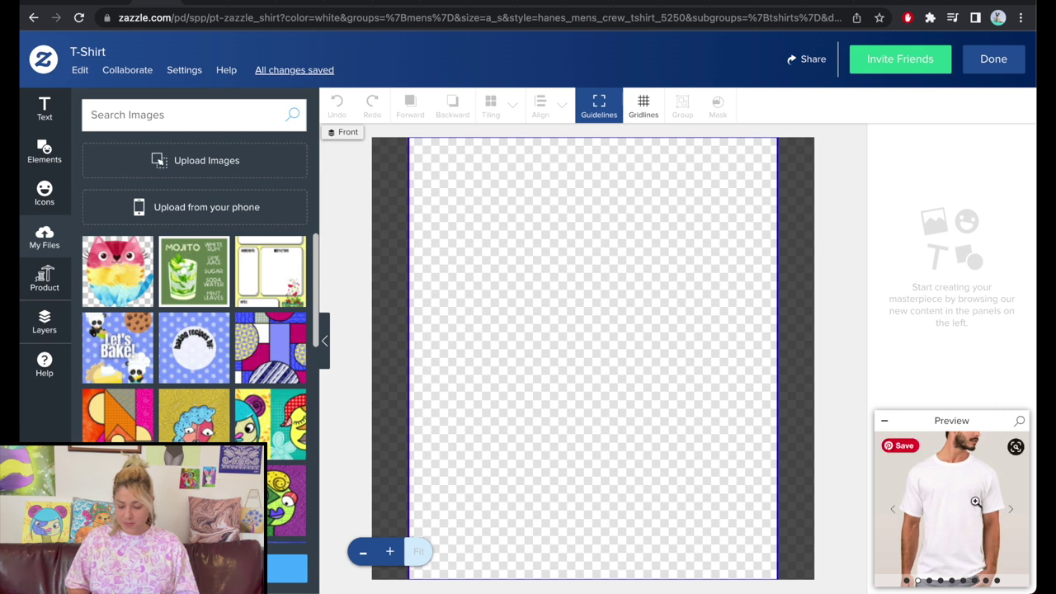
mouse_move(355, 590)
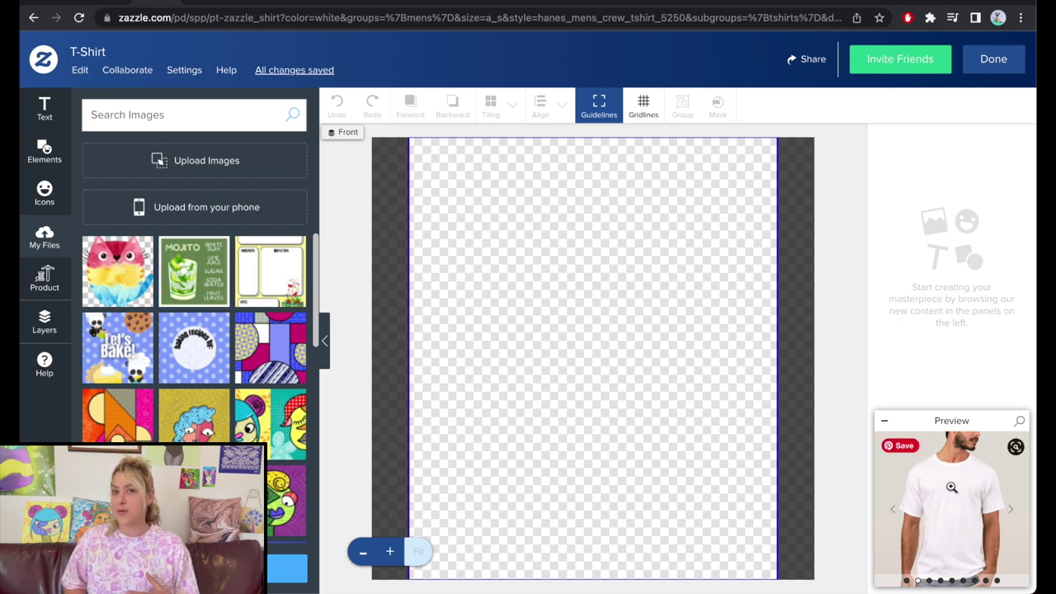
left_click(190, 161)
double_click(192, 134)
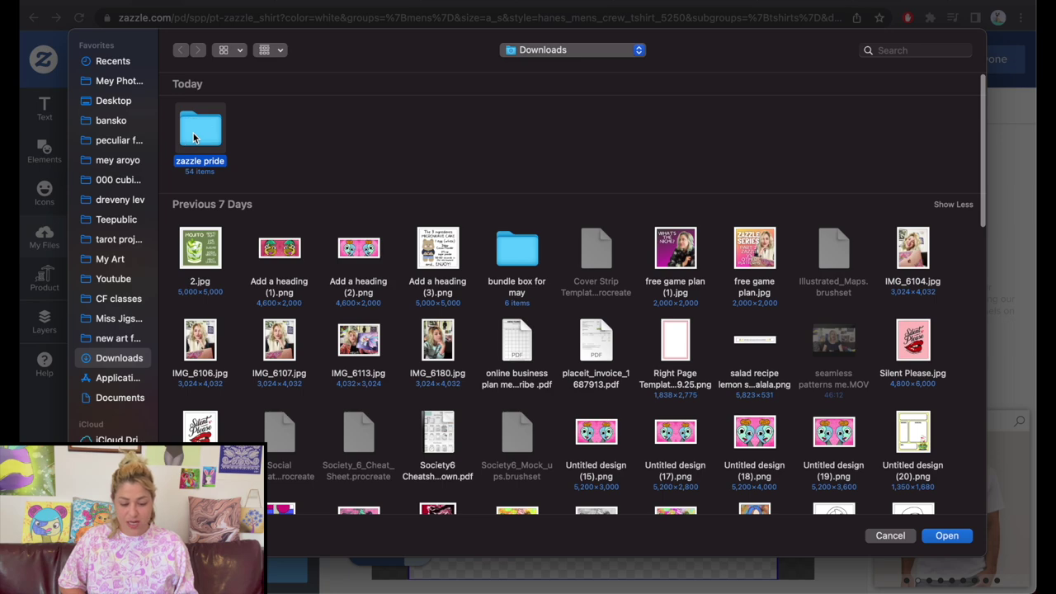
scroll(493, 206, "down", 5)
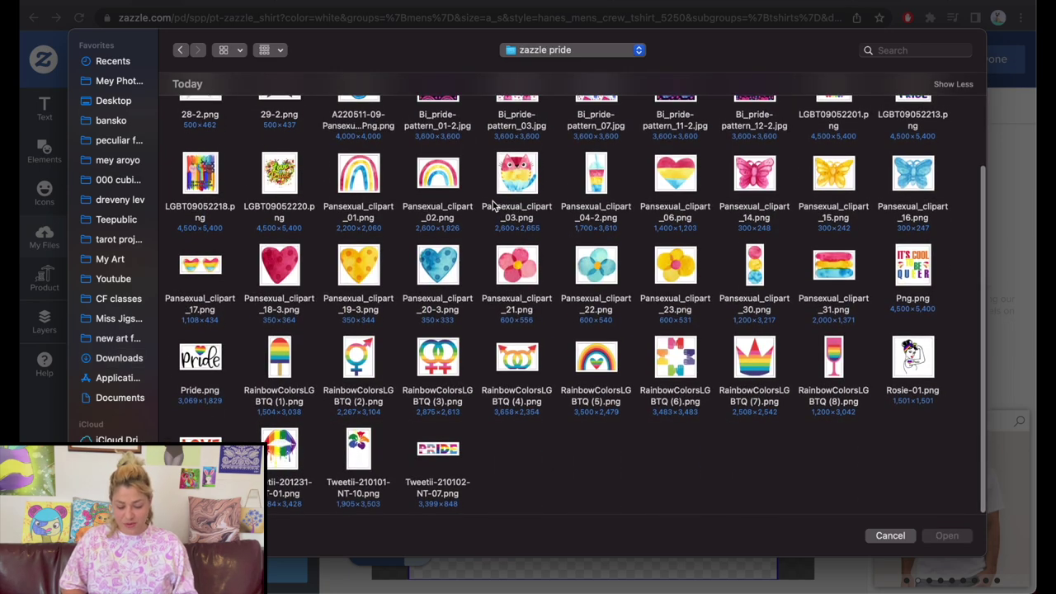
scroll(495, 207, "up", 5)
scroll(495, 207, "down", 5)
scroll(639, 347, "up", 4)
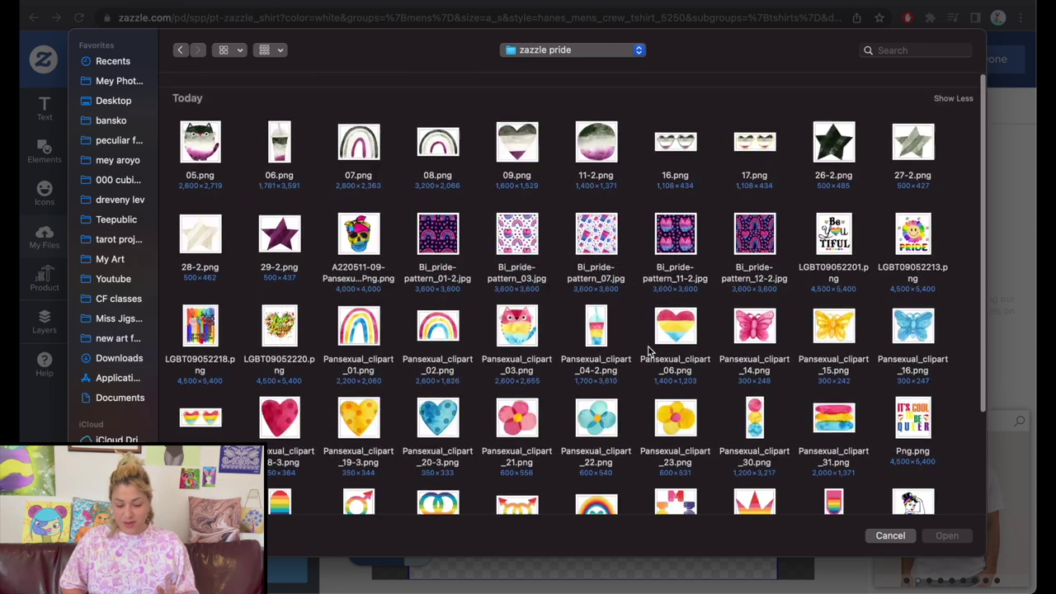
scroll(451, 256, "down", 4)
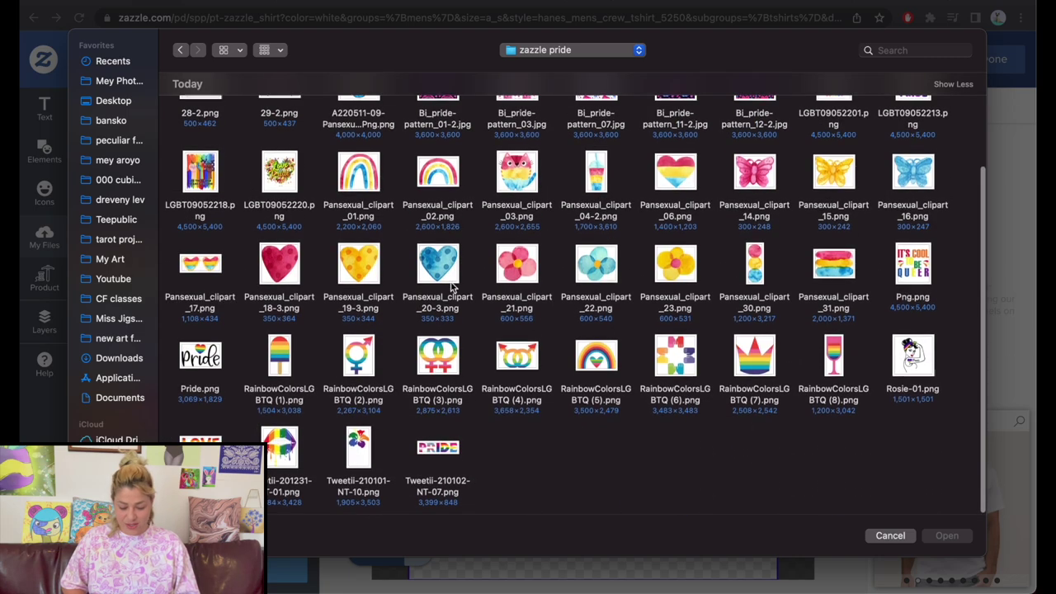
double_click(202, 361)
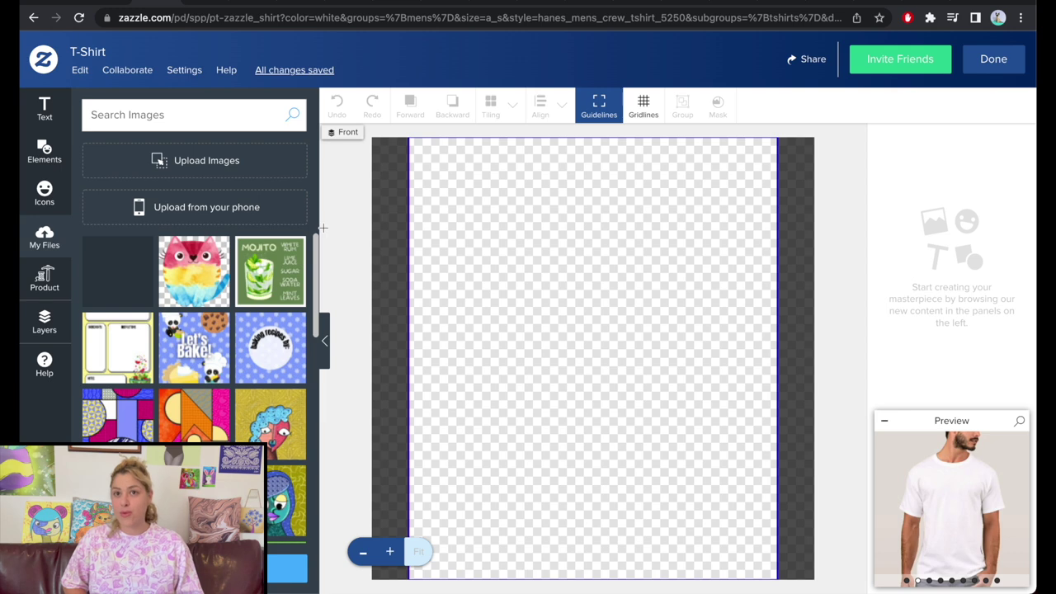
Move the Pride design up, fit it to the print area and align it to the top
left_click_drag(624, 409, 625, 307)
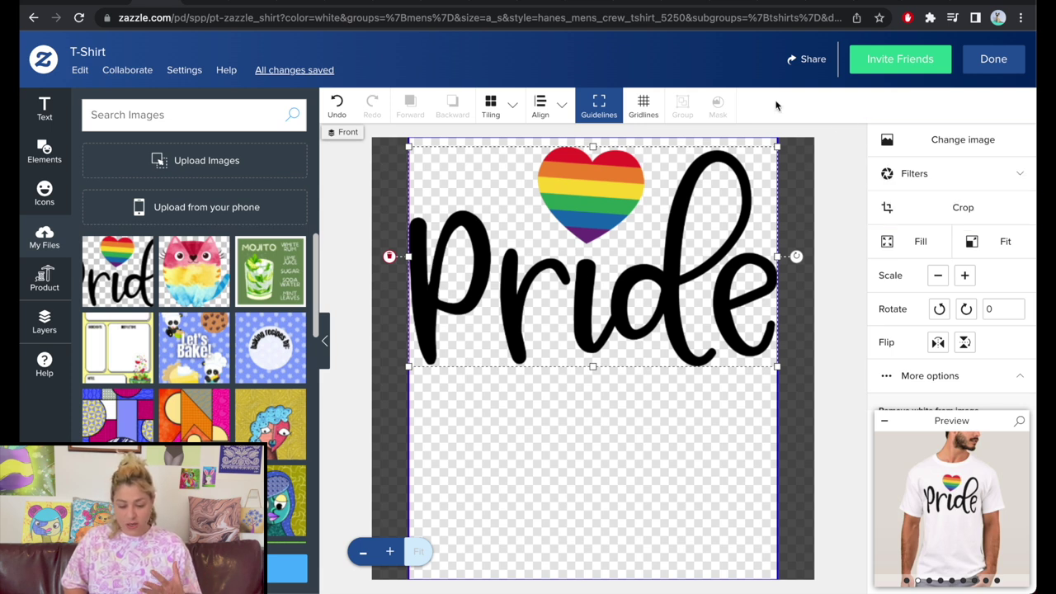
left_click(883, 421)
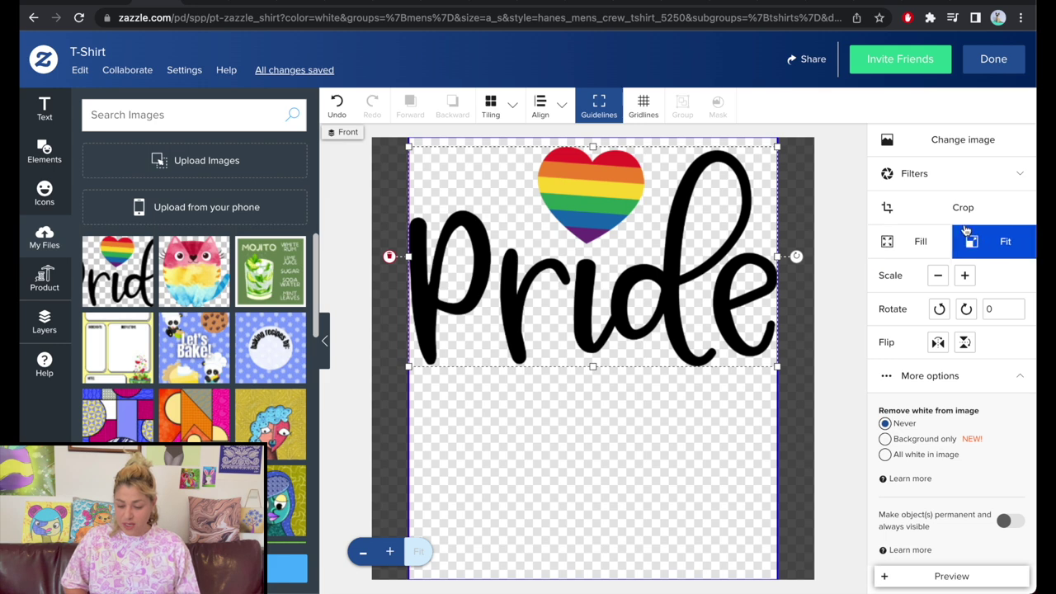
left_click(917, 241)
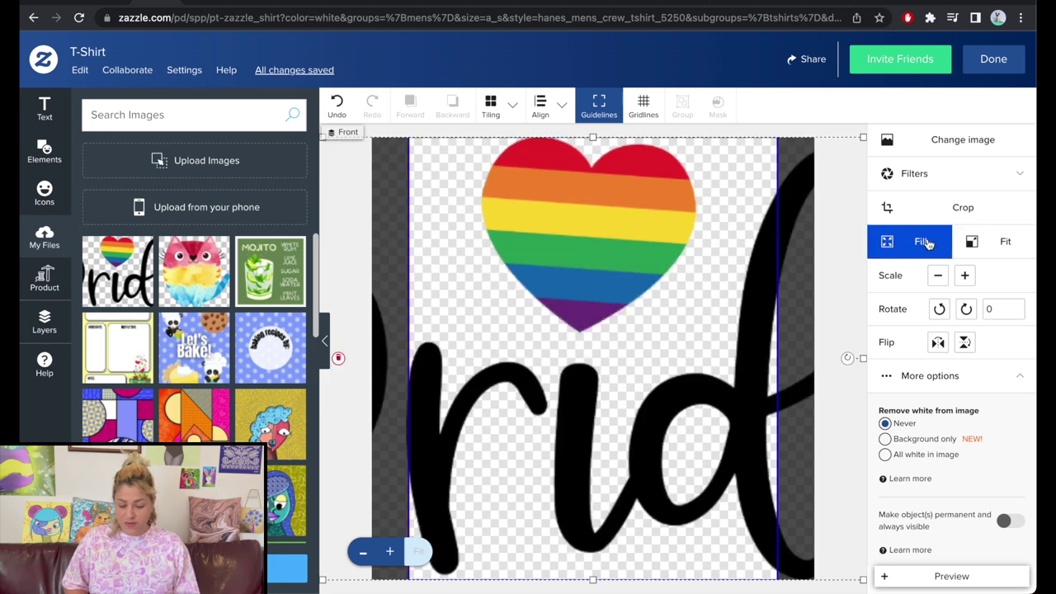
left_click(972, 245)
left_click(545, 105)
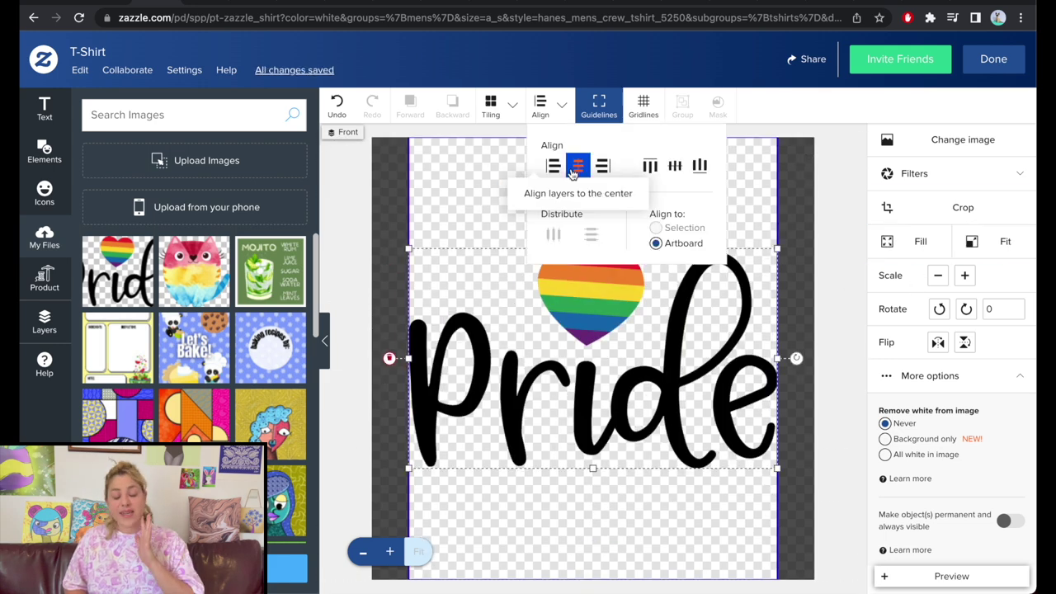
left_click(650, 167)
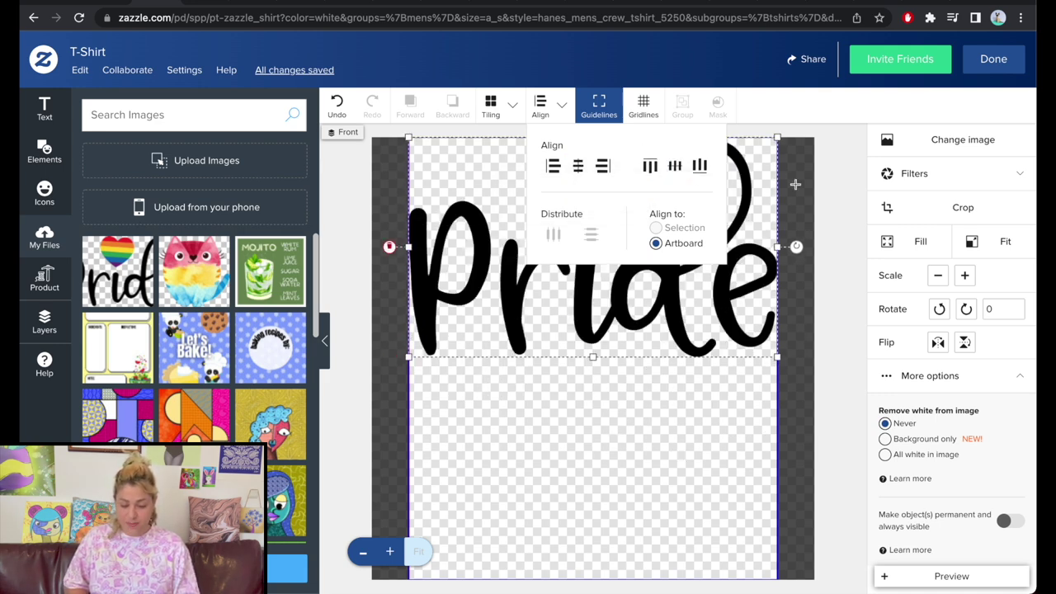
left_click(835, 186)
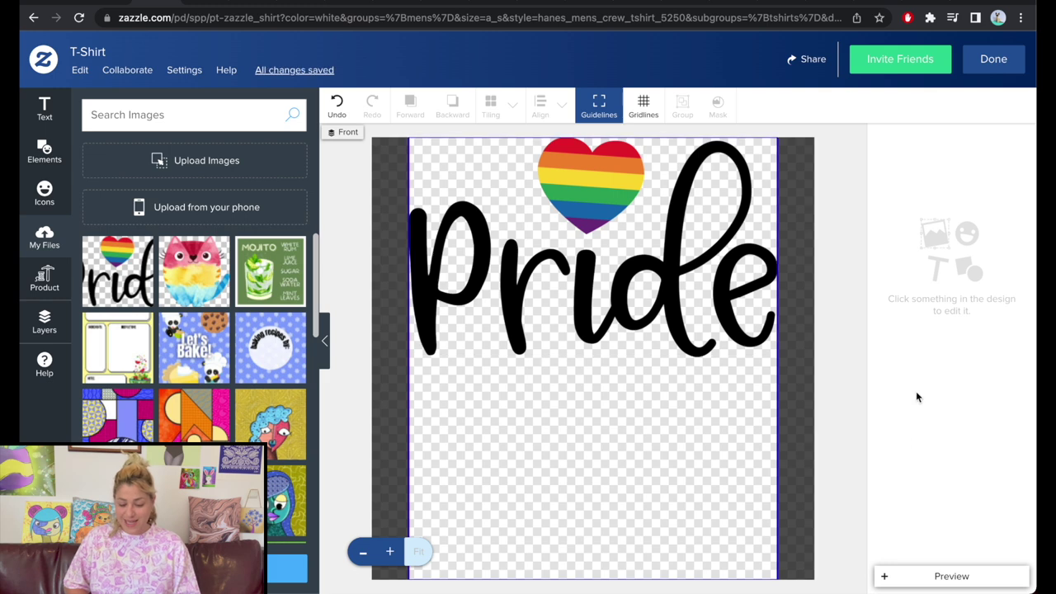
Check the front design on the couple, front and back product mockups
left_click(922, 576)
left_click(949, 503)
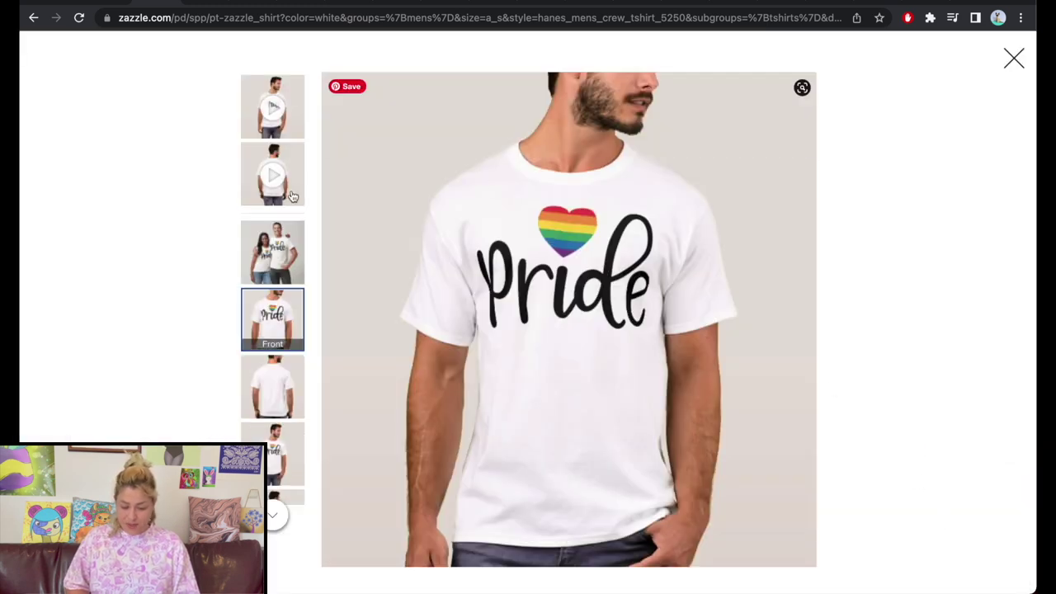
left_click(285, 251)
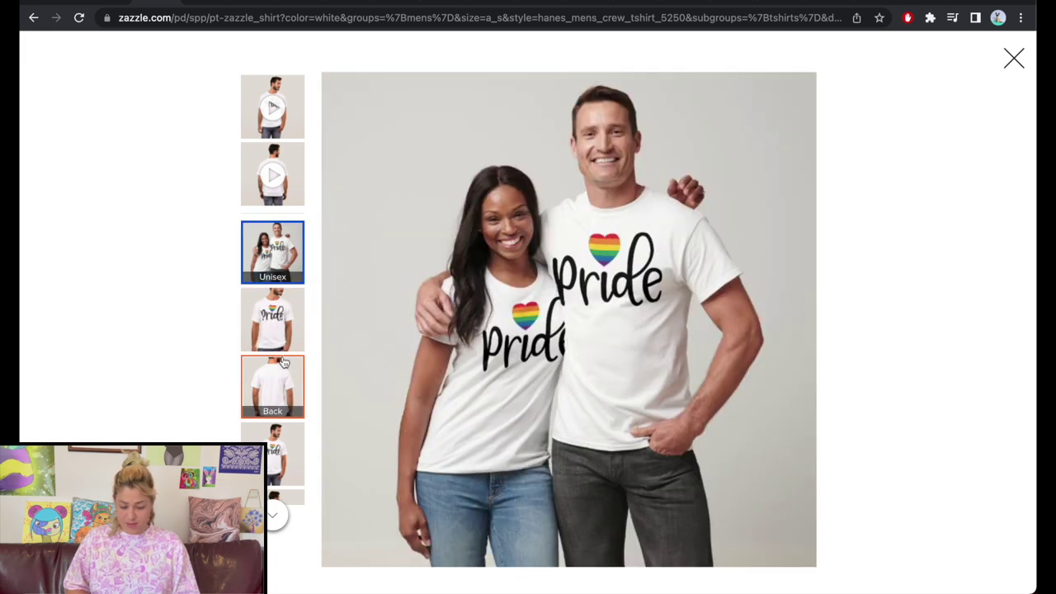
left_click(279, 323)
left_click(277, 395)
left_click(1014, 58)
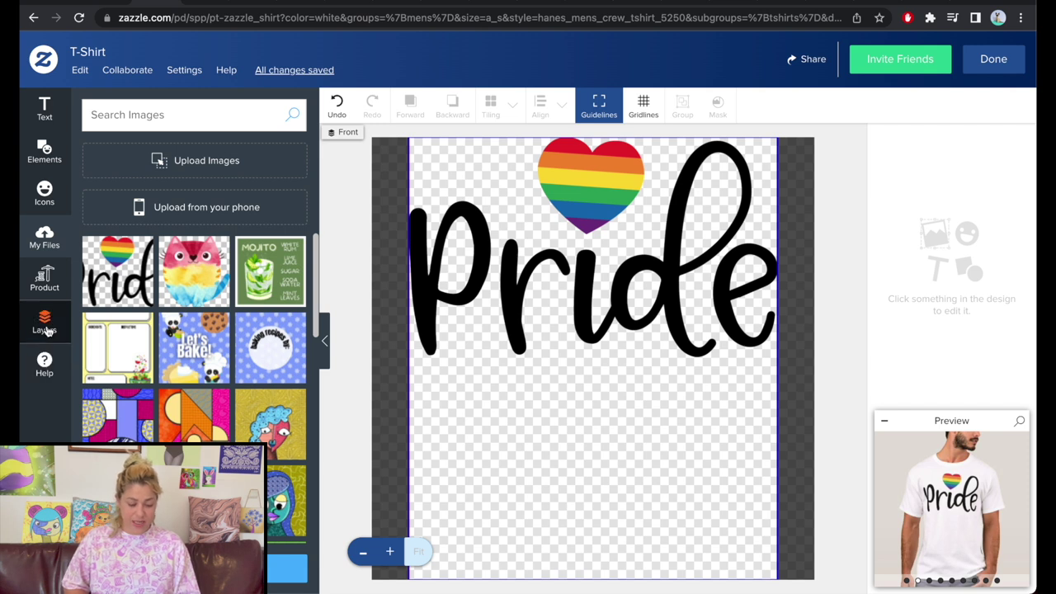
Switch the design editor to the back of the shirt
left_click(46, 328)
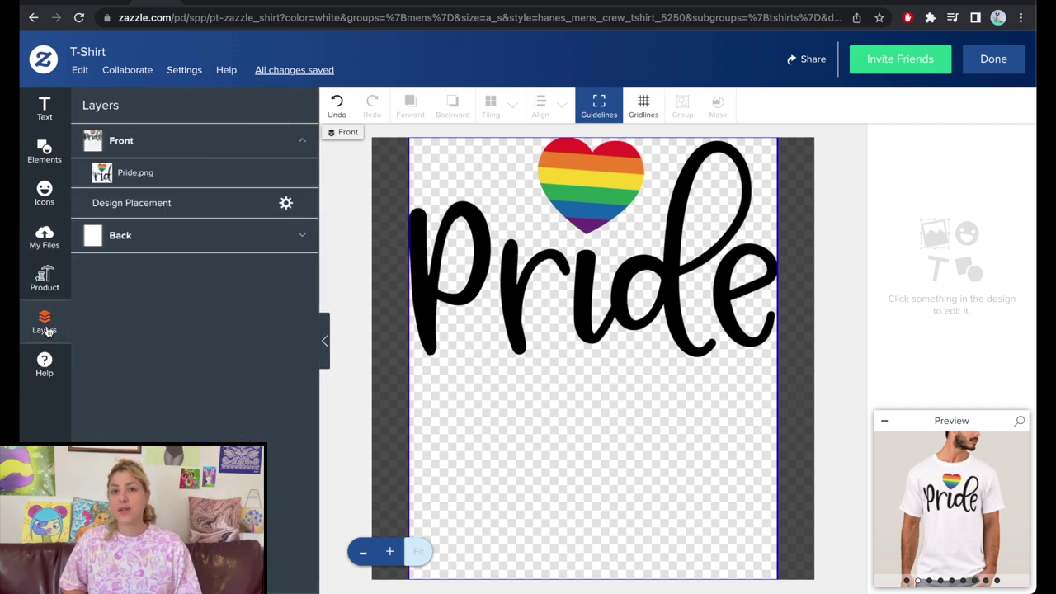
left_click(142, 238)
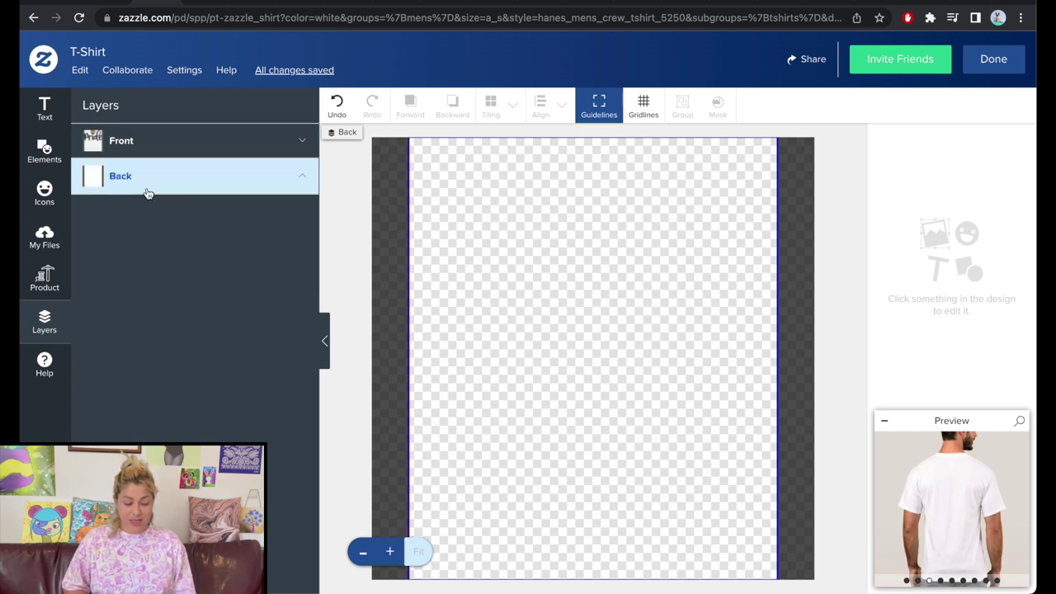
left_click(47, 230)
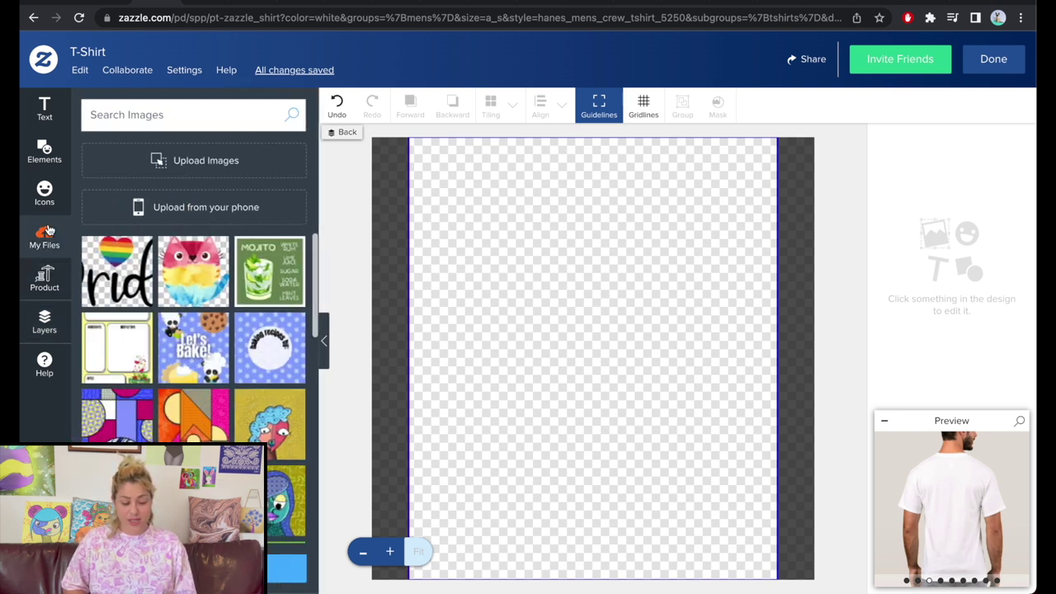
Upload Pansexual_clipart_02.png, the pink, yellow and blue watercolour rainbow, from the zazzle pride folder
left_click(190, 173)
scroll(495, 372, "down", 3)
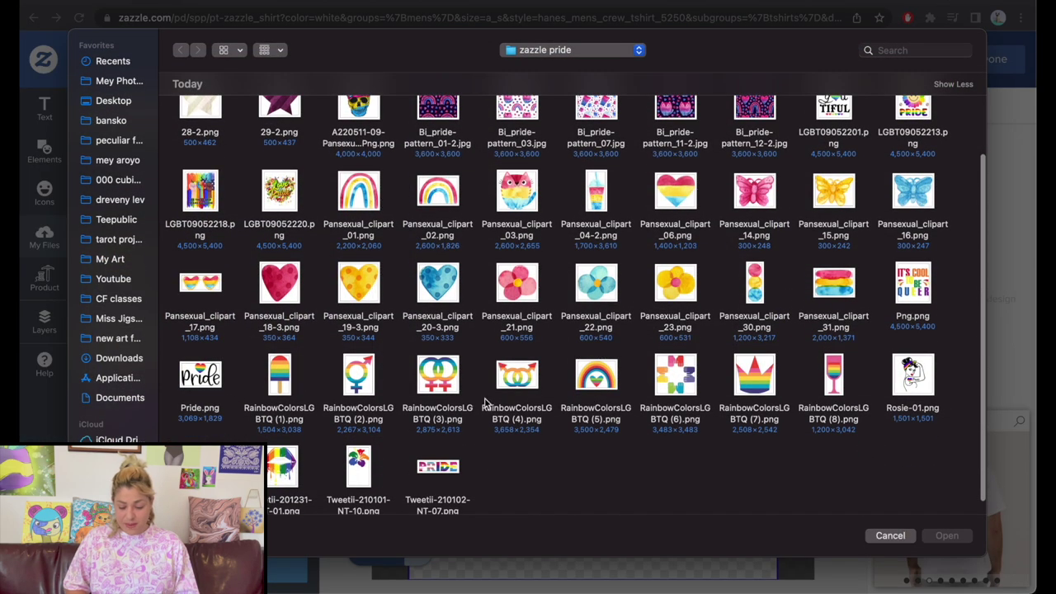
scroll(476, 437, "up", 1)
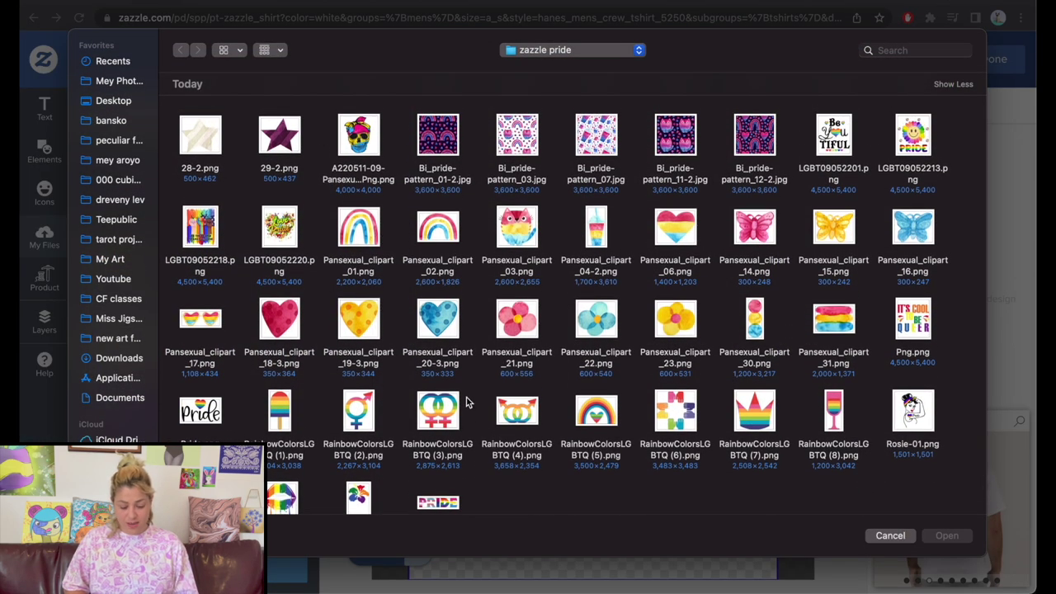
scroll(466, 402, "down", 1)
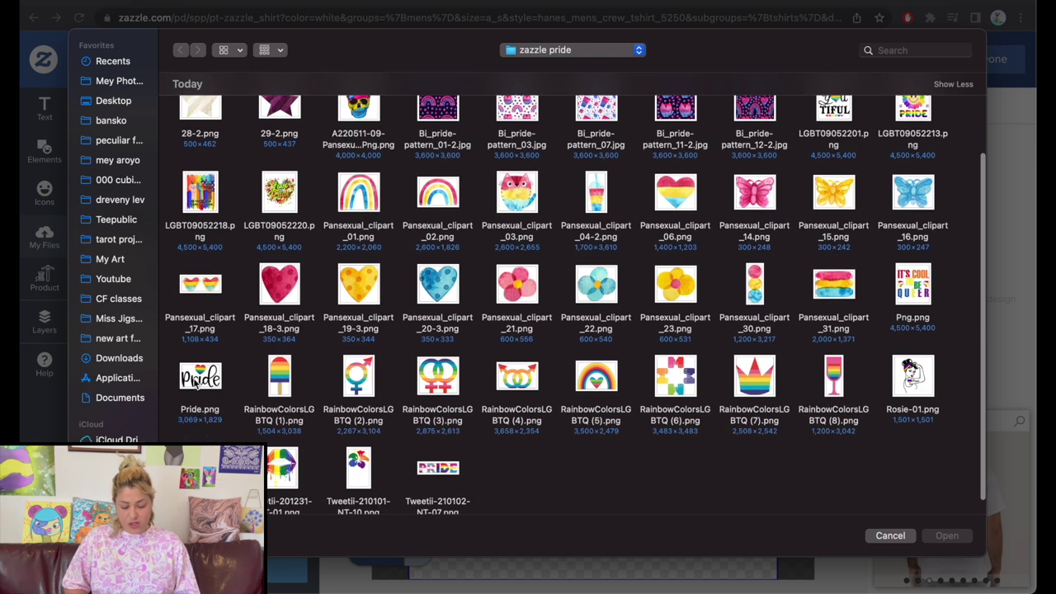
scroll(453, 391, "up", 3)
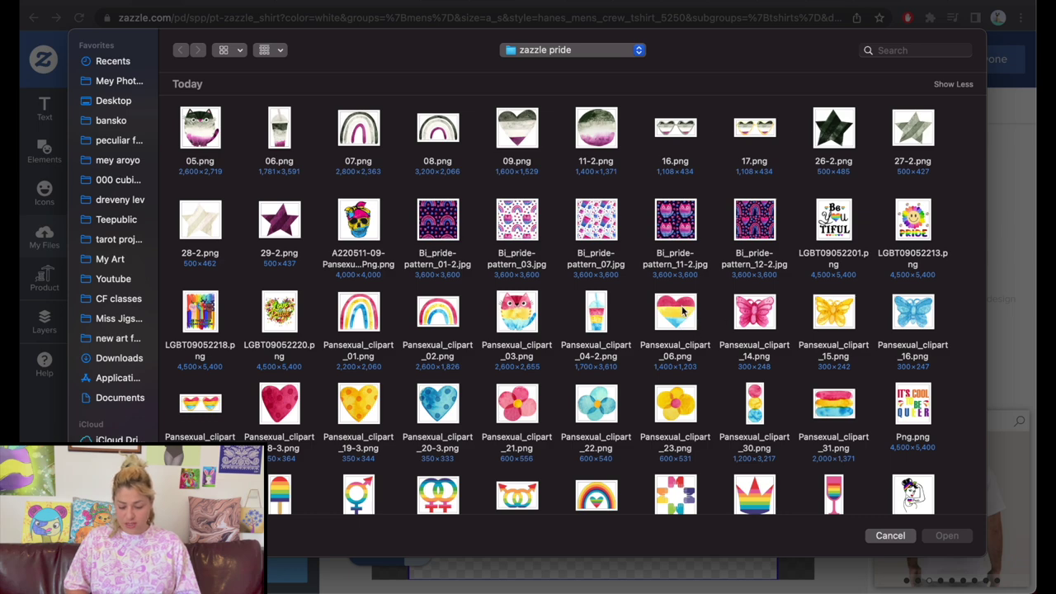
double_click(437, 319)
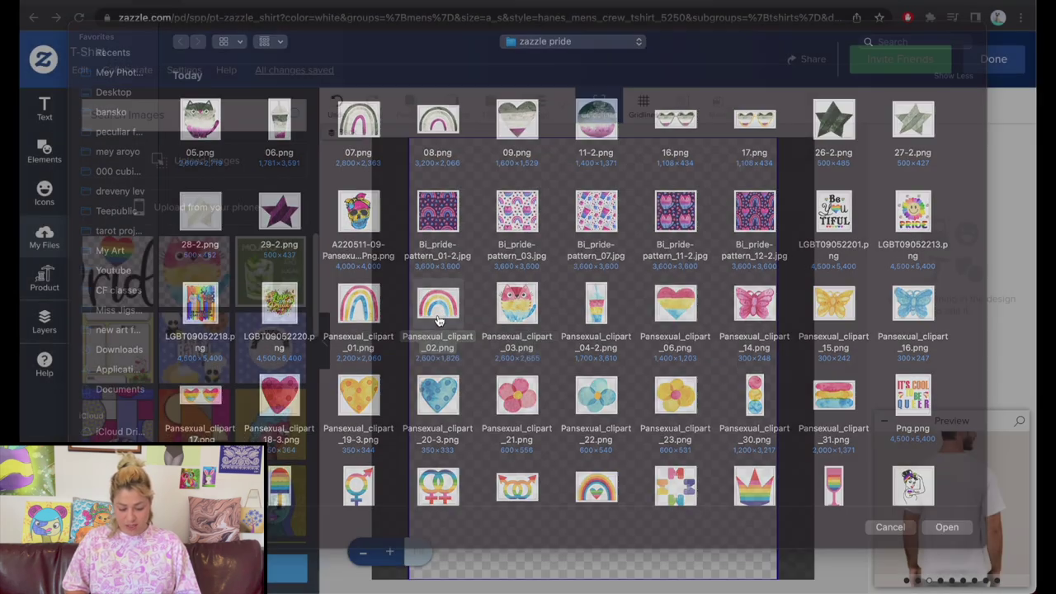
Shrink the rainbow and centre it horizontally in the upper part of the back
left_click_drag(775, 484, 595, 309)
left_click_drag(540, 287, 636, 220)
left_click(551, 112)
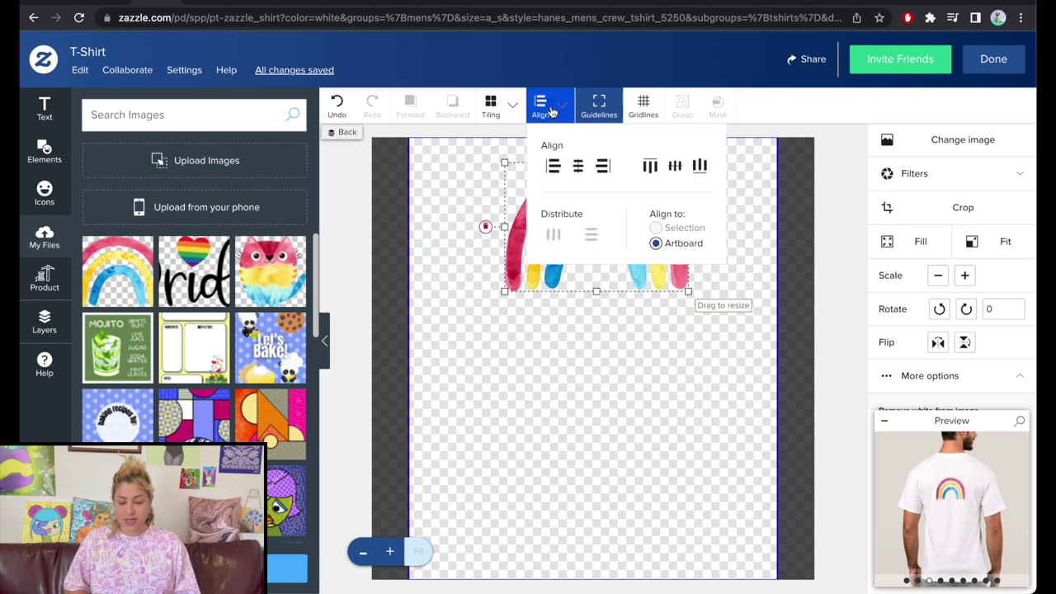
left_click(578, 168)
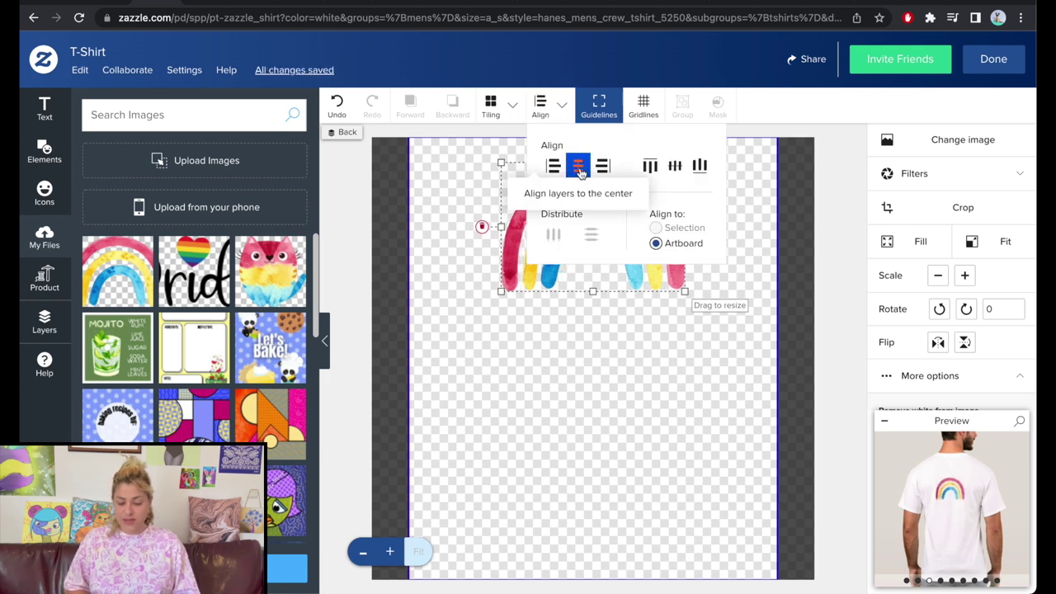
left_click(594, 382)
Shrink the rainbow further, move it to the top, re-centre it and view the mockups
left_click_drag(596, 283, 596, 244)
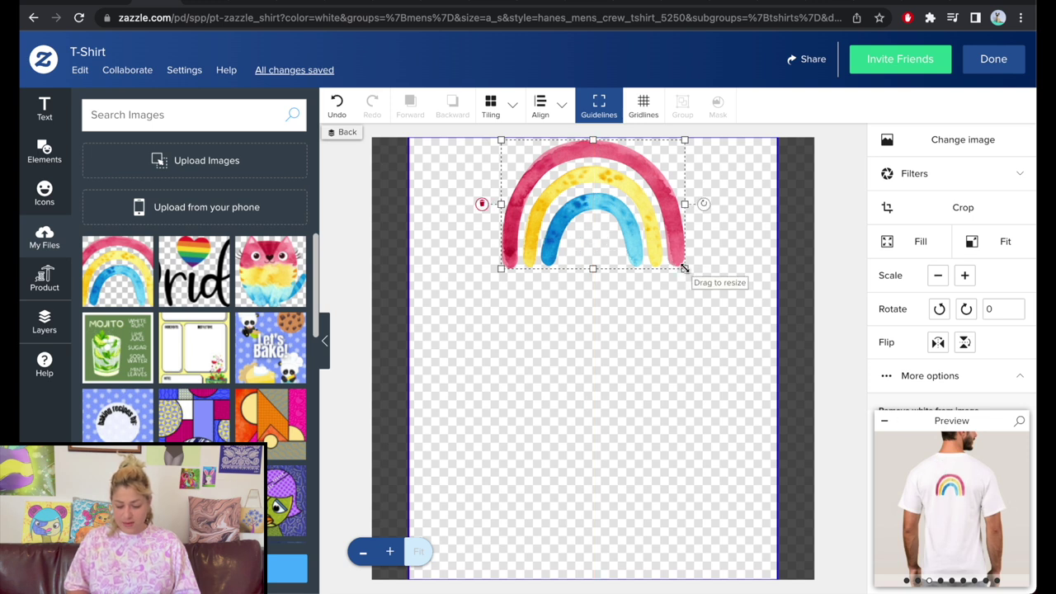
left_click_drag(684, 268, 606, 213)
left_click_drag(552, 175, 588, 176)
left_click(541, 112)
left_click(578, 166)
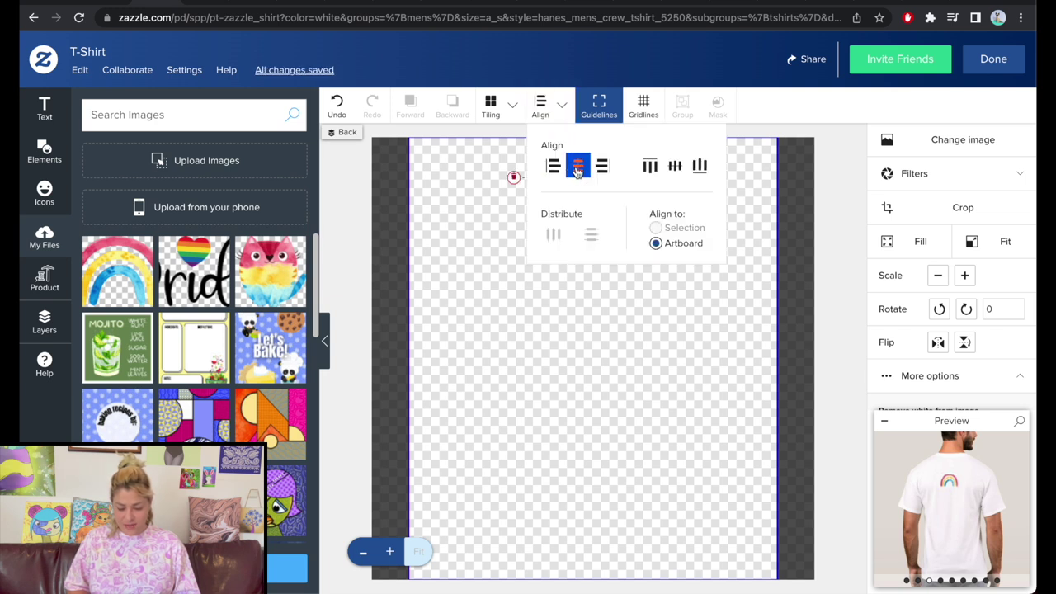
left_click(586, 388)
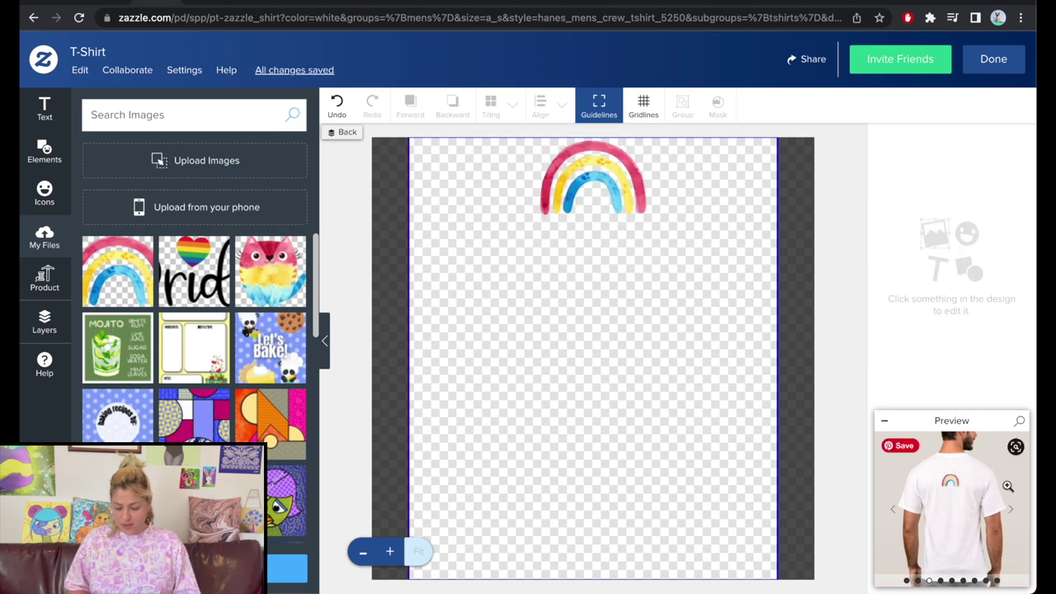
left_click(969, 529)
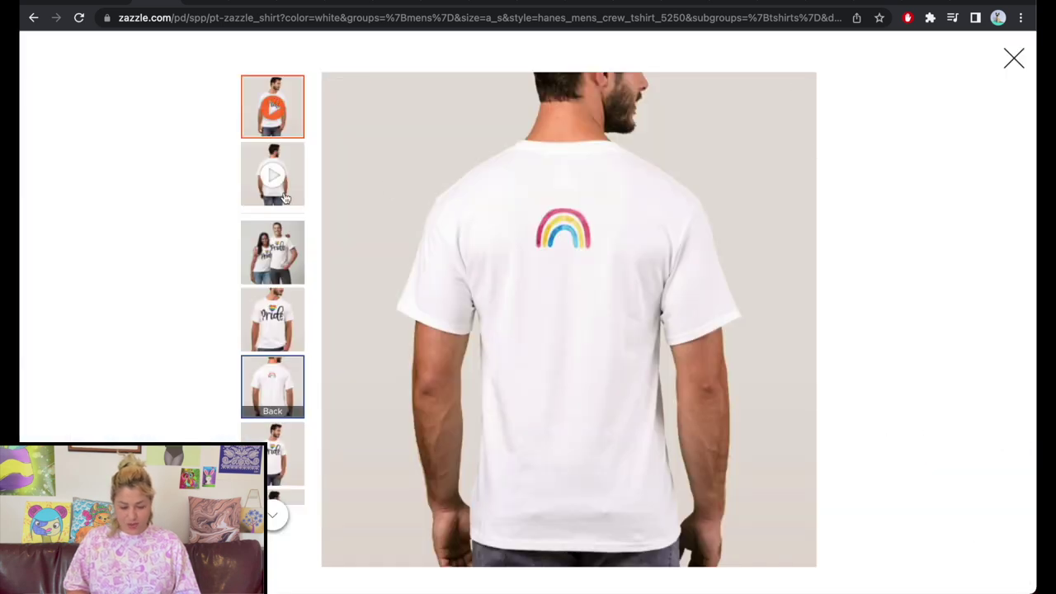
Browse the couple and back mockups and screenshot the couple wearing the Pride shirts
left_click(279, 271)
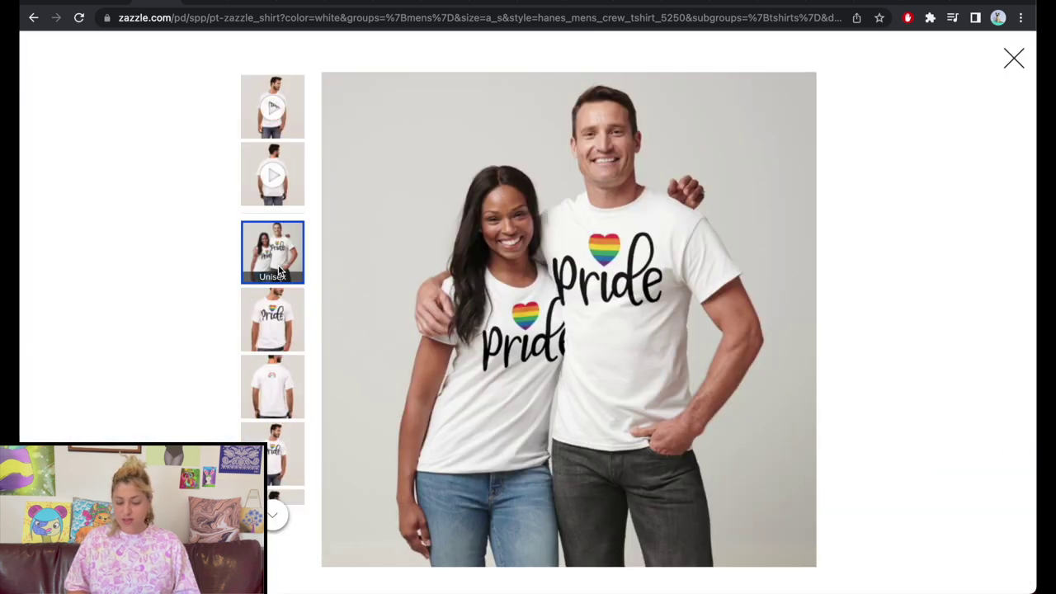
left_click(280, 392)
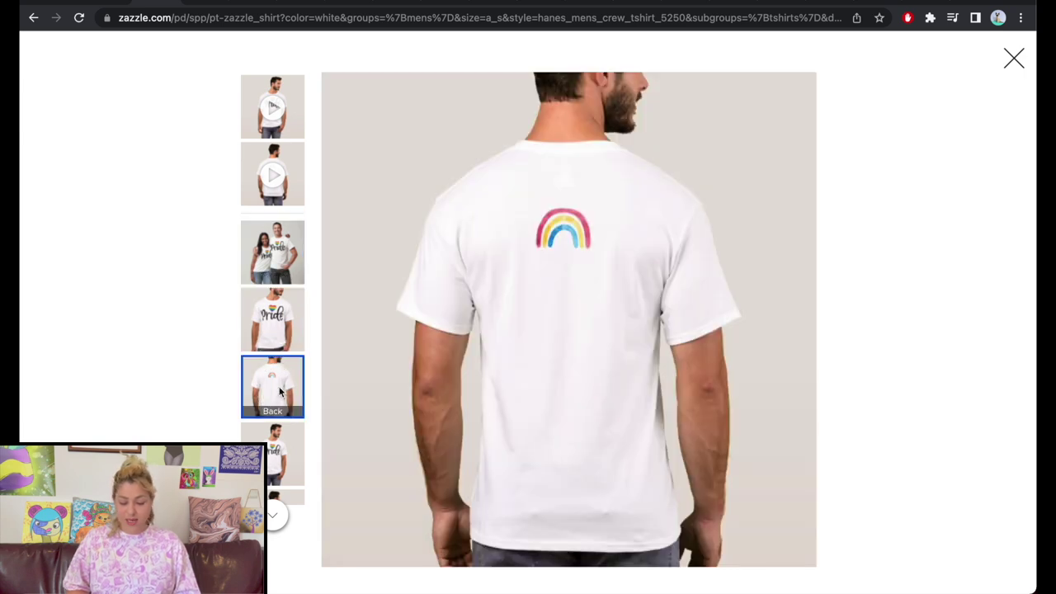
left_click(264, 248)
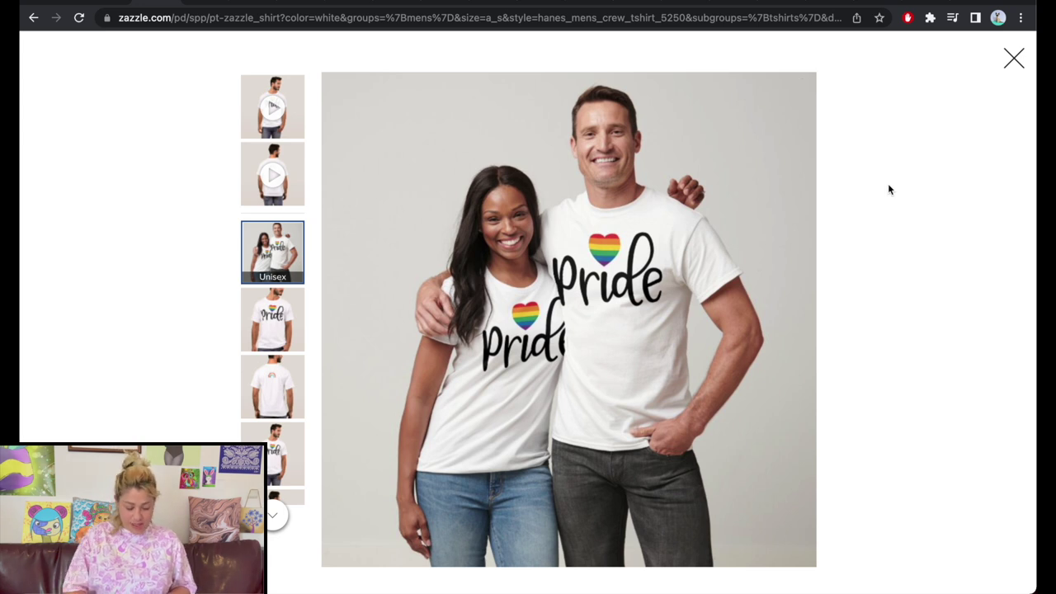
key("super+shift+4")
left_click_drag(815, 72, 323, 569)
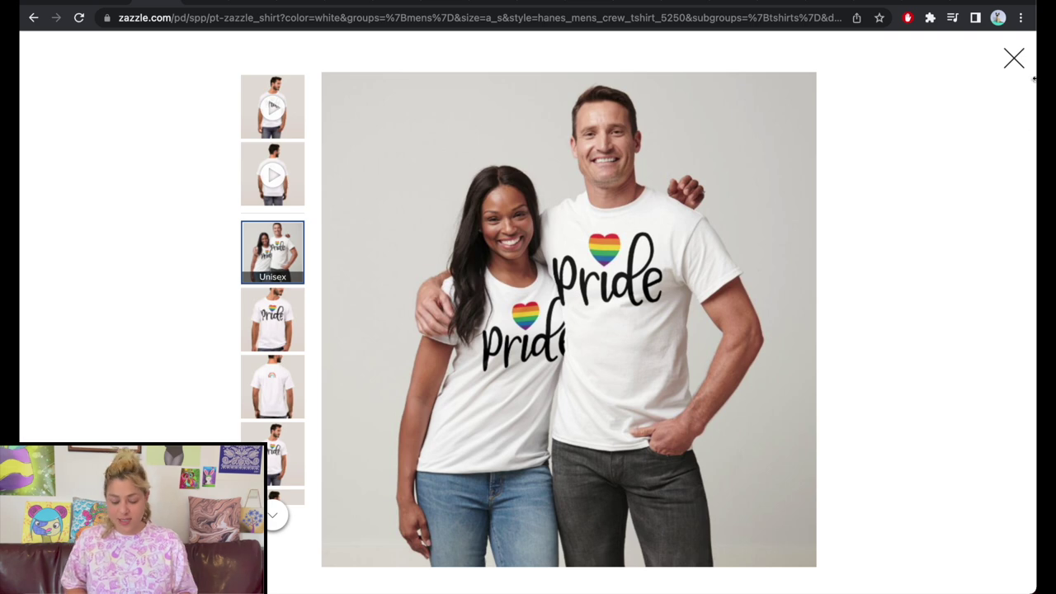
left_click(1014, 58)
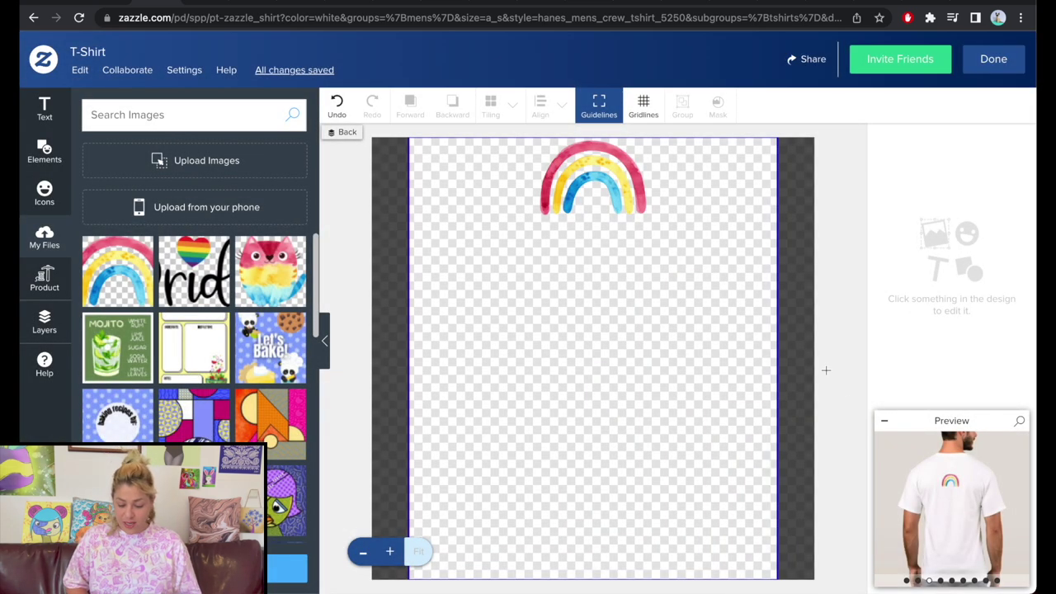
Review the enlarged back view with the rainbow and finish the design with Done
left_click(948, 499)
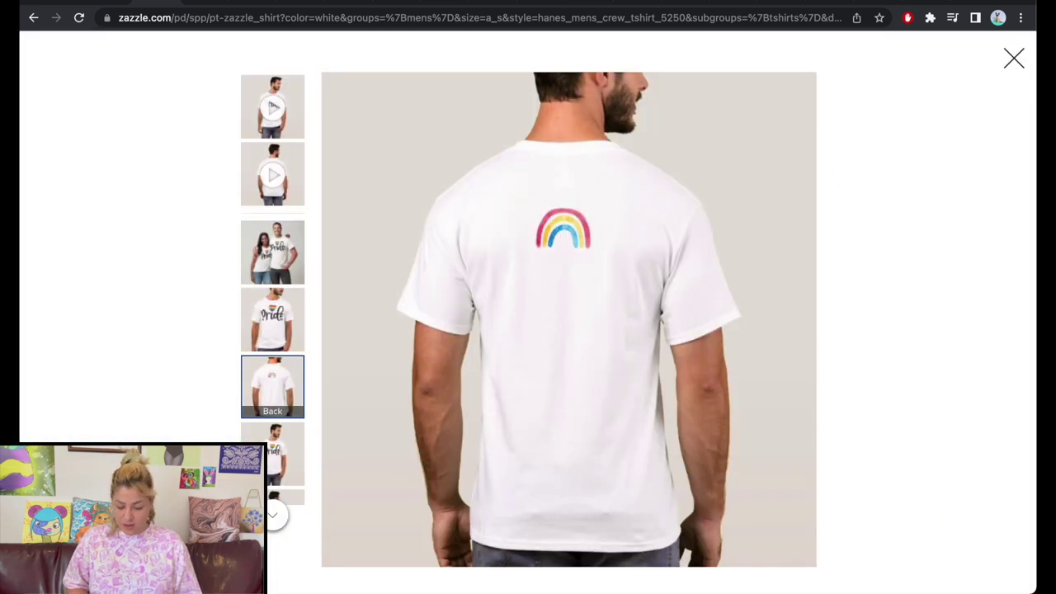
left_click(1015, 59)
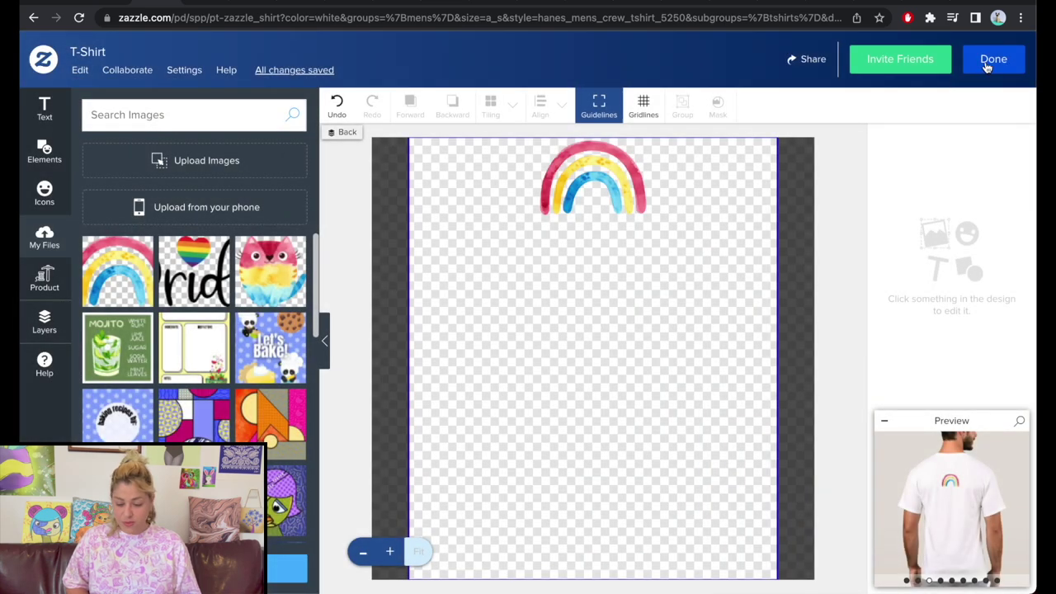
left_click(987, 63)
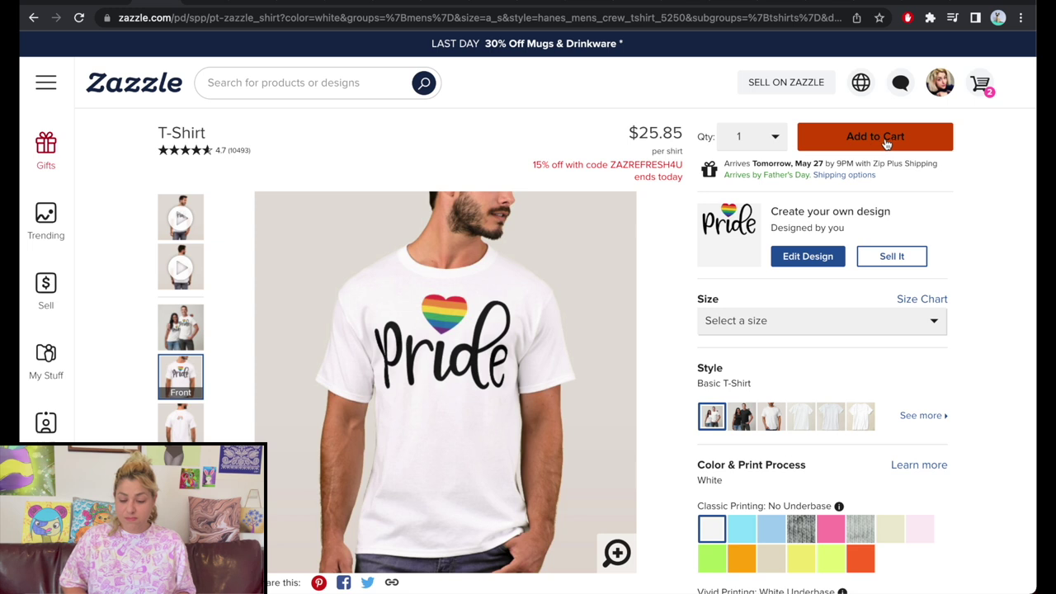
Start the sale listing titled 'Pride Month Back Rainbow T-Shirt' in Men's T-Shirts and copy the title
left_click(892, 261)
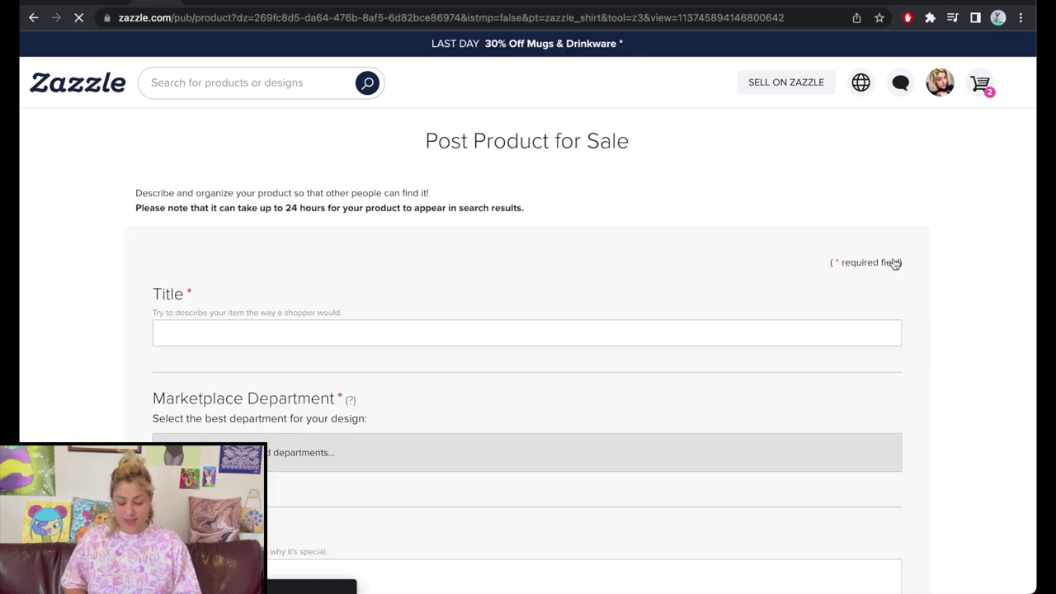
scroll(363, 273, "down", 3)
left_click(315, 223)
type("Pride Month")
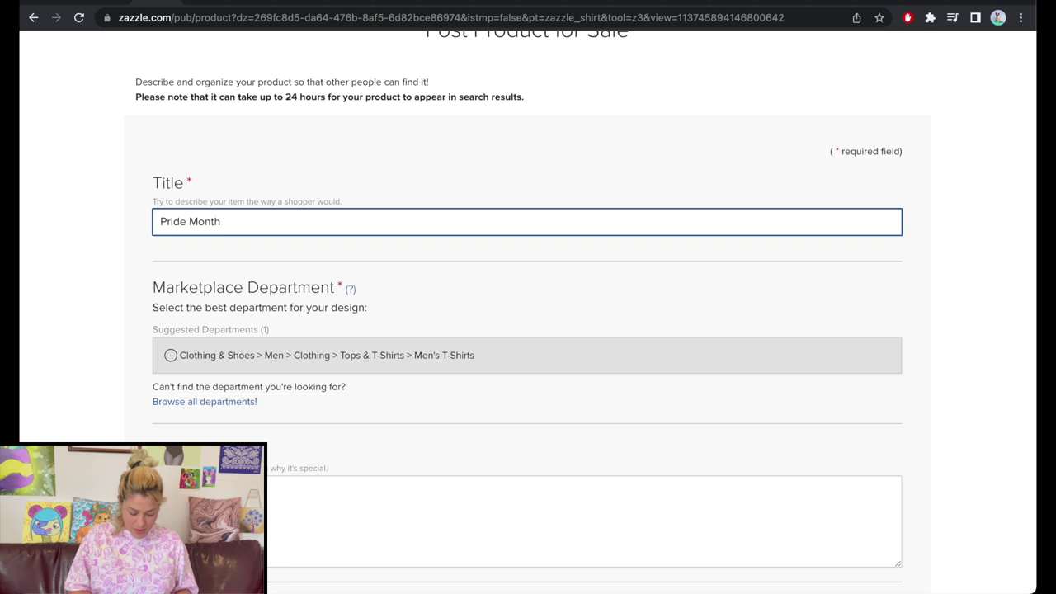
type(" Back rainbow")
key("Home")
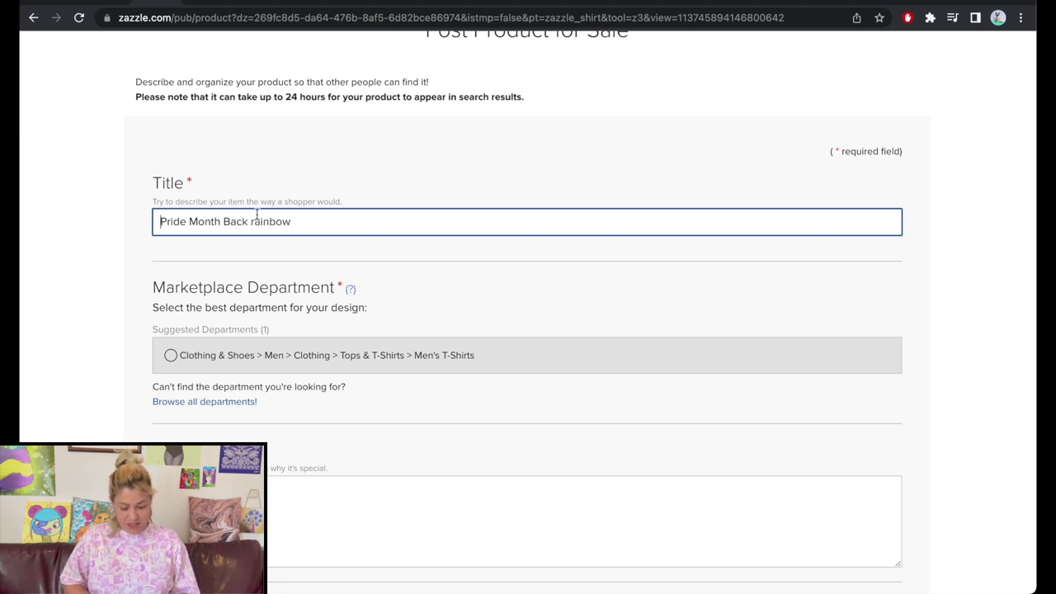
left_click(328, 252)
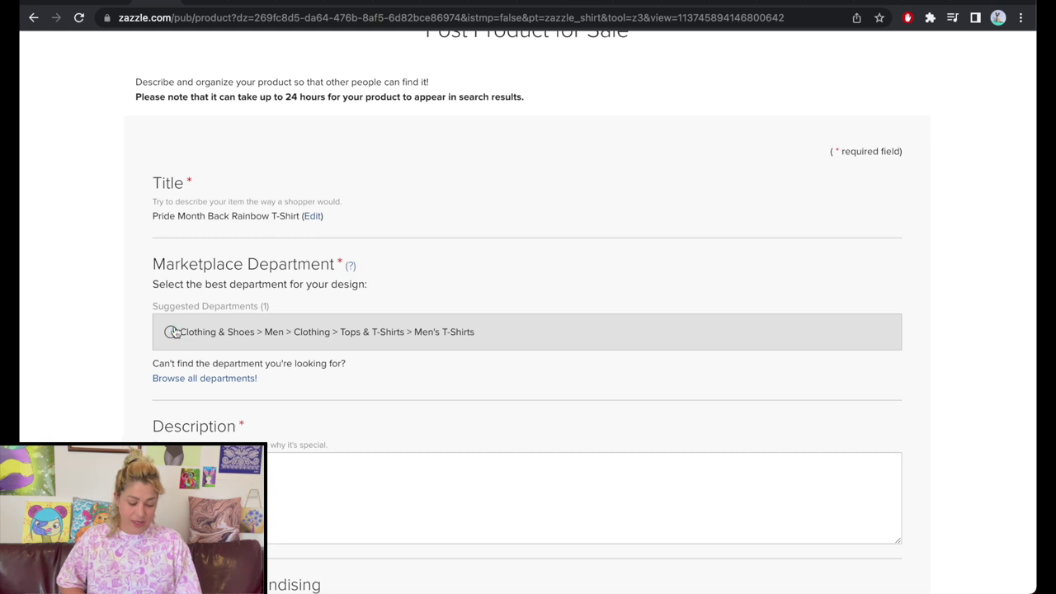
left_click(170, 332)
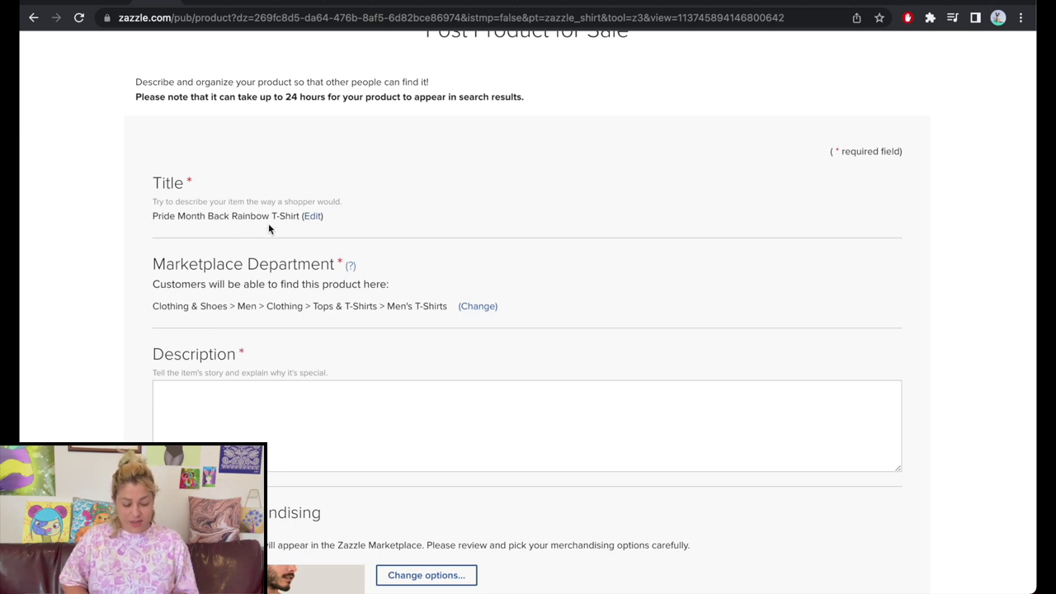
left_click_drag(296, 221, 155, 221)
key("super+c")
Write the 'Enjoy Pride Month Shop's…' description of the LGBTQ+ tshirt, ending with the small back rainbow
left_click(222, 422)
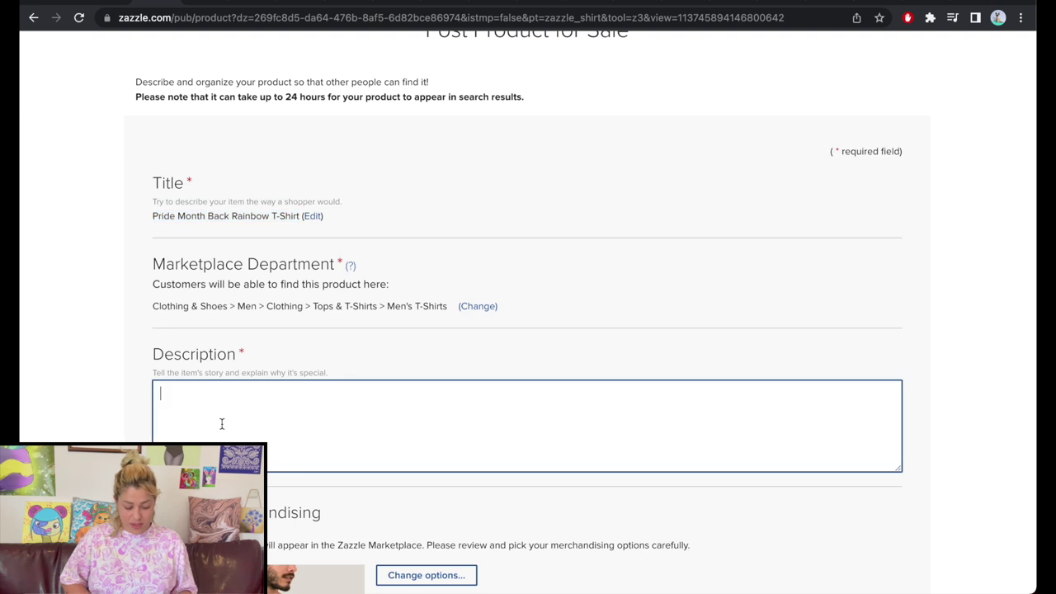
type("E")
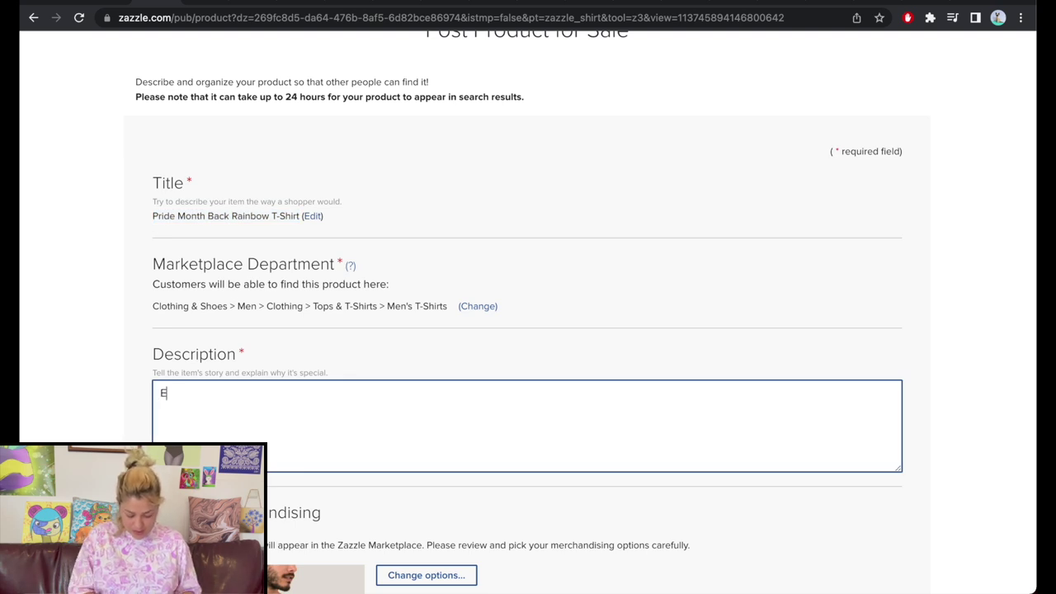
type("njoy Pride Month")
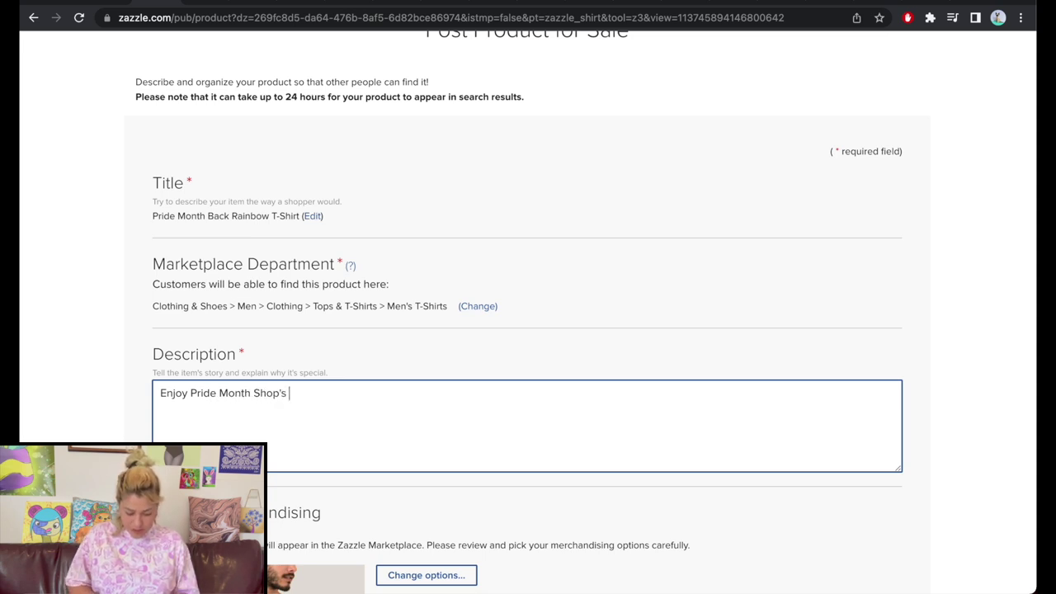
type(" Shop's")
key("super+v")
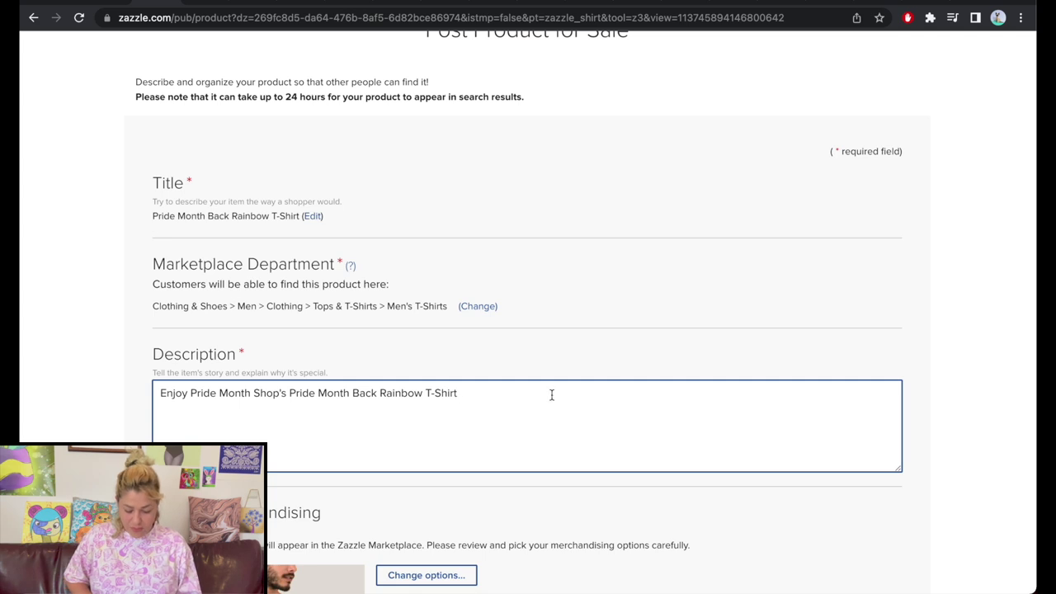
type("- a special tshirt for the LGBT")
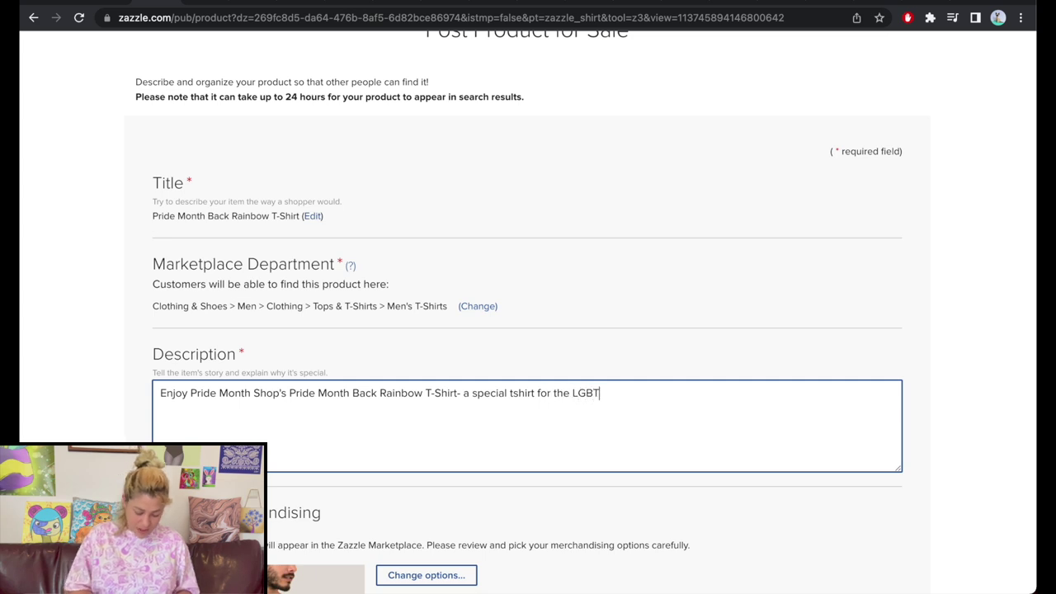
type("Q+ commu")
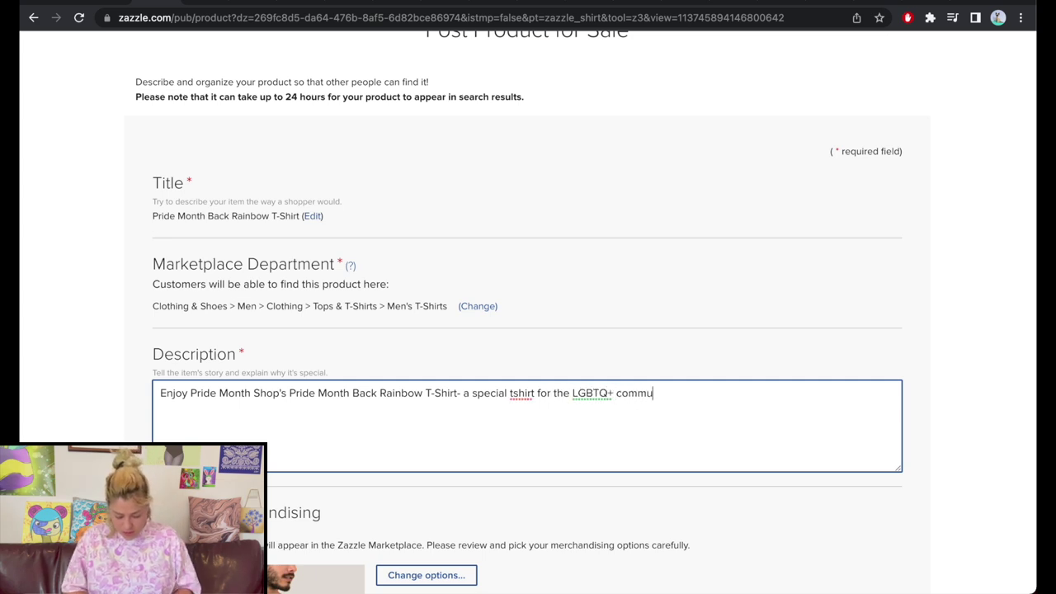
type("nity, celebrating pride month- all year long! This LGBT tshirt has the")
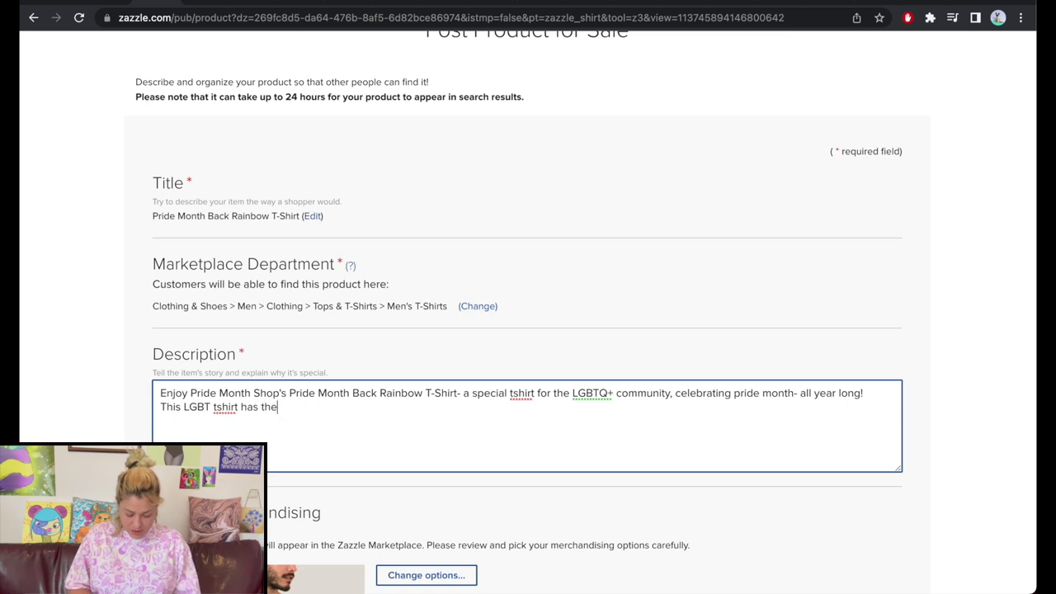
type(" word pride in")
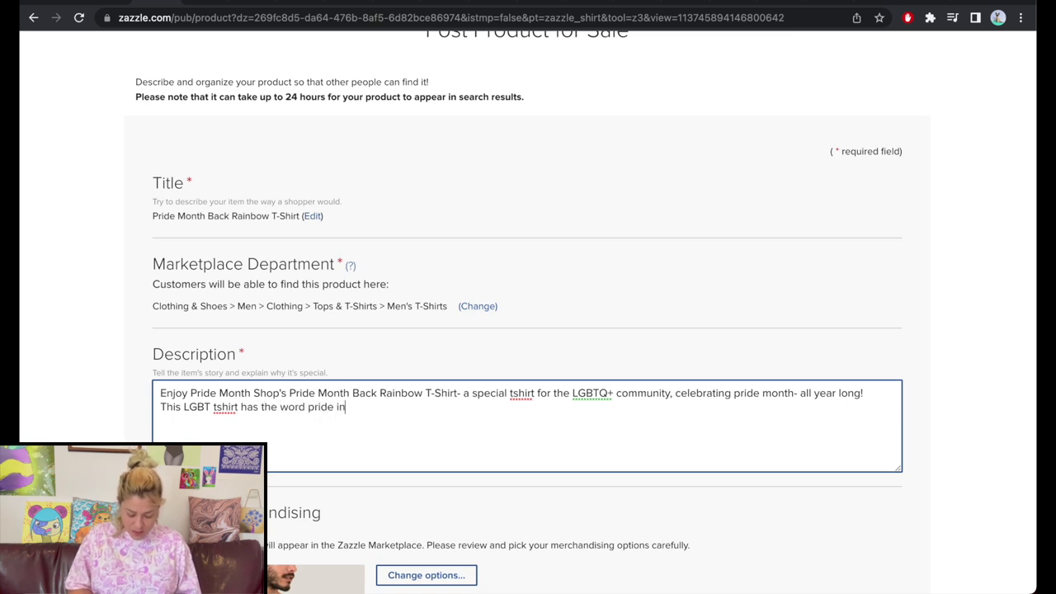
type(" the front, with a sw")
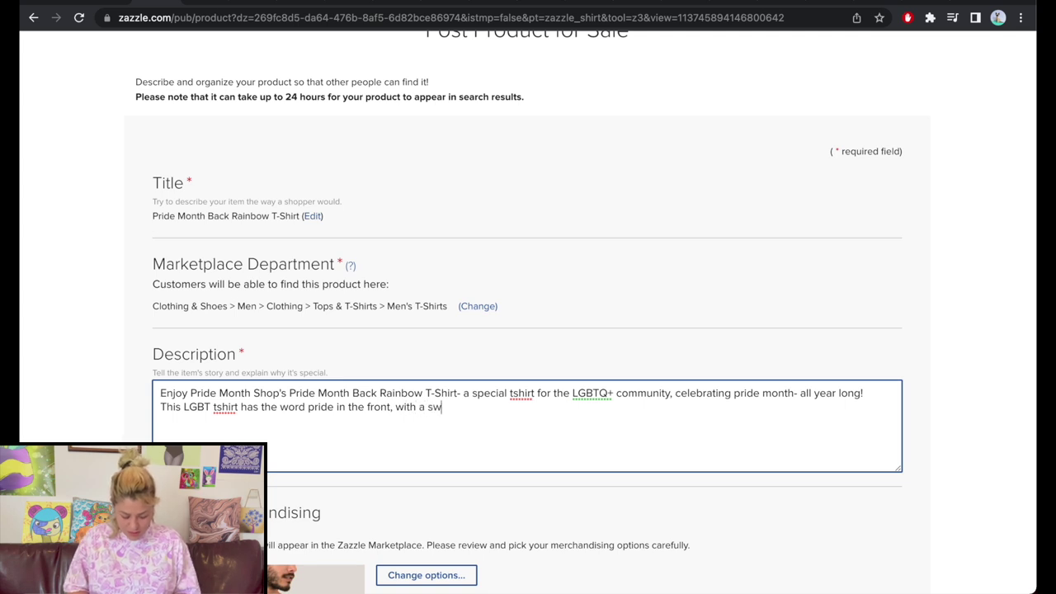
type("eet heart in the colors")
scroll(546, 379, "down", 2)
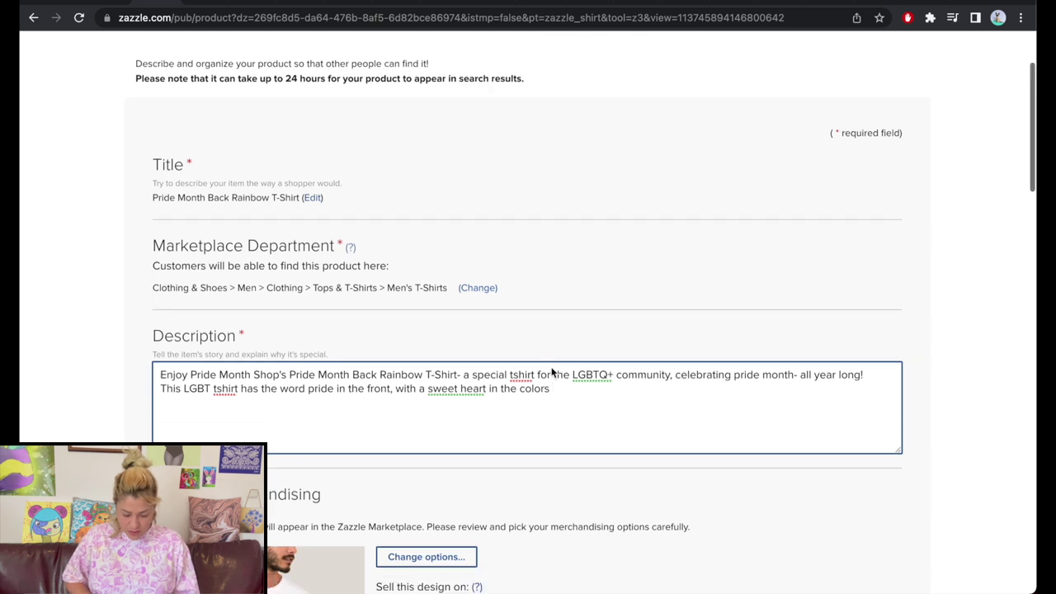
scroll(546, 380, "down", 1)
type("of the pride flag,")
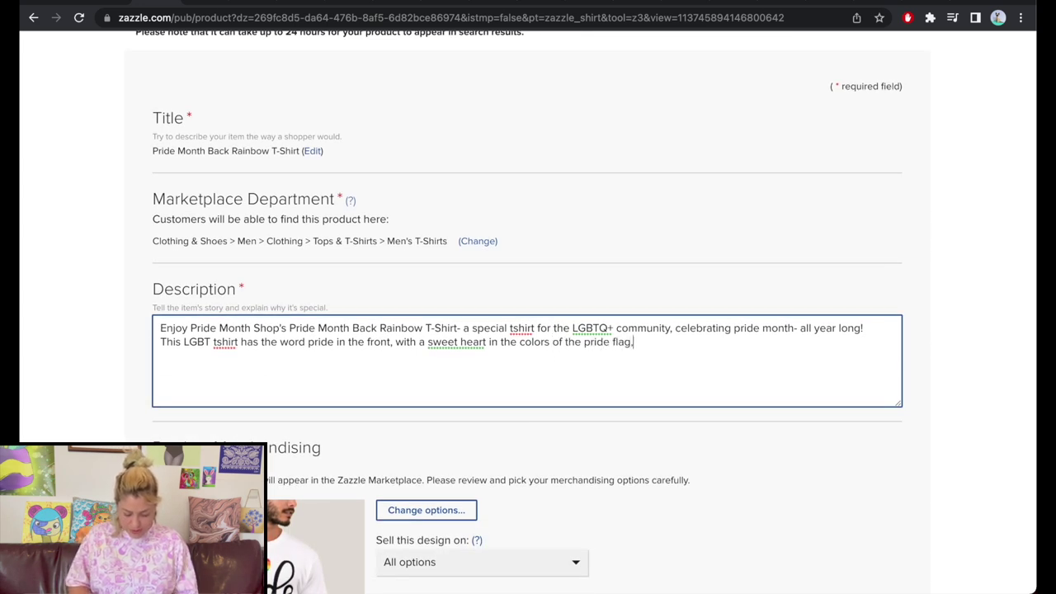
type(" as well as a small rainbow on the back!")
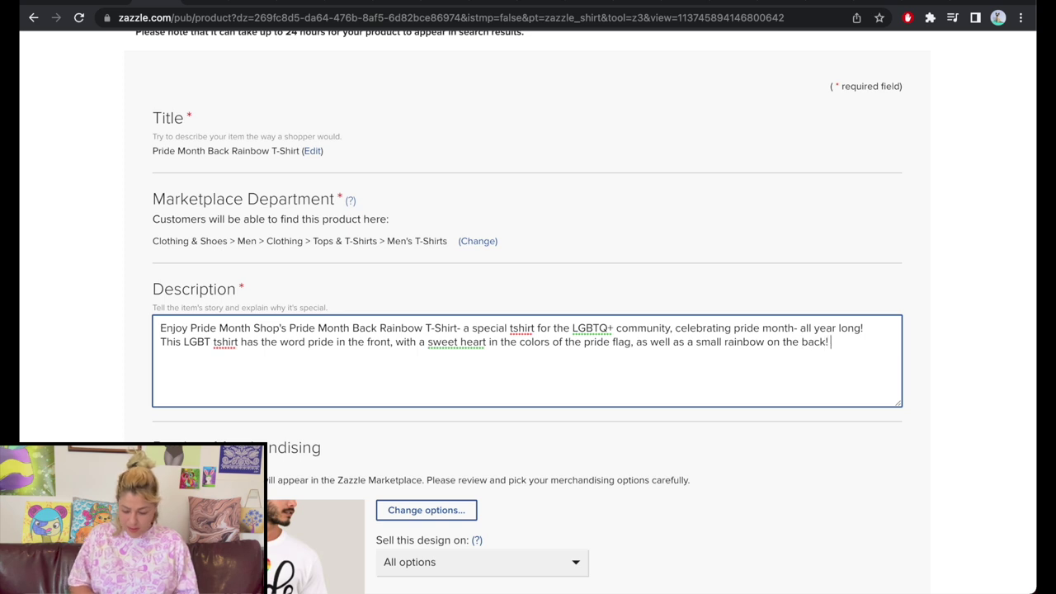
scroll(495, 206, "down", 3)
Set Product Merchandising's 'Sell this design on' option to White only
left_click(472, 347)
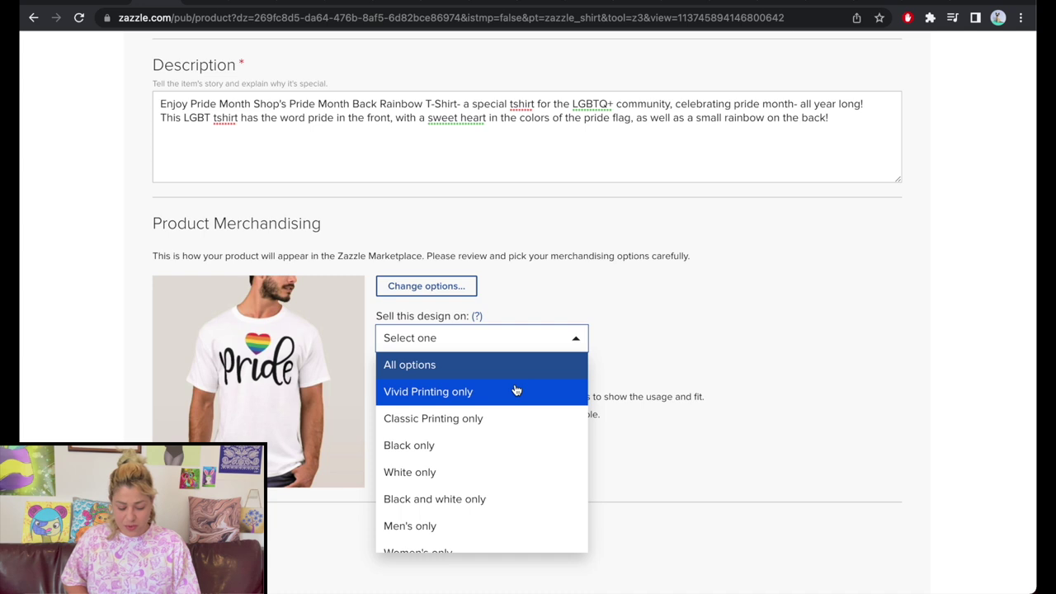
scroll(502, 423, "down", 1)
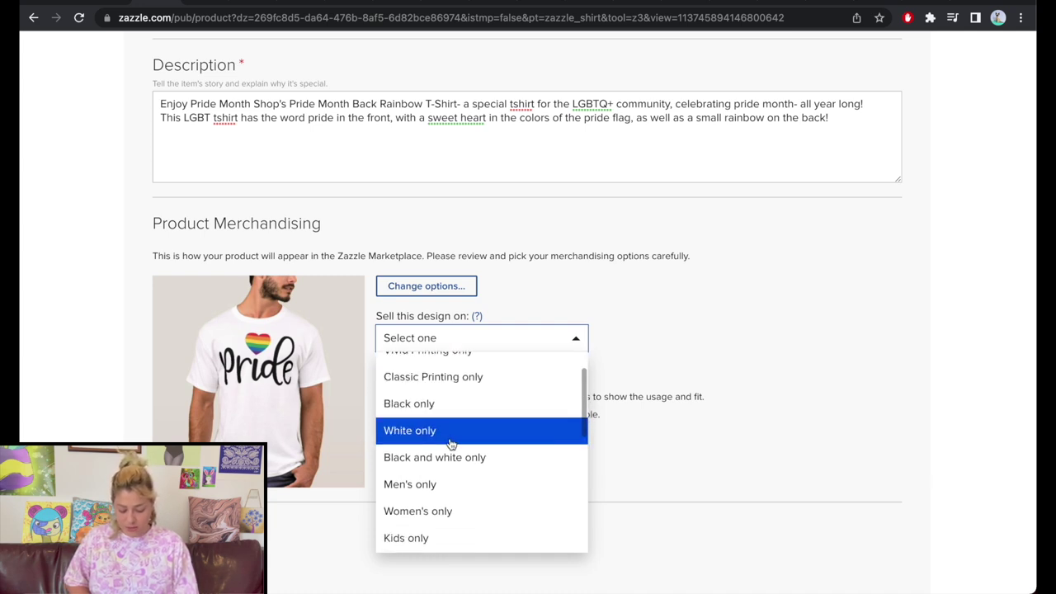
scroll(481, 460, "down", 1)
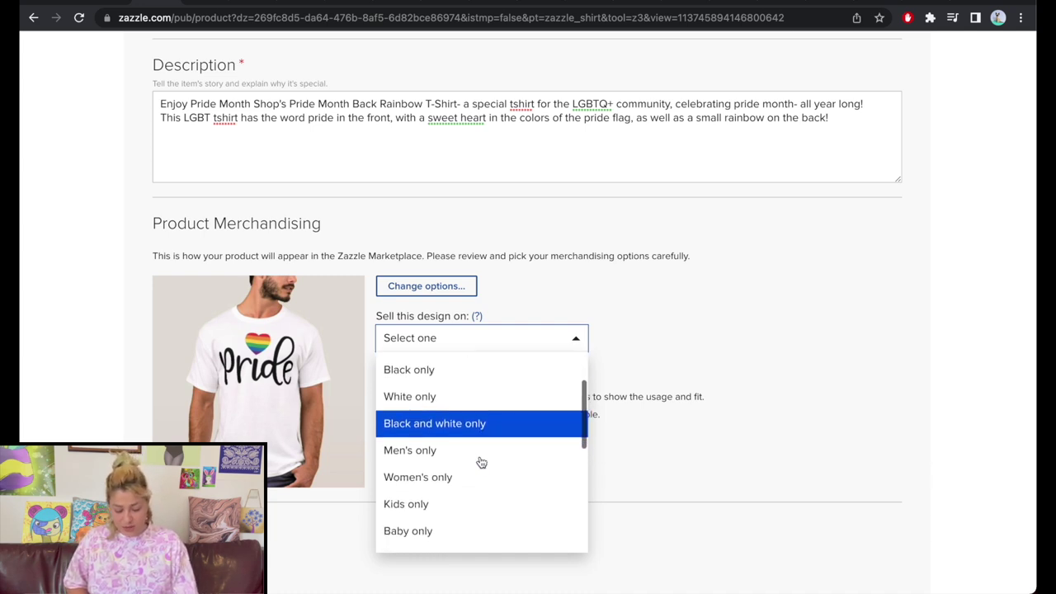
scroll(461, 491, "down", 1)
scroll(461, 491, "down", 5)
scroll(461, 491, "up", 4)
scroll(461, 491, "up", 4)
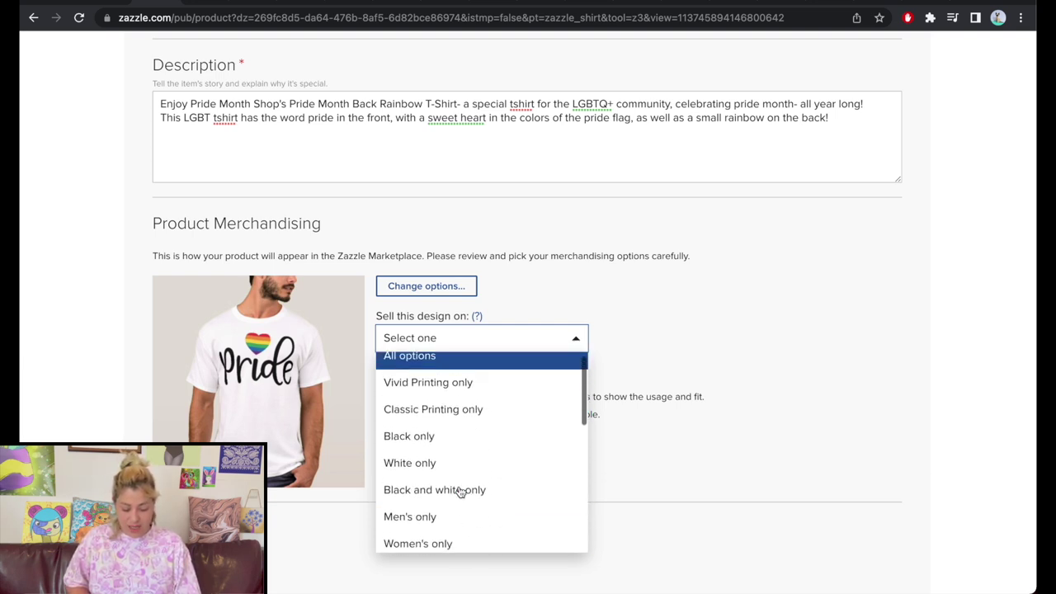
left_click(454, 465)
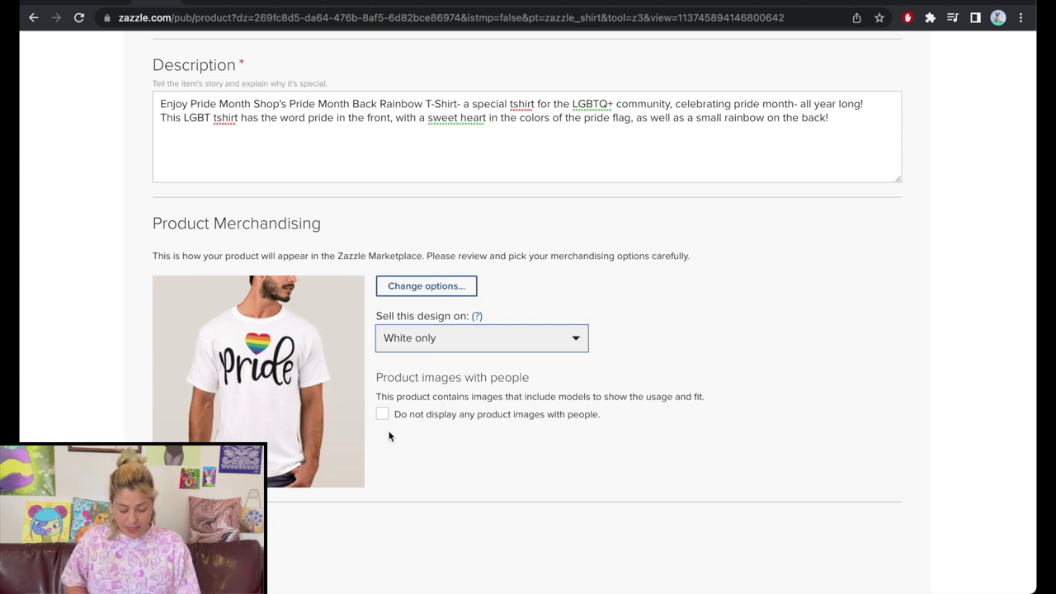
scroll(364, 240, "down", 4)
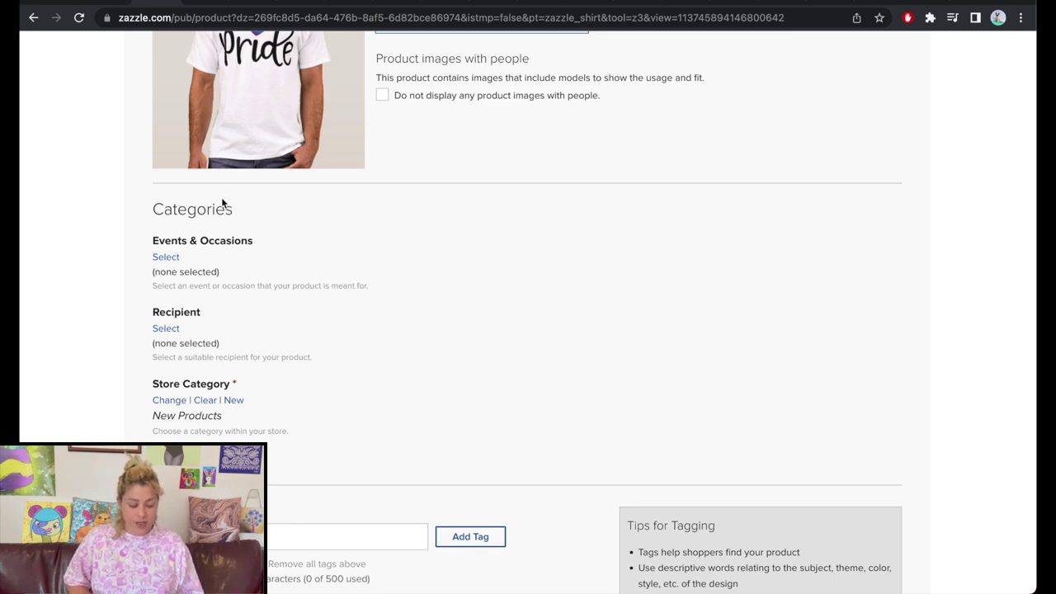
Browse the Holidays and Occasions lists in the event category picker
left_click(169, 258)
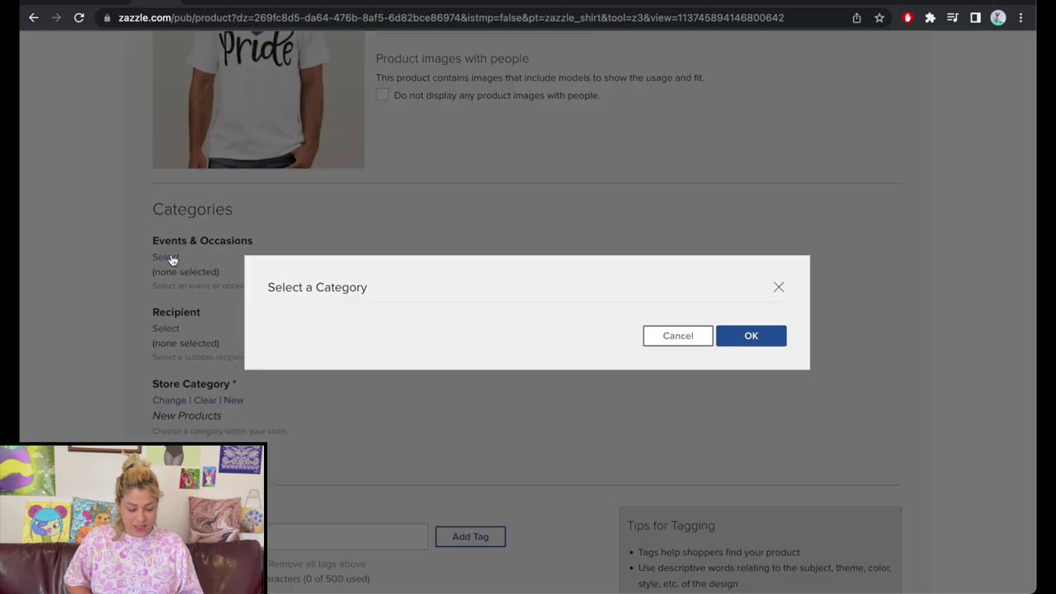
left_click(307, 254)
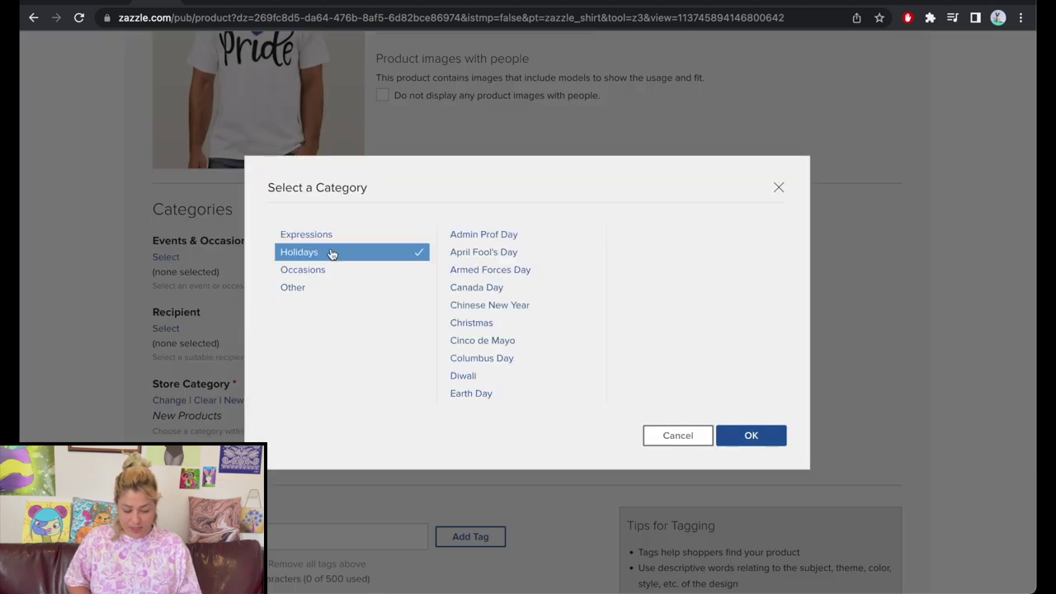
scroll(508, 321, "down", 10)
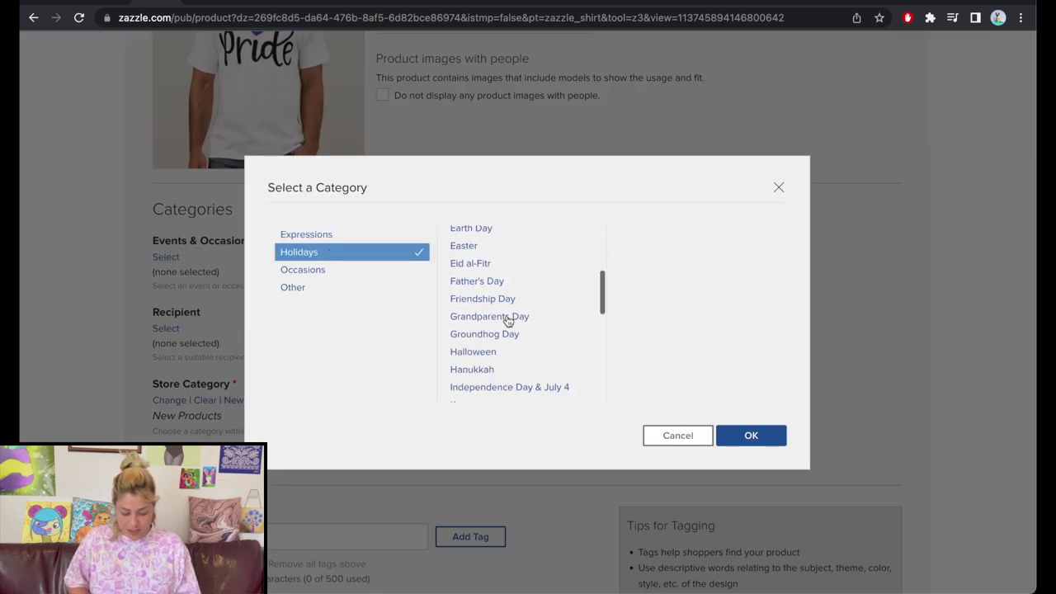
scroll(508, 321, "down", 3)
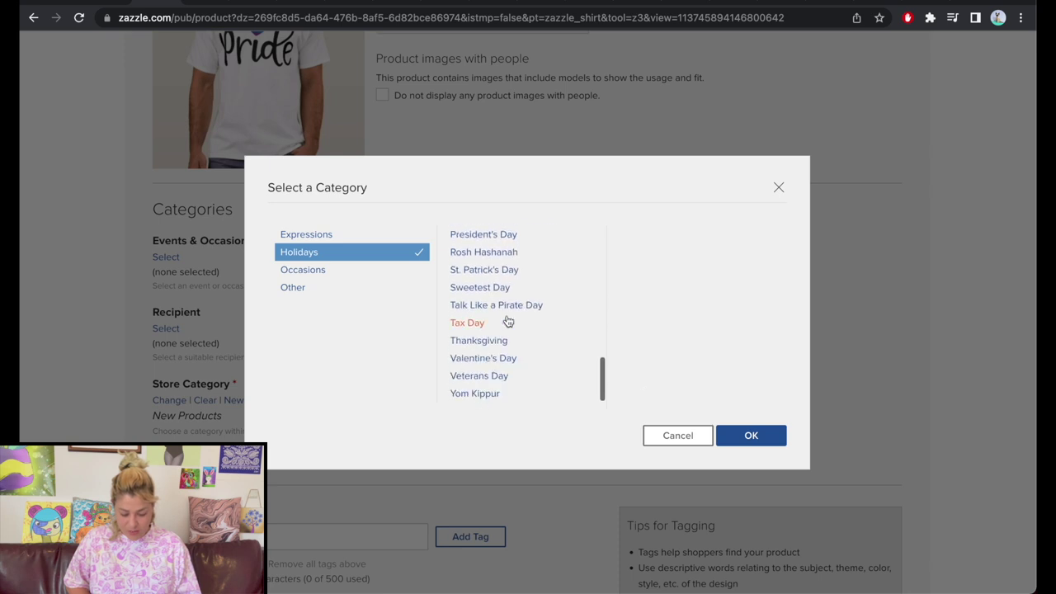
scroll(521, 376, "up", 5)
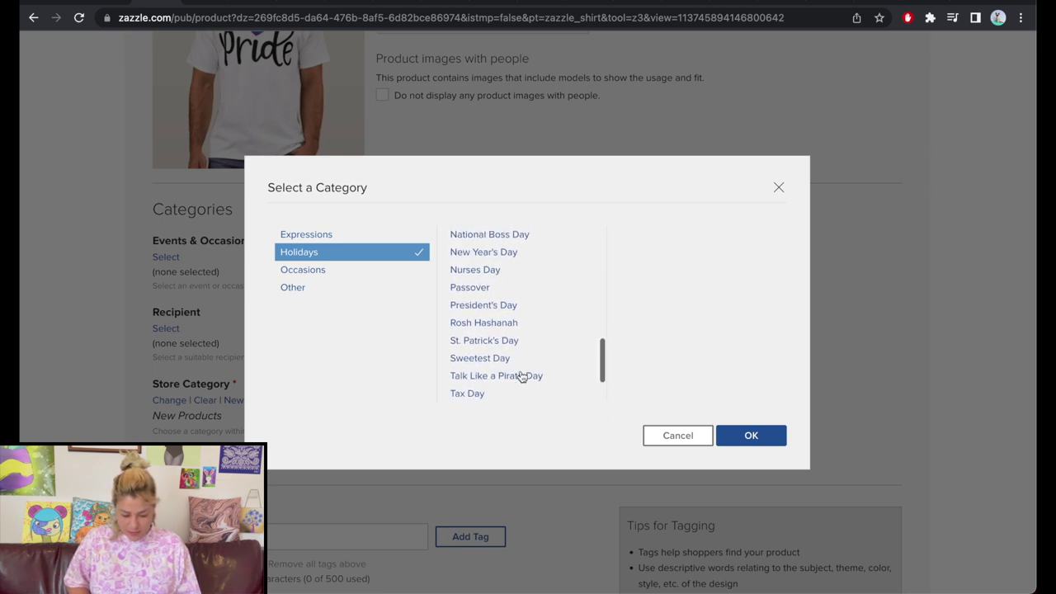
scroll(521, 376, "up", 5)
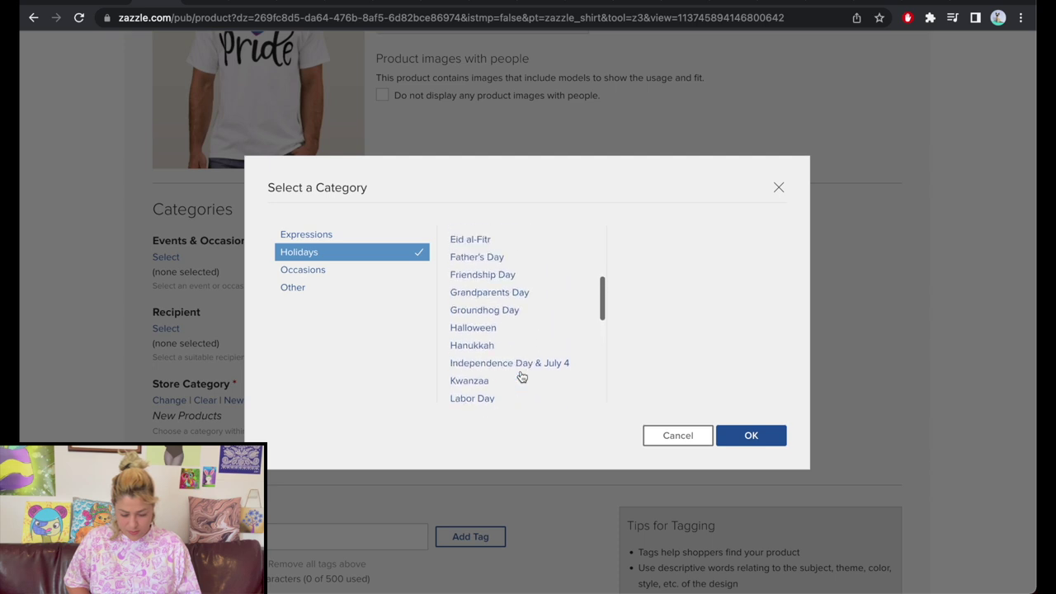
left_click(314, 271)
scroll(536, 307, "down", 2)
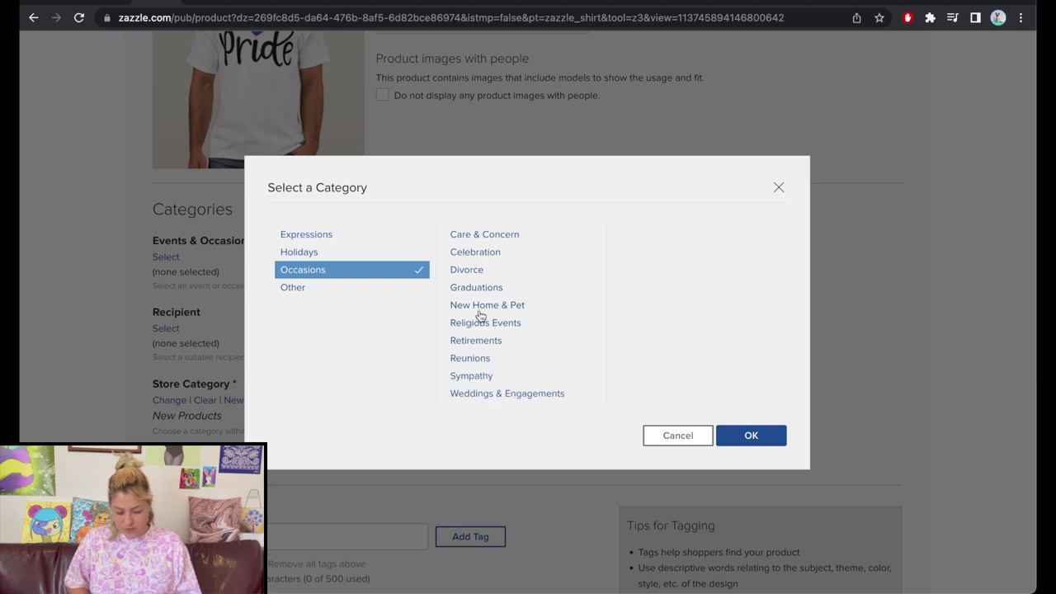
scroll(509, 272, "up", 2)
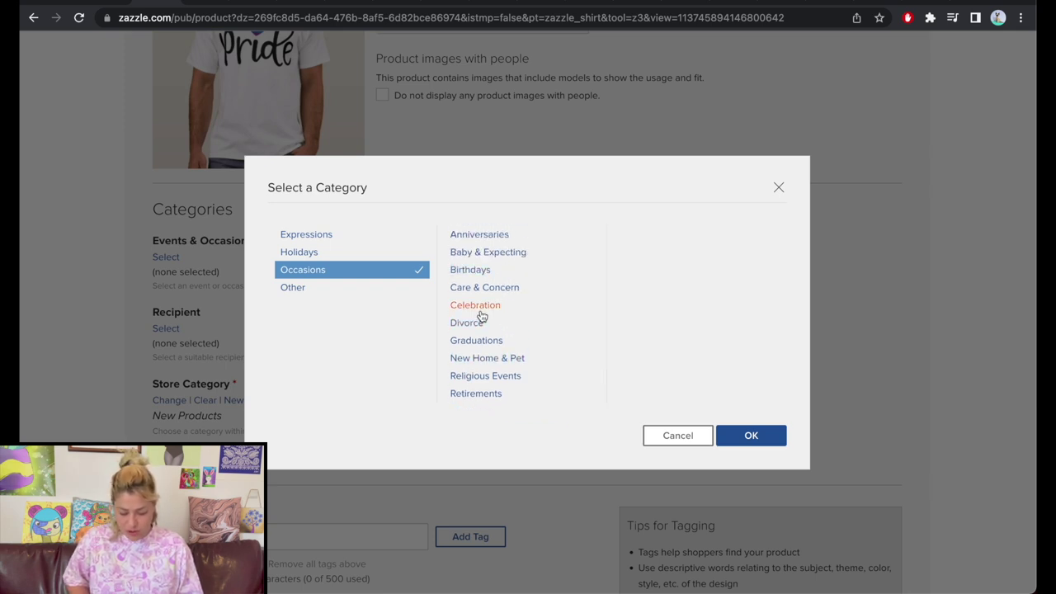
scroll(480, 308, "down", 2)
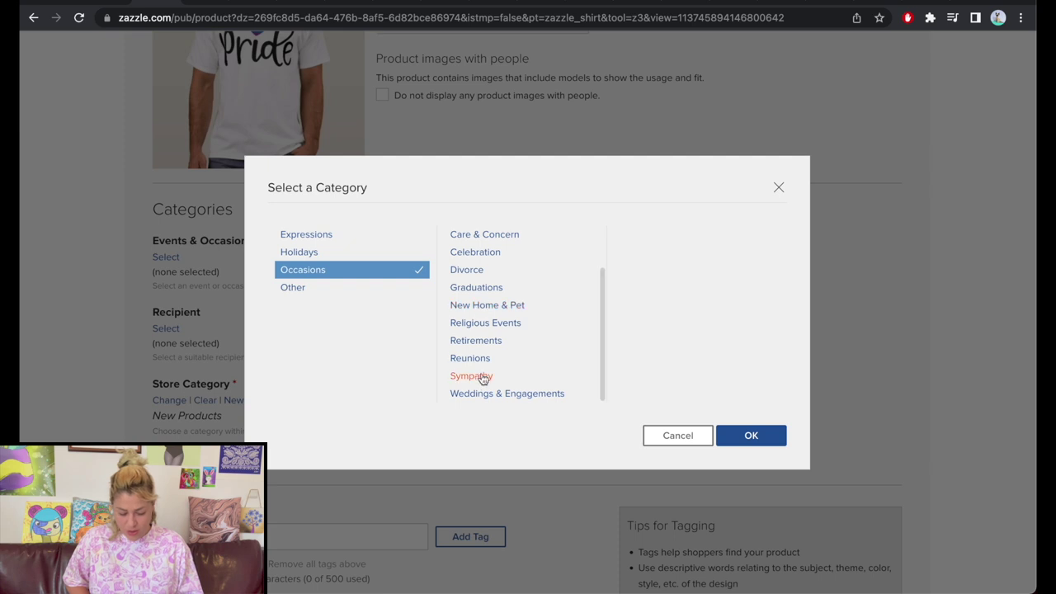
Look through Other and Expressions > Love, then close the picker without choosing
left_click(326, 289)
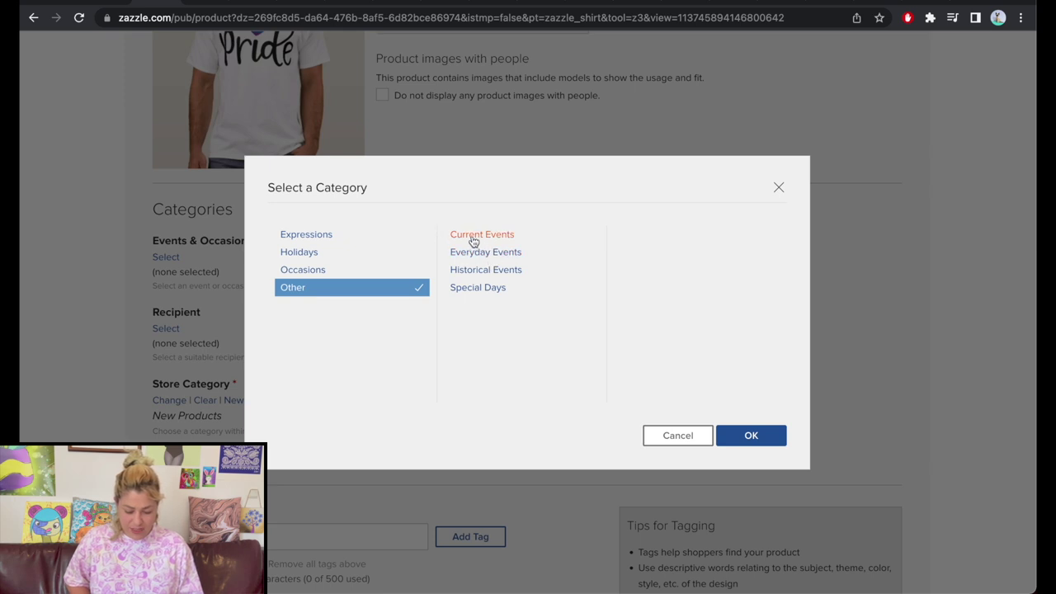
left_click(305, 235)
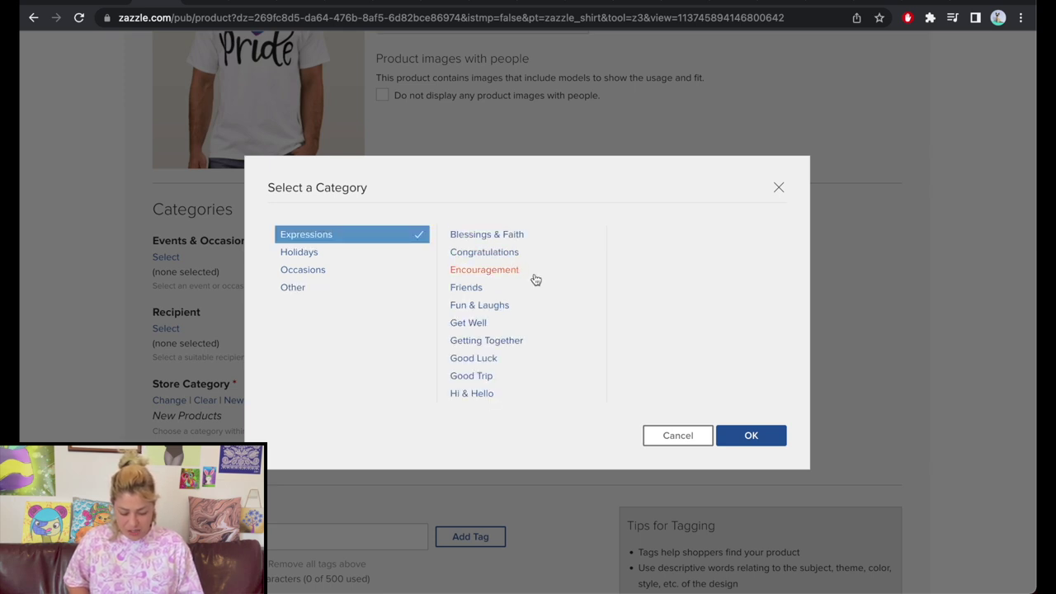
scroll(535, 280, "down", 4)
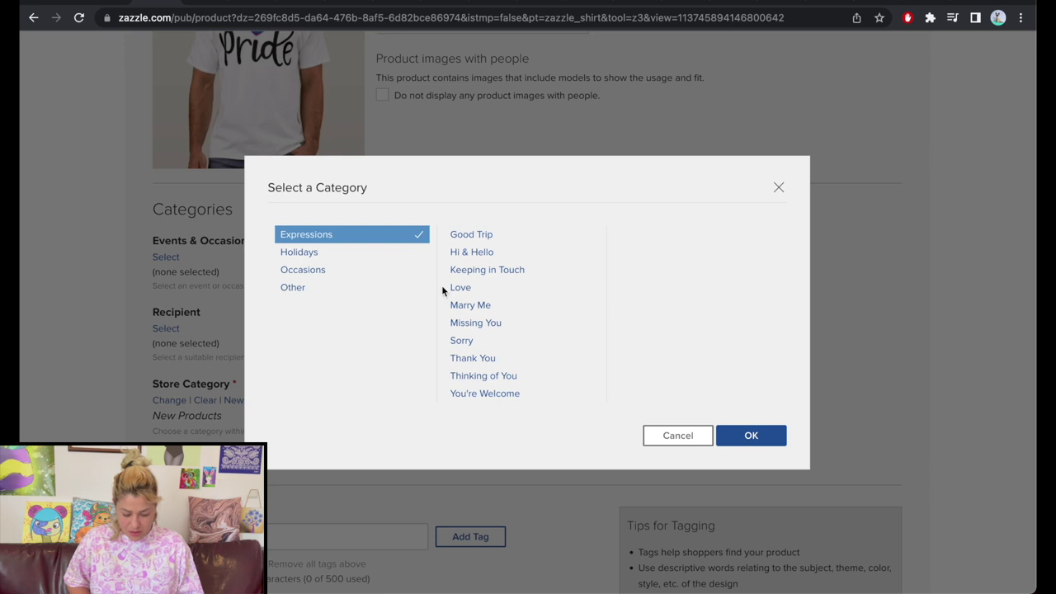
left_click(461, 288)
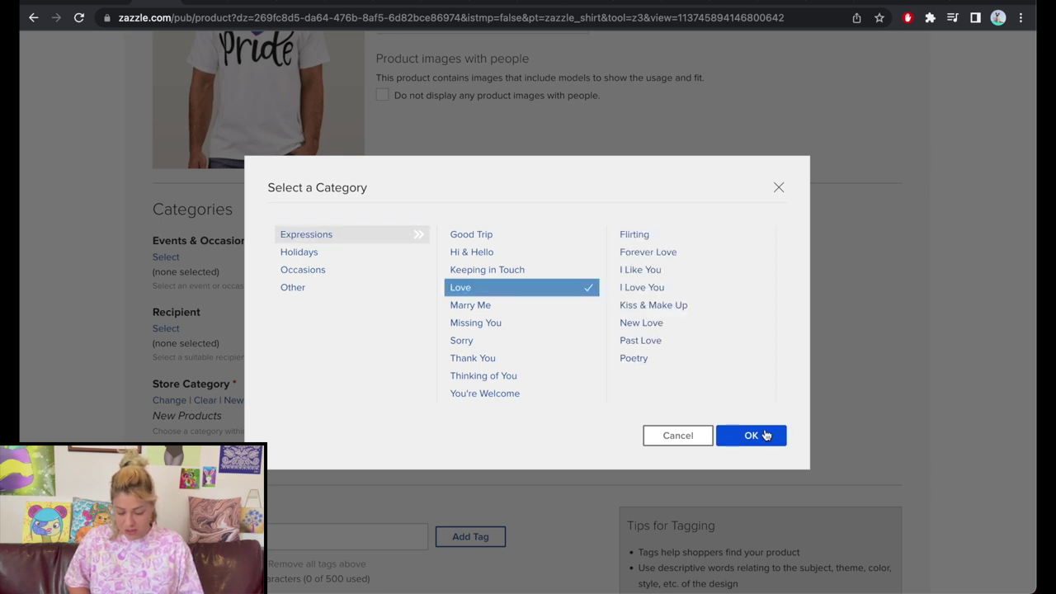
scroll(451, 278, "up", 4)
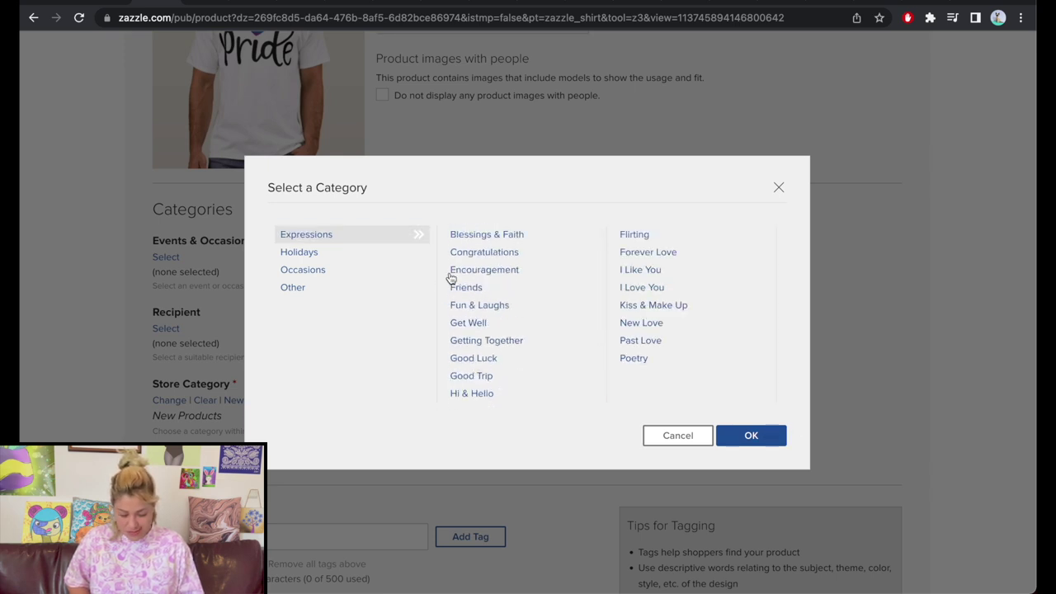
scroll(450, 277, "down", 4)
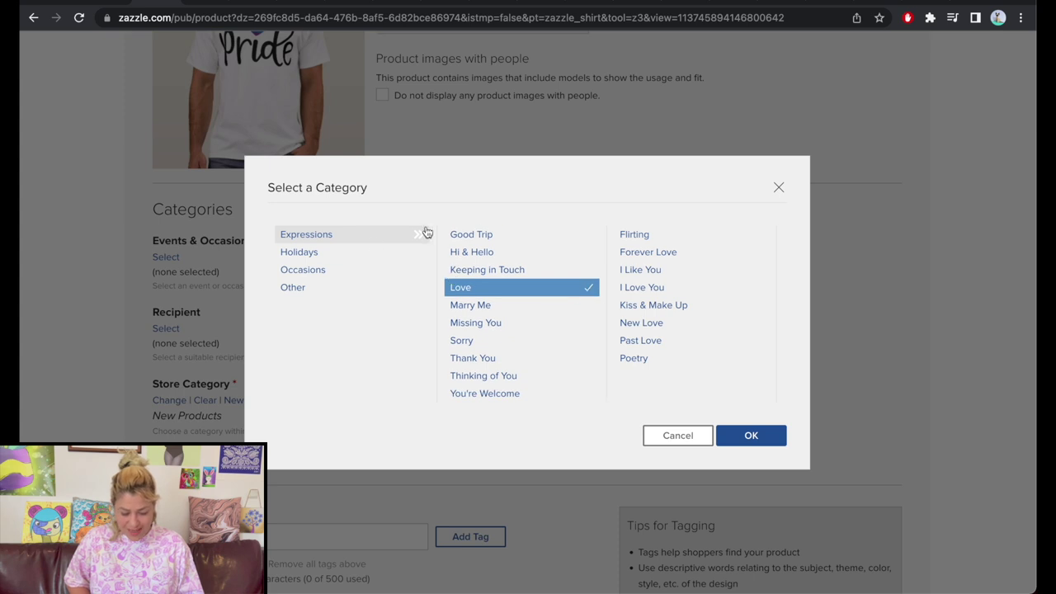
left_click(777, 187)
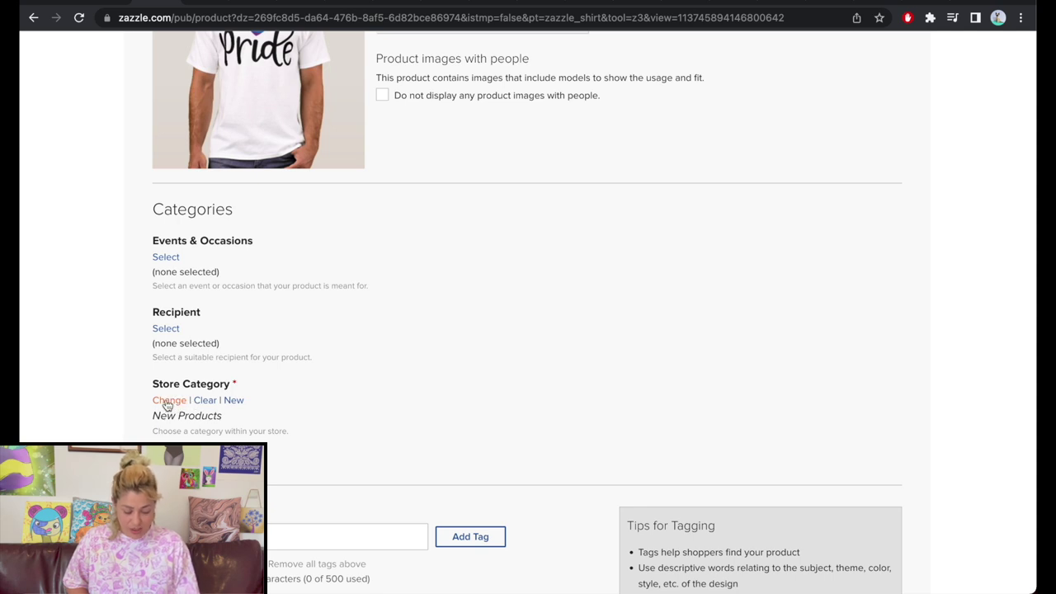
Replace the store category with New Products
left_click(204, 401)
left_click(162, 400)
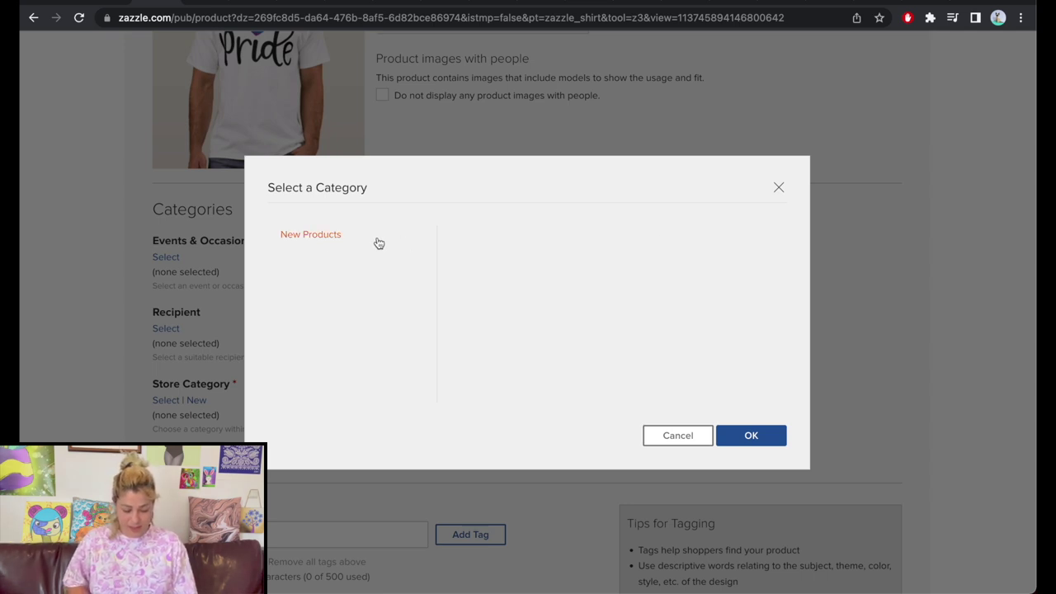
left_click(311, 236)
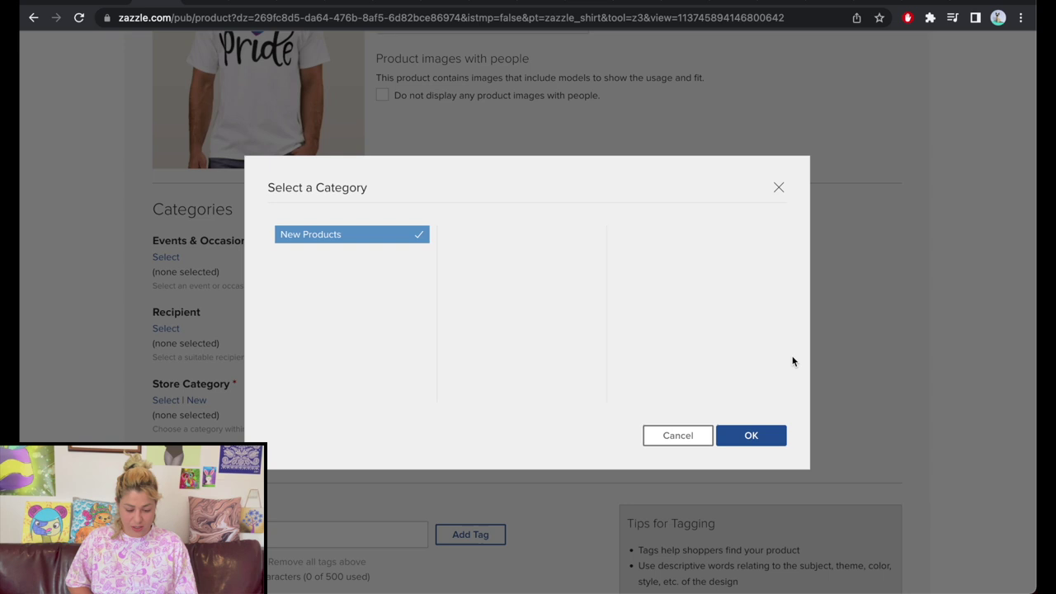
left_click(747, 436)
scroll(355, 394, "down", 1)
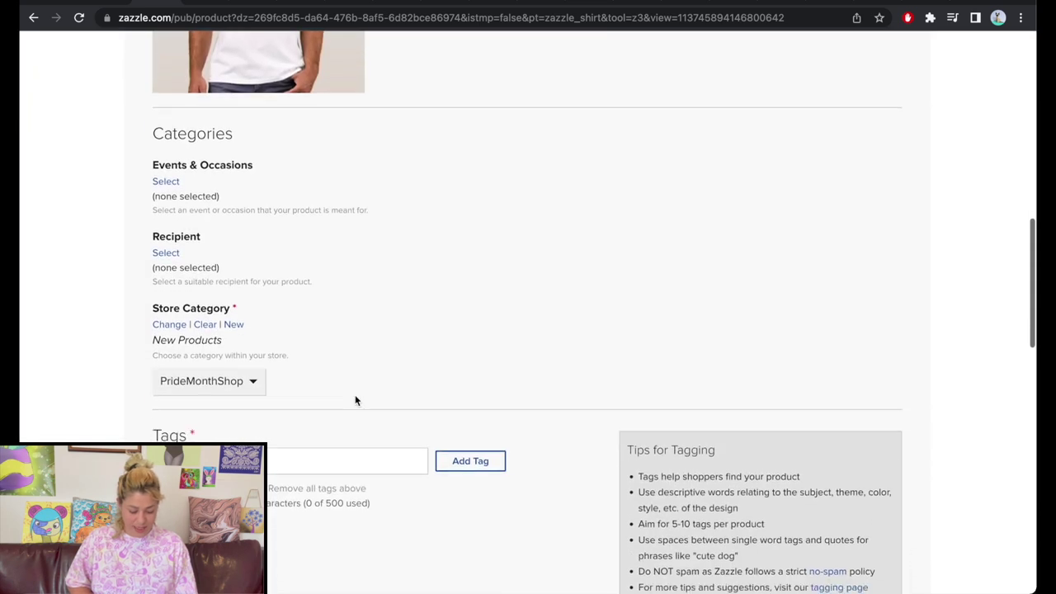
left_click(286, 453)
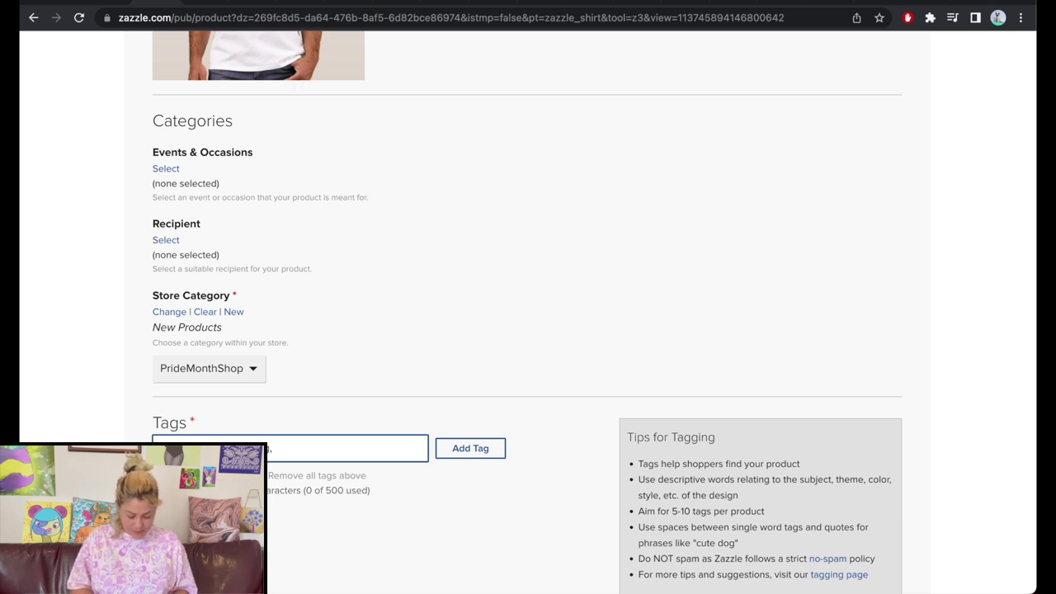
Add tags rainbow pride, pride tshirt, pride men, gay, lesbian, pansexual and pride celebration
type("ainbow pride")
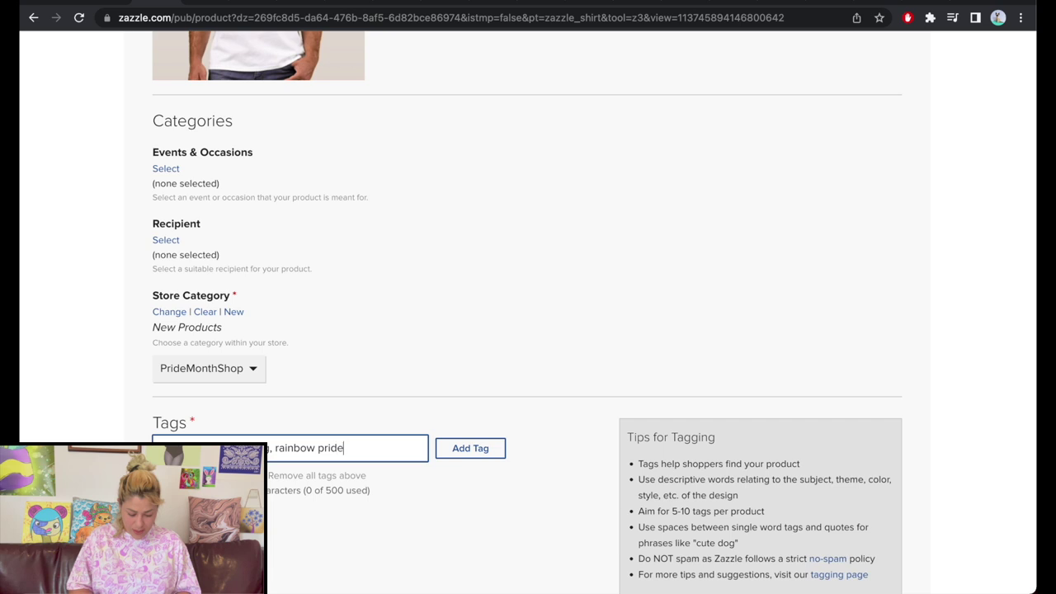
type(", pride tshirt, pride men")
key("Return")
scroll(452, 319, "down", 3)
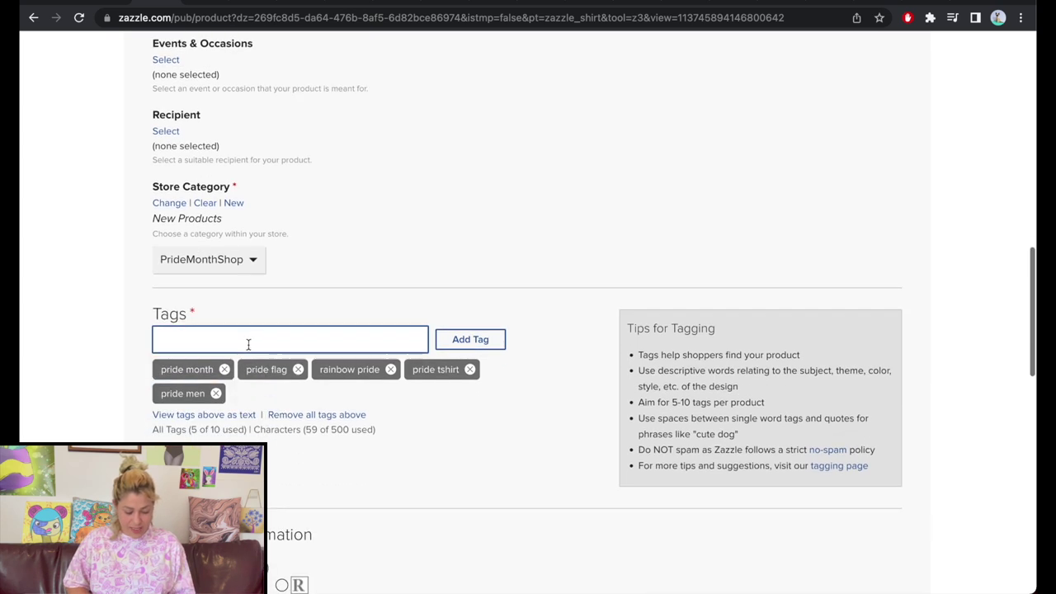
type("gay,lesbi")
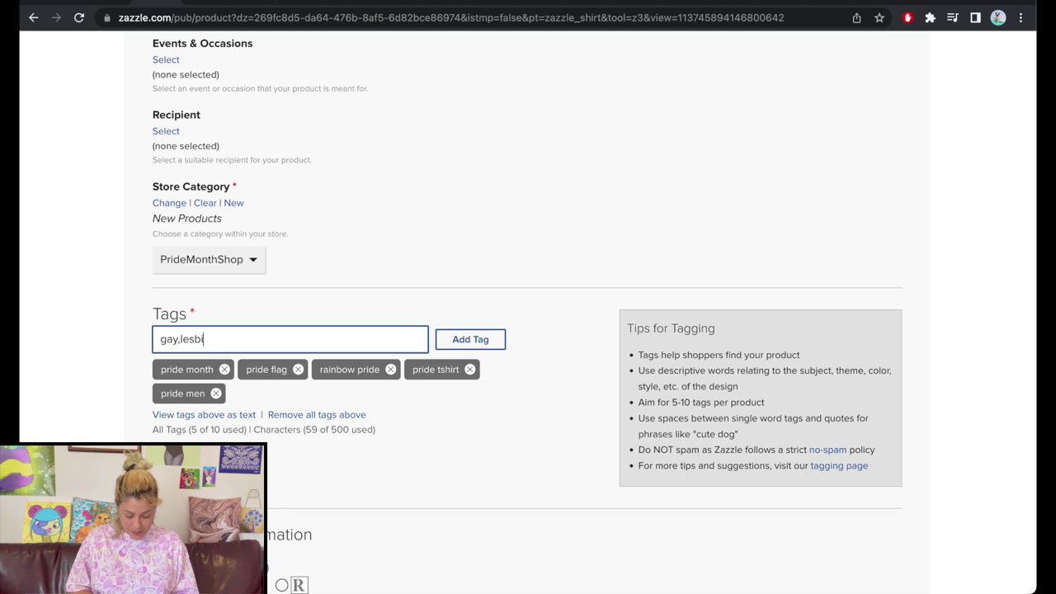
type("an,pansexua")
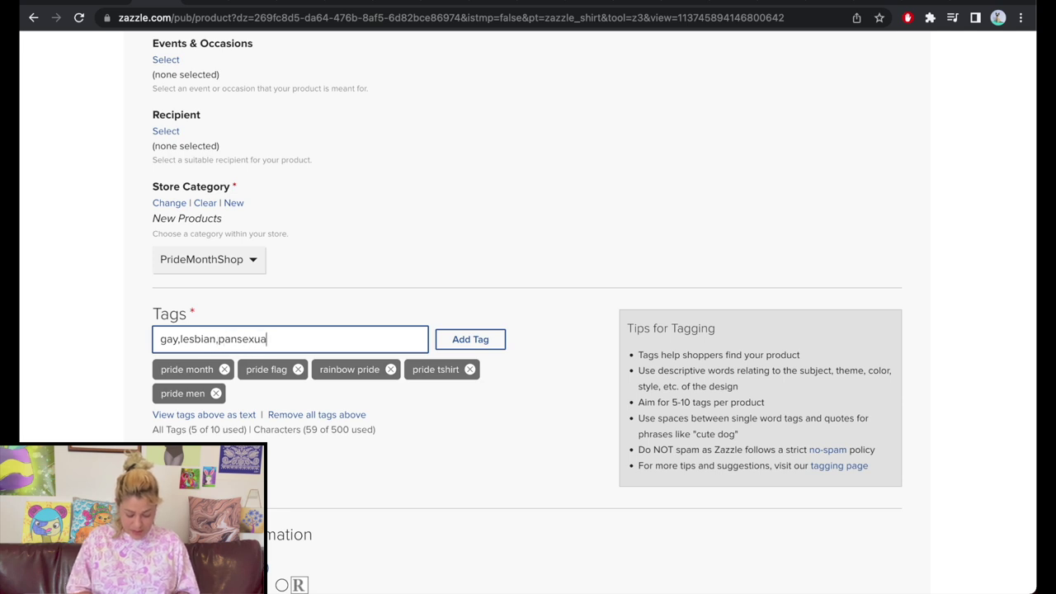
type("l,pride celebration")
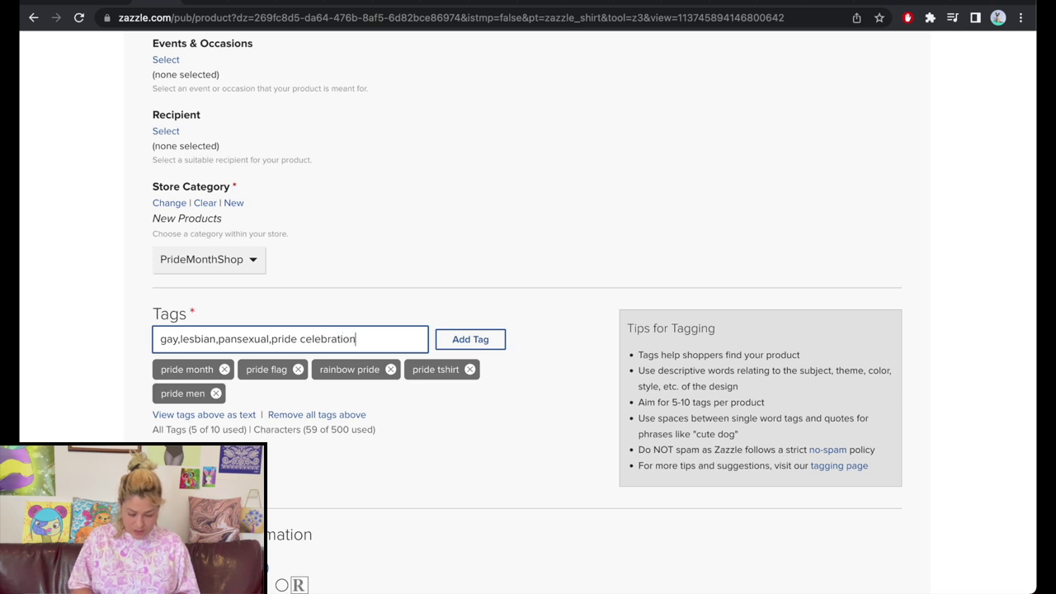
key("Return")
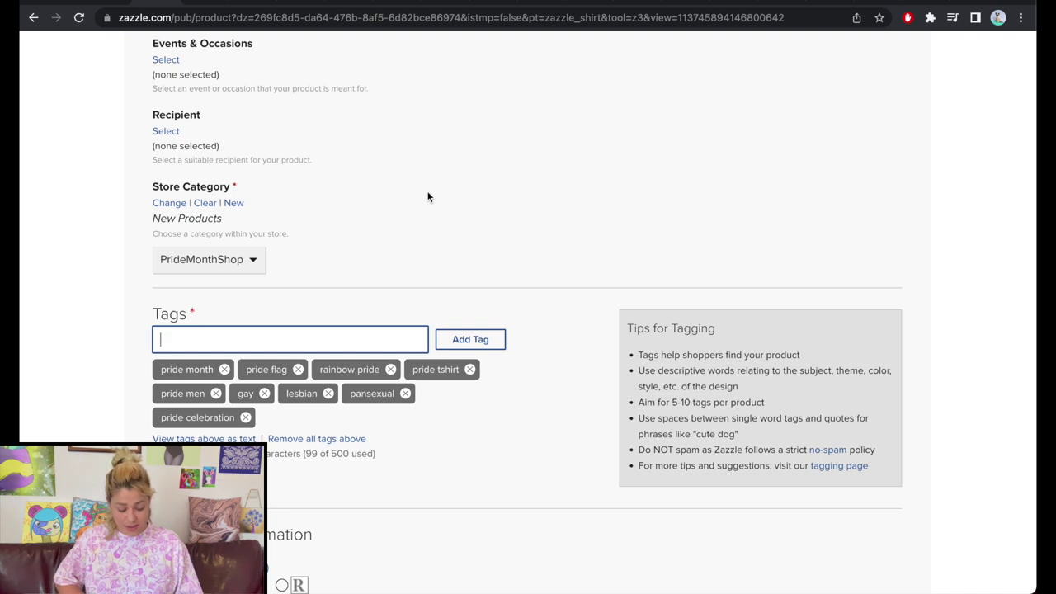
scroll(427, 196, "down", 5)
Keep the audience rating at G, disable shopper customization, and raise the royalty from 5% to 15%
left_click(175, 340)
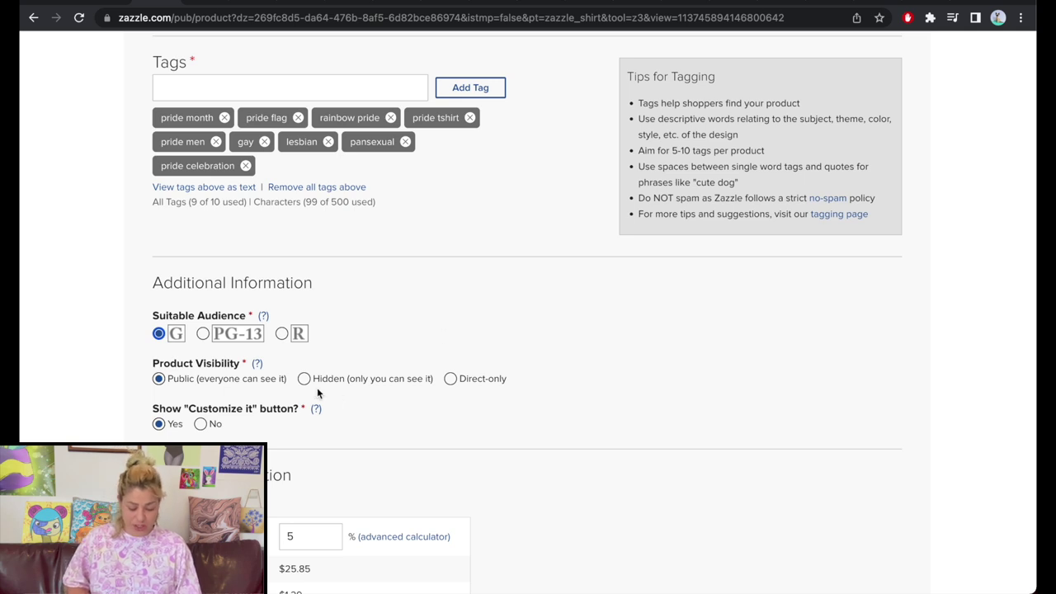
left_click(209, 427)
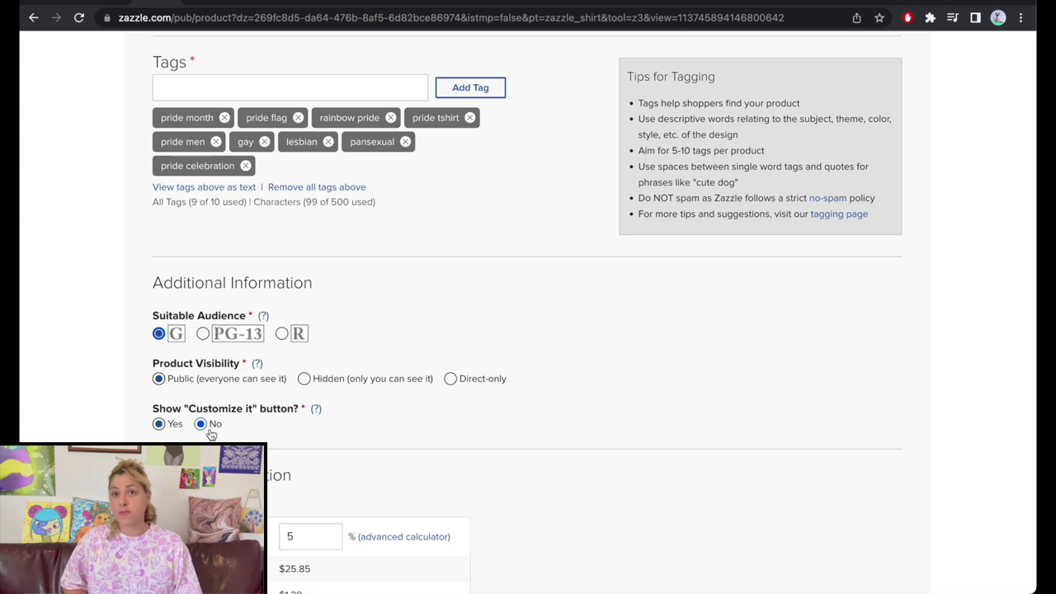
scroll(211, 435, "down", 3)
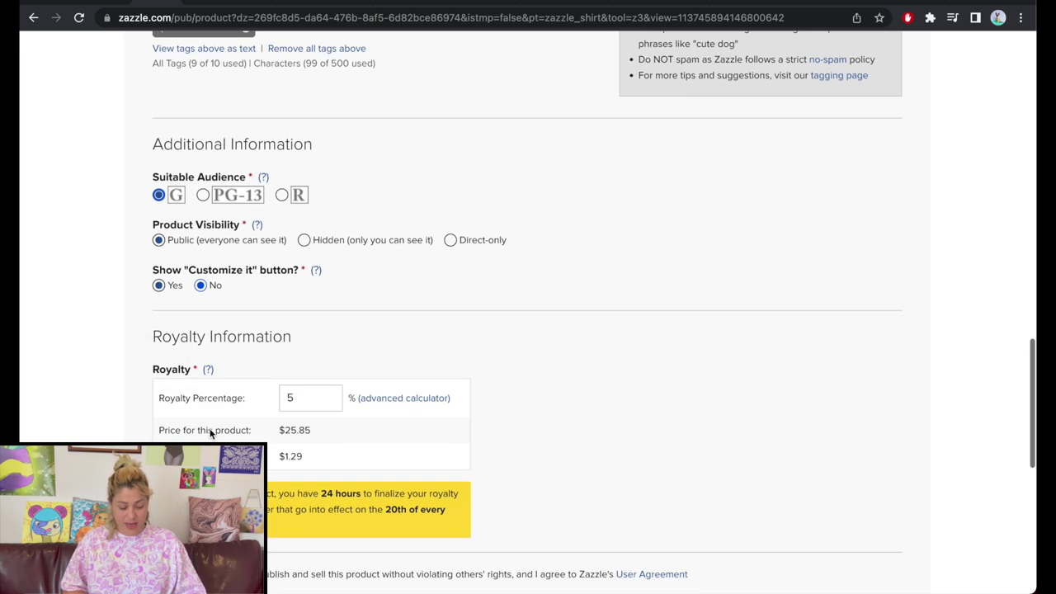
double_click(289, 390)
type("15")
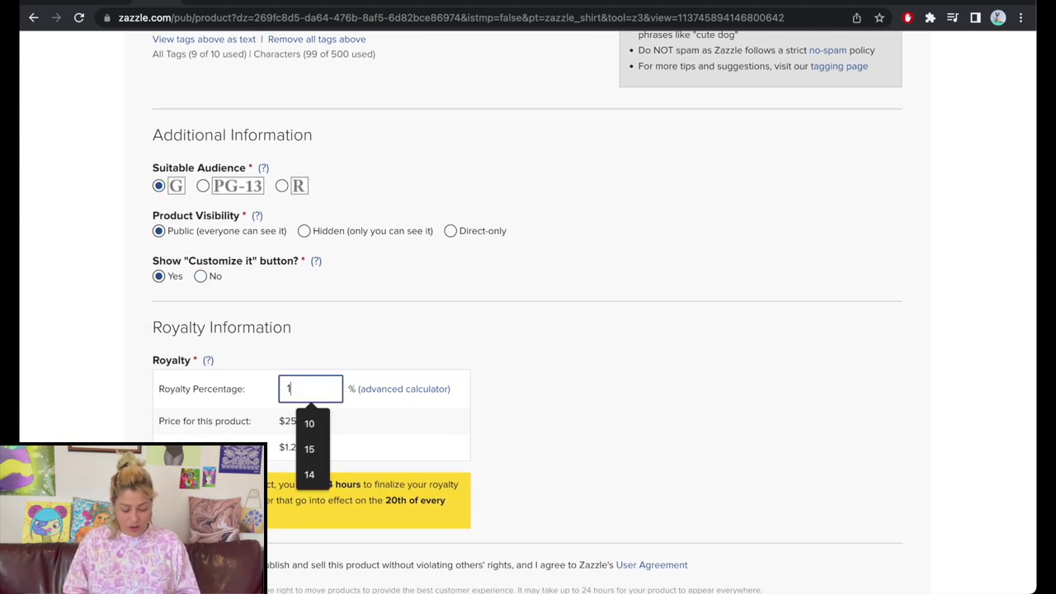
left_click(530, 428)
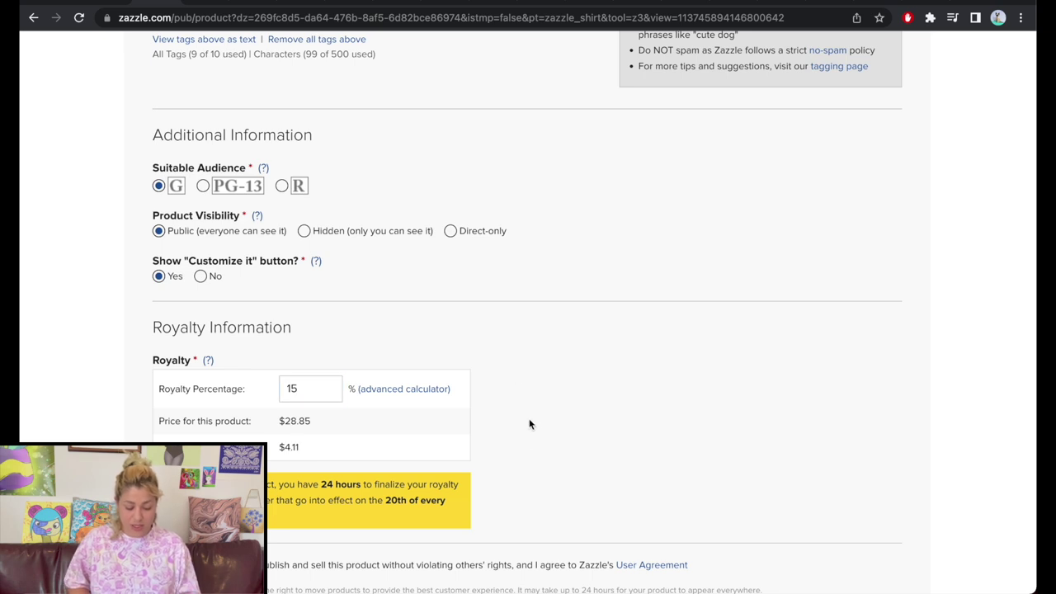
Accept the publishing rights agreement and post the t-shirt for sale
scroll(506, 346, "down", 3)
left_click(159, 421)
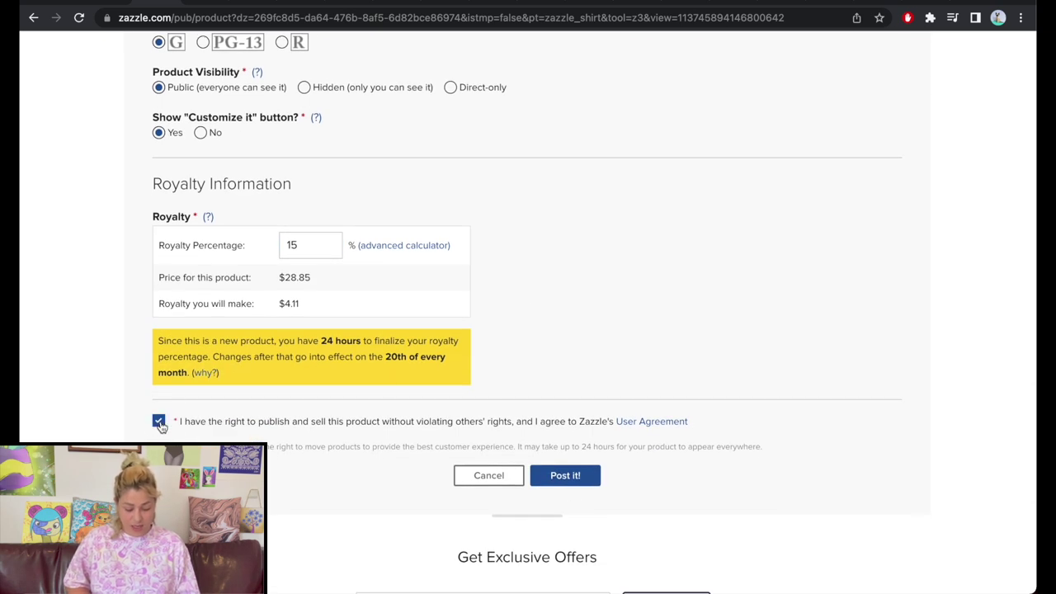
left_click(569, 478)
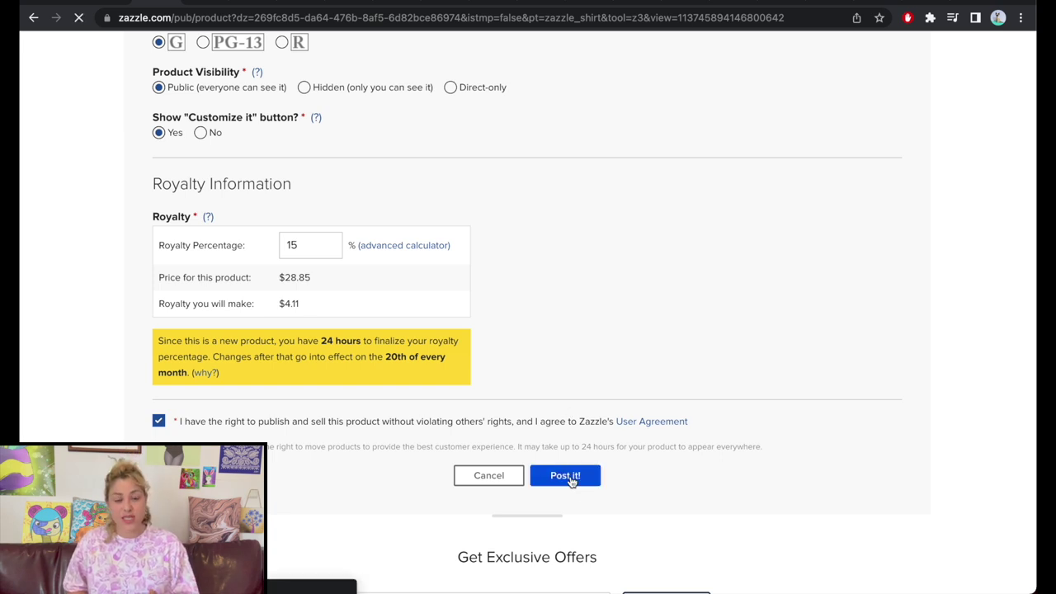
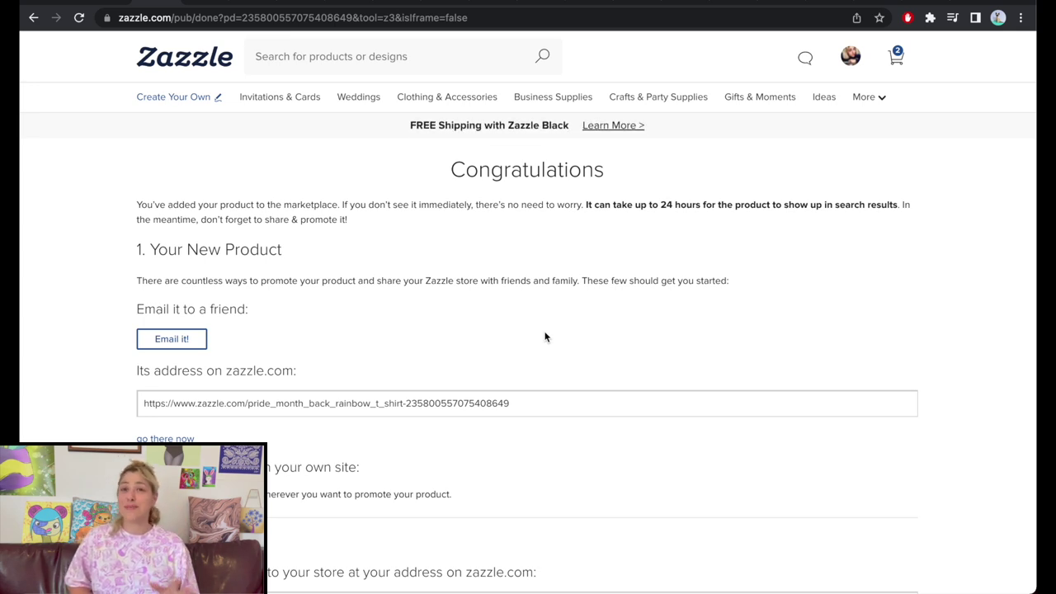
List the shop's products and check the Pride t-shirt's collection options without adding it anywhere
scroll(350, 299, "down", 2)
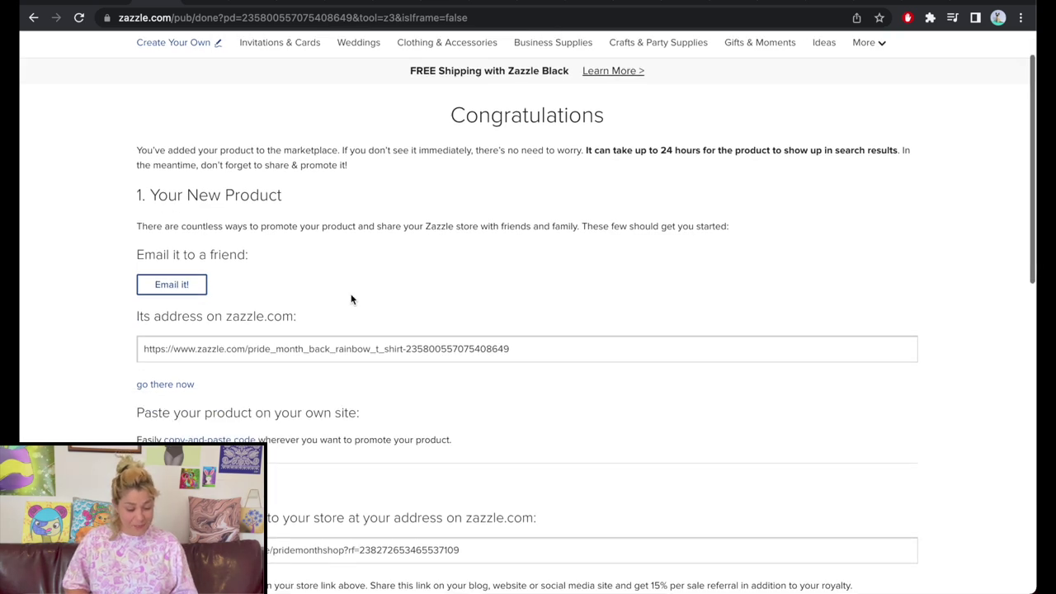
scroll(429, 269, "up", 2)
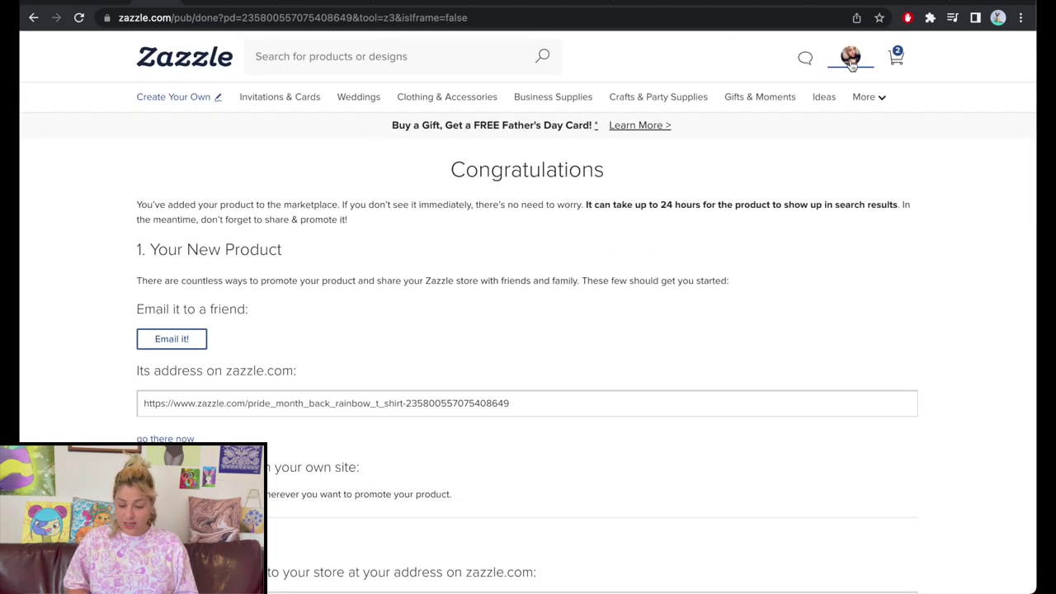
mouse_move(850, 58)
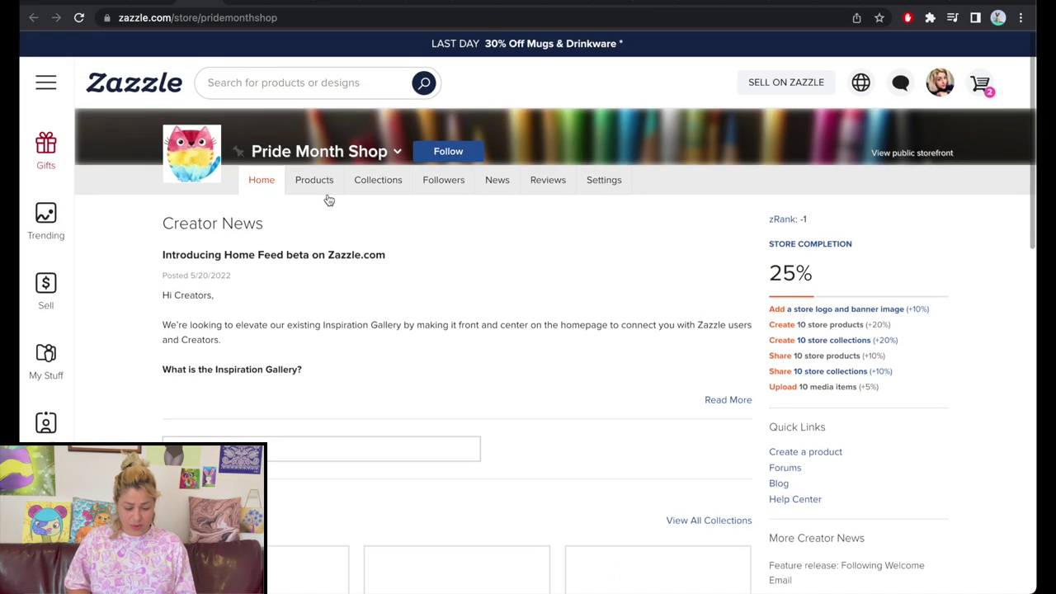
left_click(316, 191)
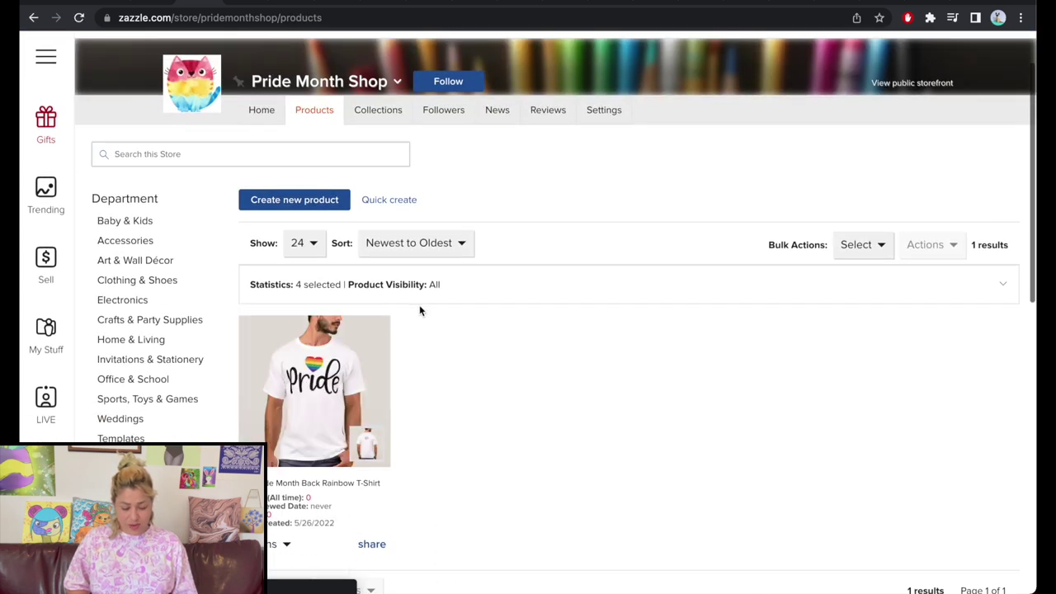
scroll(419, 306, "down", 2)
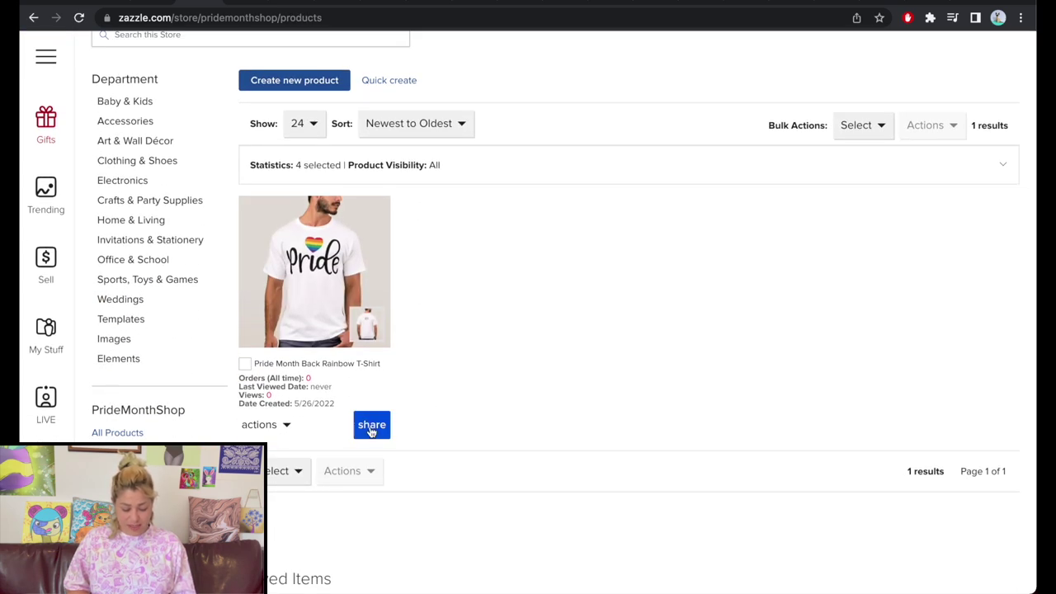
left_click(285, 426)
left_click(285, 334)
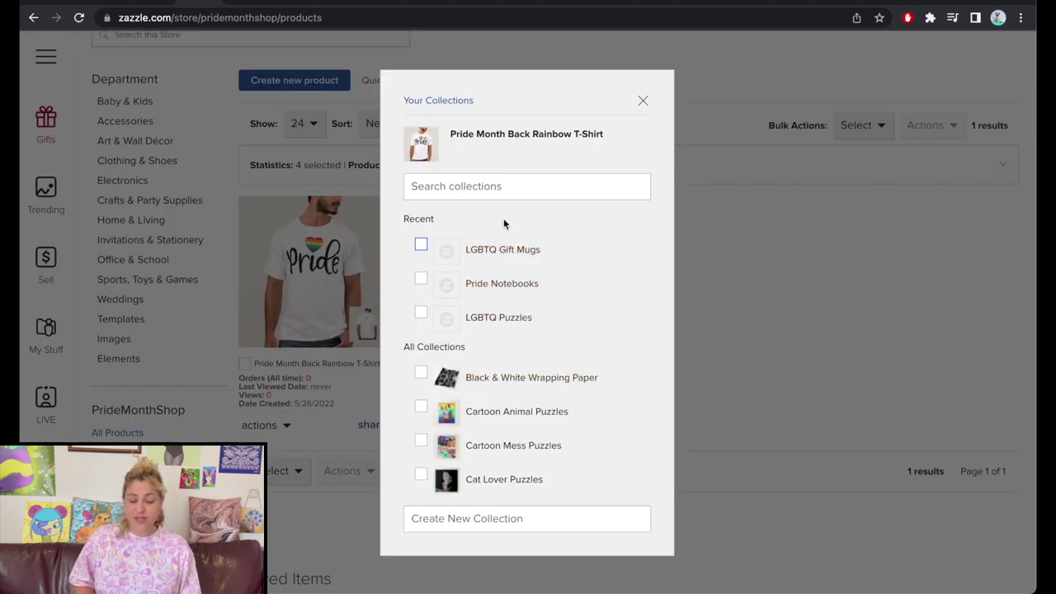
left_click(643, 102)
scroll(484, 320, "up", 1)
scroll(484, 320, "up", 2)
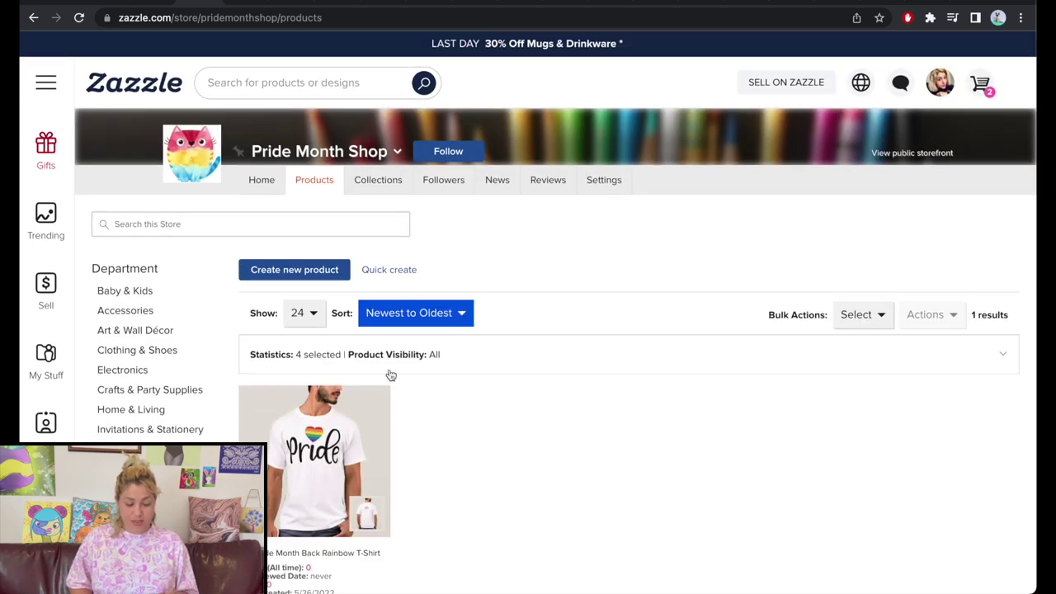
Try the public storefront view, then return to the publishing confirmation page
left_click(903, 162)
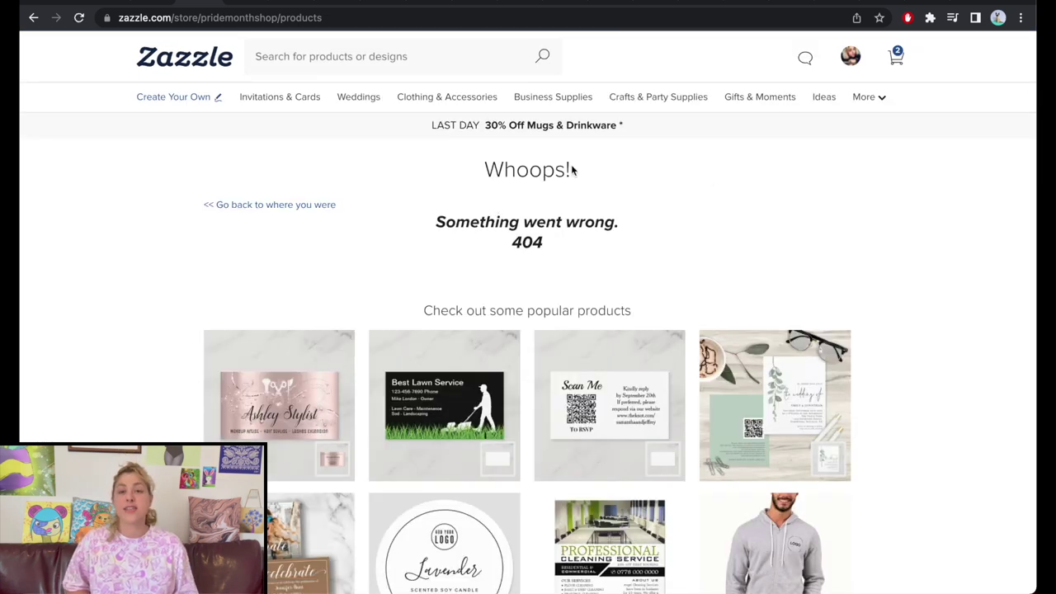
left_click(33, 18)
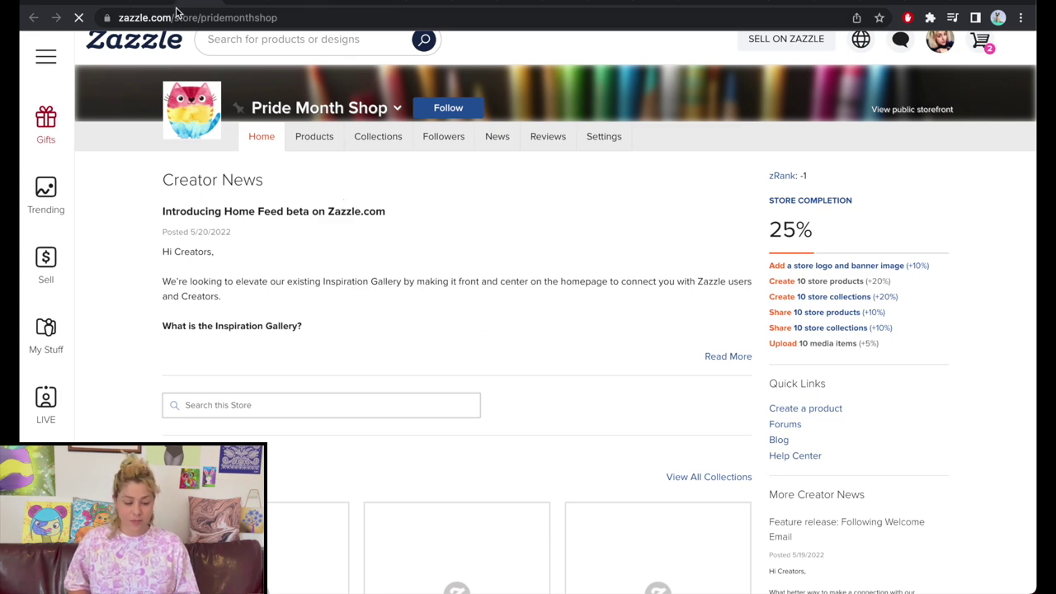
left_click(146, 3)
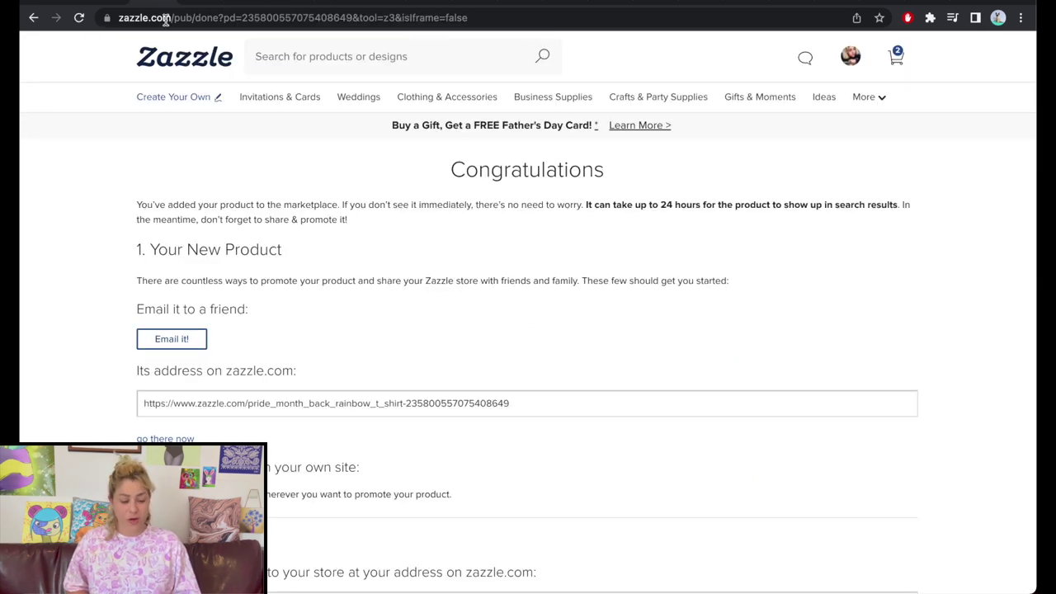
scroll(339, 270, "down", 2)
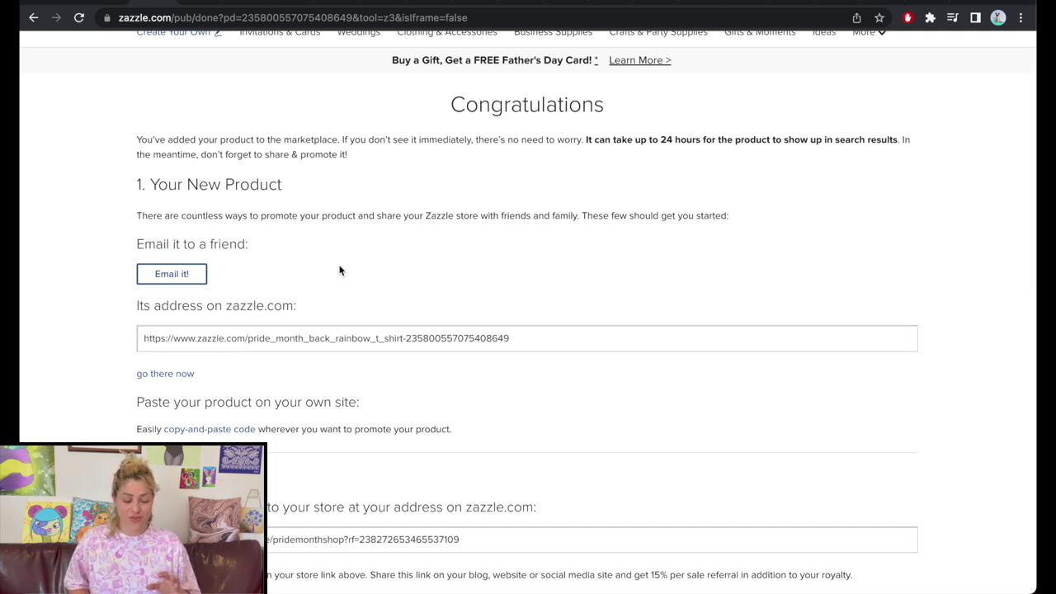
Copy the new t-shirt's product URL and open it in the shop tab
left_click(332, 338)
key("super+c")
key("ctrl+Tab")
left_click(202, 17)
key("super+v")
key("Return")
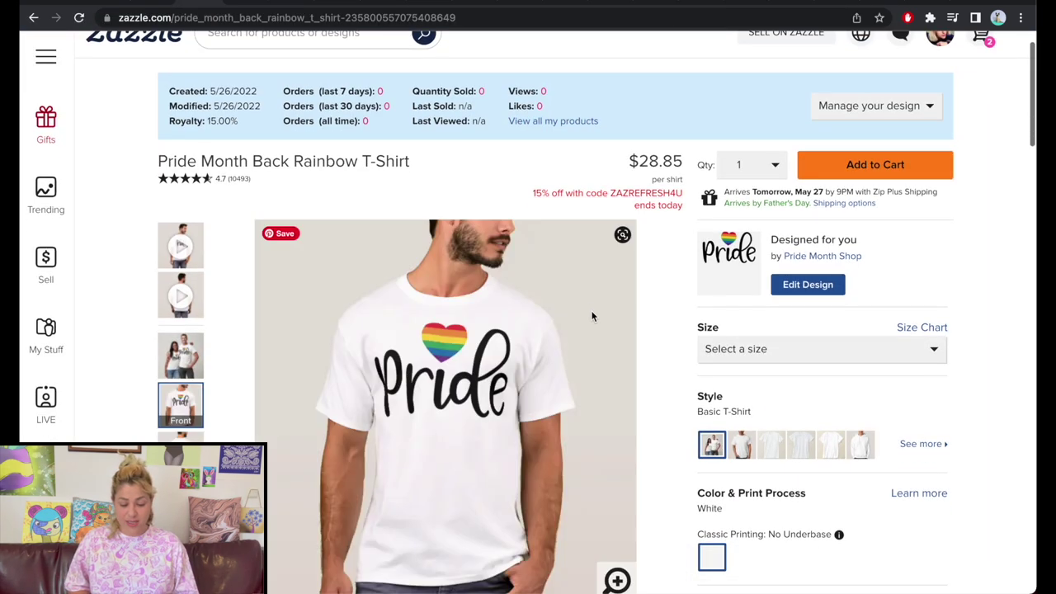
Back on the publishing confirmation page, select the shop's web address
scroll(590, 312, "down", 2)
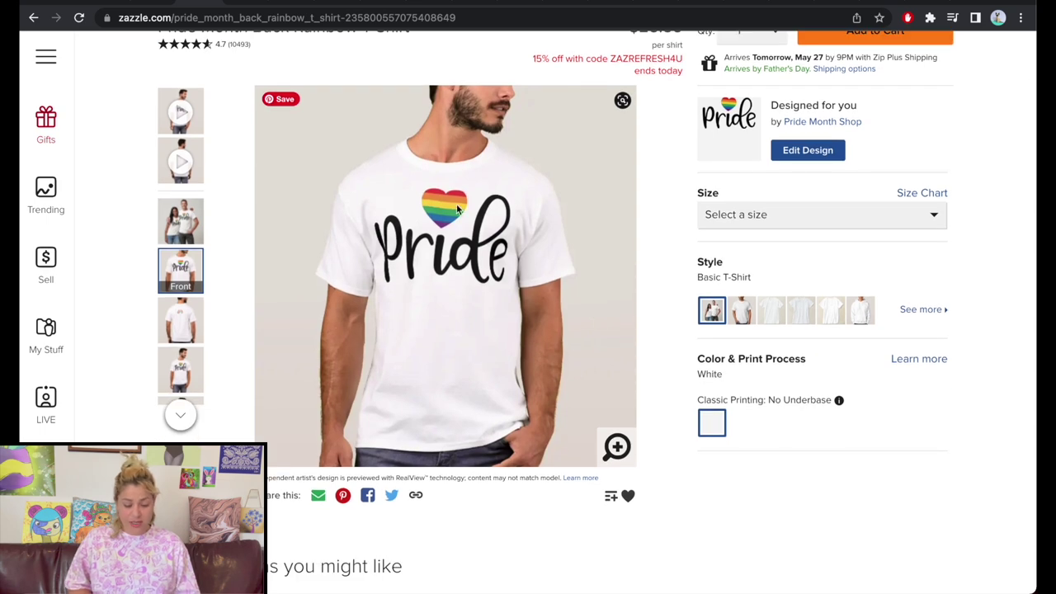
scroll(319, 339, "up", 3)
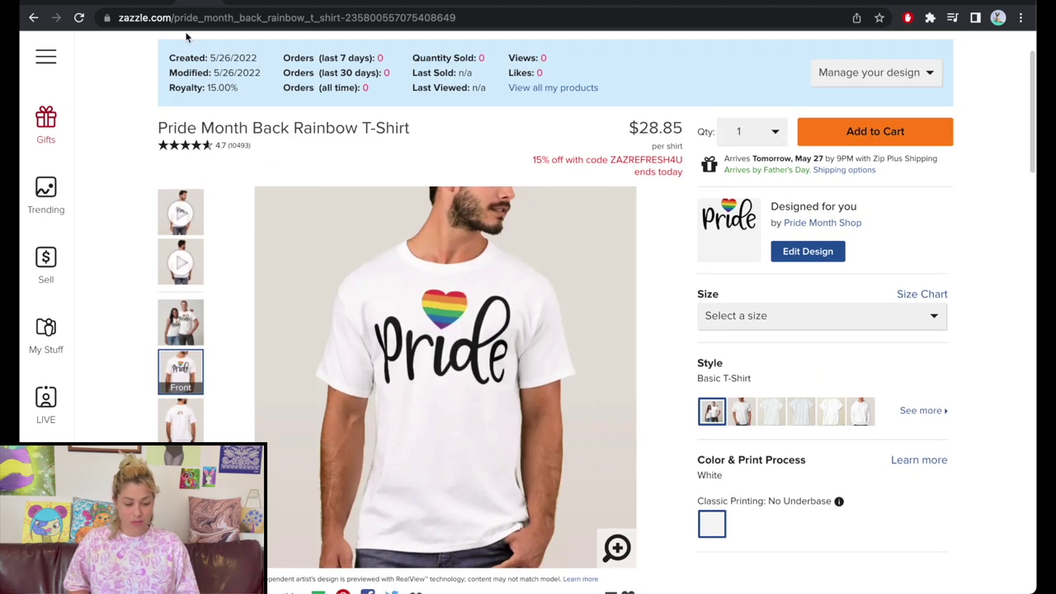
key("ctrl+shift+Tab")
scroll(517, 163, "down", 2)
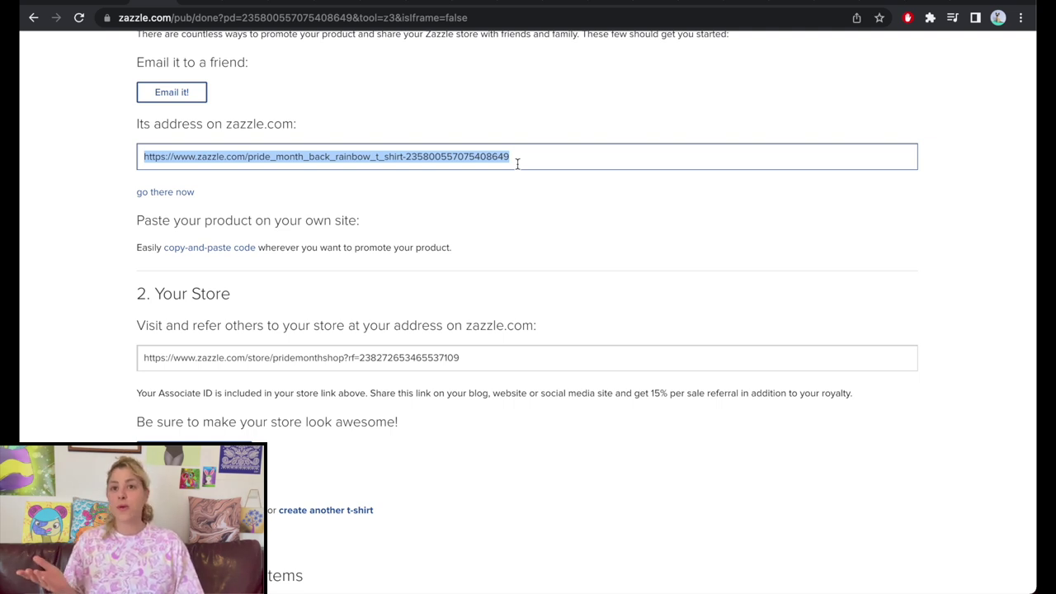
left_click(502, 358)
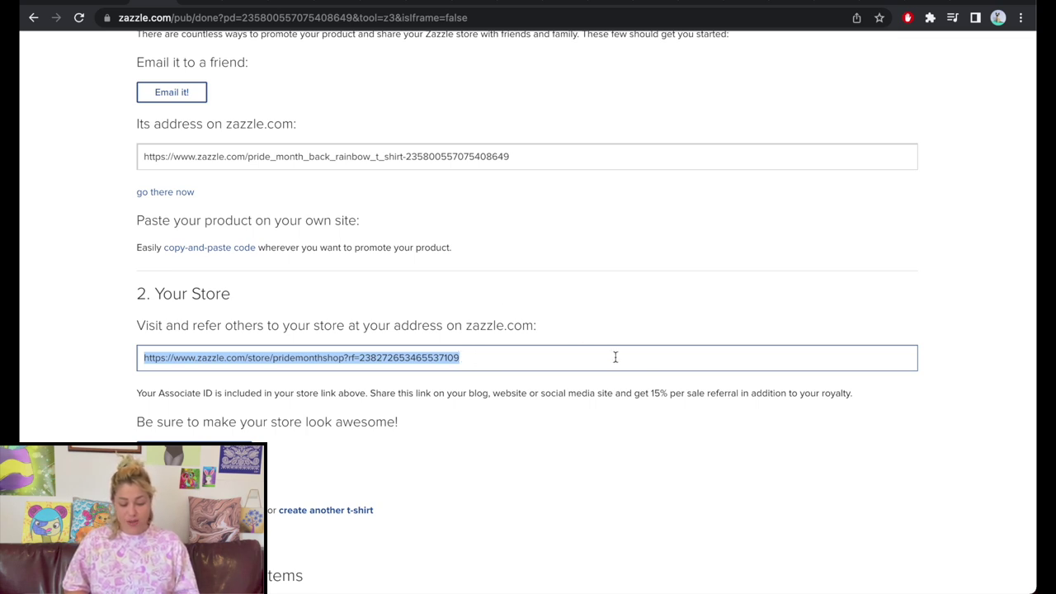
Return to the Pride t-shirt's product page and bring up Start Creating
scroll(621, 330, "down", 2)
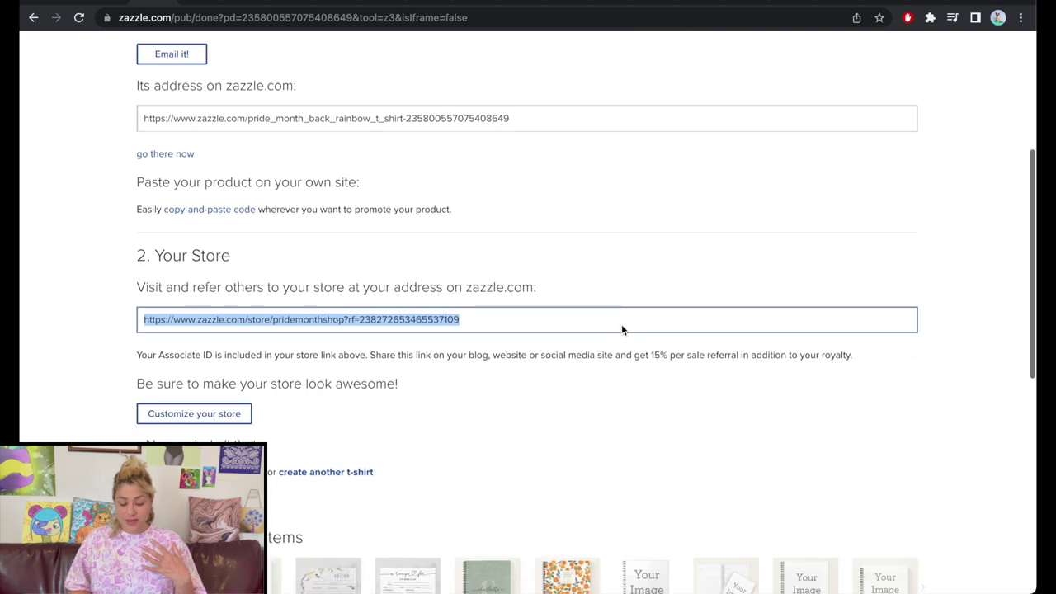
scroll(484, 343, "down", 2)
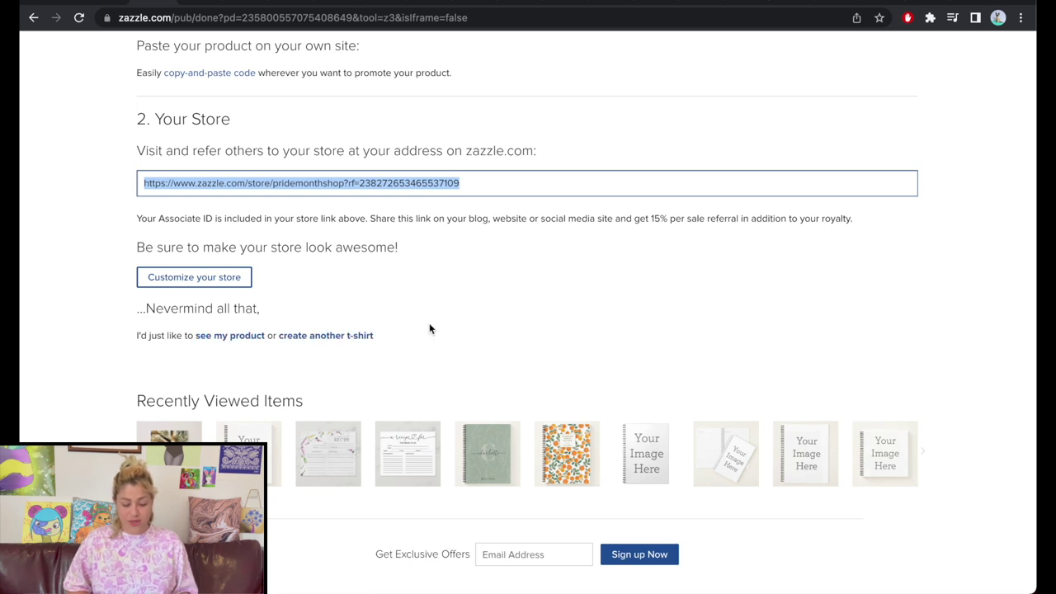
scroll(429, 329, "up", 5)
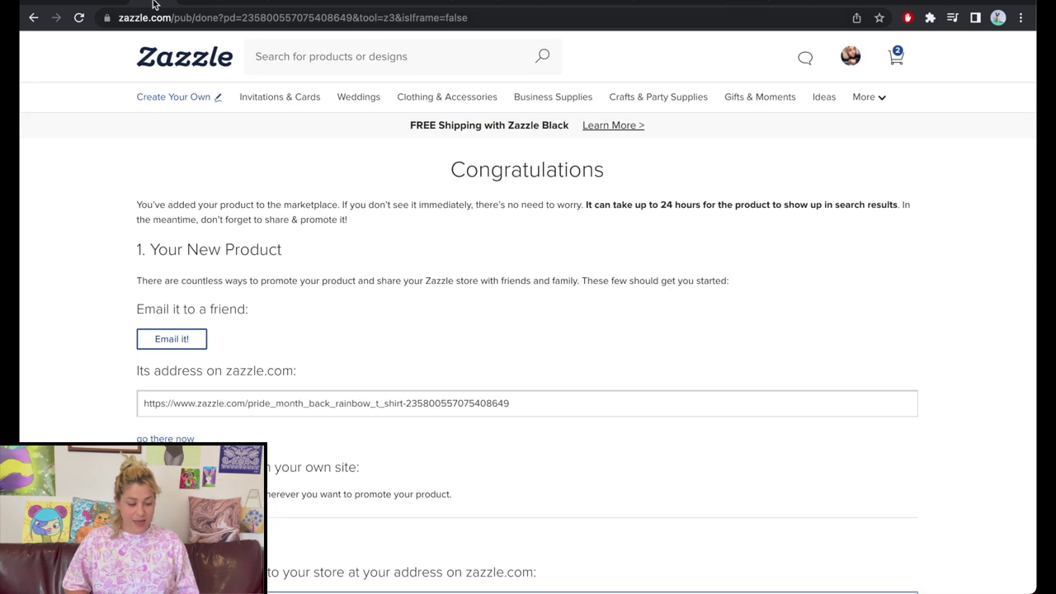
left_click(206, 1)
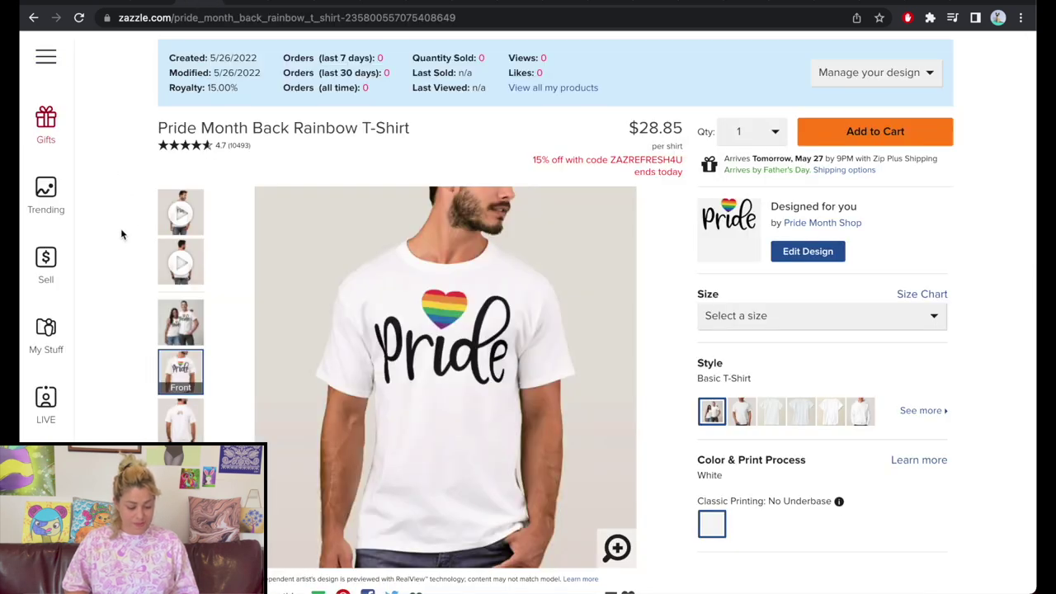
left_click(45, 56)
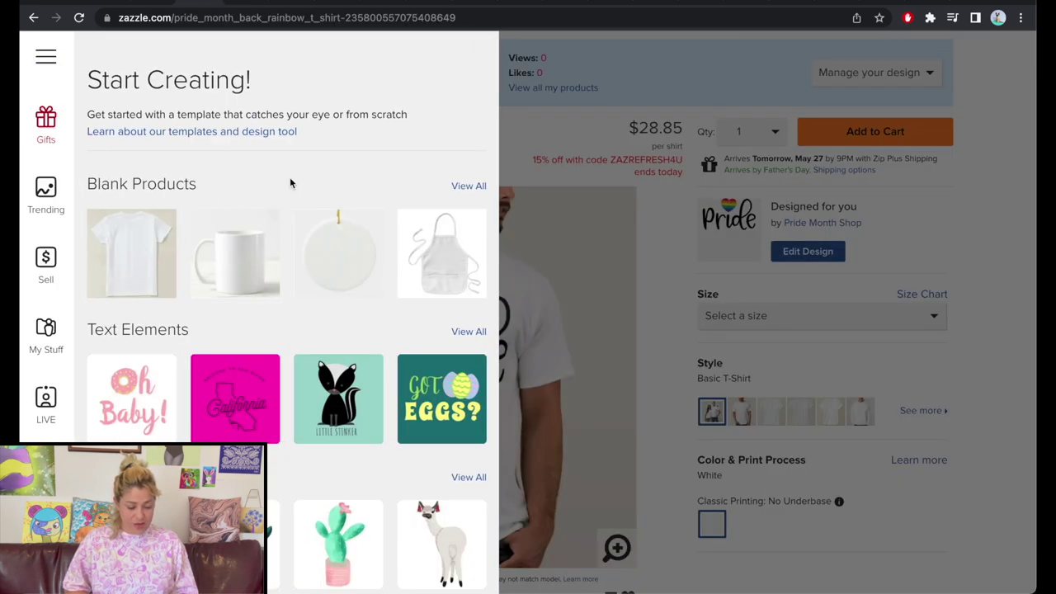
Show all blank products and search them for 'wrapping'
left_click(466, 187)
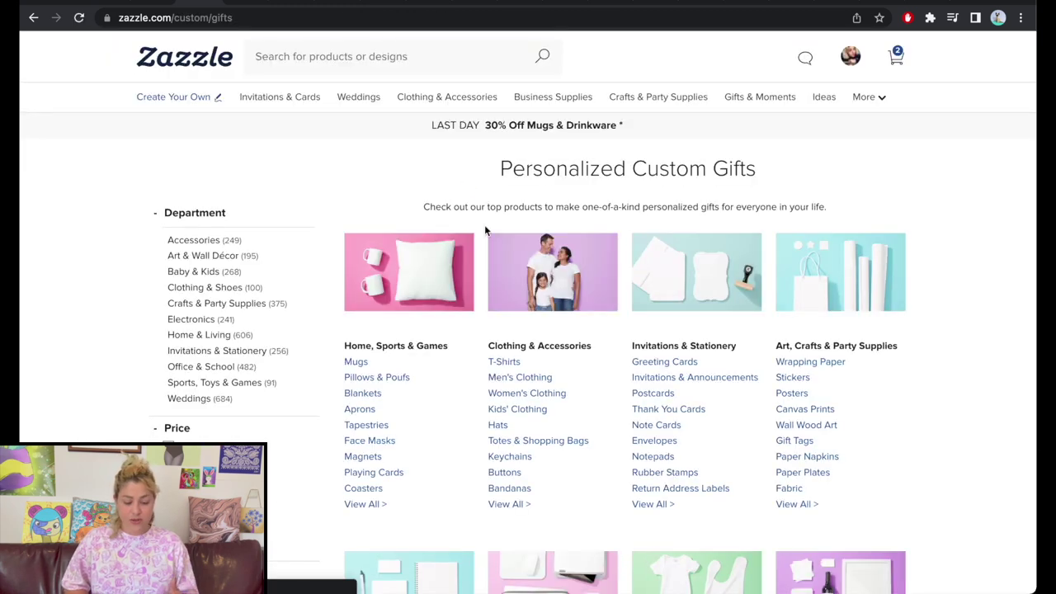
scroll(643, 273, "down", 6)
scroll(646, 273, "down", 1)
left_click(570, 366)
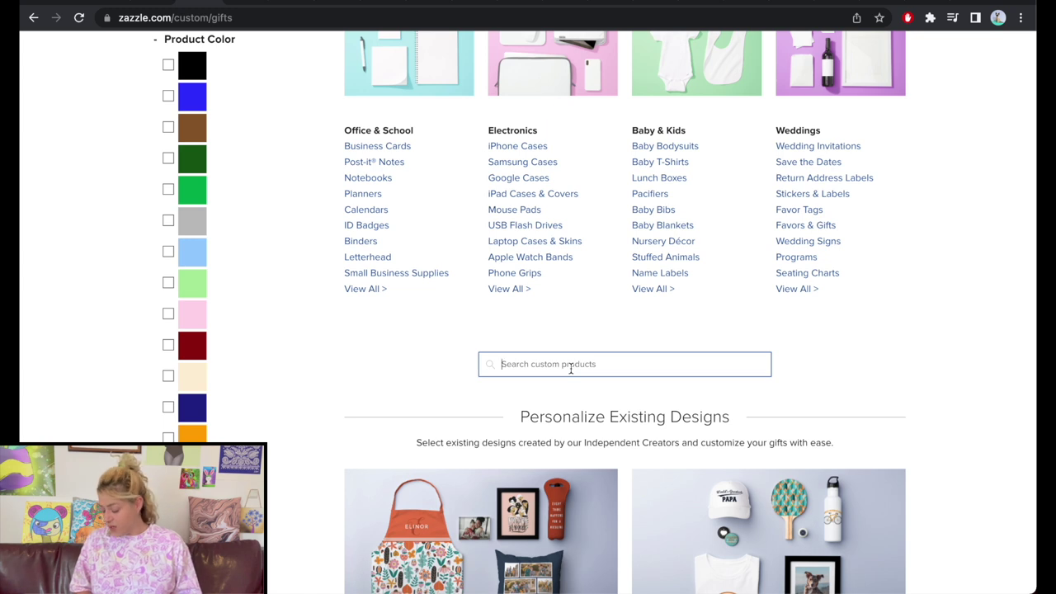
type("w")
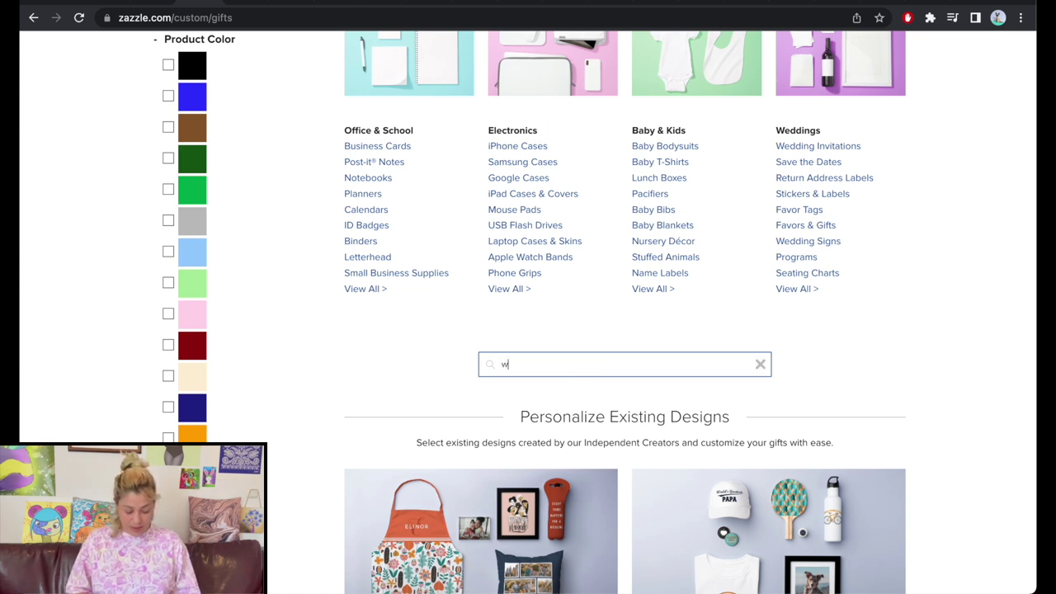
type("rapping")
key("Return")
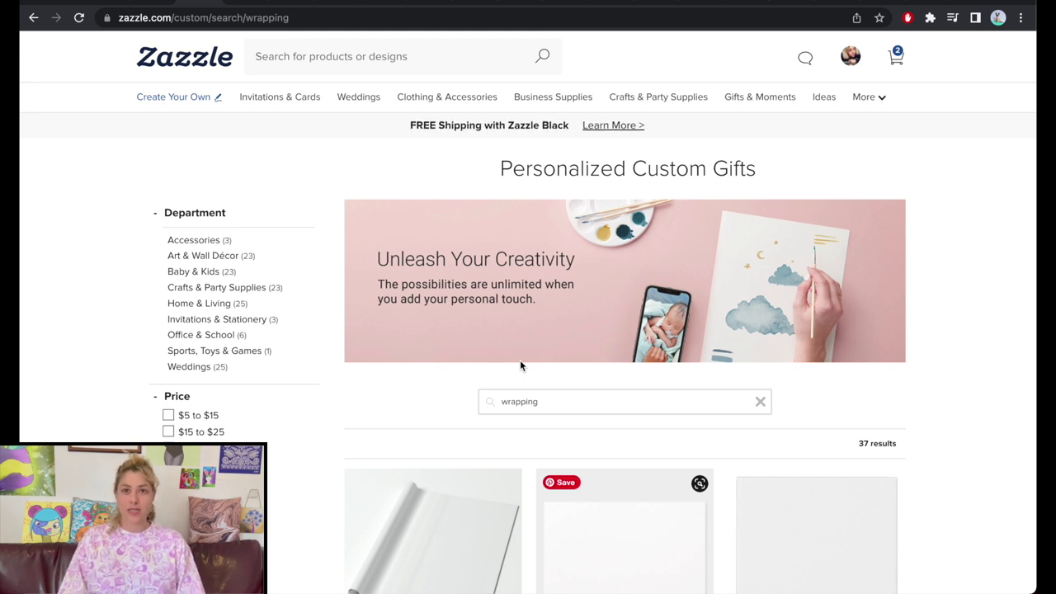
Browse the 37 wrapping results and bring up the Downloads folder in Finder
scroll(797, 329, "down", 5)
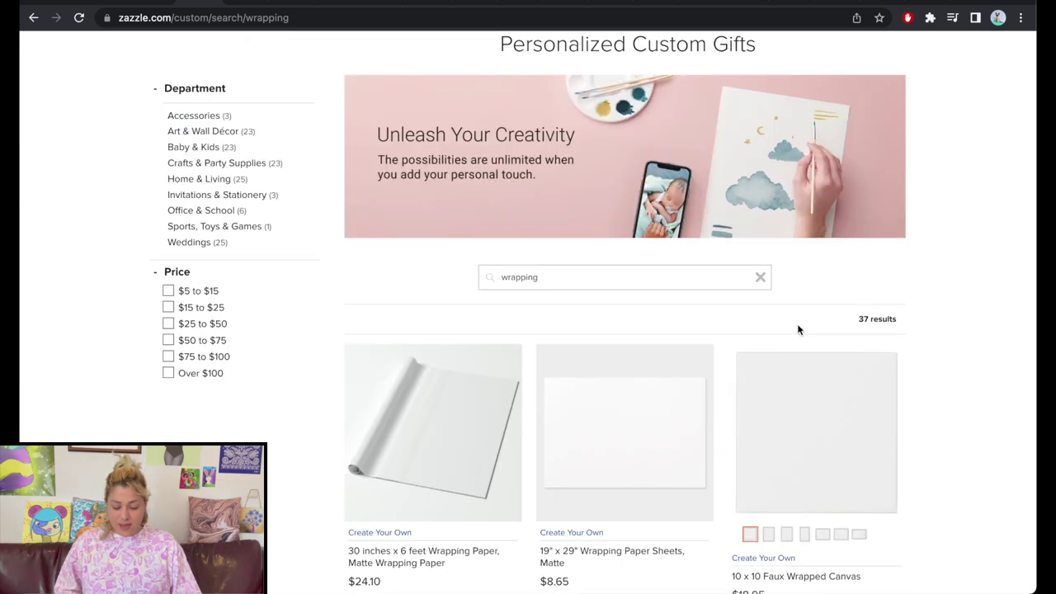
scroll(943, 252, "down", 3)
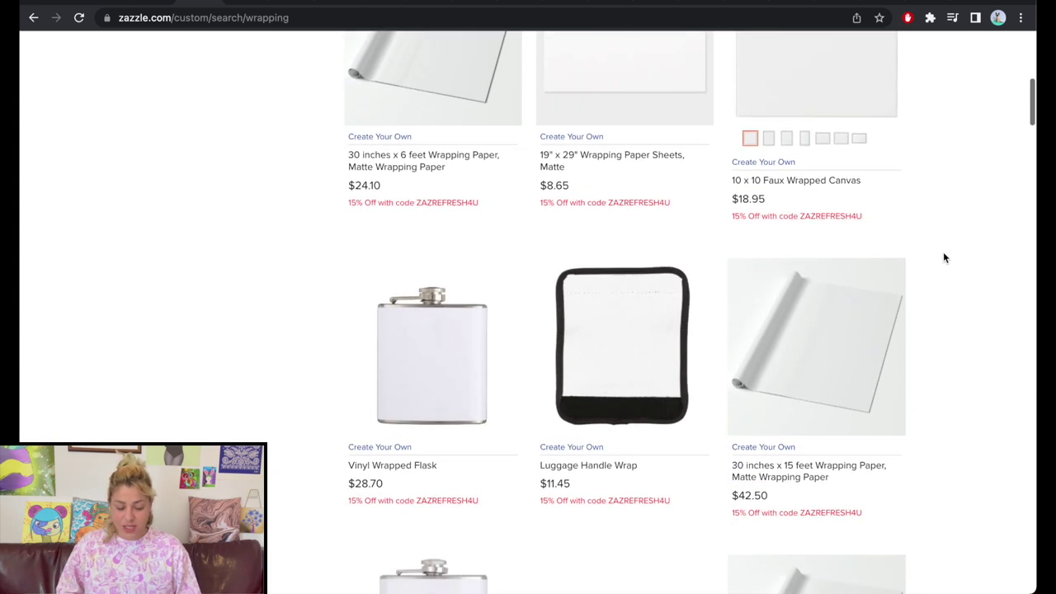
scroll(942, 251, "down", 5)
scroll(943, 252, "up", 3)
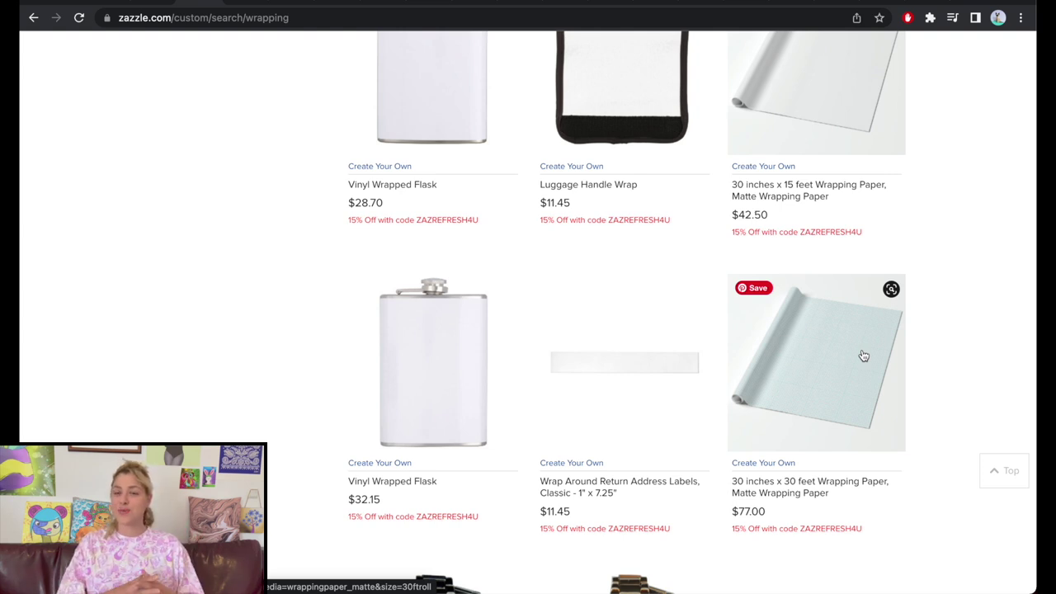
left_click(229, 555)
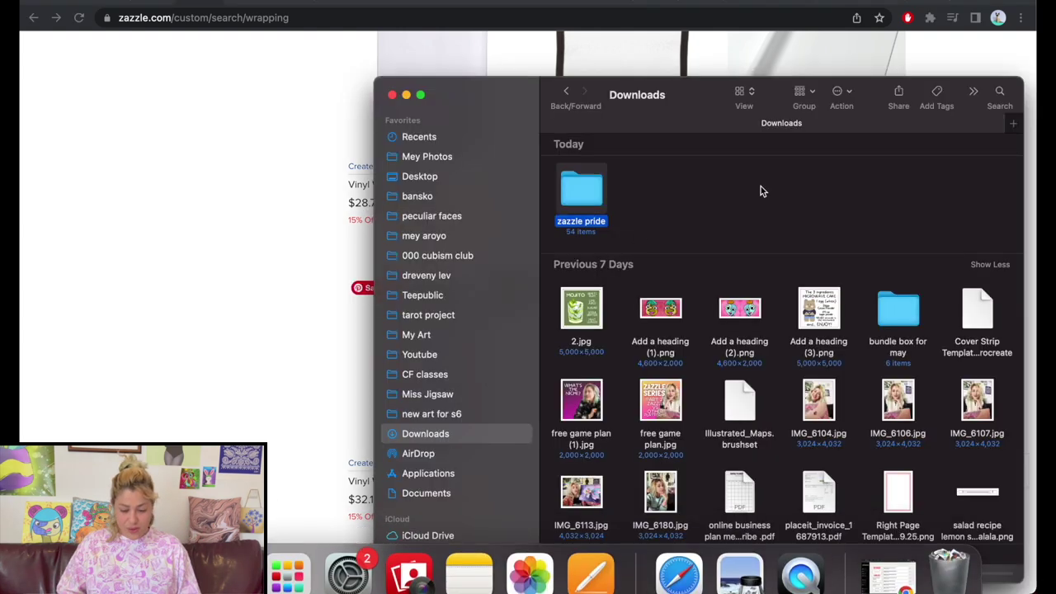
Browse the 54 design files in the zazzle pride folder, then return to Zazzle's results
double_click(580, 192)
scroll(789, 382, "down", 3)
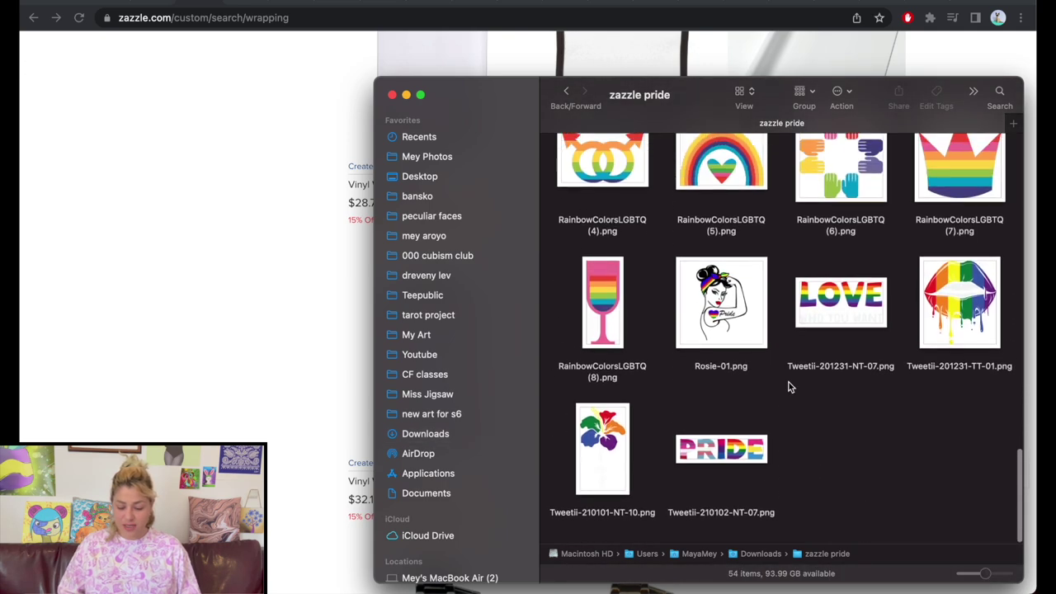
scroll(788, 382, "up", 15)
scroll(785, 467, "up", 2)
scroll(786, 467, "down", 5)
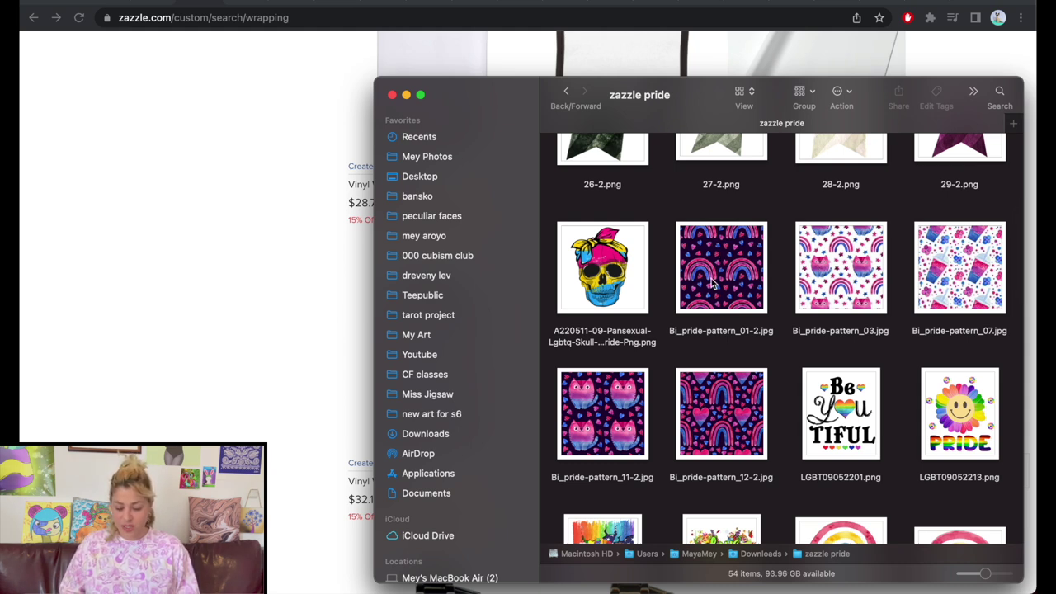
left_click(237, 365)
scroll(298, 453, "up", 3)
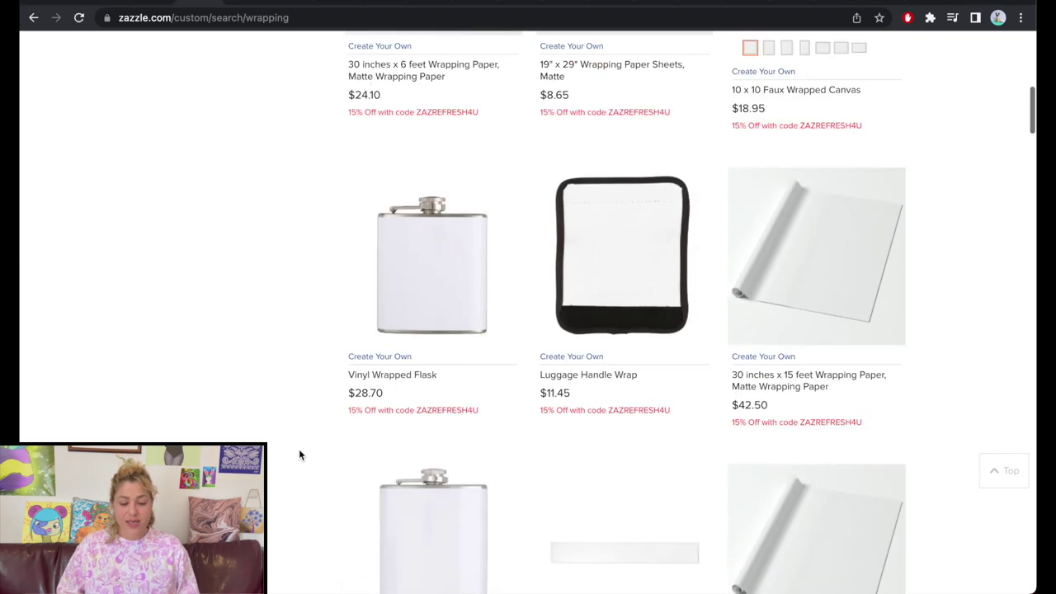
Open the 19 x 29 inch Wrapping Paper Flat Sheet Set of 3 and start adding an image
scroll(300, 455, "up", 5)
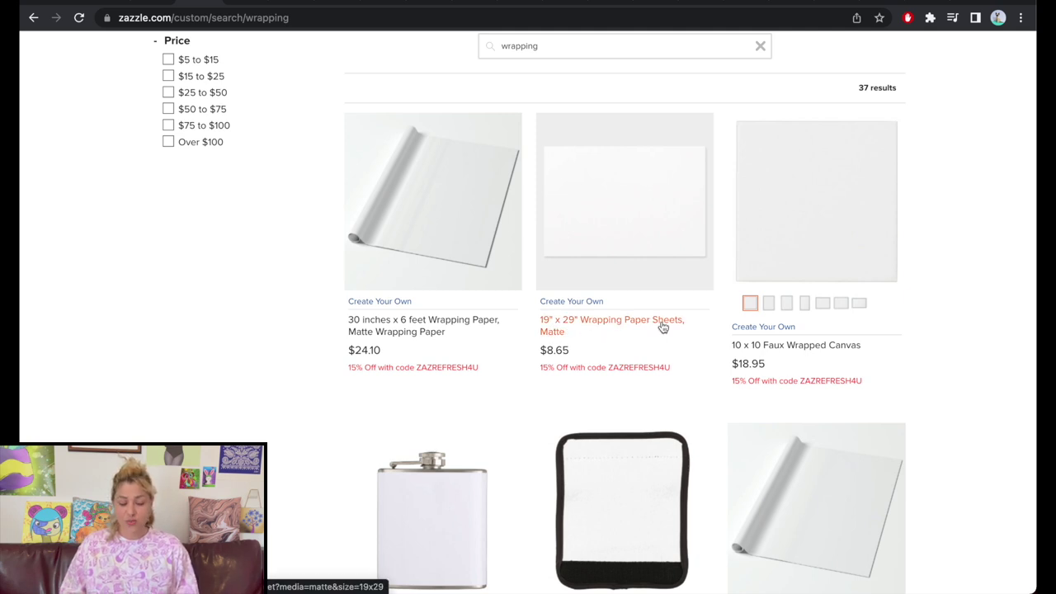
mouse_move(667, 255)
left_click(662, 231)
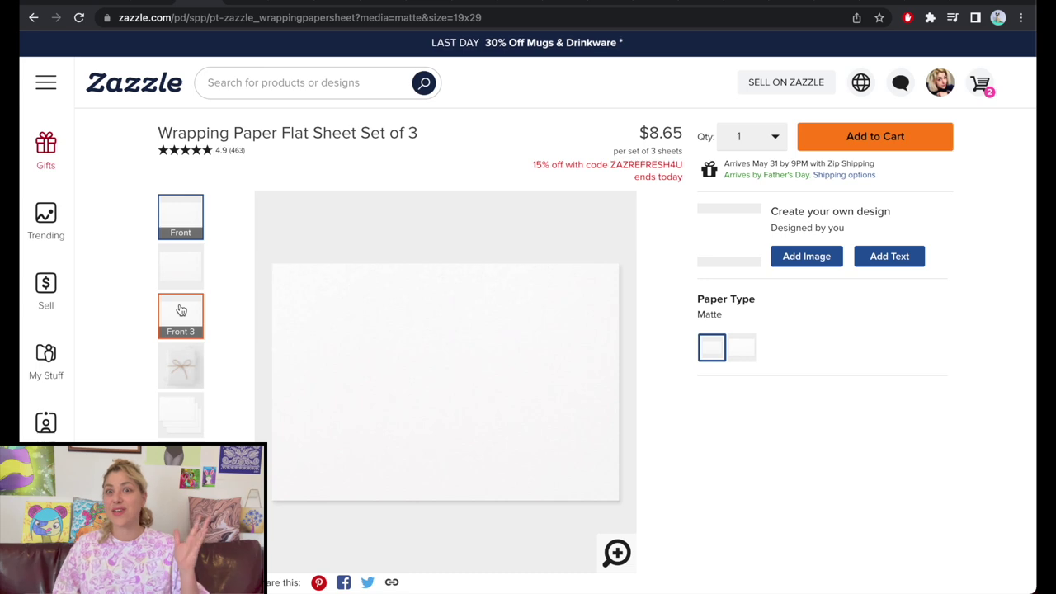
left_click(797, 262)
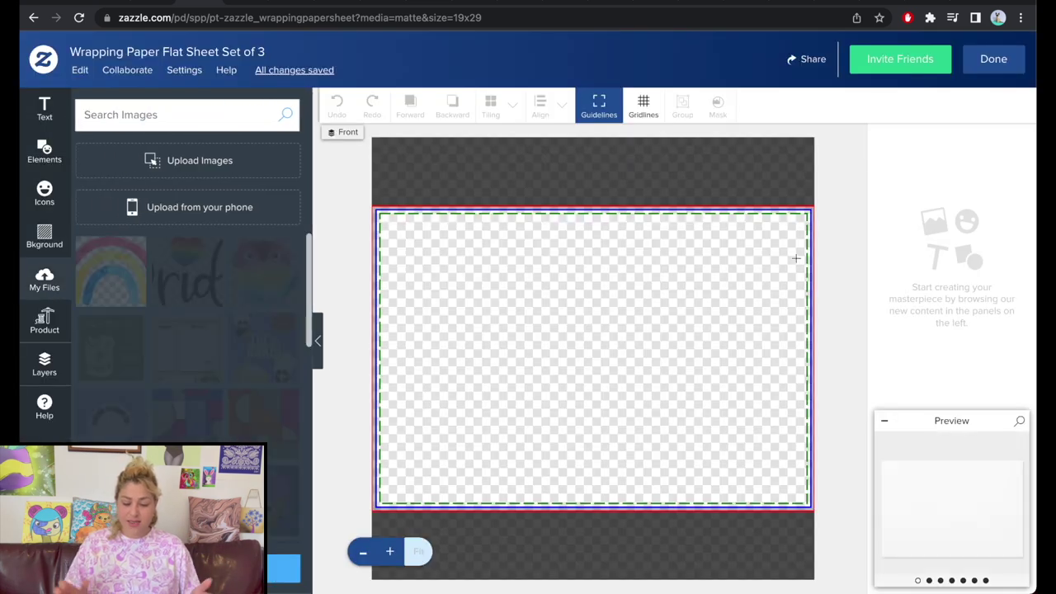
Upload the five Bi_pride-pattern JPG files from the zazzle pride folder
left_click(210, 163)
scroll(494, 289, "down", 1)
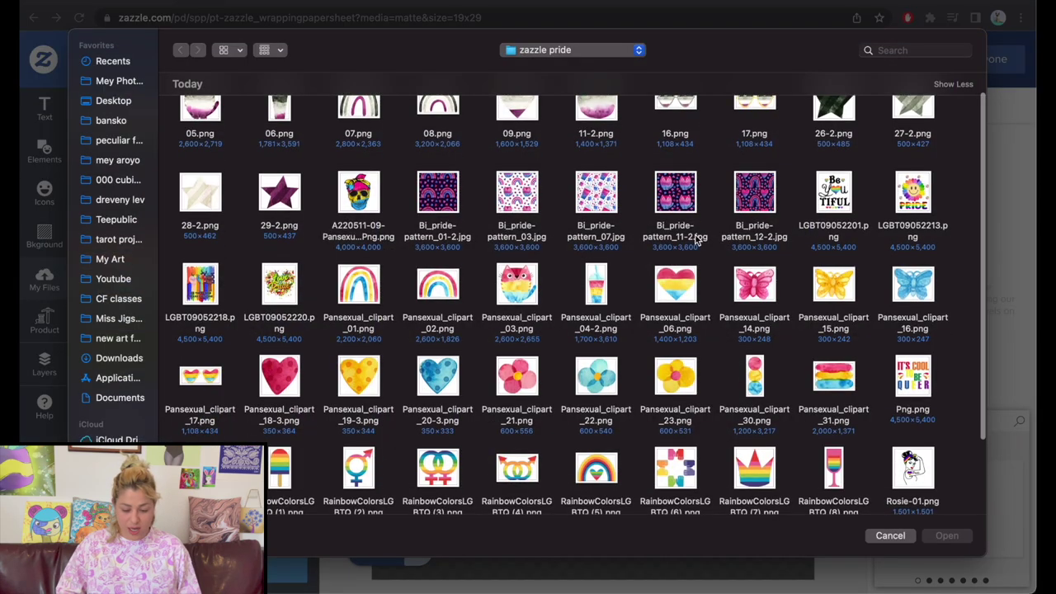
left_click_drag(793, 216, 435, 204)
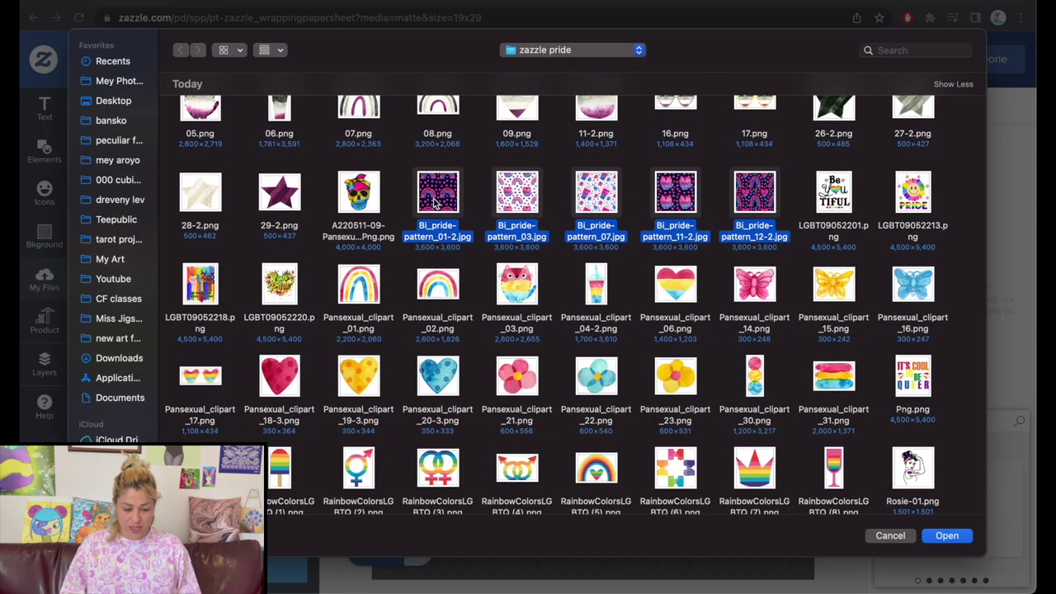
key("Return")
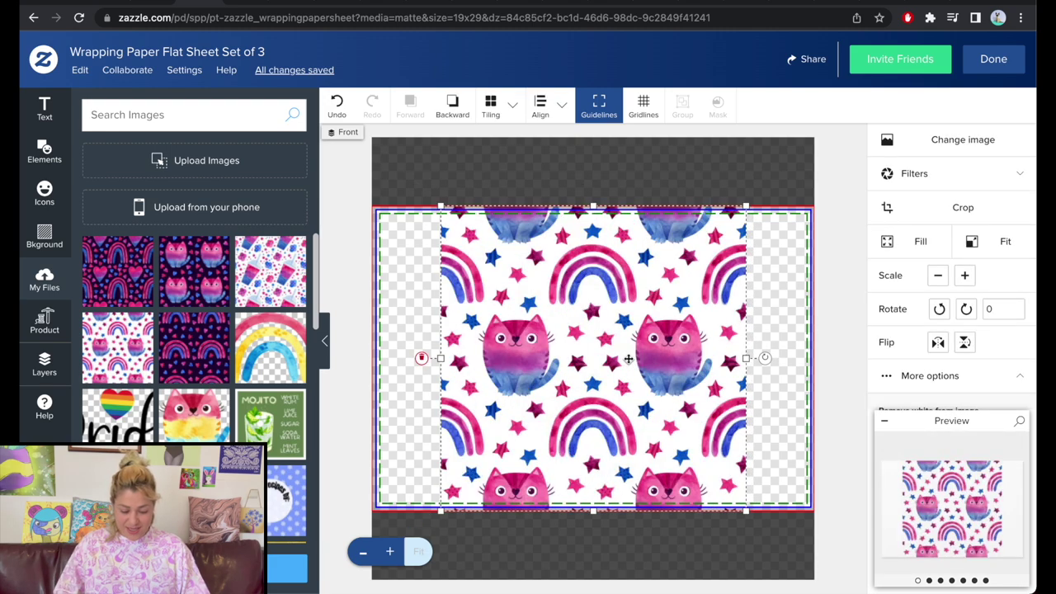
Place the owl-and-rainbow pattern on the front sheet, shrink it and tile it in a Basic repeat
left_click(45, 365)
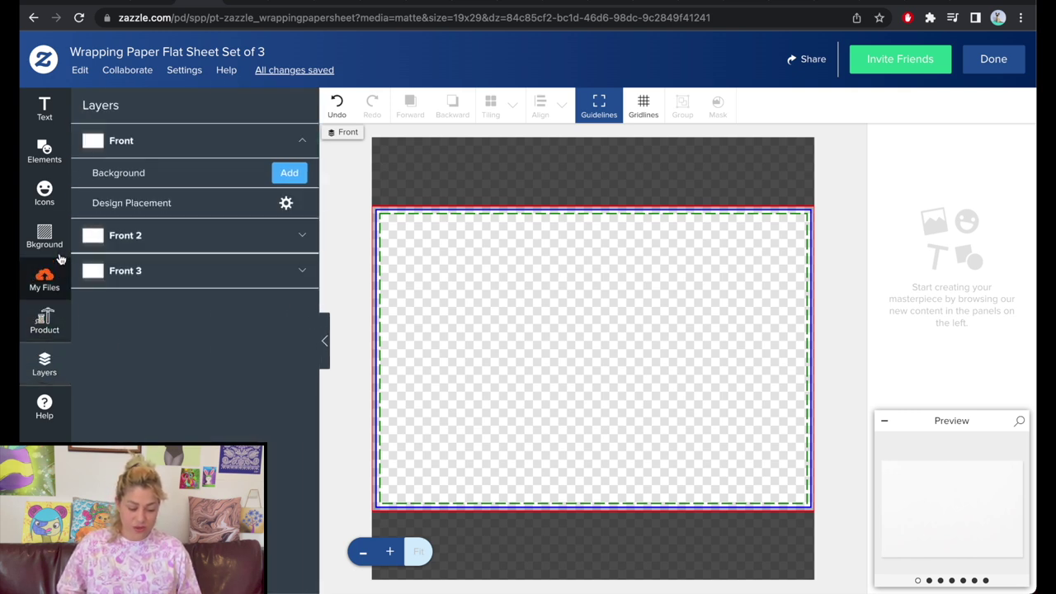
left_click(45, 279)
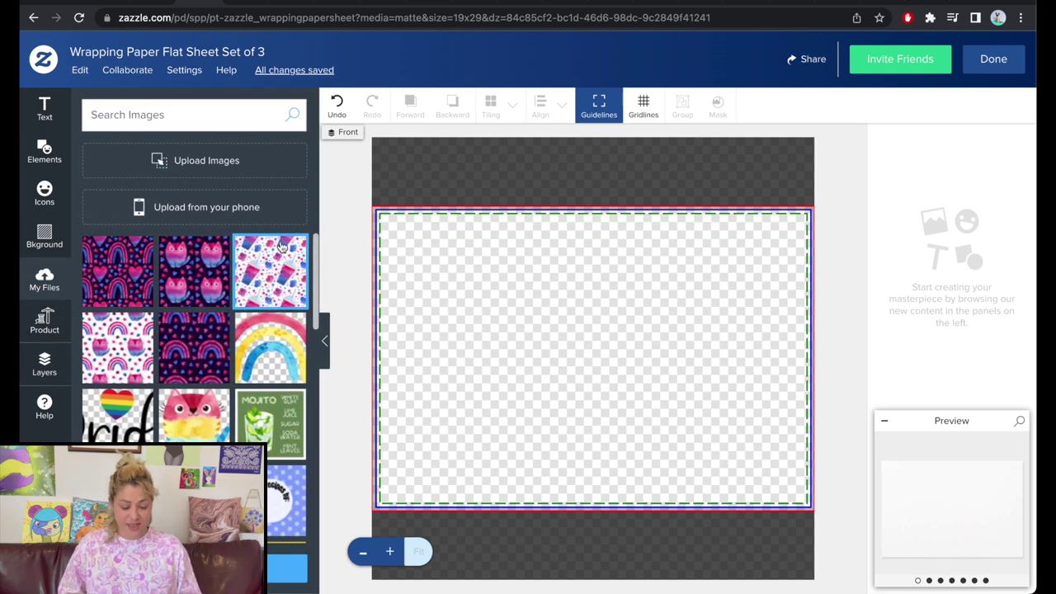
left_click(124, 361)
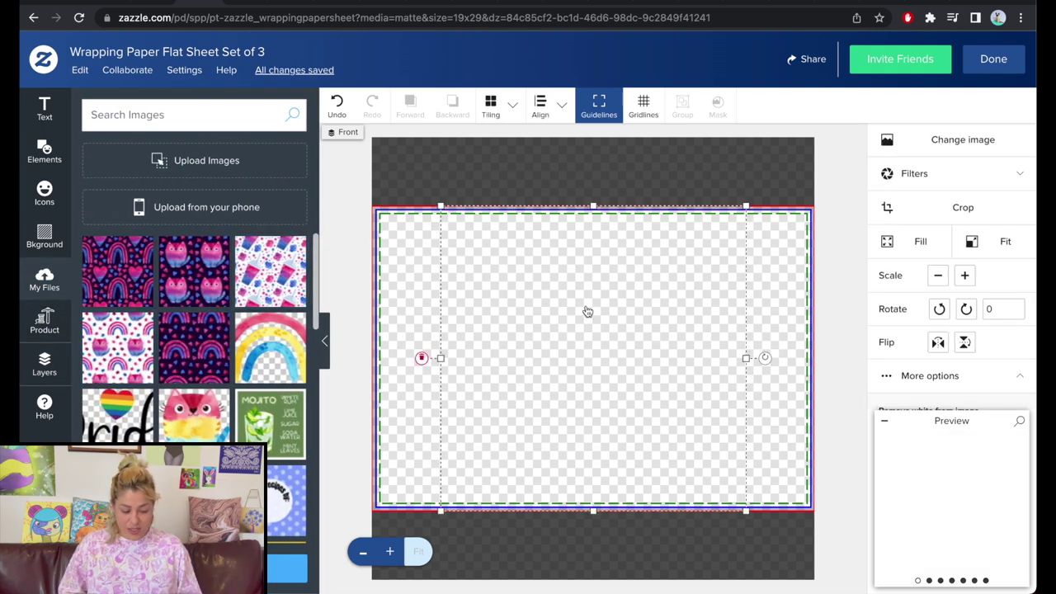
left_click_drag(736, 507, 530, 345)
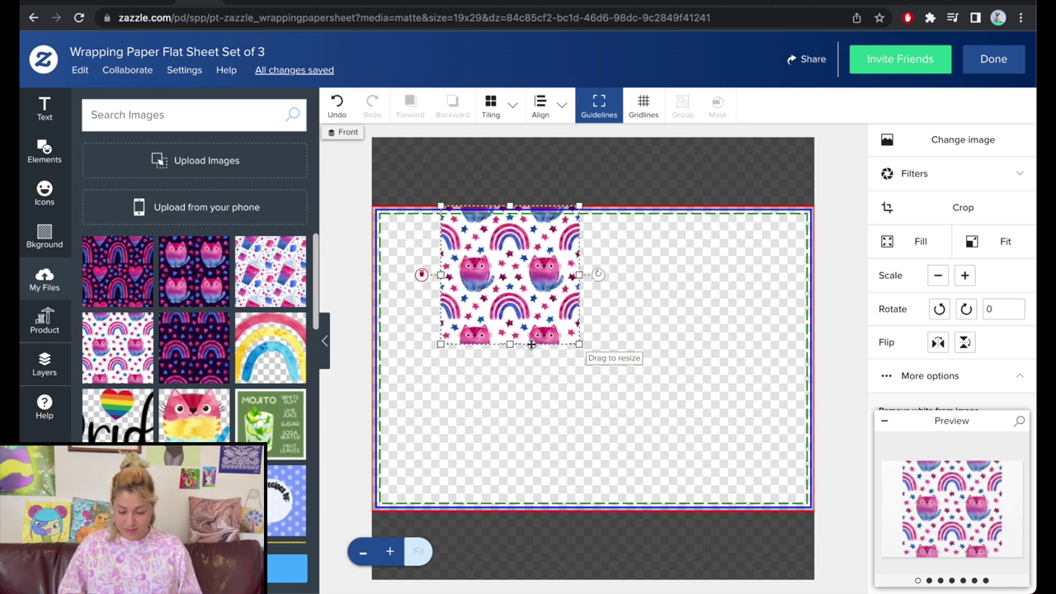
left_click(499, 112)
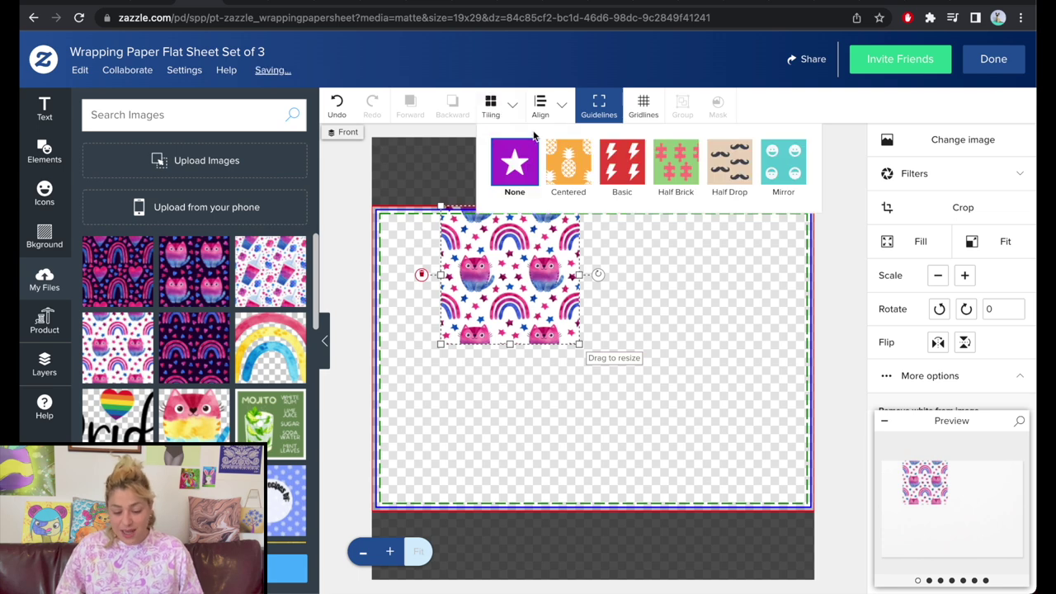
left_click(636, 168)
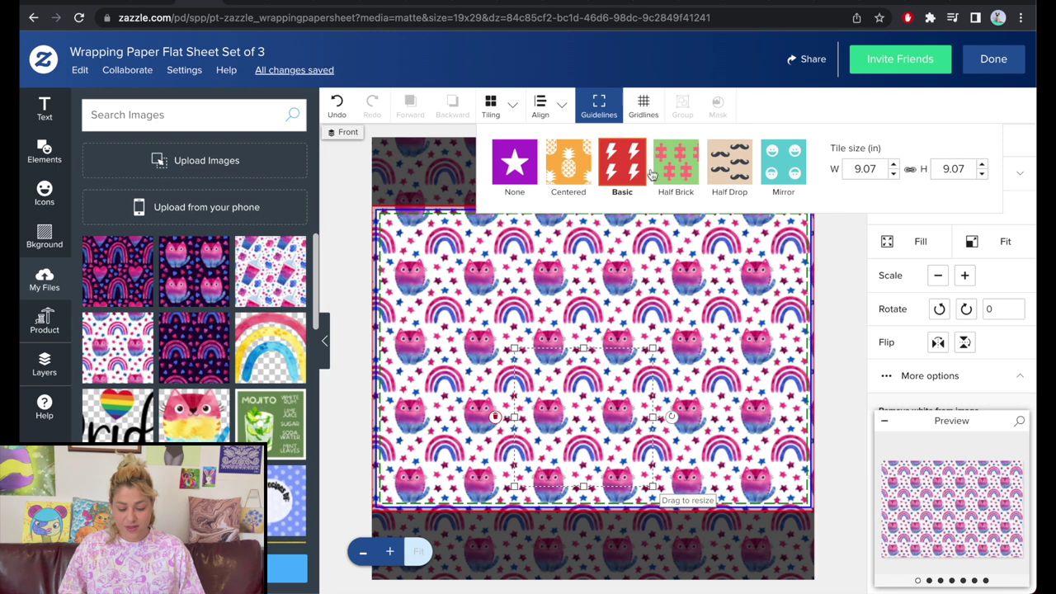
left_click(950, 503)
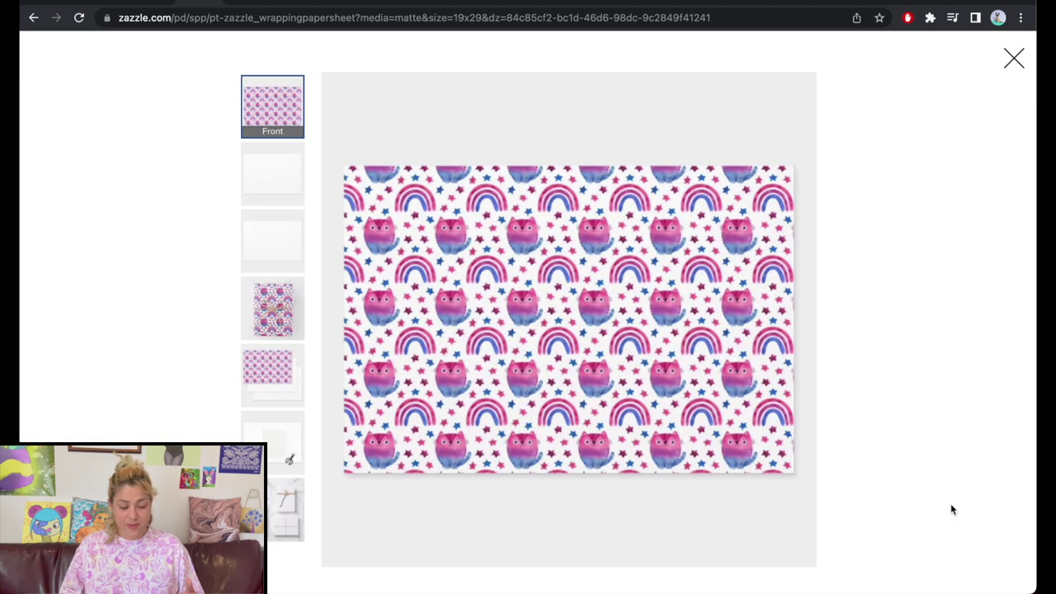
Review the Front 2, Front 3, wrapped gift, set and marble flat-lay mockups, then close the preview
left_click(262, 171)
left_click(276, 240)
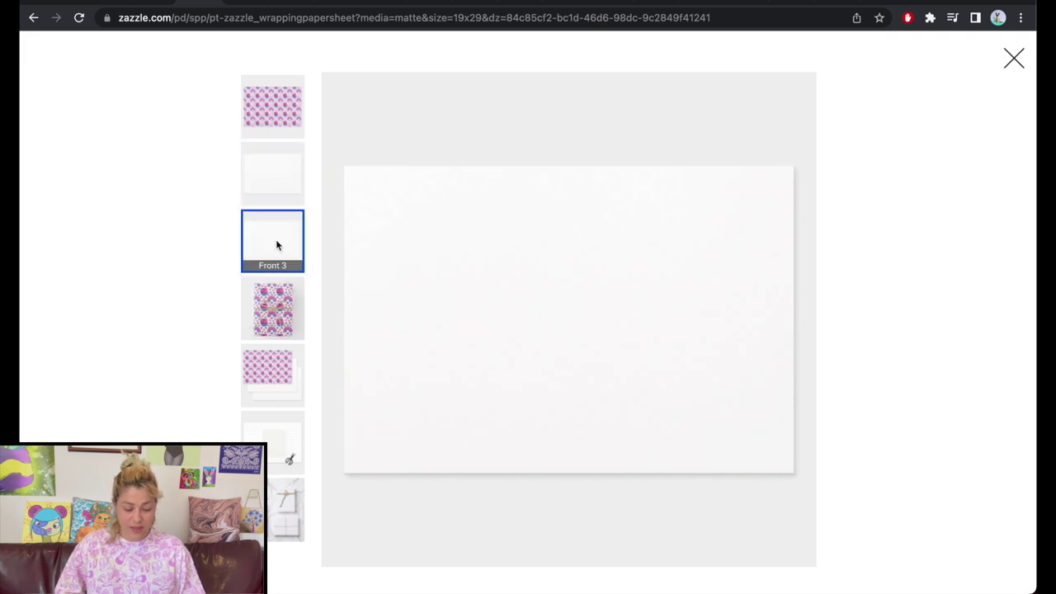
left_click(286, 304)
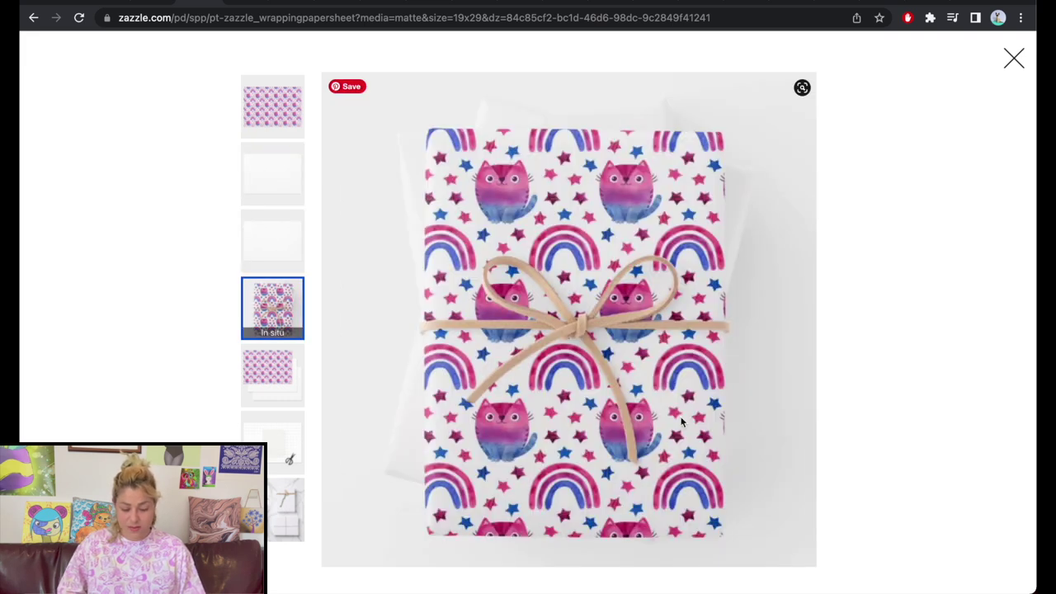
left_click(278, 371)
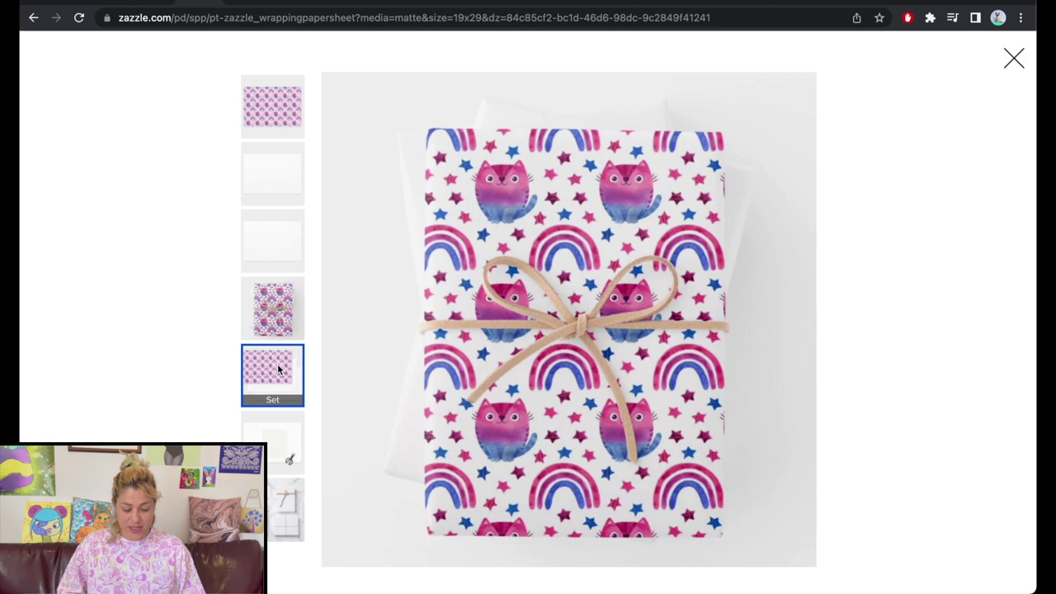
left_click(286, 507)
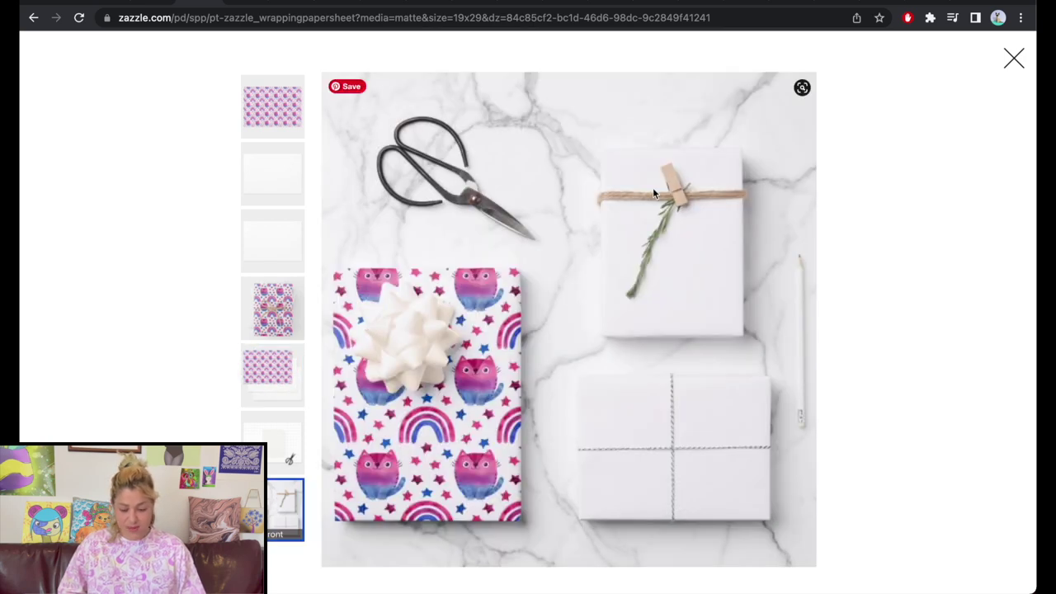
left_click(1013, 58)
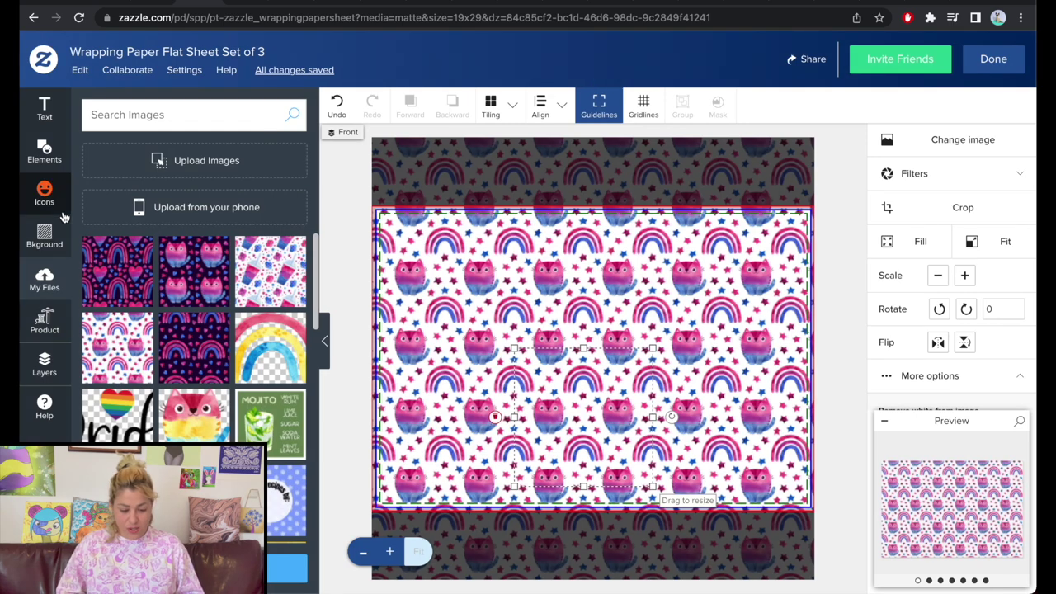
On Front 2, add the dark hearts-and-rainbows pattern, shrink it and rotate it to -45°
left_click(44, 363)
left_click(151, 267)
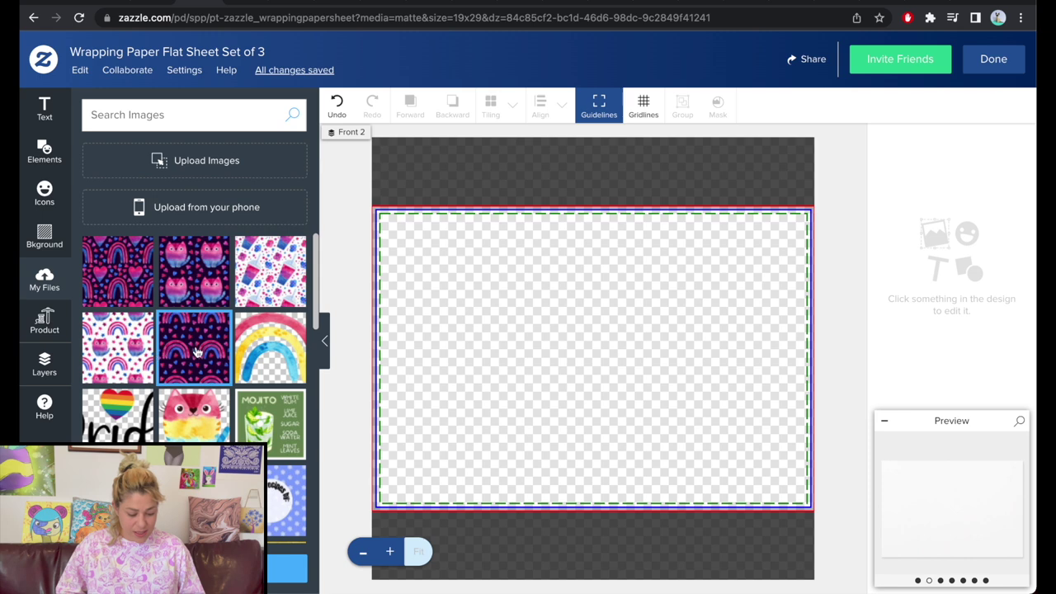
left_click(136, 283)
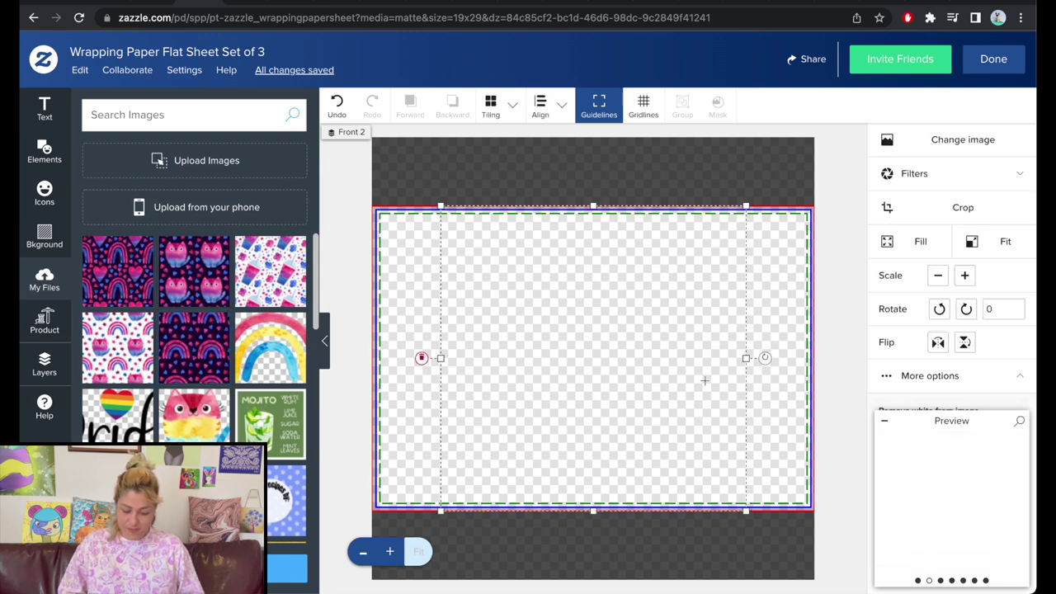
left_click_drag(744, 207, 643, 308)
left_click_drag(538, 324, 511, 381)
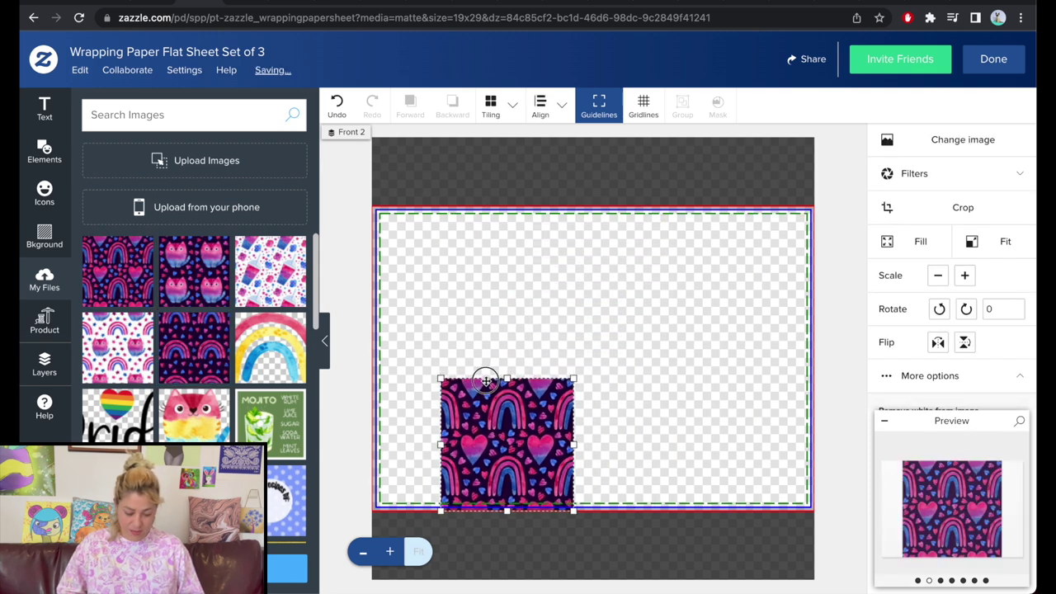
left_click_drag(596, 444, 572, 377)
left_click_drag(523, 438, 494, 352)
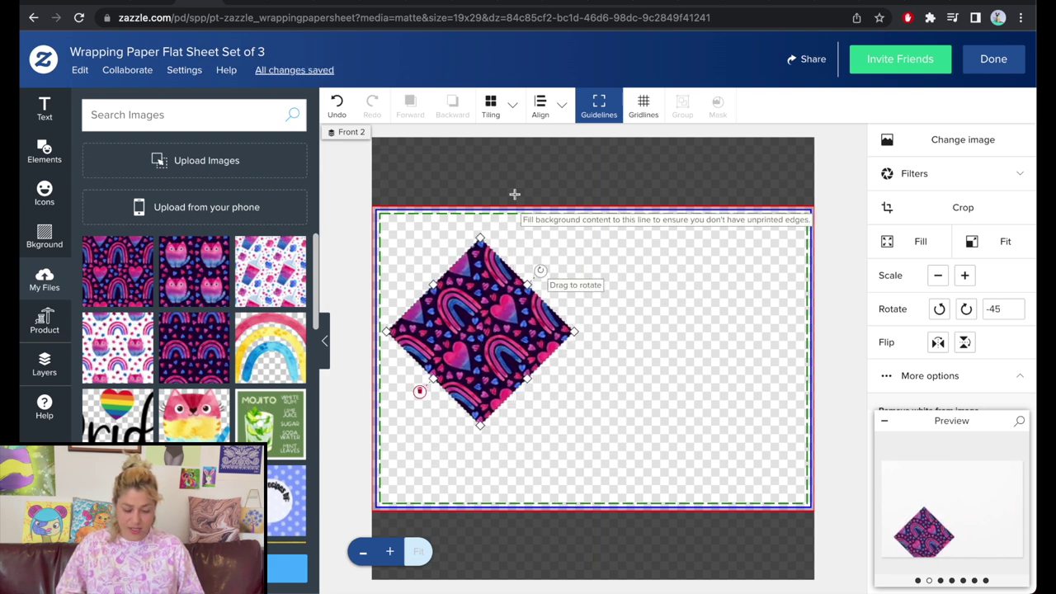
Tile the rotated hearts pattern in a Basic repeat and check it in the full preview
left_click(490, 106)
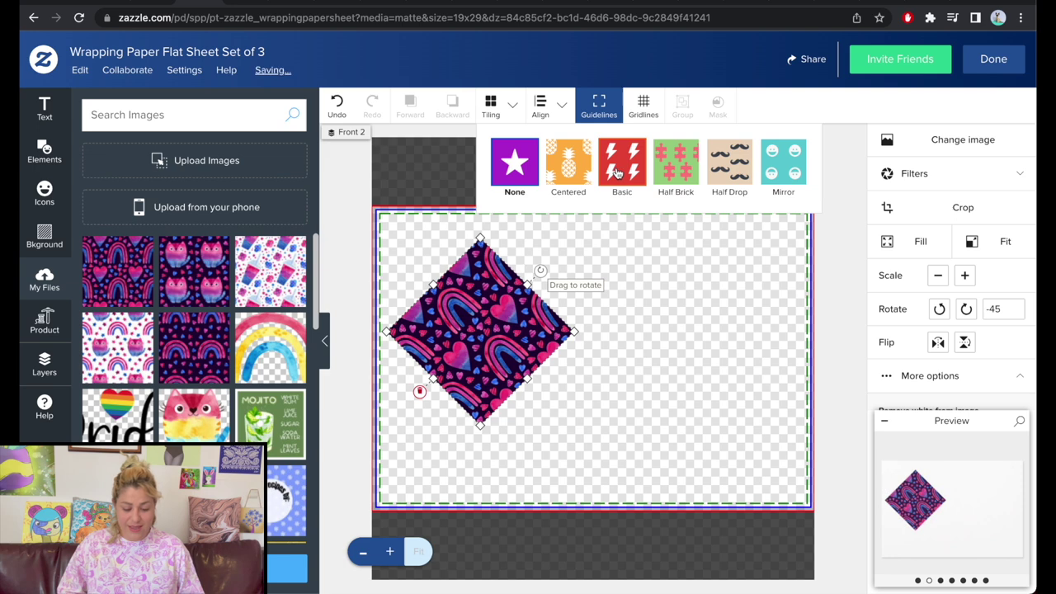
left_click(613, 169)
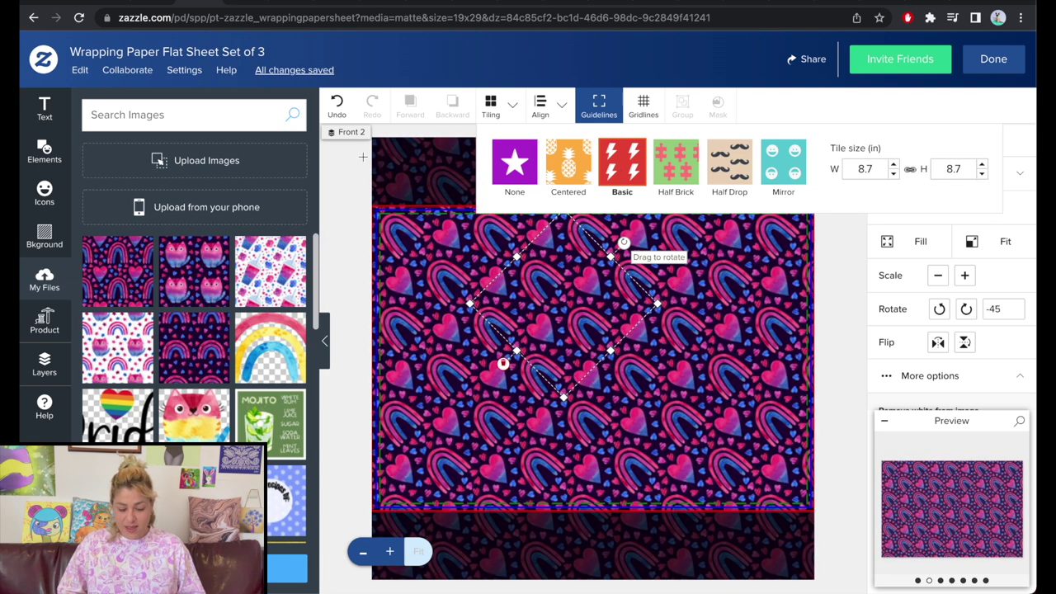
left_click(404, 188)
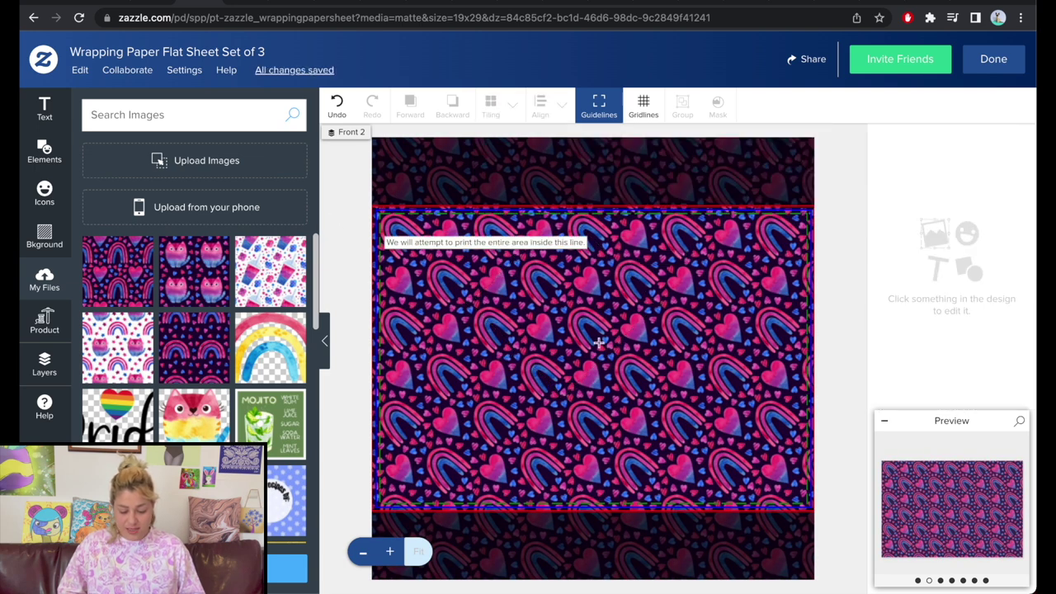
left_click(971, 525)
left_click(1011, 58)
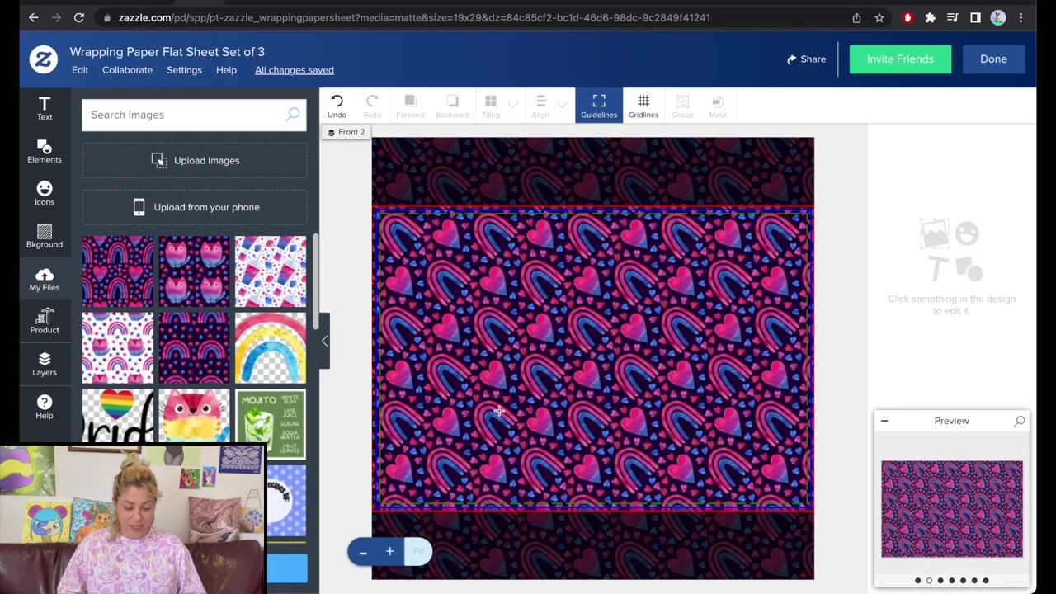
left_click(45, 362)
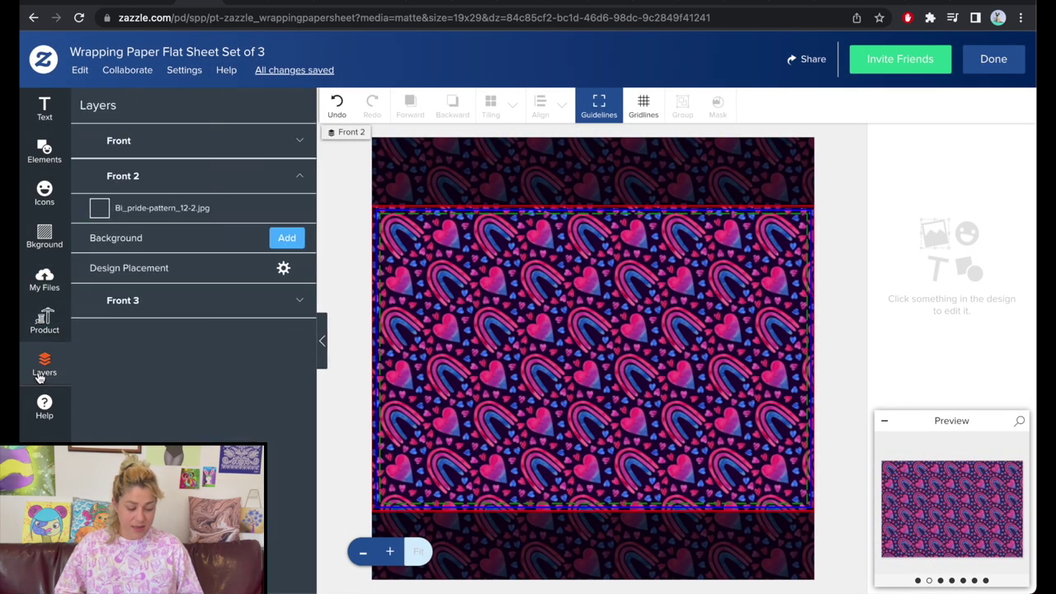
On Front 3, add the drinks pattern as a small tile in a Basic repeat
left_click(132, 302)
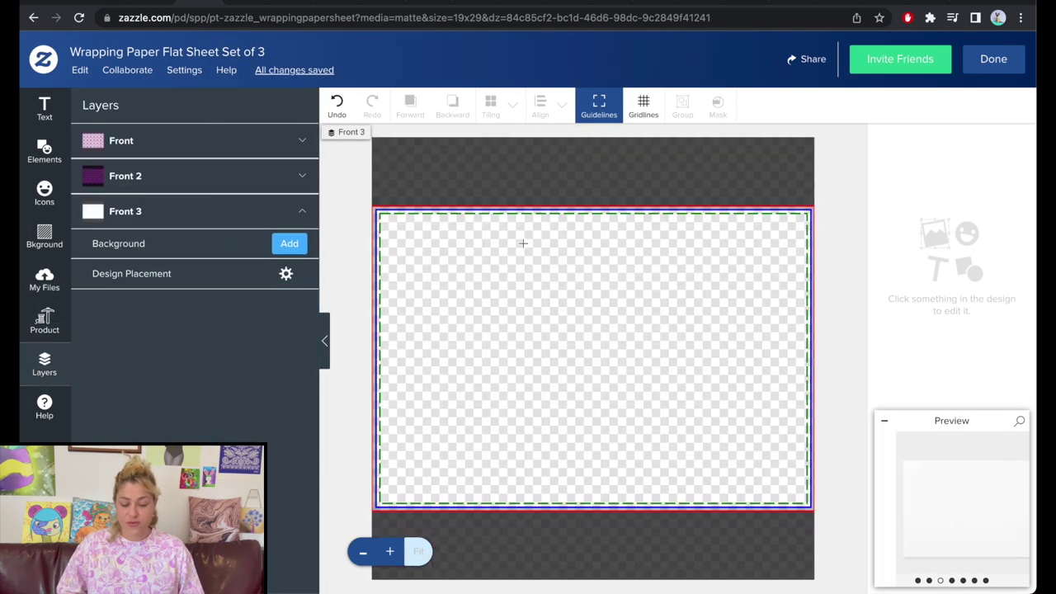
left_click(45, 280)
left_click(256, 287)
left_click_drag(746, 209, 586, 365)
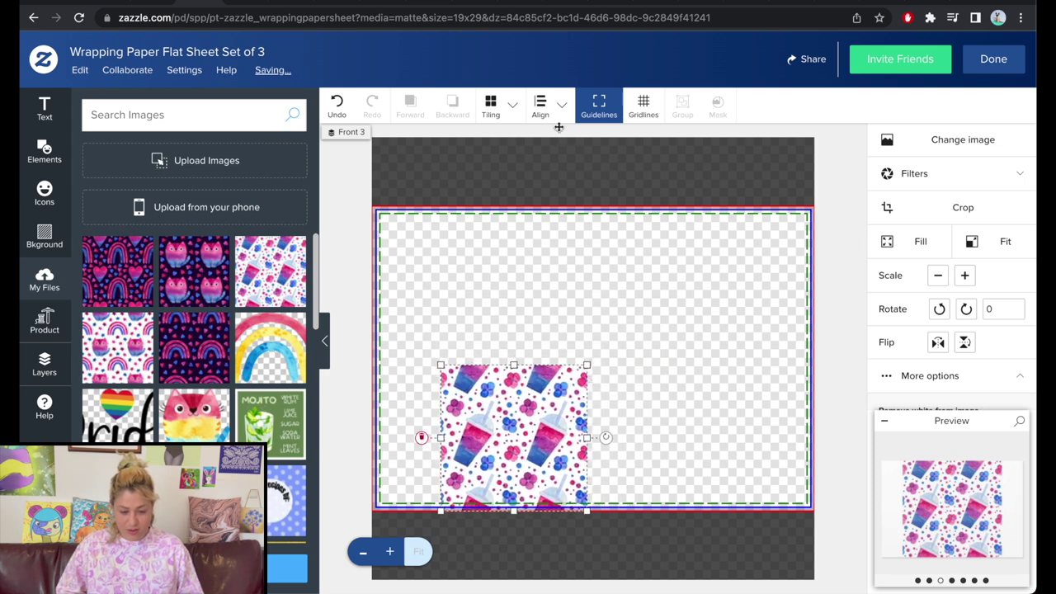
left_click(511, 113)
left_click(619, 172)
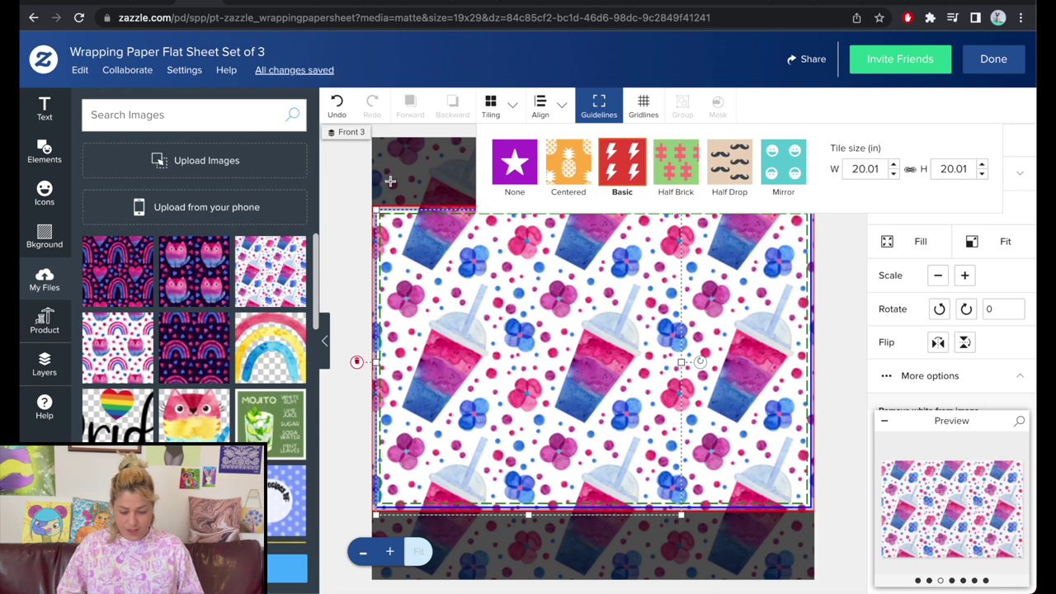
left_click(650, 422)
Replace it with a smaller drinks tile rotated about -45° and re-tiled in a Basic repeat
left_click(629, 441)
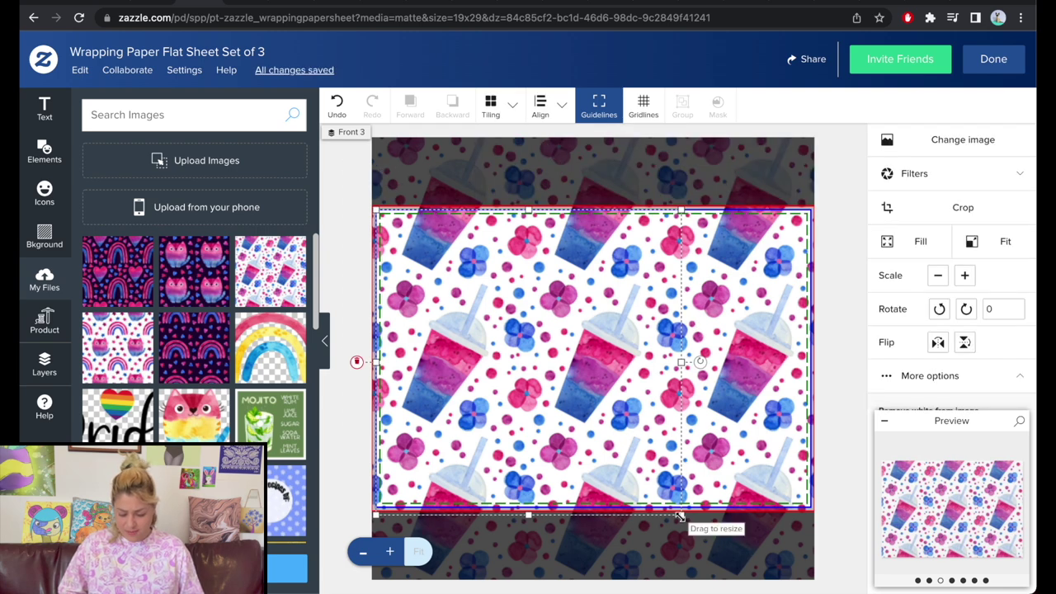
left_click(511, 347)
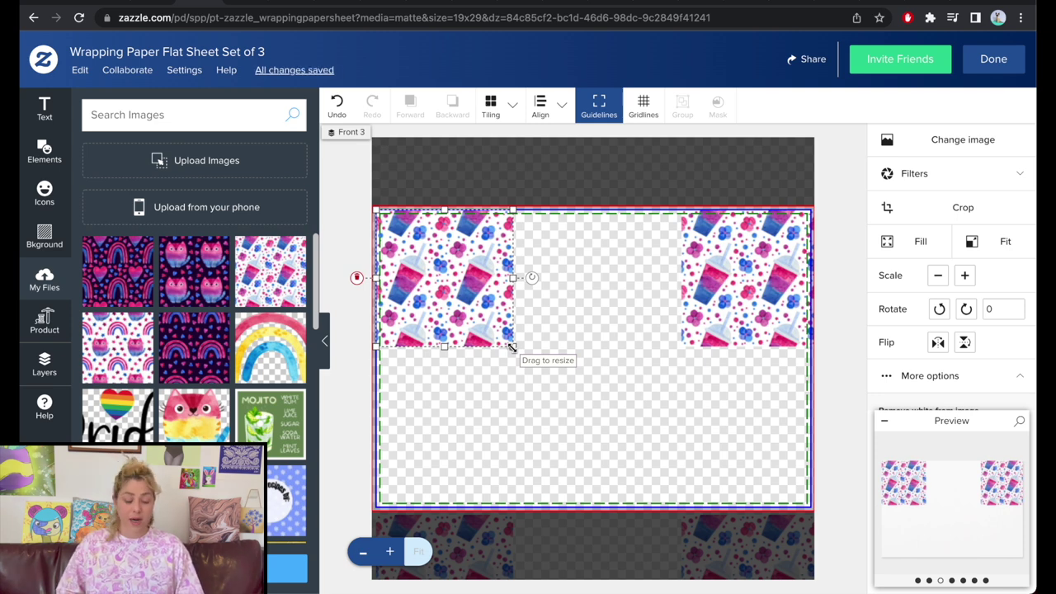
key("Delete")
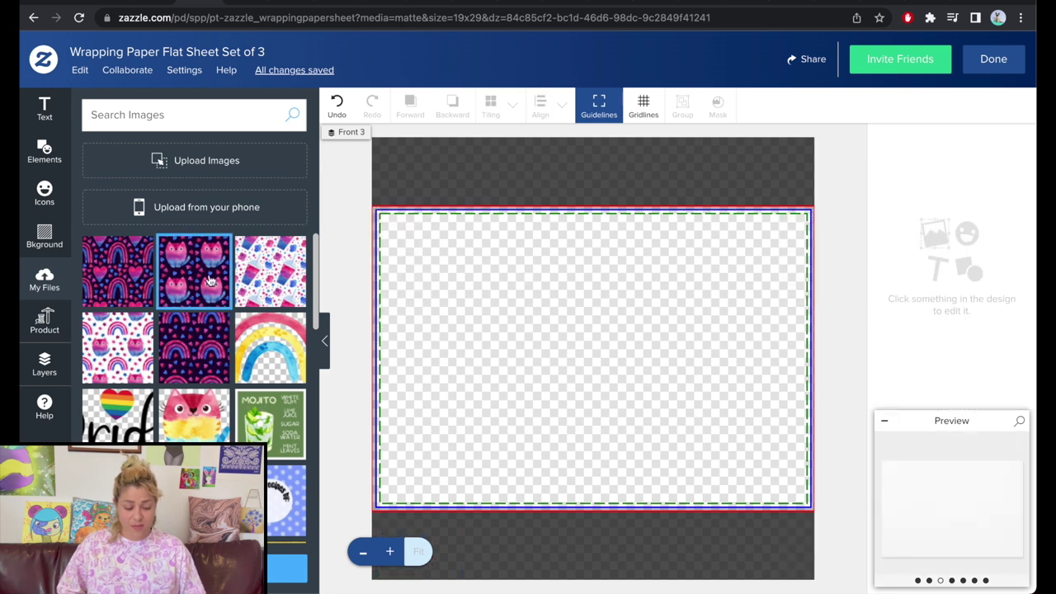
left_click(270, 270)
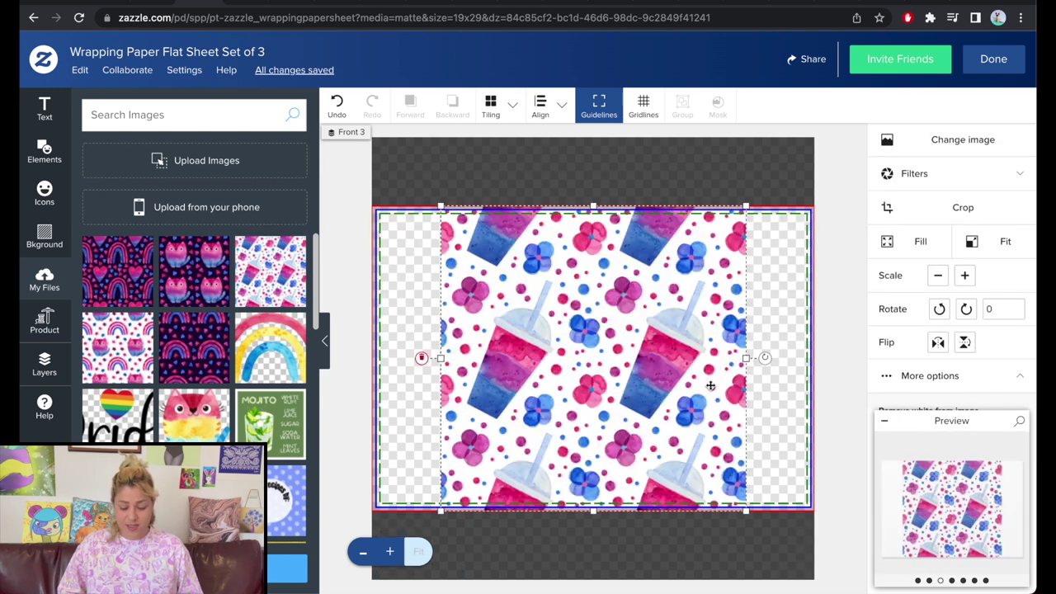
left_click_drag(745, 206, 582, 369)
left_click_drag(602, 439, 594, 361)
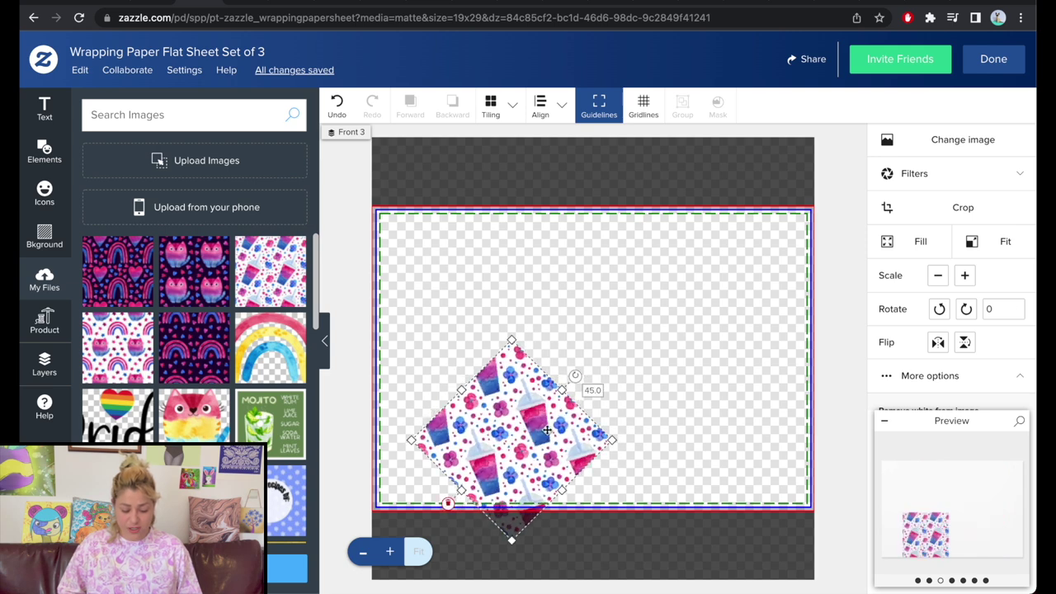
left_click_drag(547, 430, 535, 313)
left_click(500, 111)
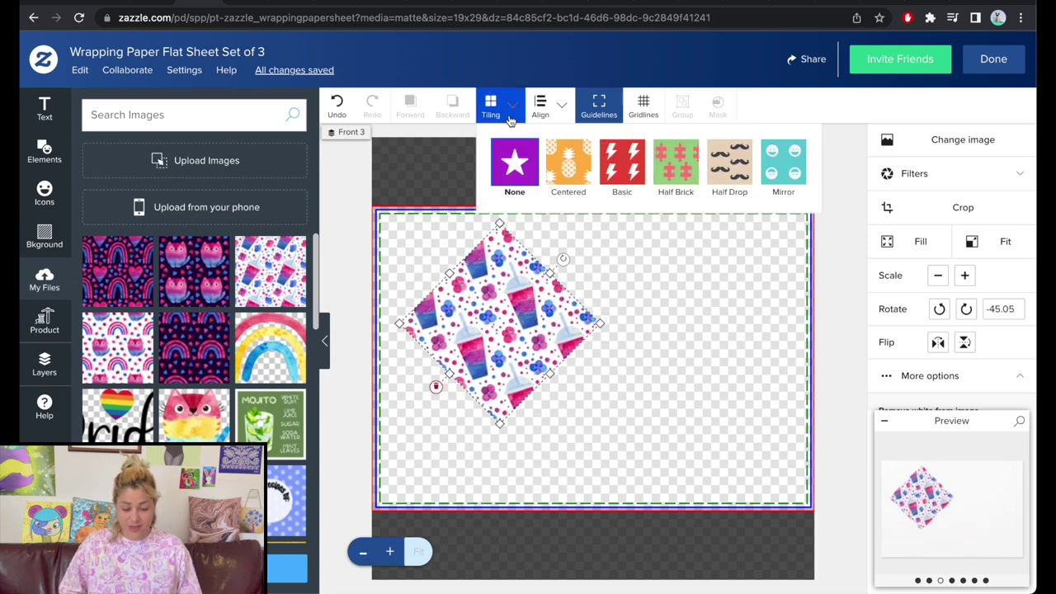
left_click(622, 183)
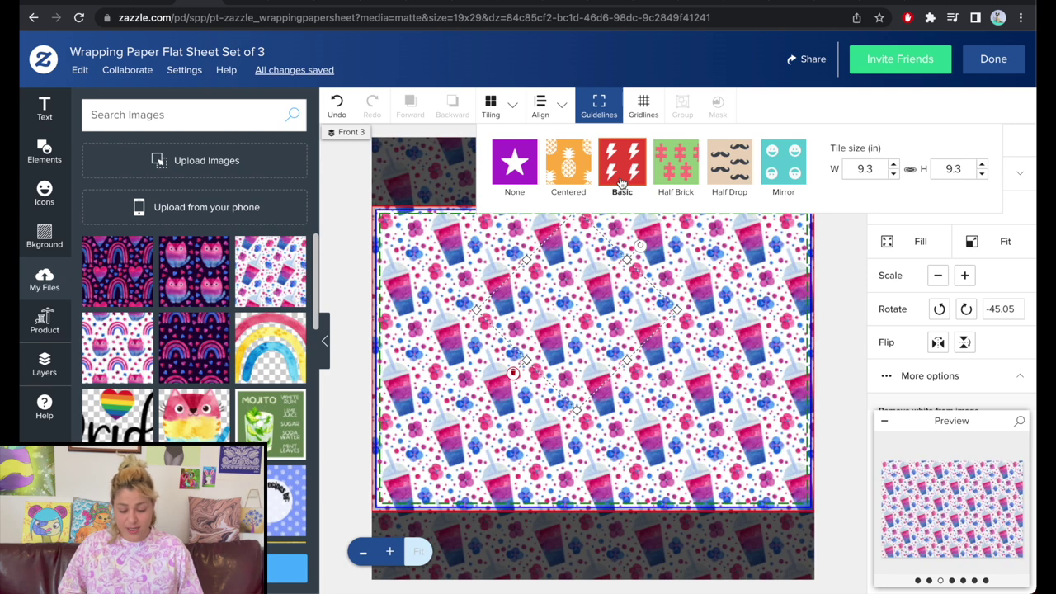
left_click(360, 248)
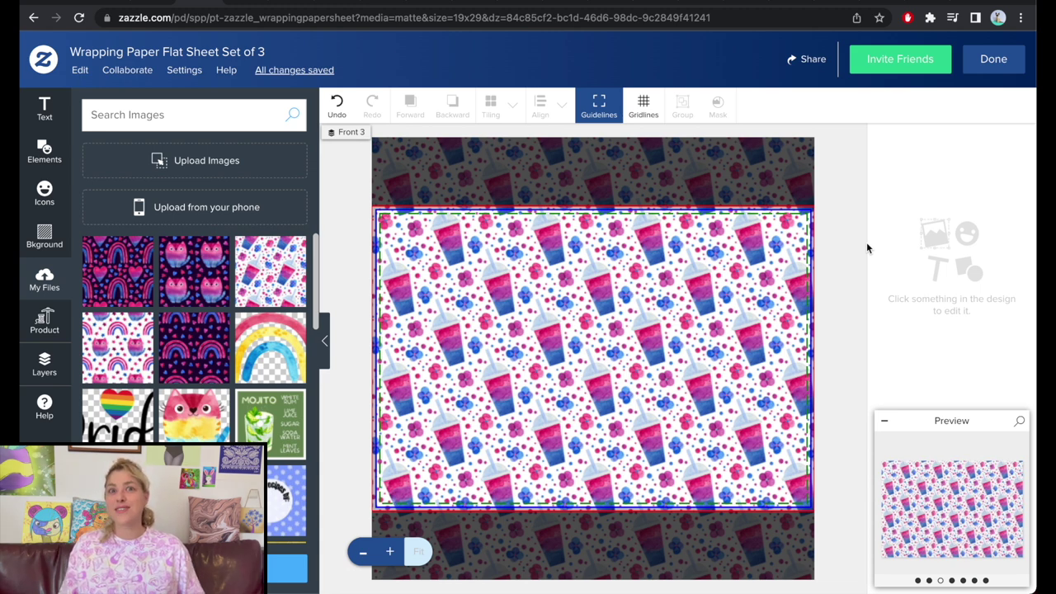
left_click(940, 544)
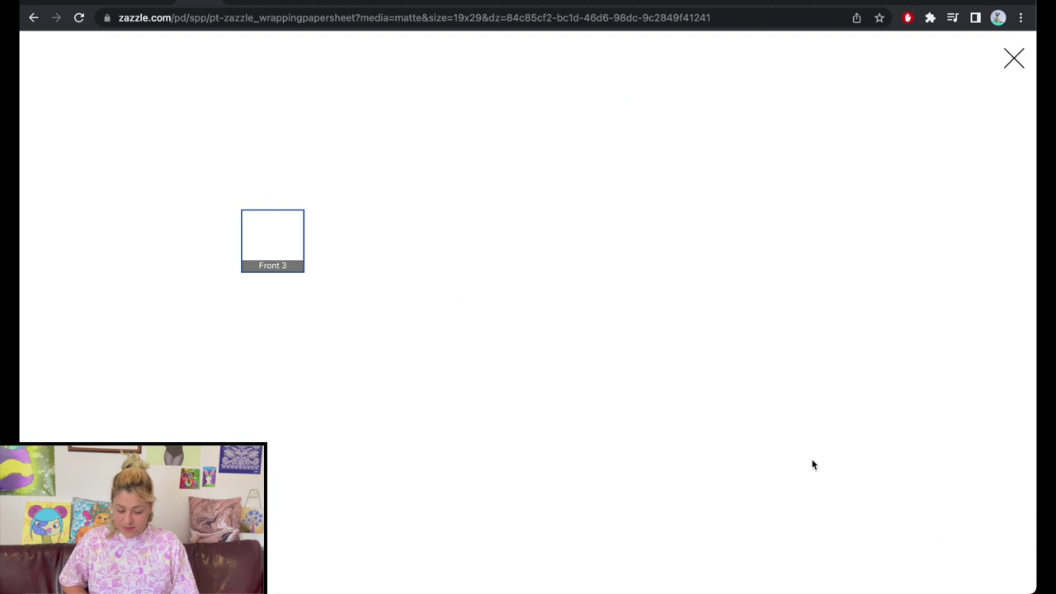
left_click(275, 363)
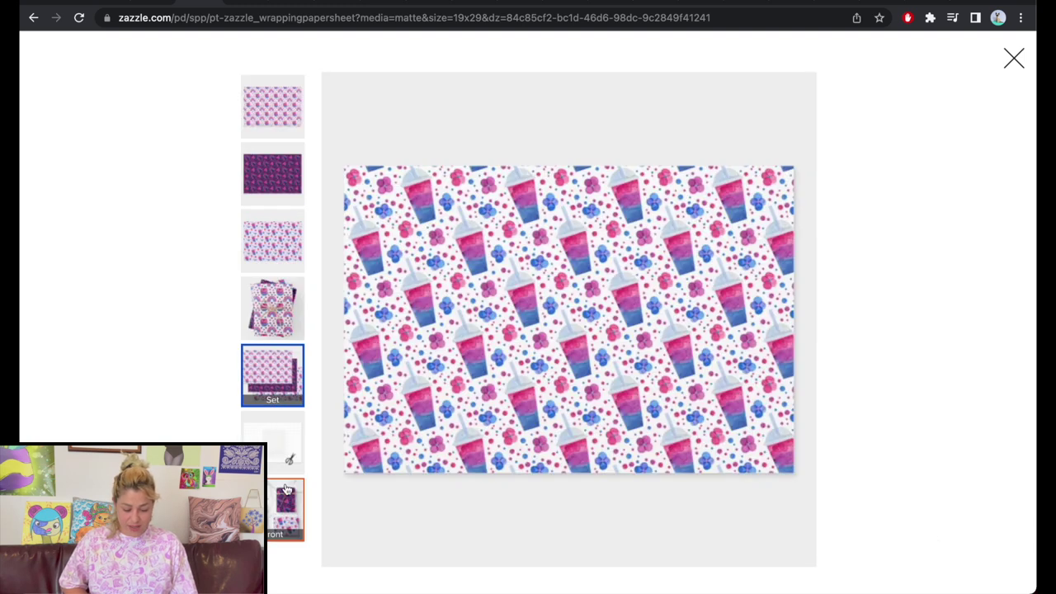
left_click(277, 440)
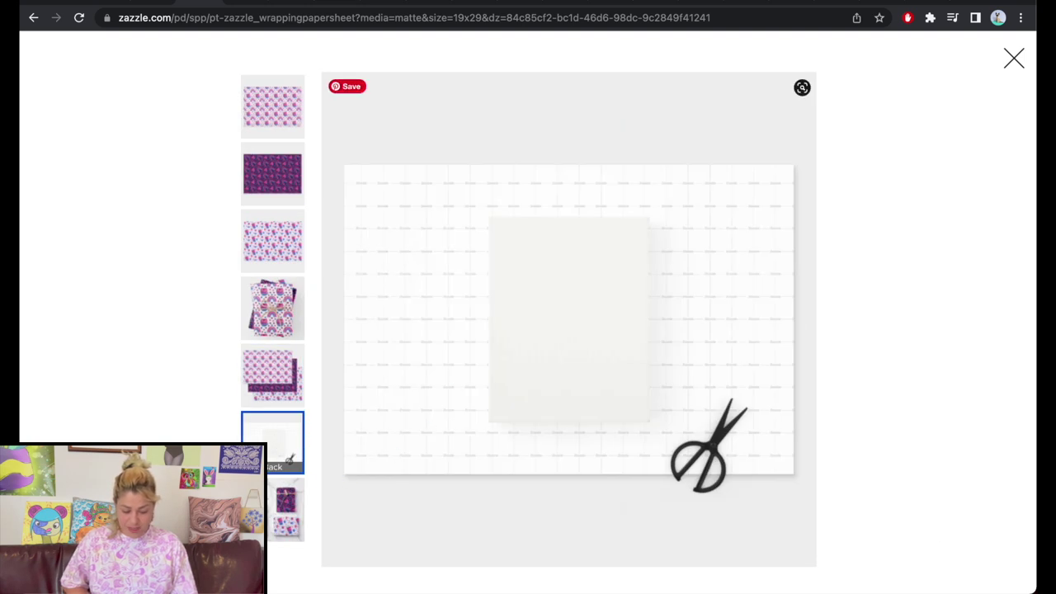
left_click(272, 517)
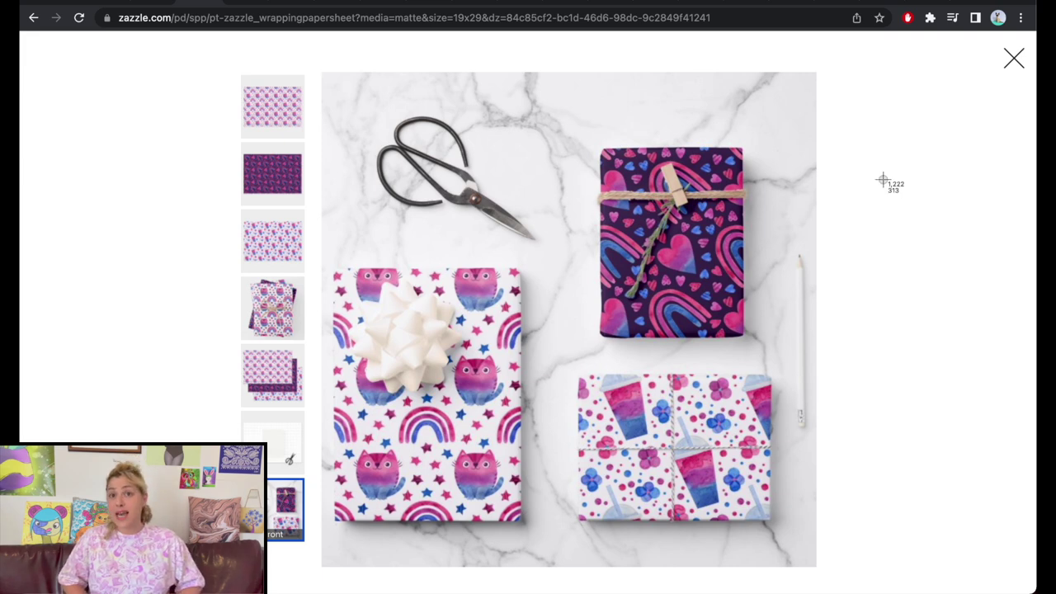
left_click_drag(815, 73, 321, 566)
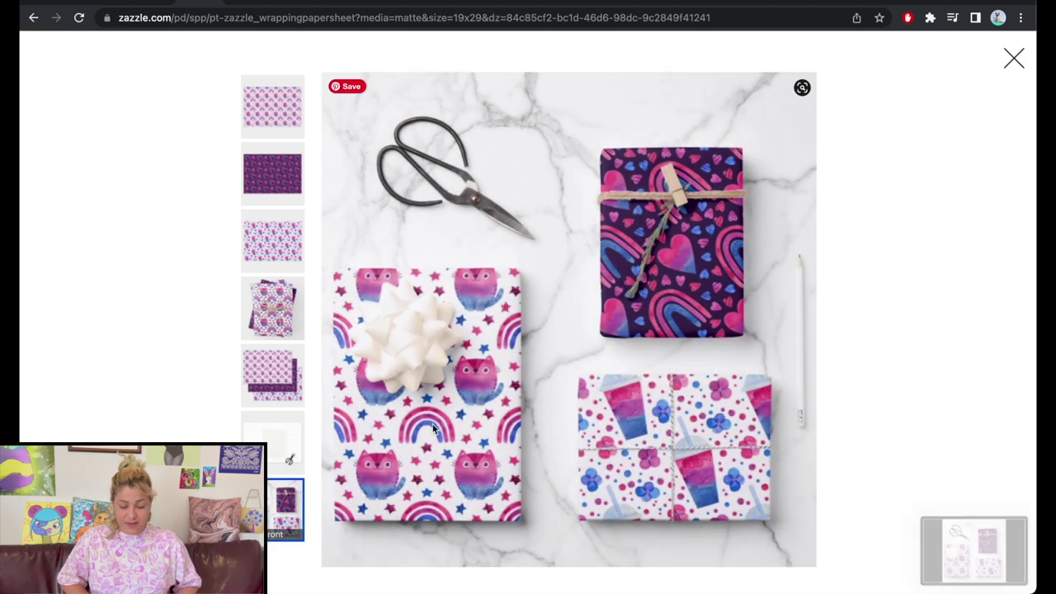
left_click(1013, 58)
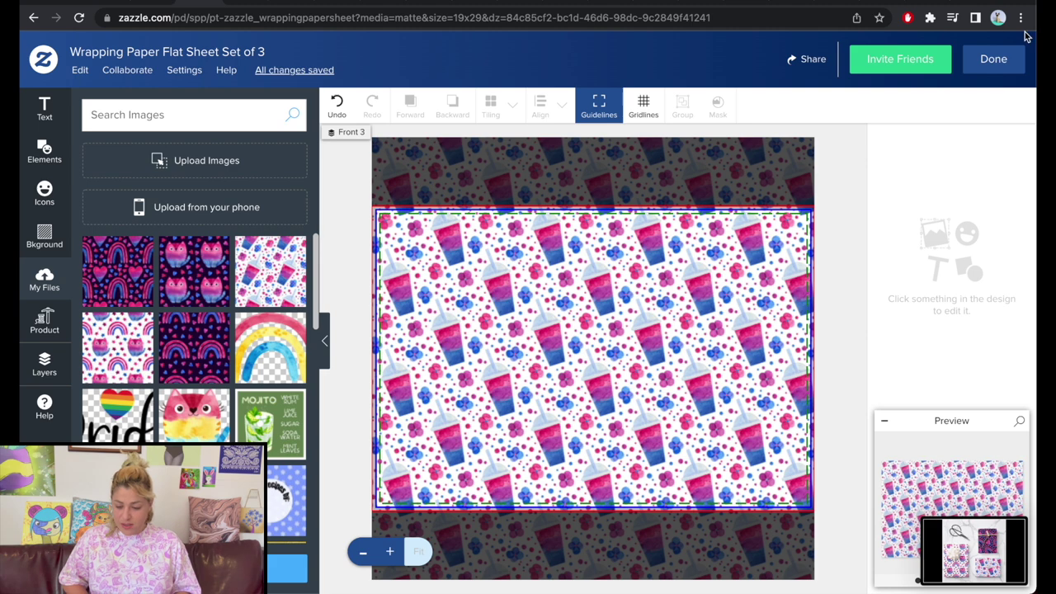
Finish the wrapping paper and open its Post Product for Sale form, checking the store category
left_click(996, 57)
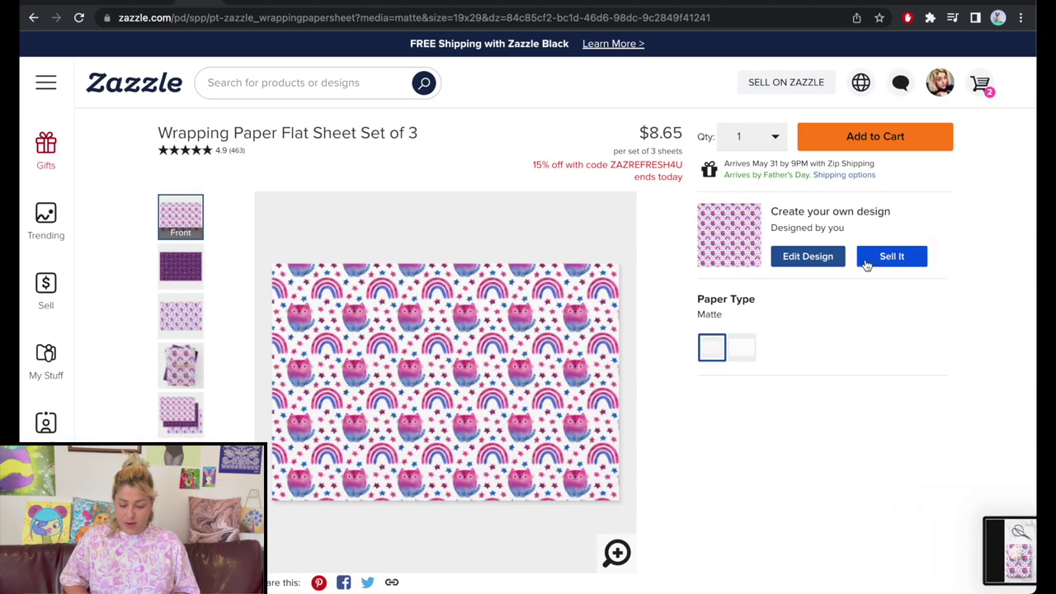
left_click(896, 256)
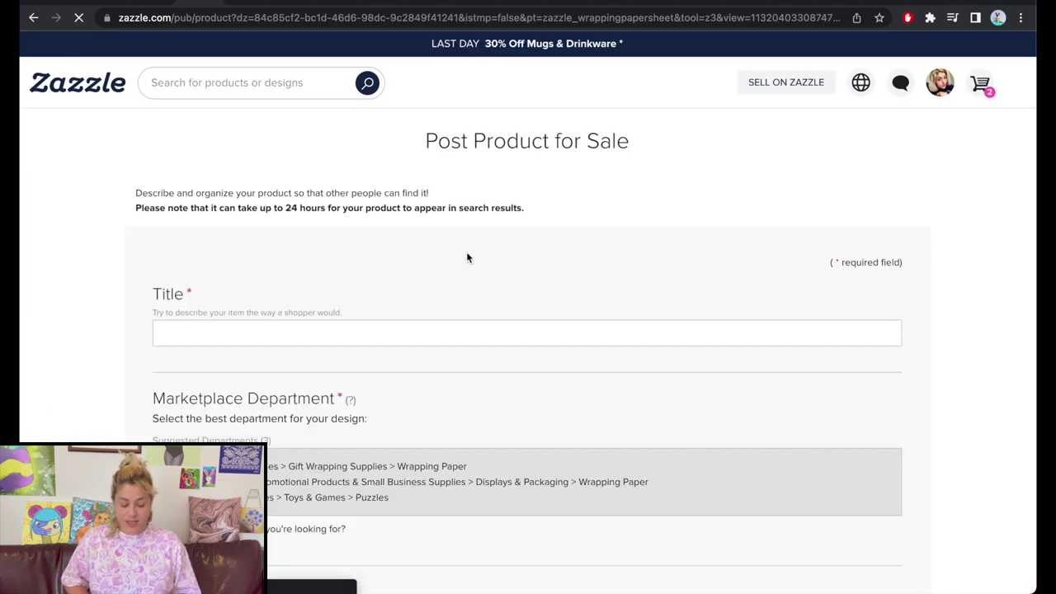
scroll(266, 292, "down", 12)
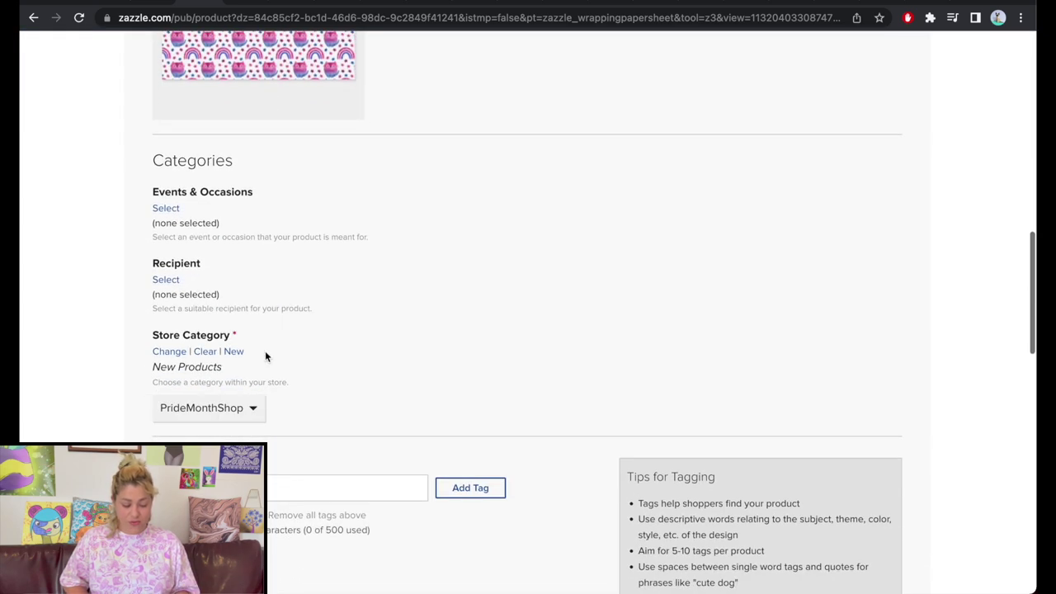
left_click(170, 353)
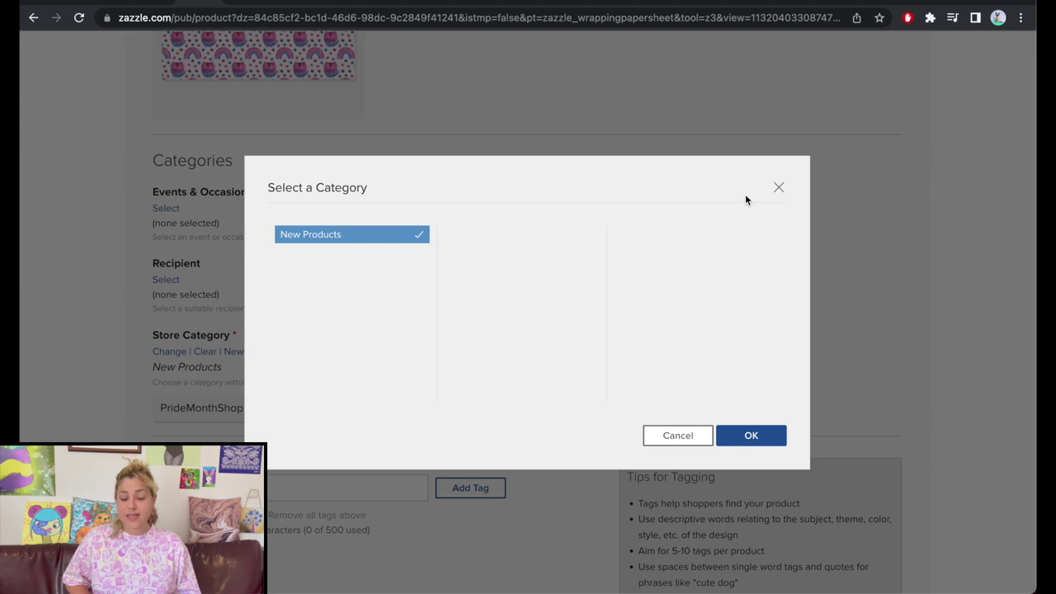
left_click(779, 188)
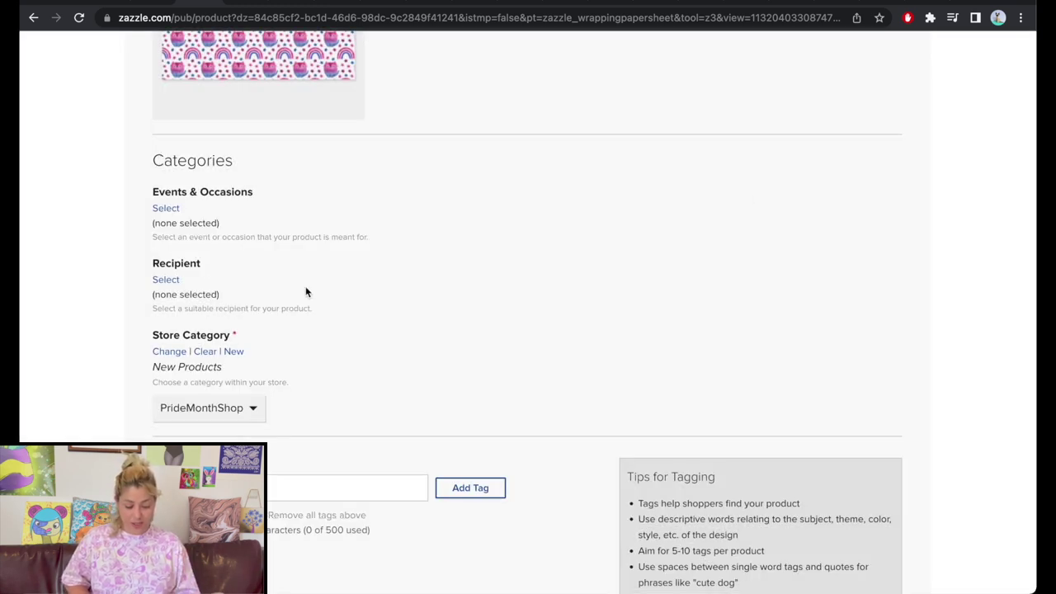
scroll(305, 291, "down", 5)
scroll(305, 288, "up", 15)
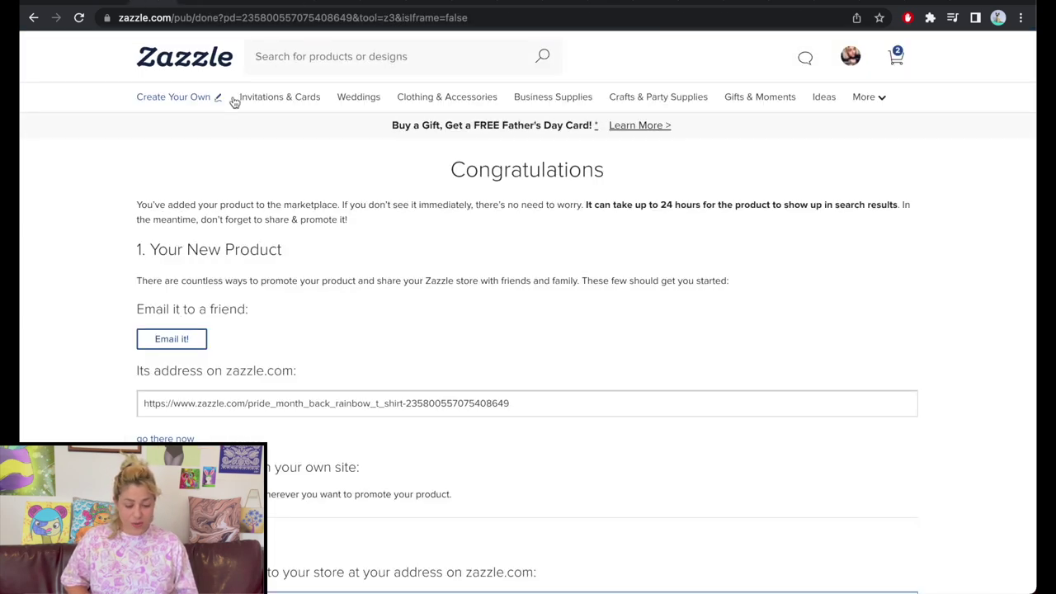
Search Zazzle's blank custom products for 'notebook'
left_click(206, 53)
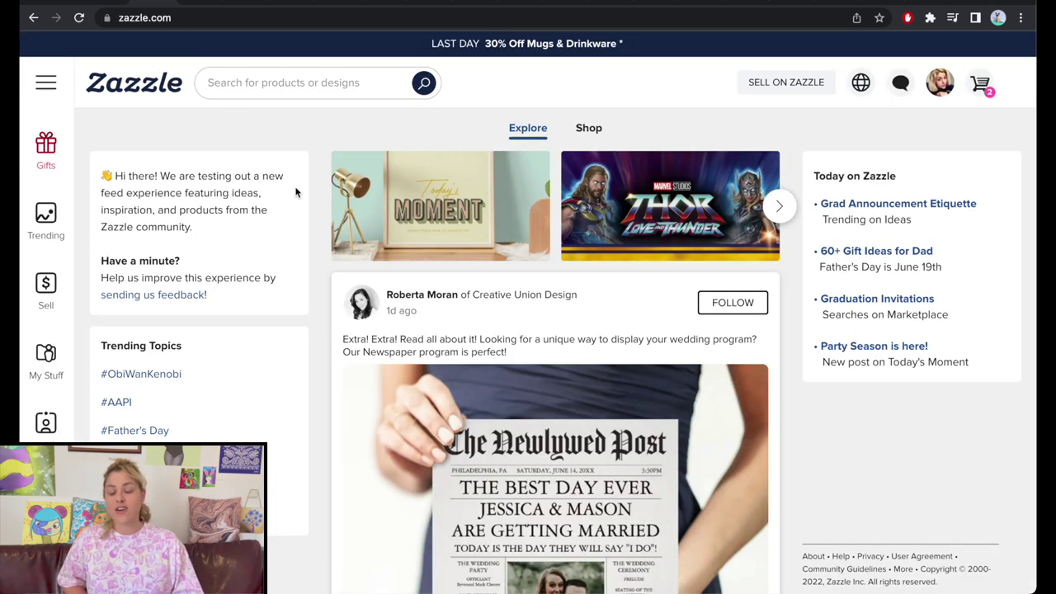
left_click(45, 422)
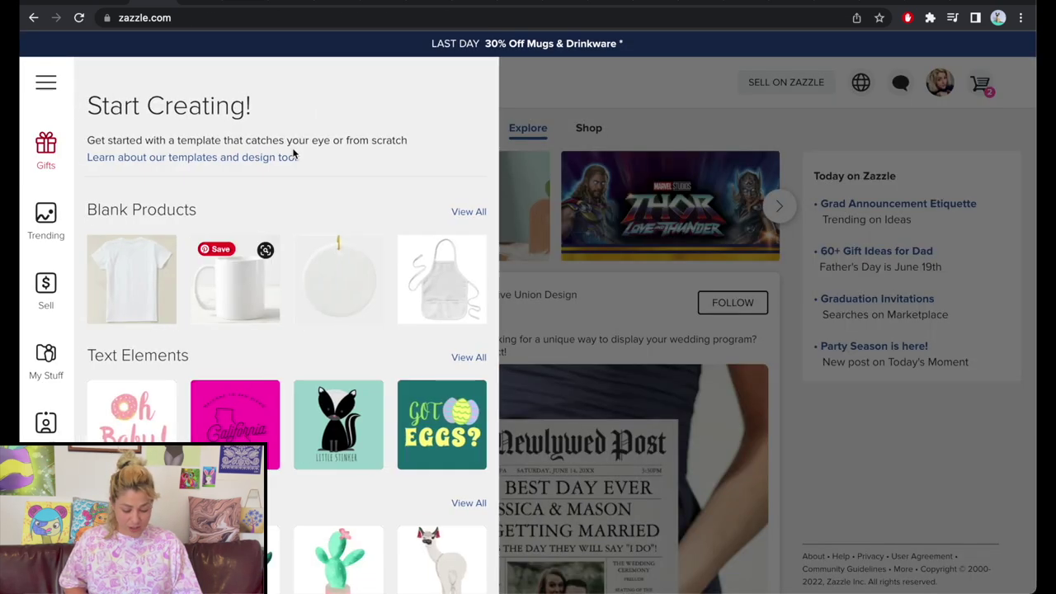
left_click(468, 213)
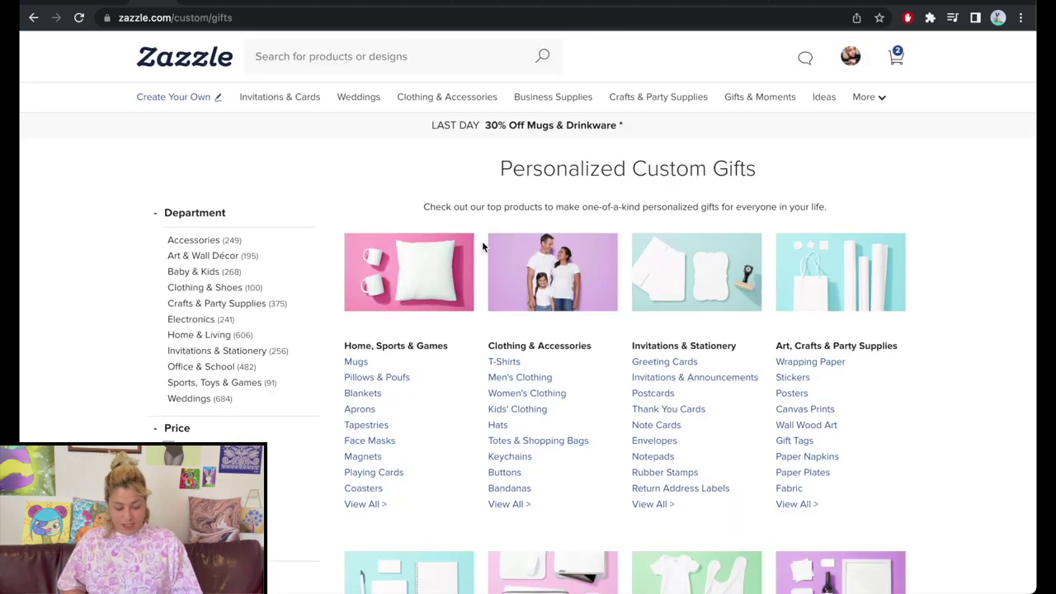
scroll(780, 371, "down", 5)
left_click(589, 436)
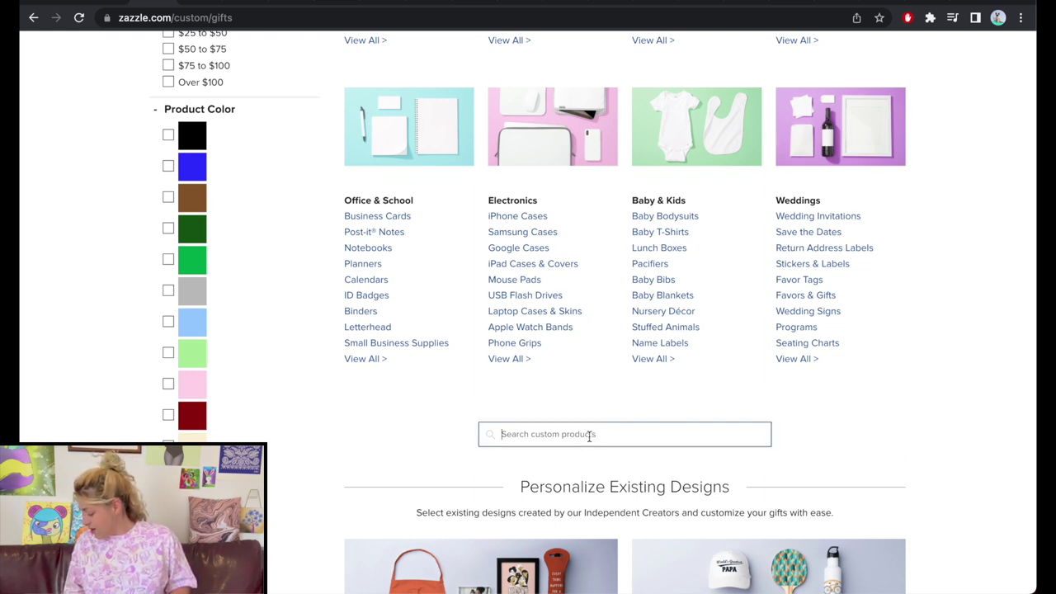
type("not")
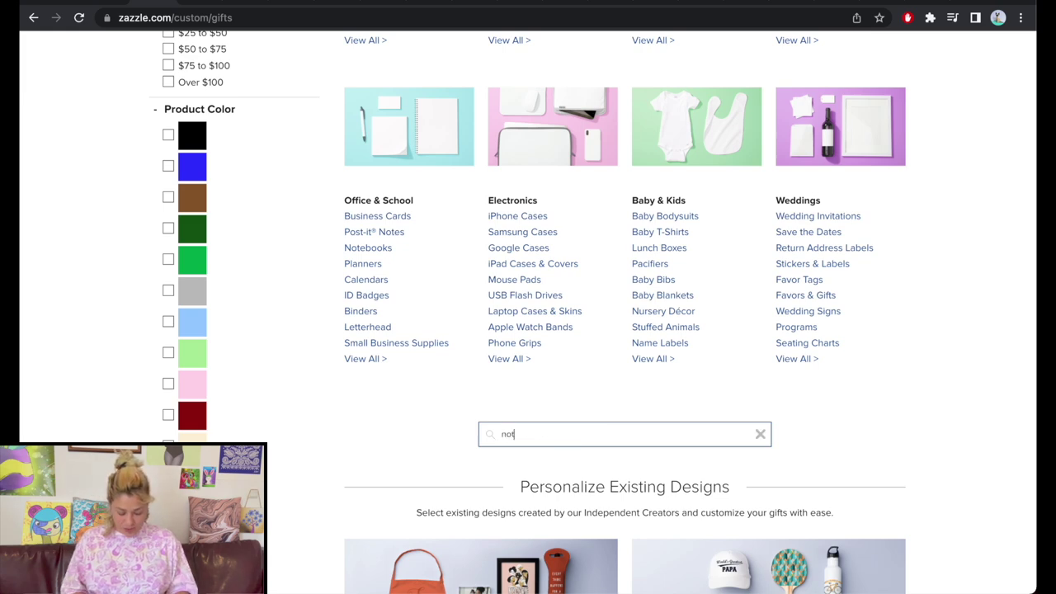
type("ebook")
key("Return")
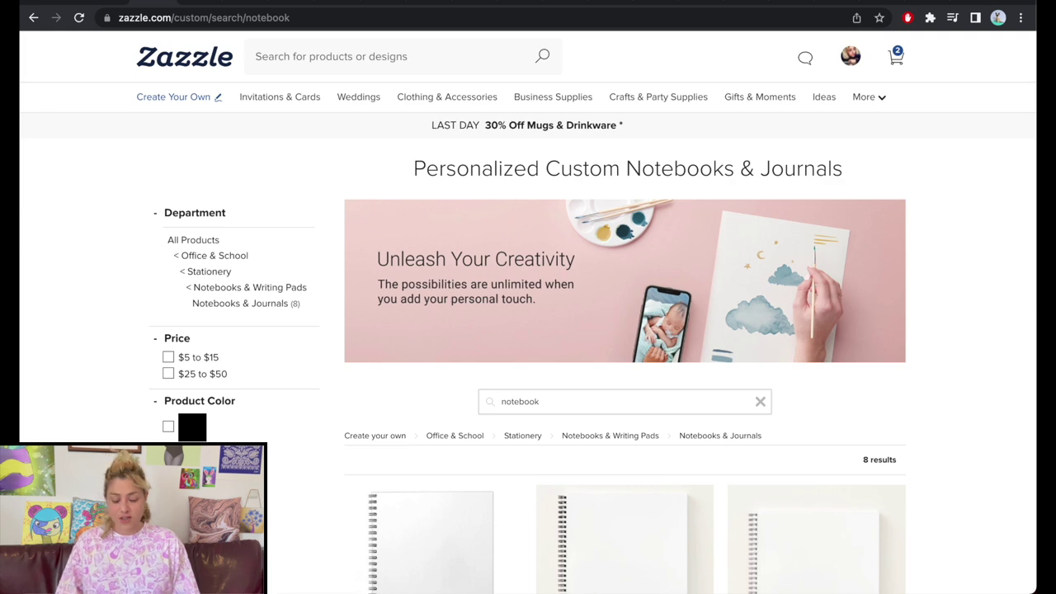
Open the Spiral Photo Notebook and bring up Add Image with the zazzle pride folder
scroll(738, 399, "down", 5)
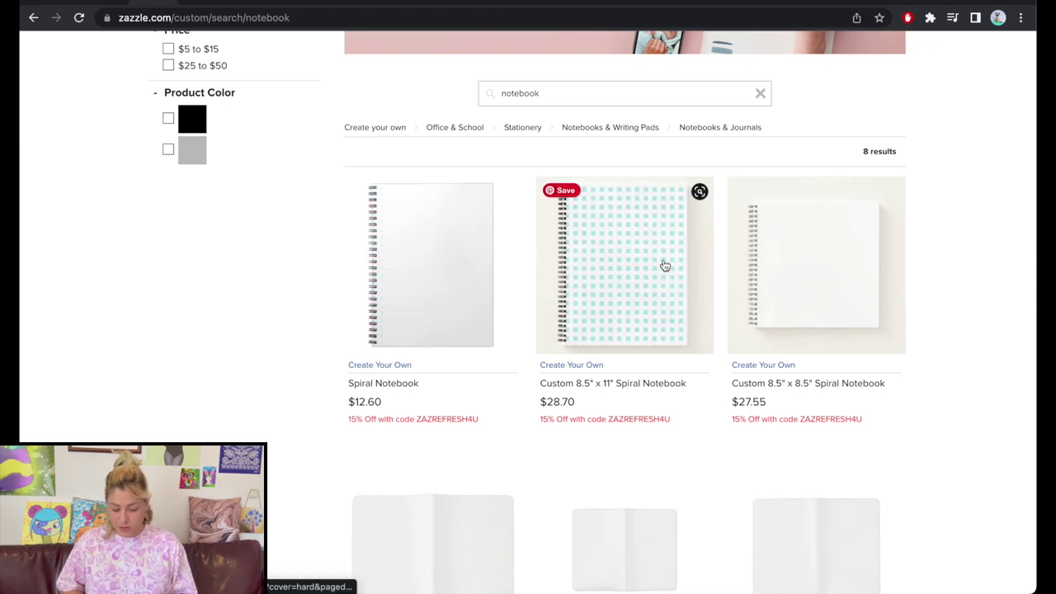
scroll(811, 168, "down", 2)
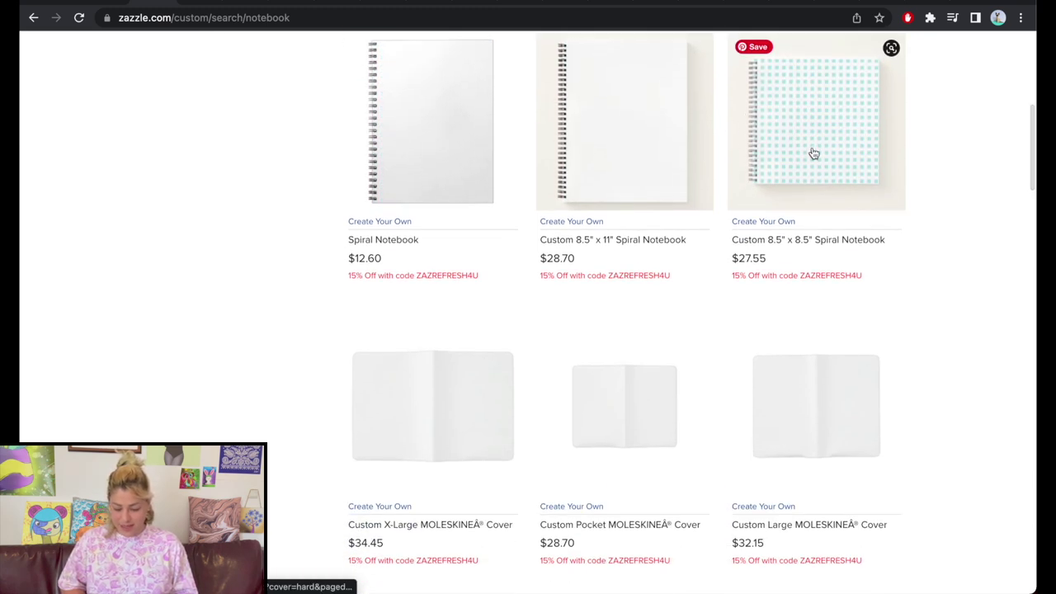
scroll(811, 157, "down", 7)
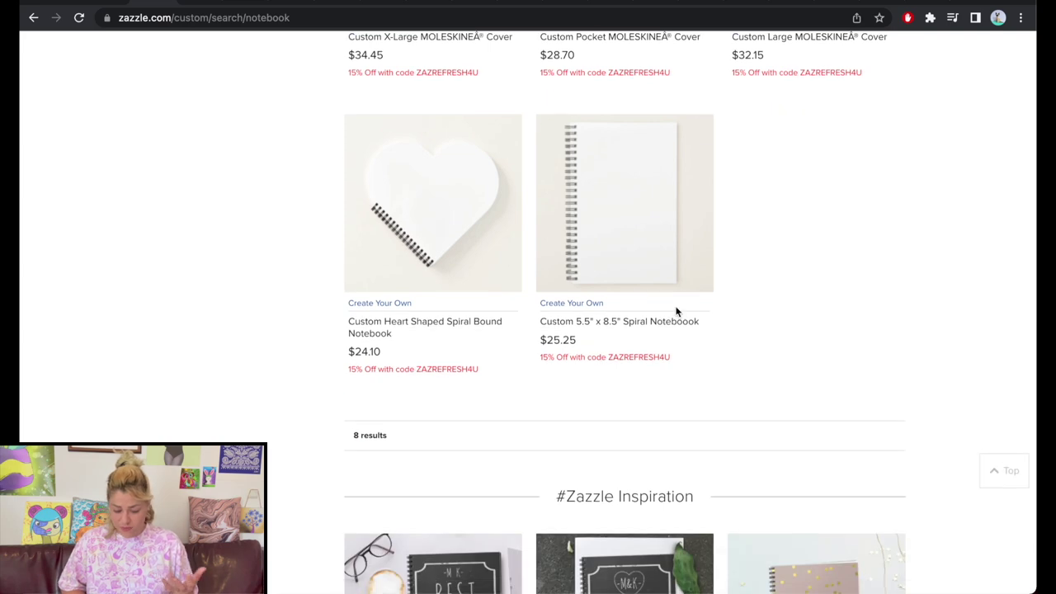
scroll(644, 311, "up", 9)
scroll(396, 399, "down", 3)
left_click(407, 310)
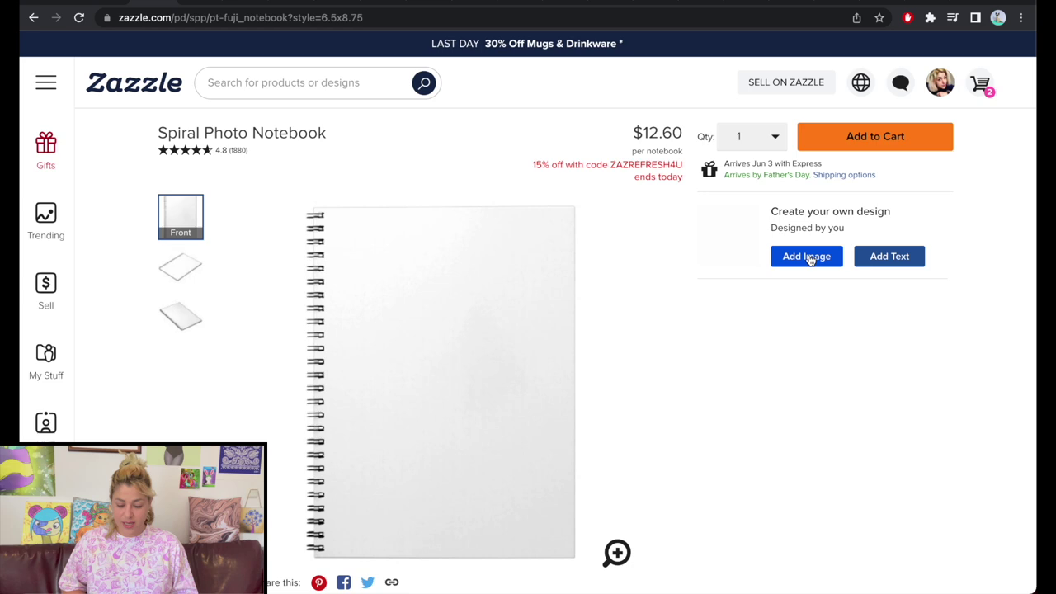
left_click(808, 256)
mouse_move(502, 576)
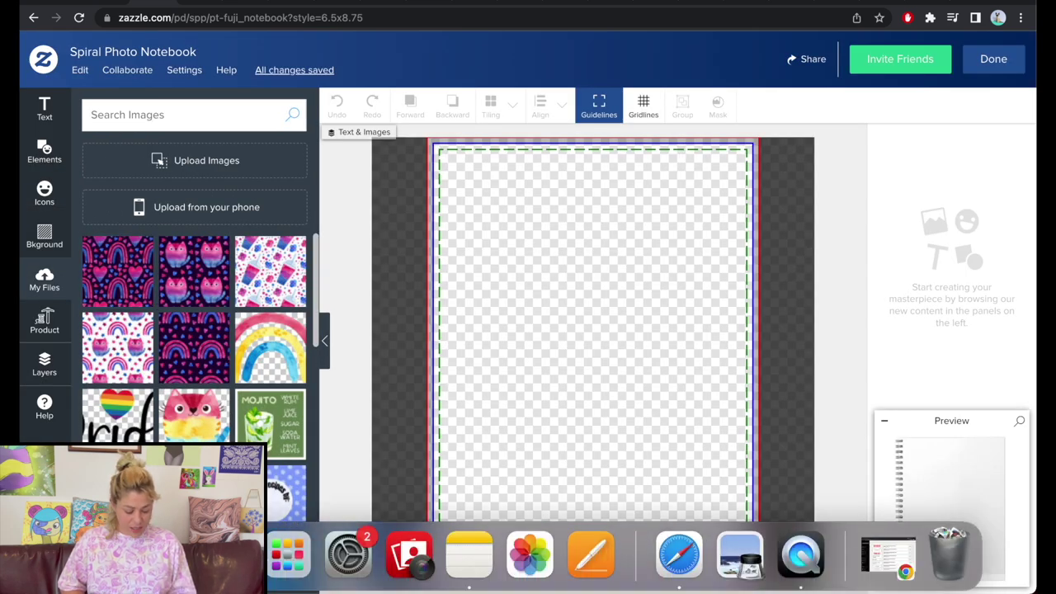
left_click(886, 554)
Drag Tweetii-210101-NT-10.png from the zazzle pride folder onto the notebook design
scroll(732, 402, "up", 5)
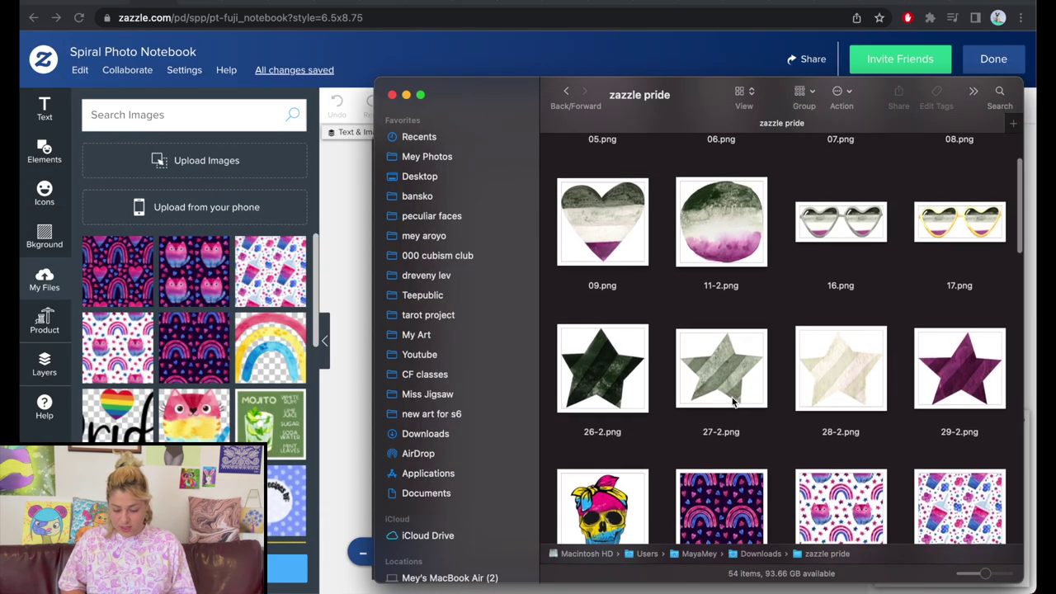
scroll(733, 402, "down", 6)
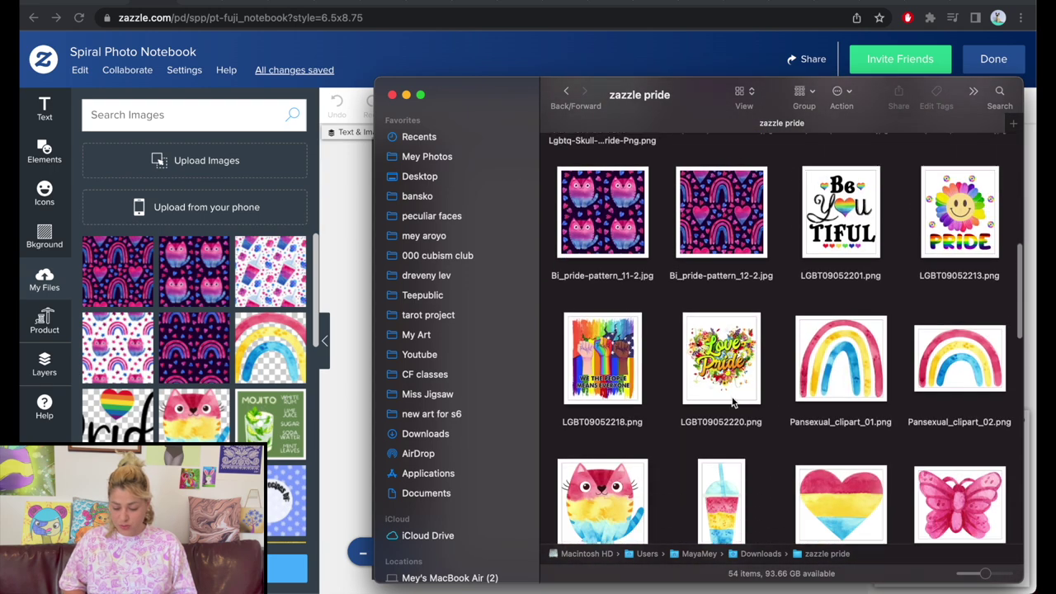
scroll(760, 256, "down", 2)
scroll(760, 257, "up", 3)
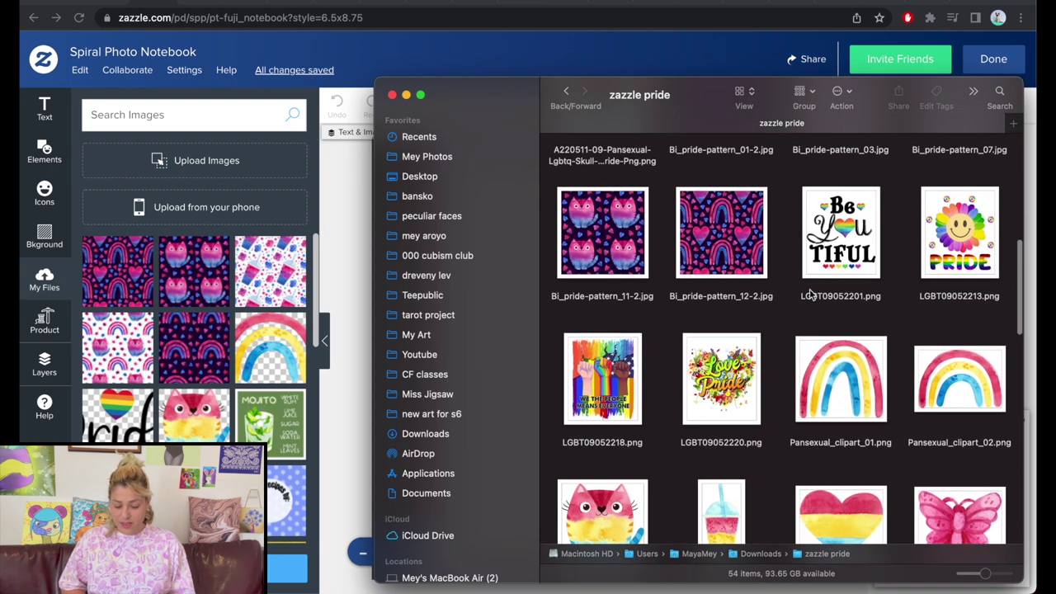
scroll(810, 292, "down", 3)
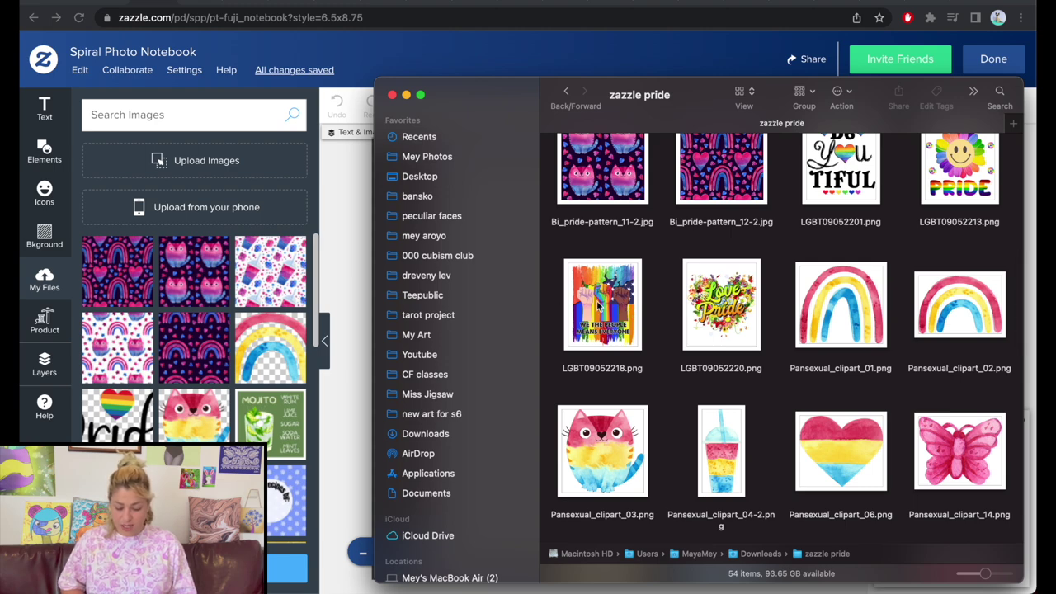
scroll(762, 307, "down", 15)
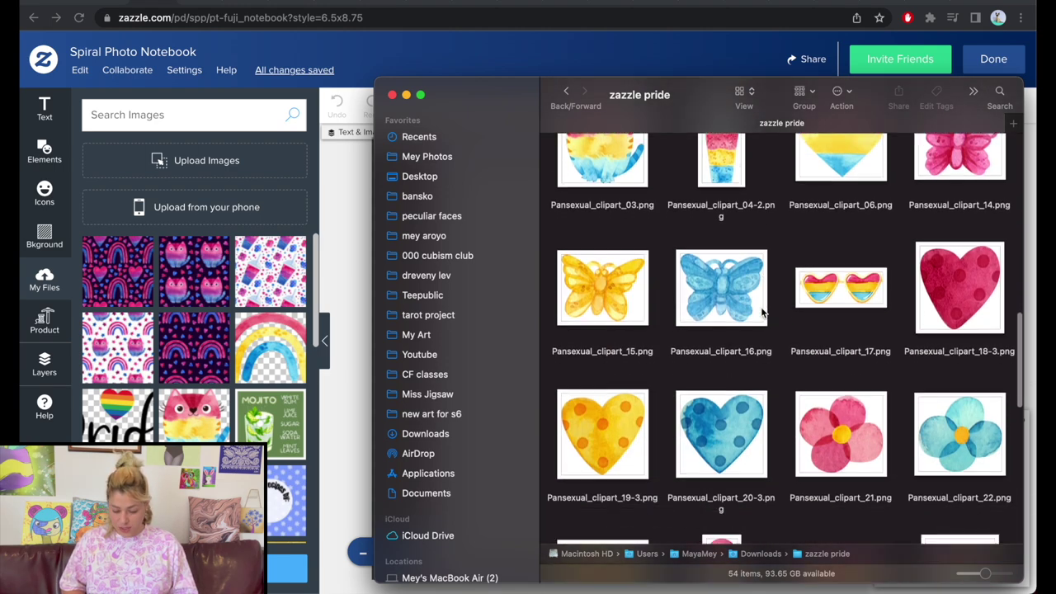
scroll(761, 308, "down", 10)
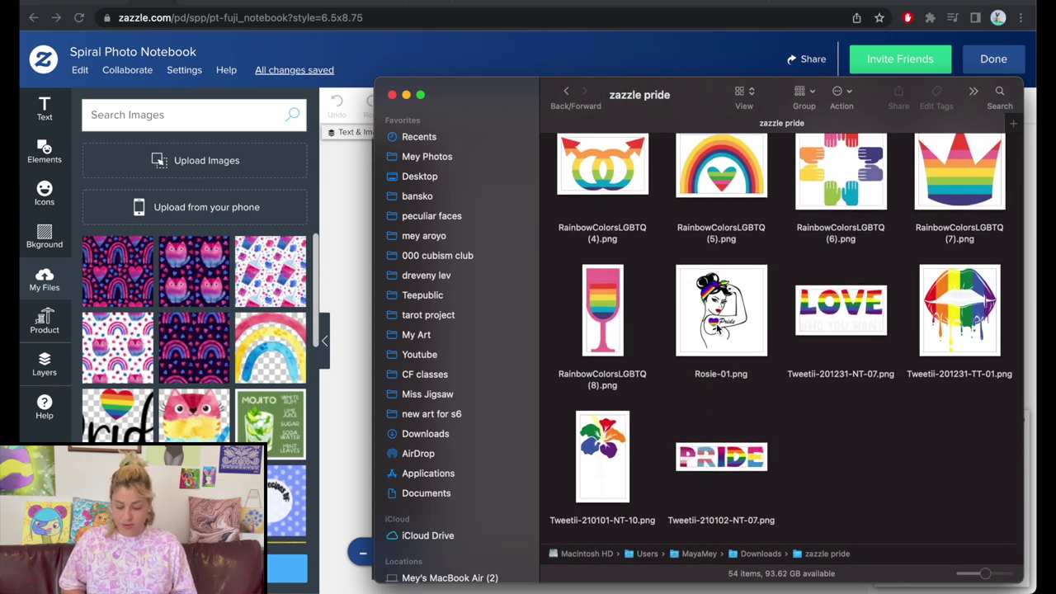
left_click_drag(619, 467, 227, 395)
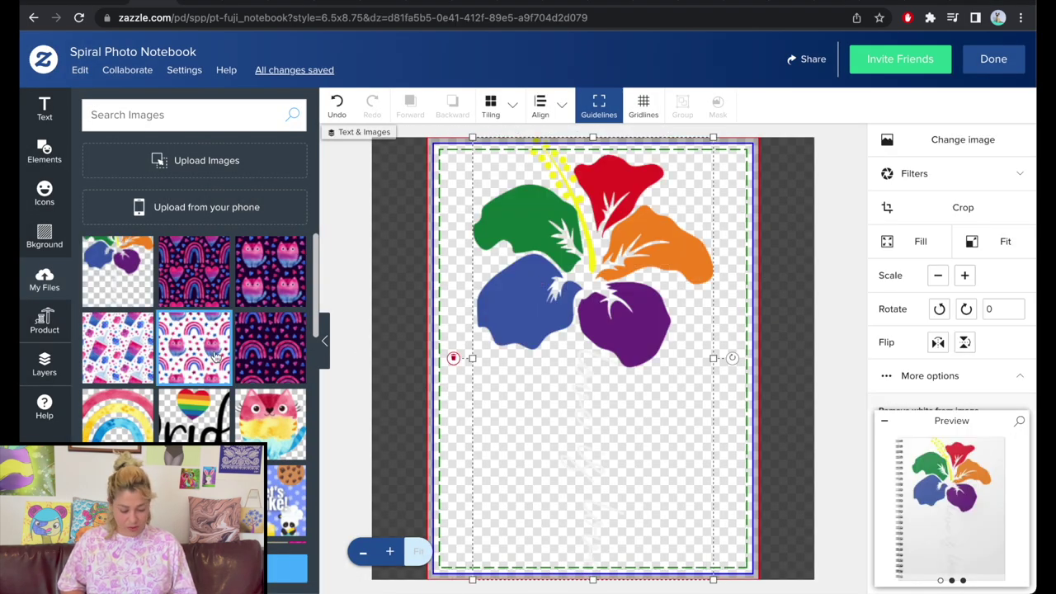
Give the notebook cover a black background via Layers
left_click(389, 287)
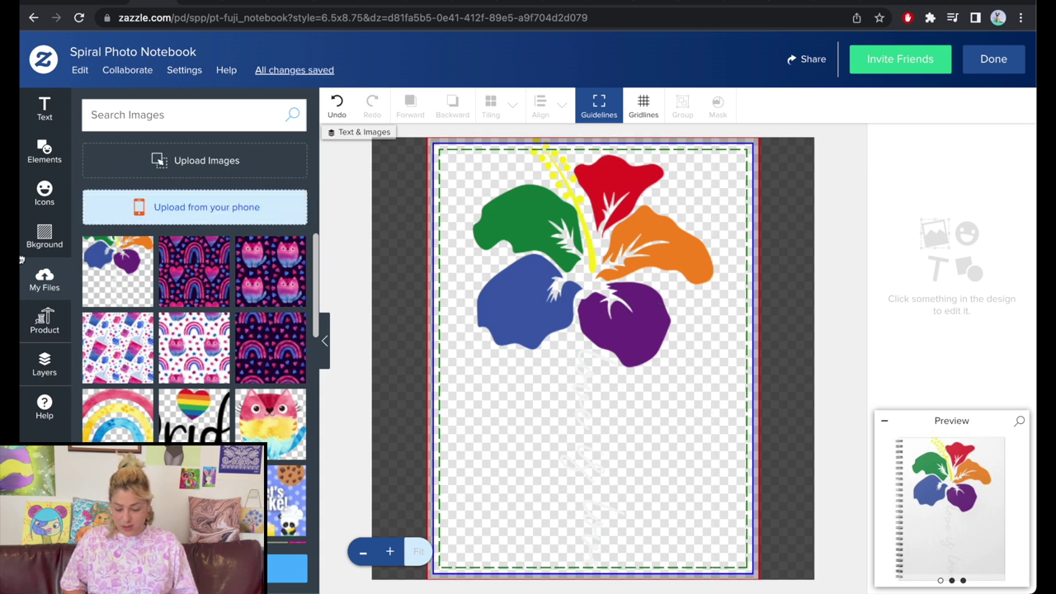
left_click(45, 363)
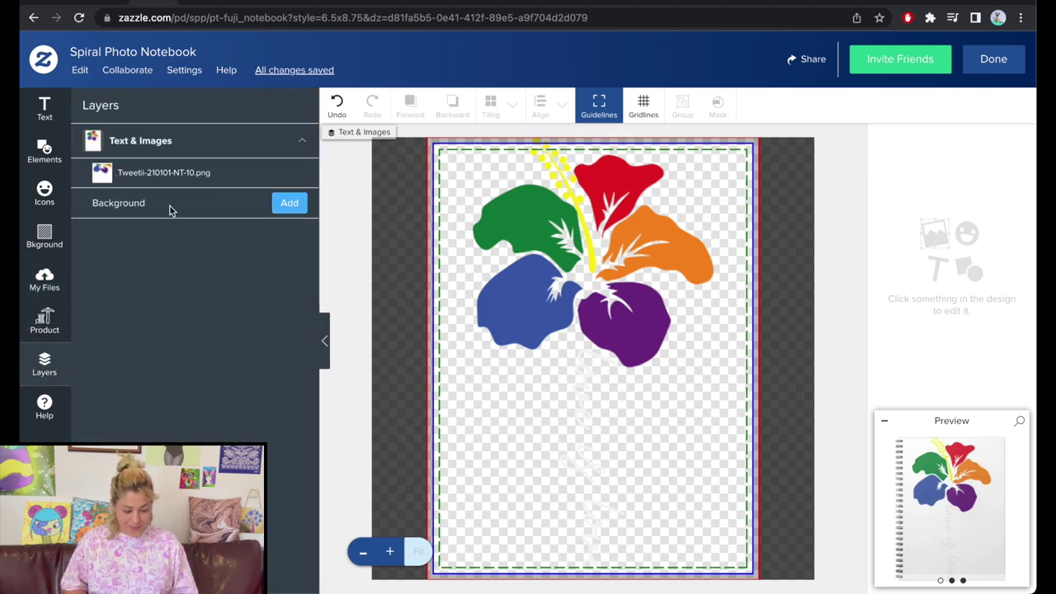
left_click(290, 204)
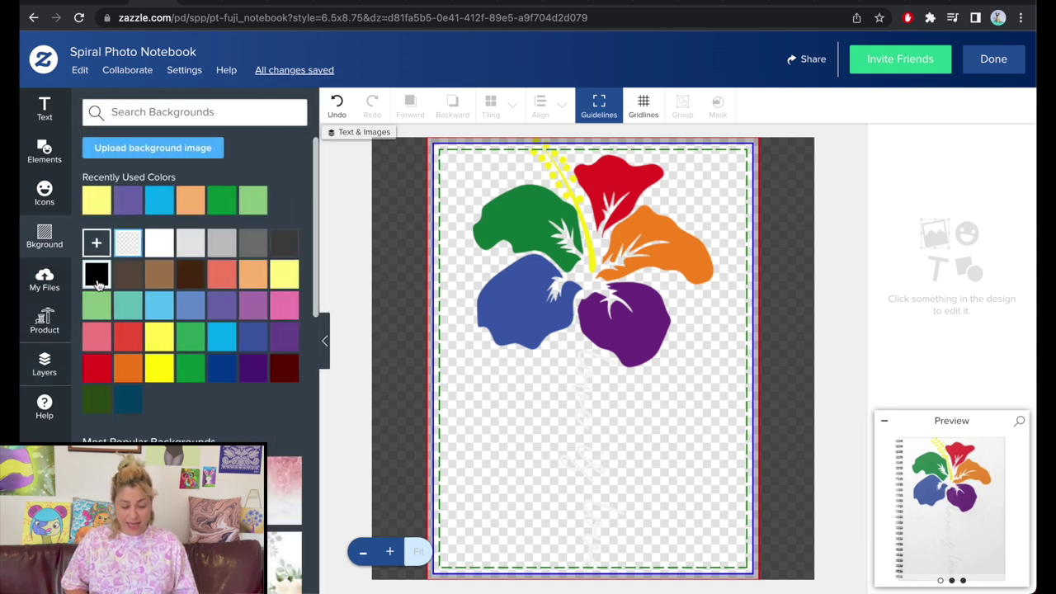
left_click(96, 275)
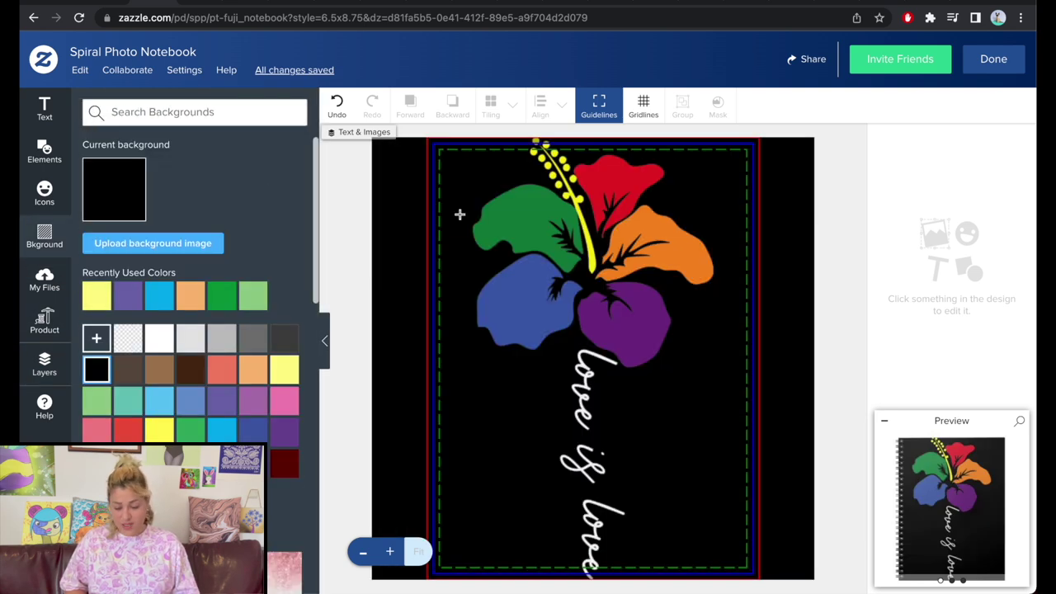
Shrink the hibiscus artwork, centre it on the cover, and preview the notebook full size
left_click(583, 264)
left_click_drag(713, 138, 627, 281)
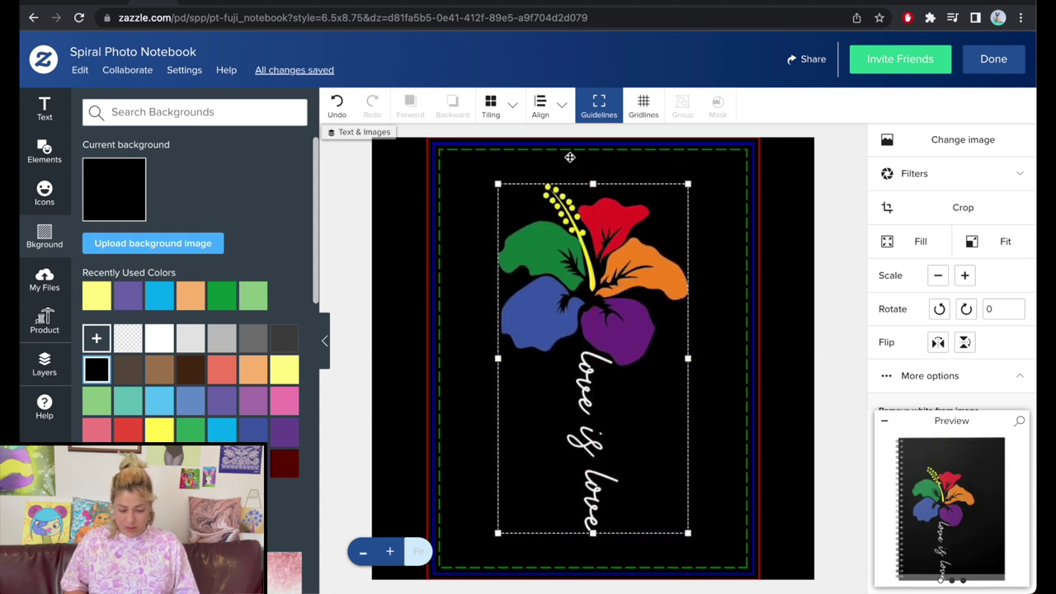
left_click(551, 107)
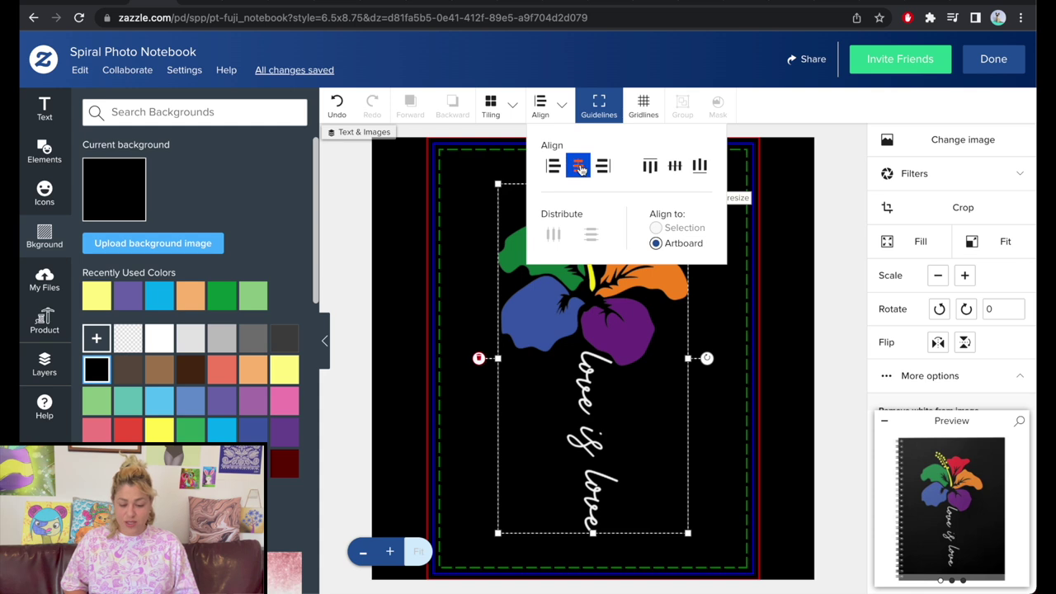
left_click(836, 253)
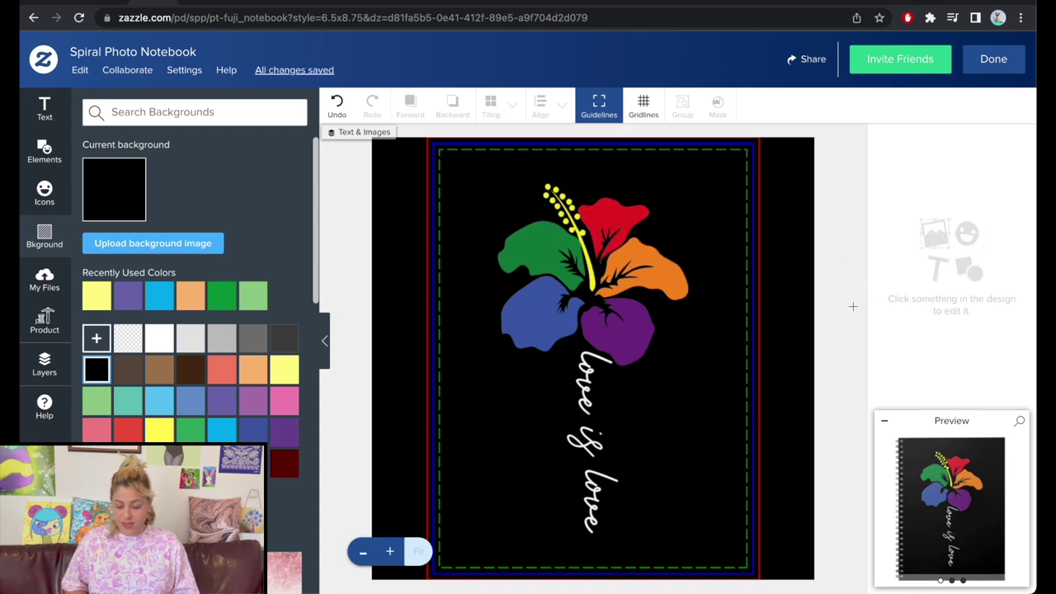
left_click(953, 516)
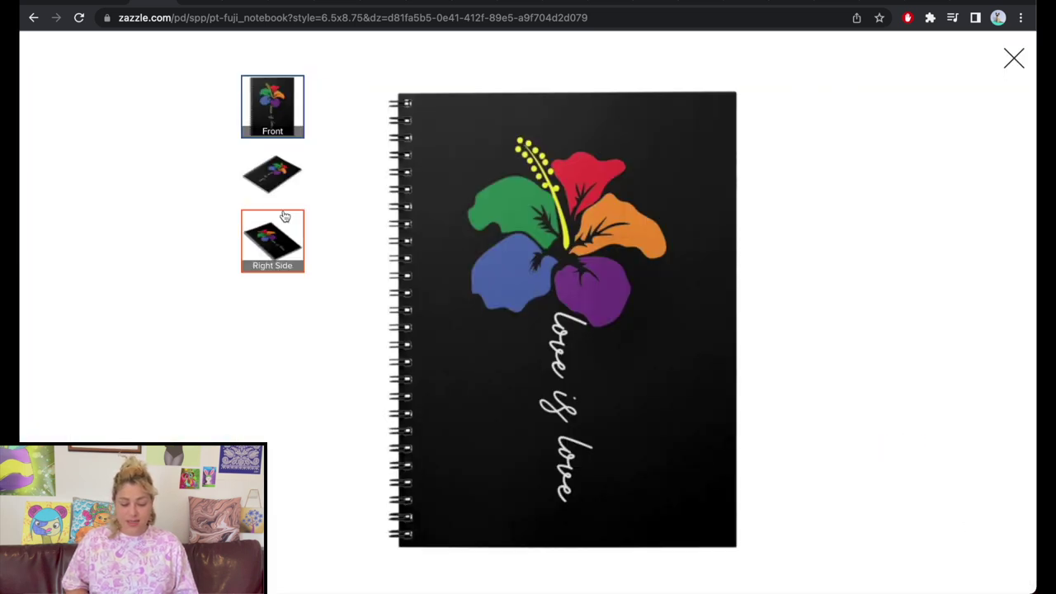
Review the notebook's left and right mockups and screenshot the front mockup
left_click(262, 165)
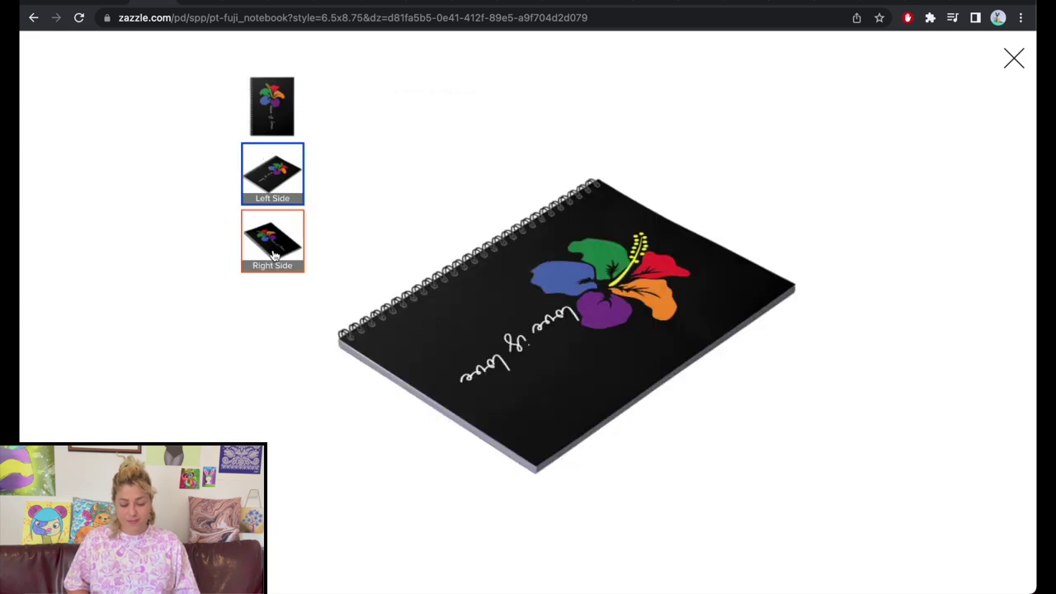
left_click(272, 241)
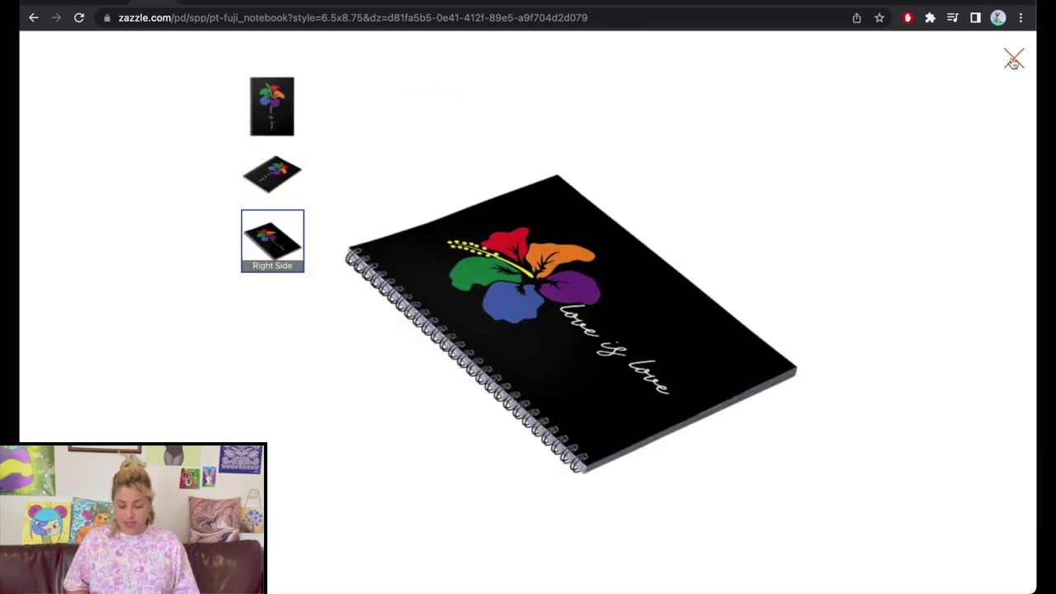
left_click(1014, 58)
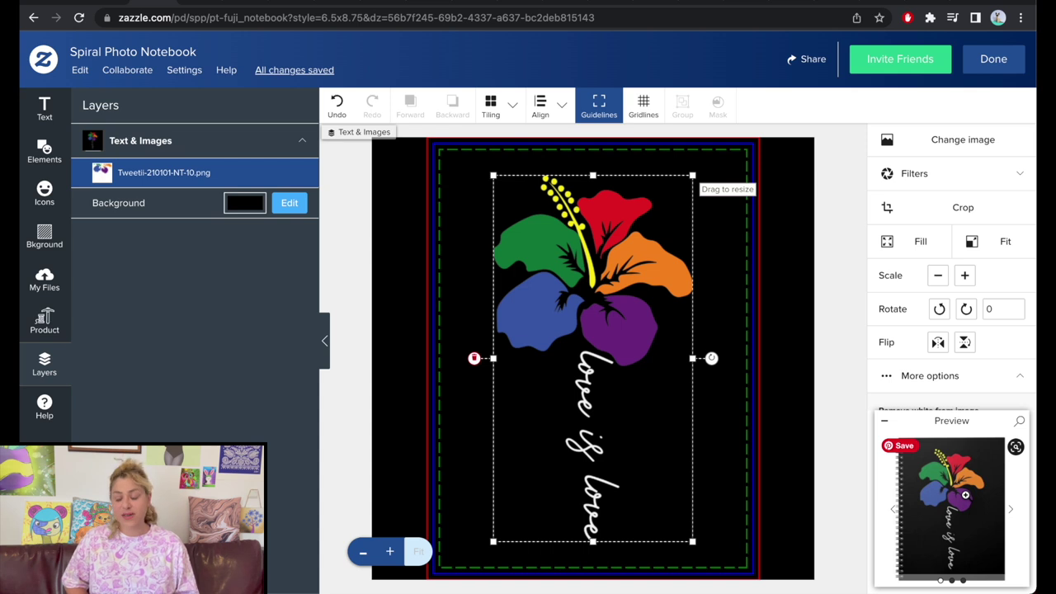
left_click(965, 495)
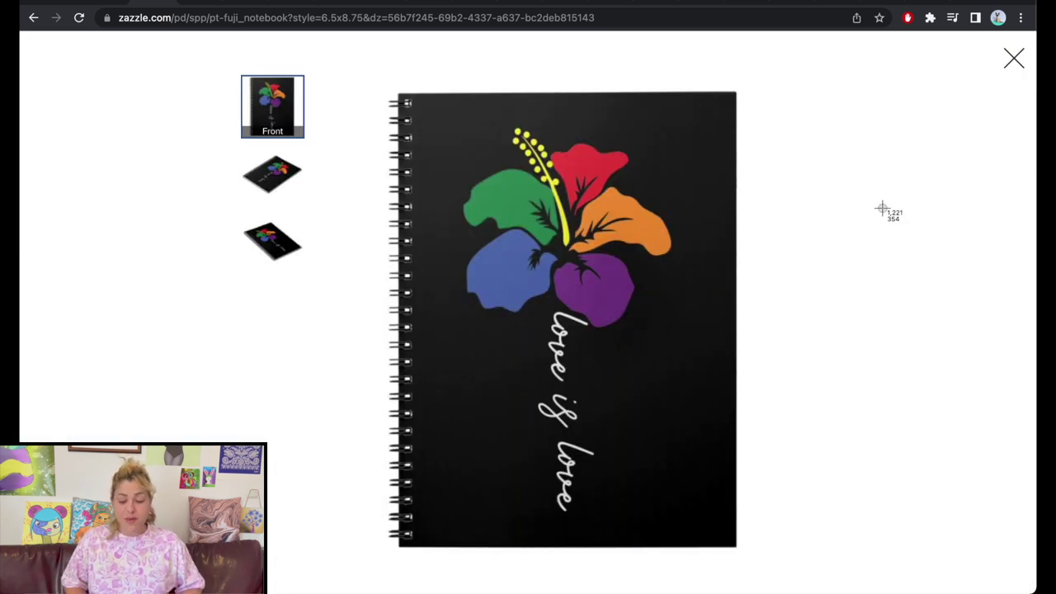
left_click_drag(792, 56, 343, 580)
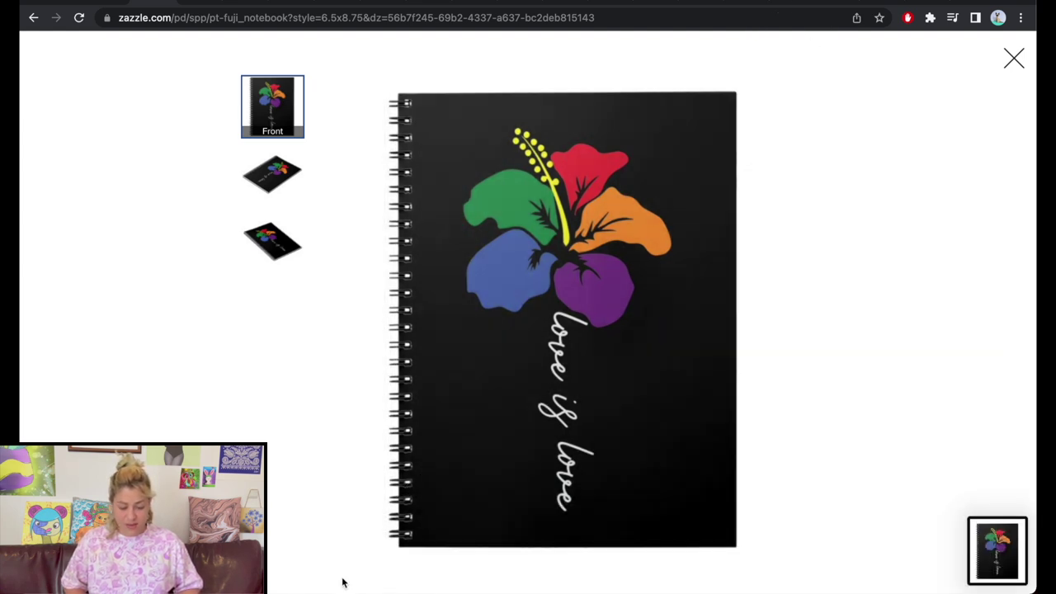
Recheck the side mockups, close the preview and mark the notebook design done
left_click(272, 240)
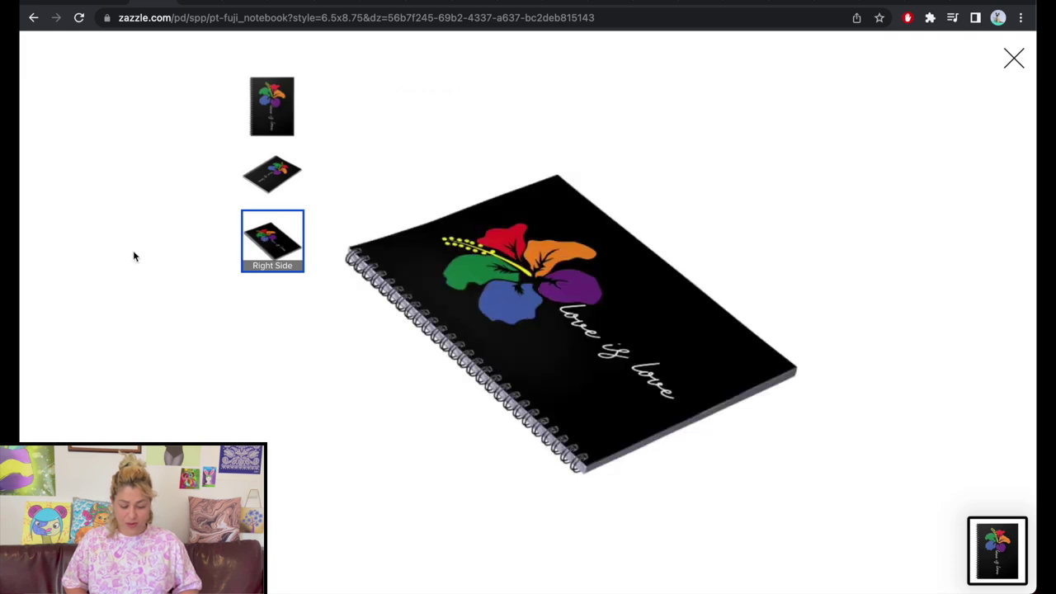
left_click(272, 173)
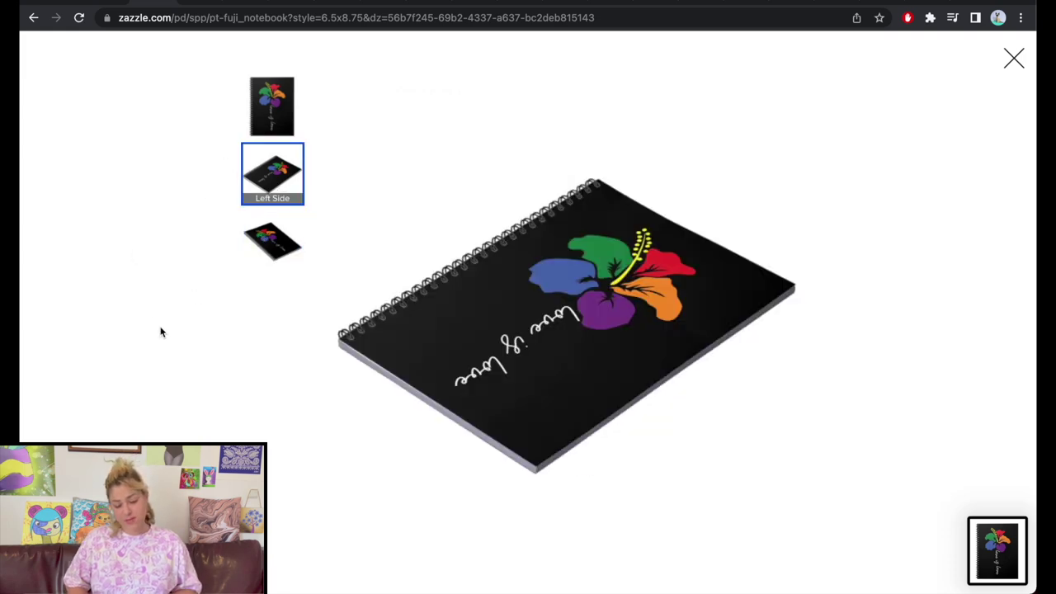
left_click(1013, 56)
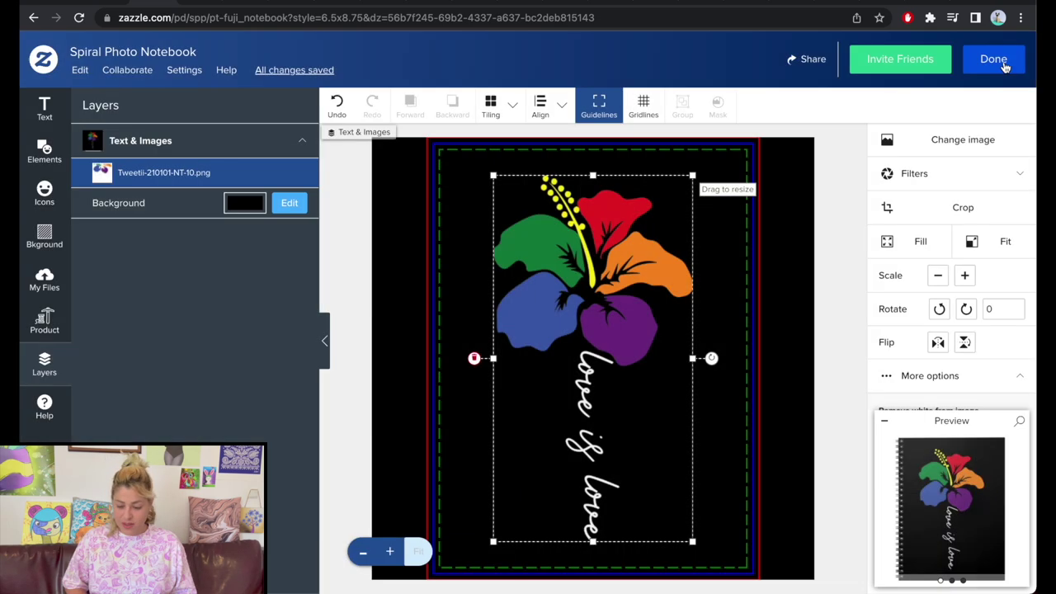
left_click(1004, 66)
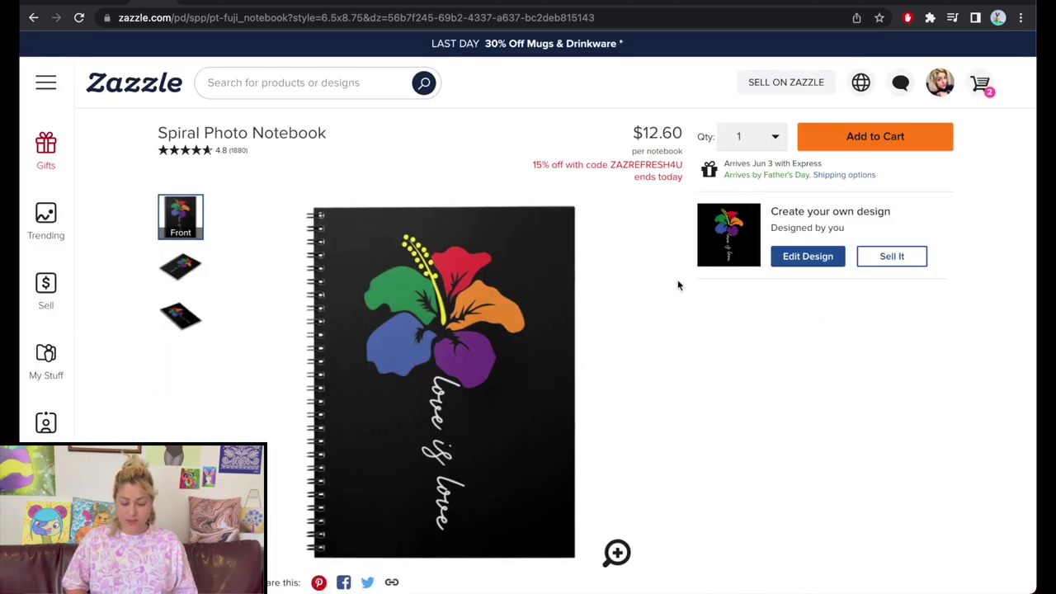
Open the notebook's Post Product for Sale form, comparing it with the wrapping paper listing
left_click(885, 259)
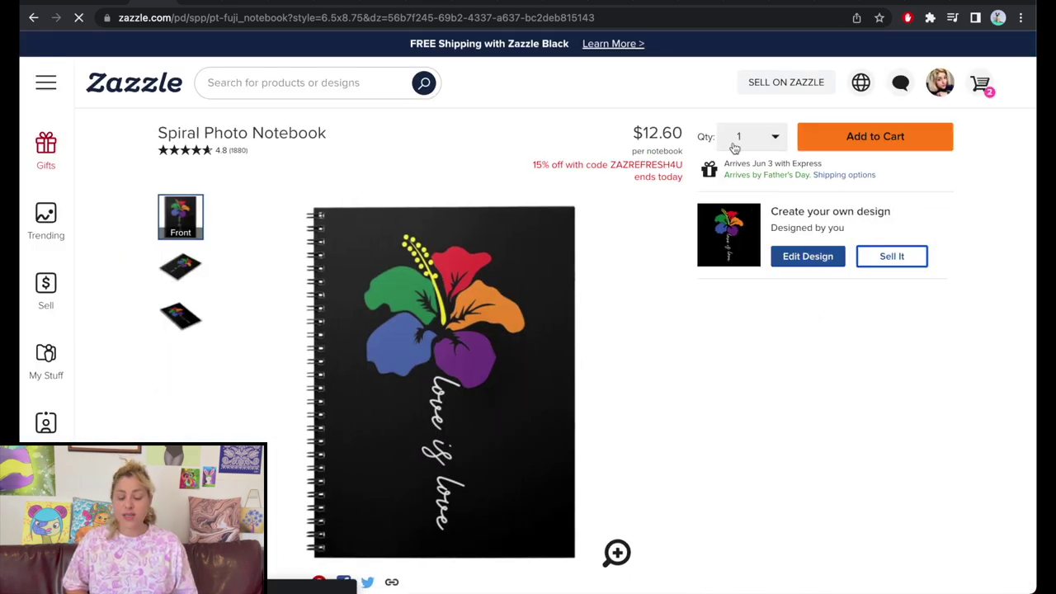
left_click(204, 1)
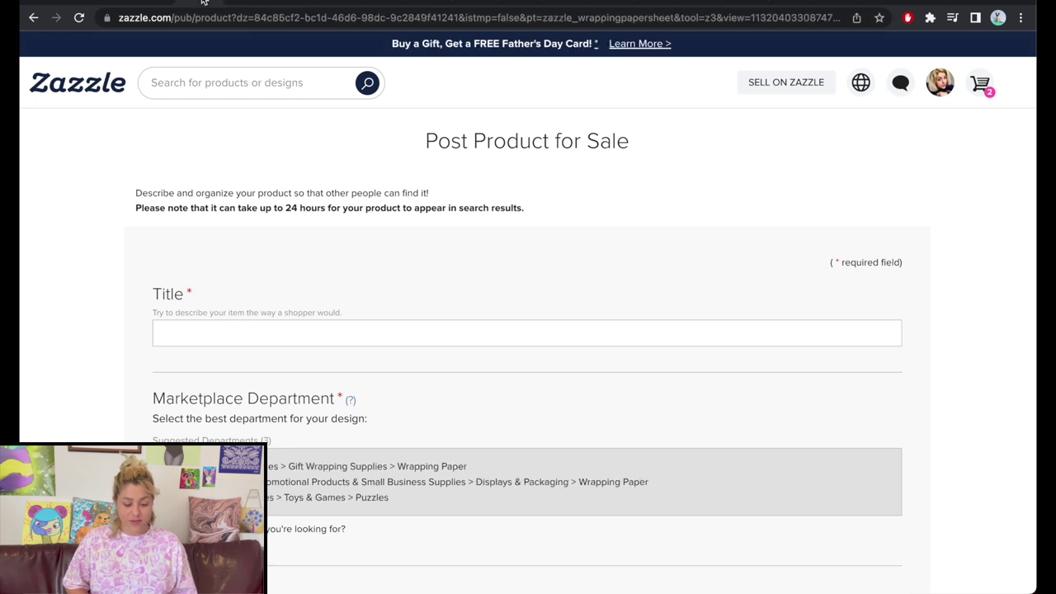
left_click(157, 2)
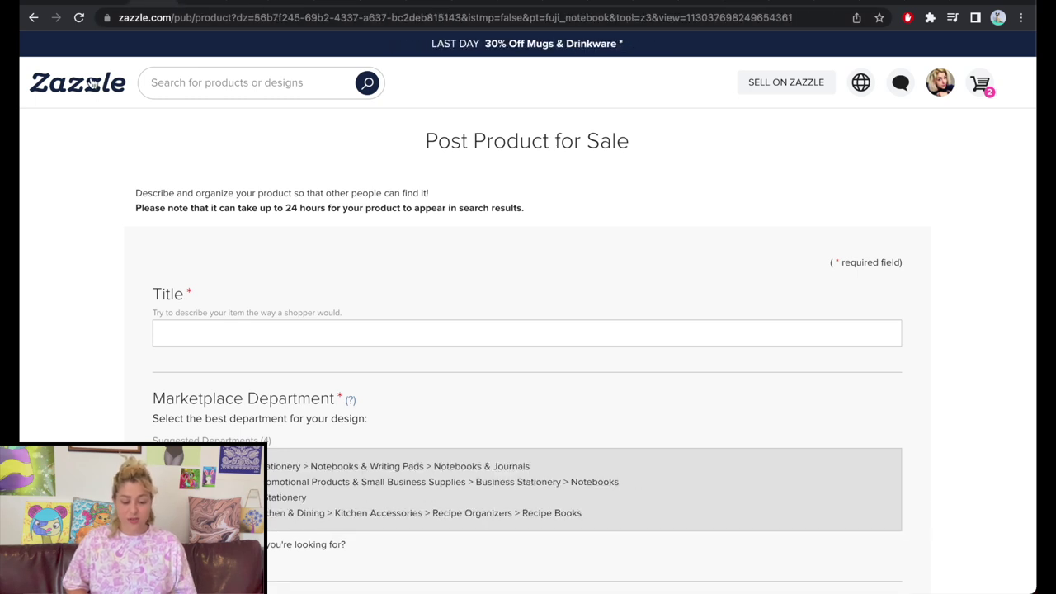
Open the Zazzle home page in a new tab and switch to it
right_click(99, 95)
left_click(124, 99)
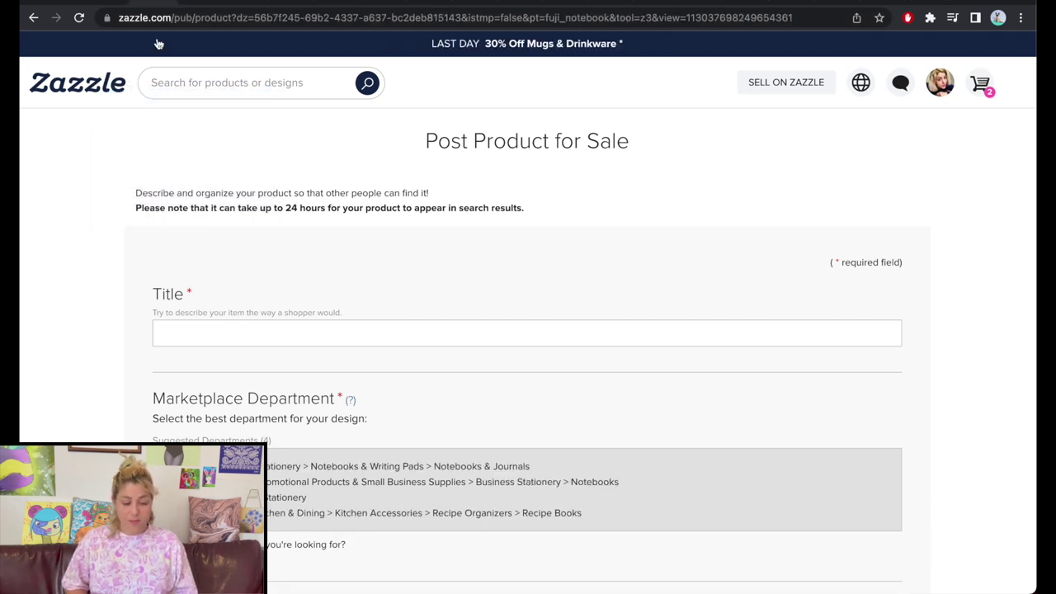
left_click(245, 2)
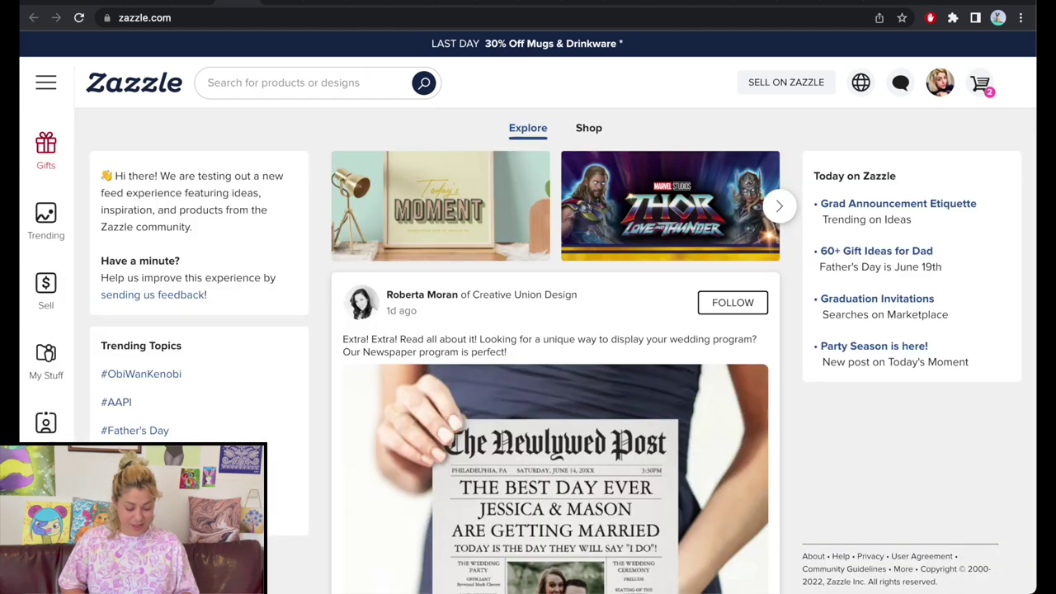
Browse all blank products and search custom products for mugs
left_click(46, 422)
left_click(470, 212)
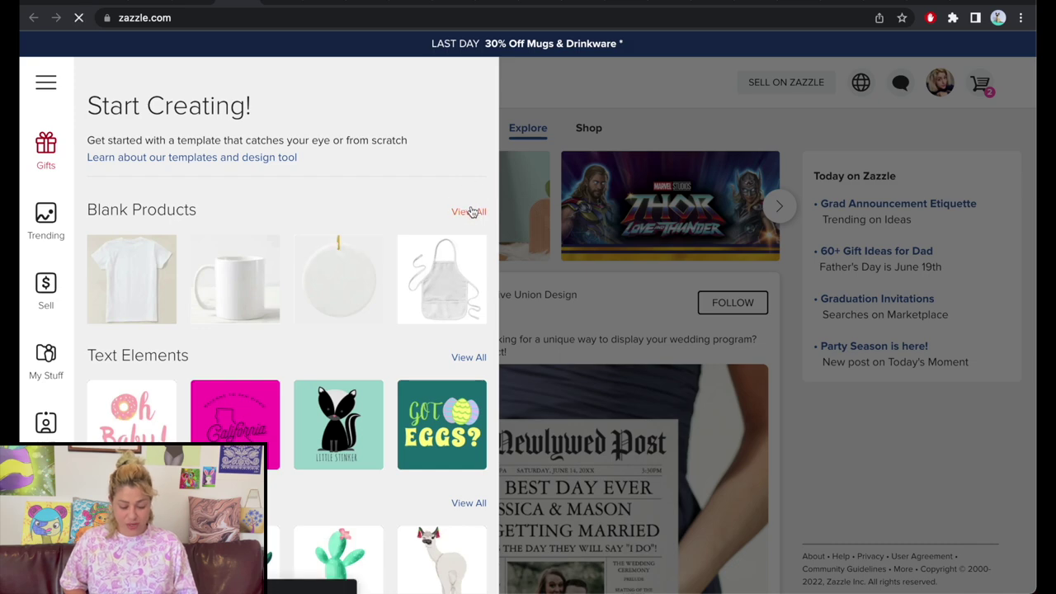
scroll(752, 311, "down", 6)
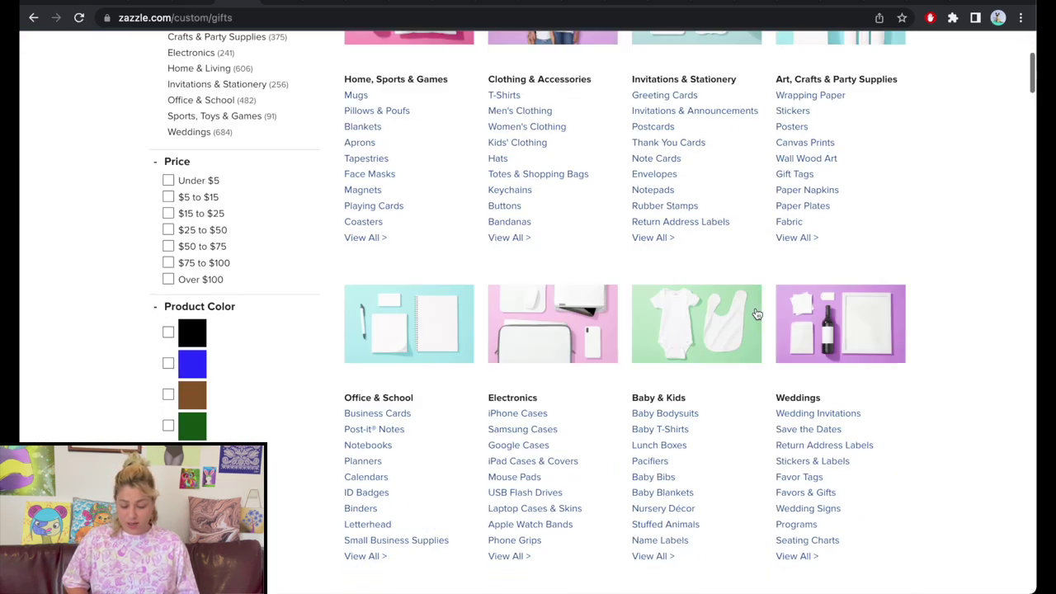
left_click(648, 341)
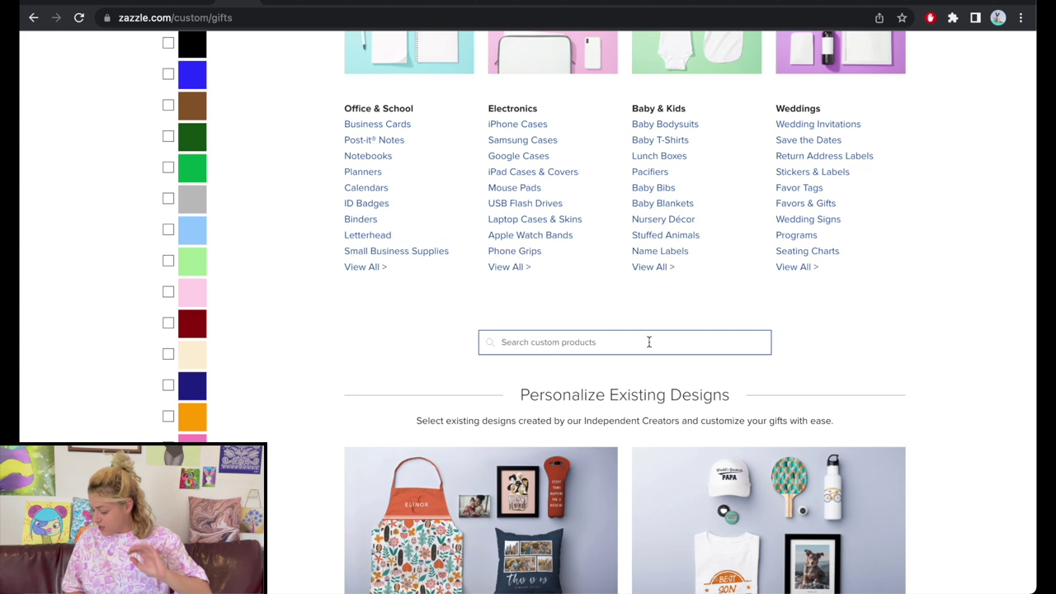
type("mug")
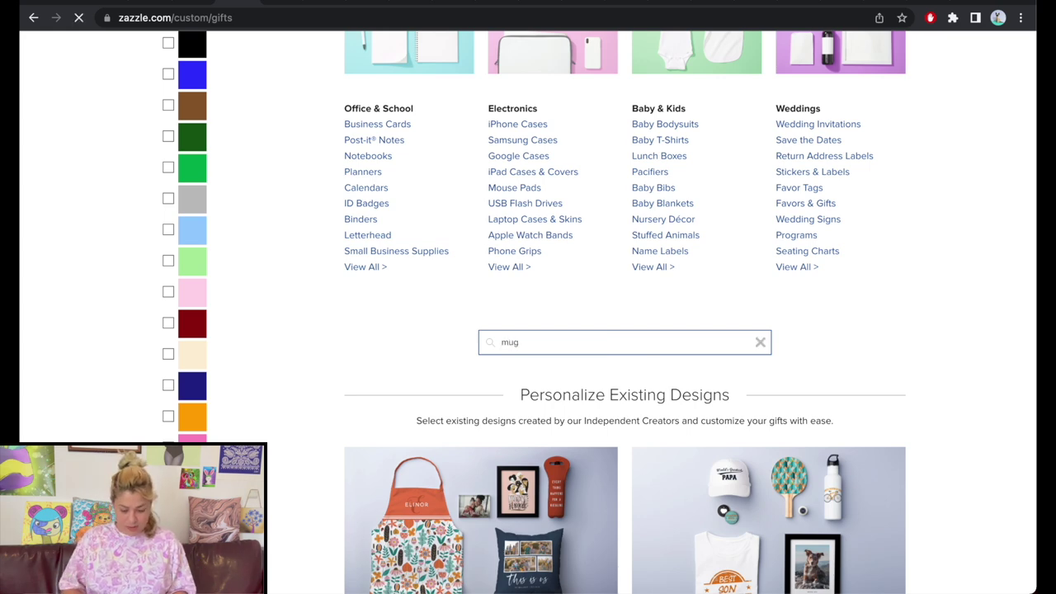
Scroll the mug results and open the Combo Mug, 11 oz product page
scroll(716, 194, "down", 6)
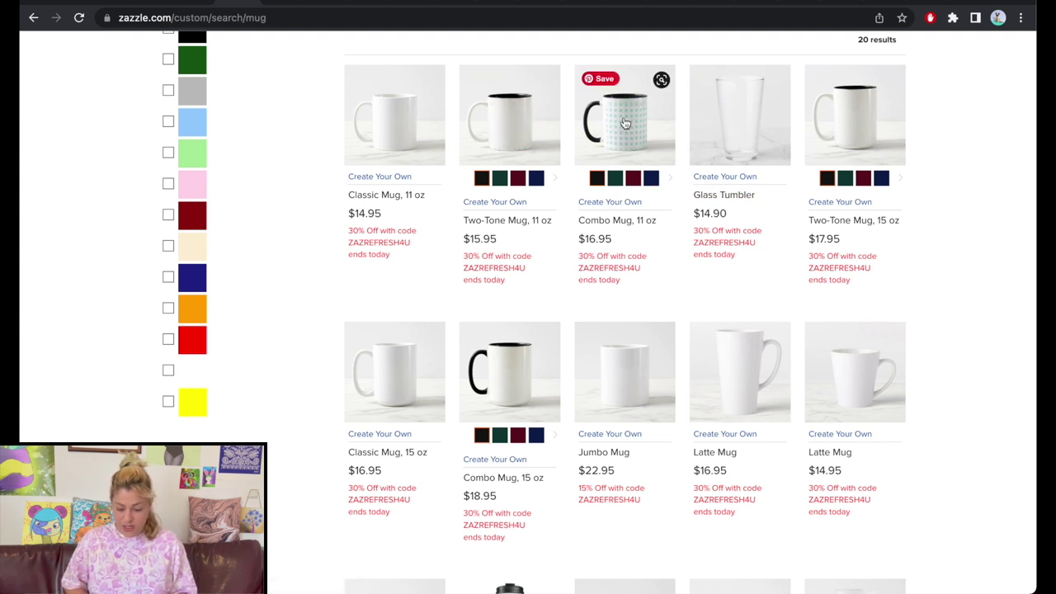
scroll(747, 138, "down", 3)
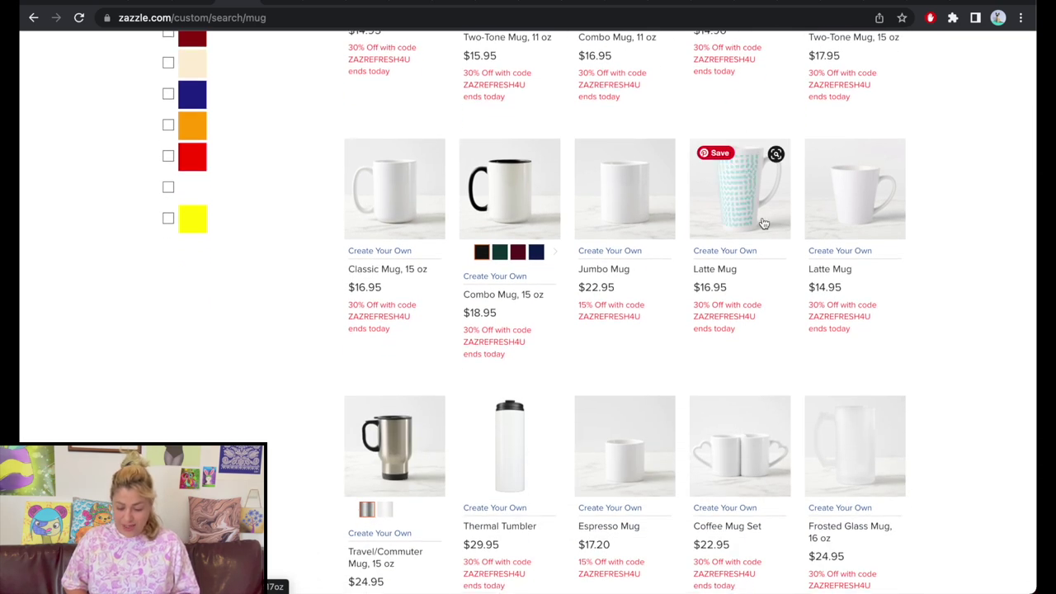
scroll(751, 214, "down", 1)
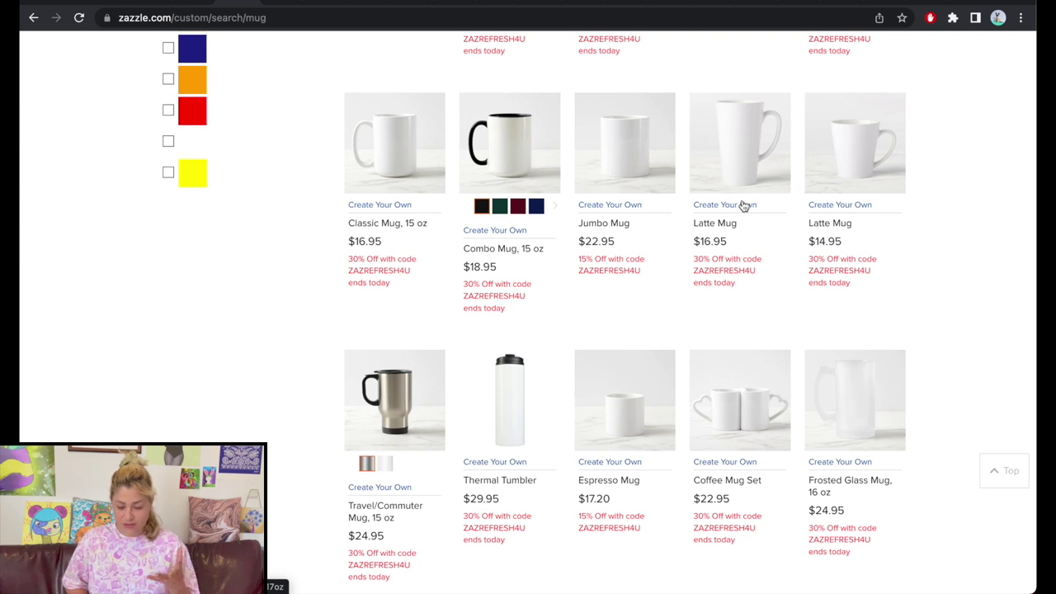
mouse_move(538, 191)
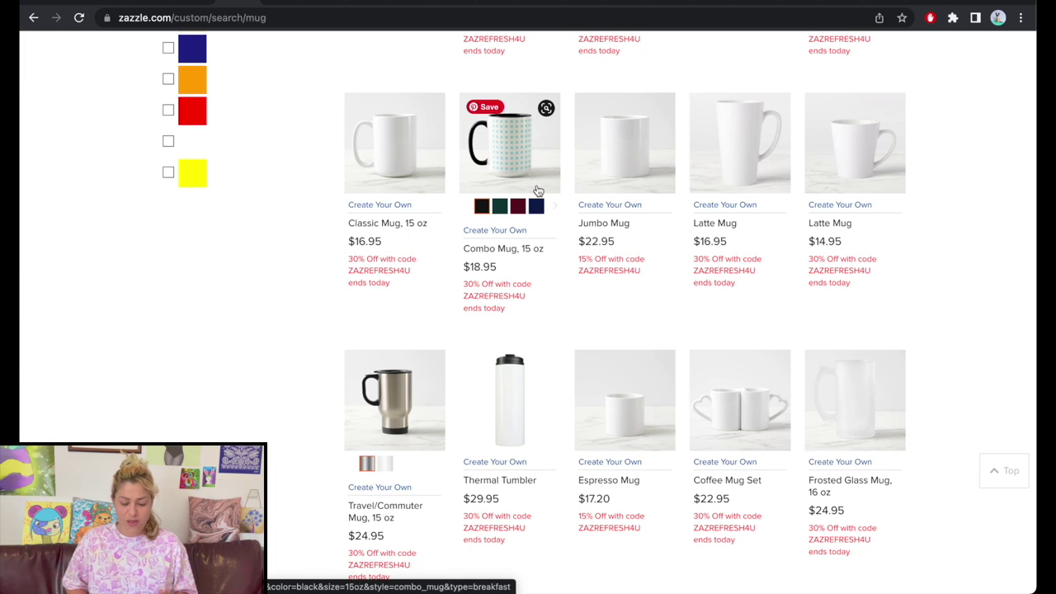
scroll(622, 183, "down", 6)
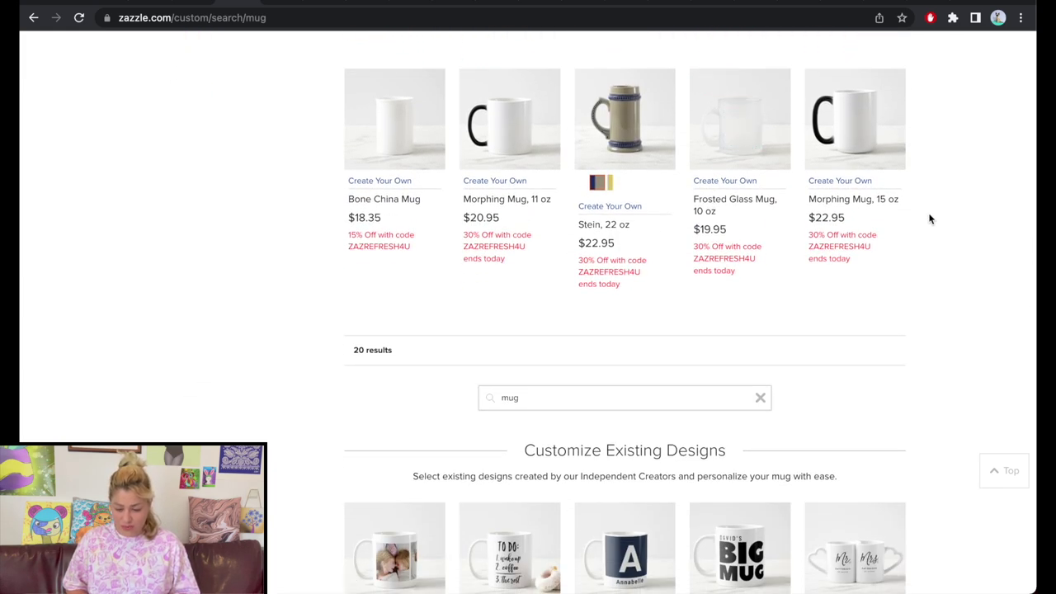
scroll(930, 218, "up", 1)
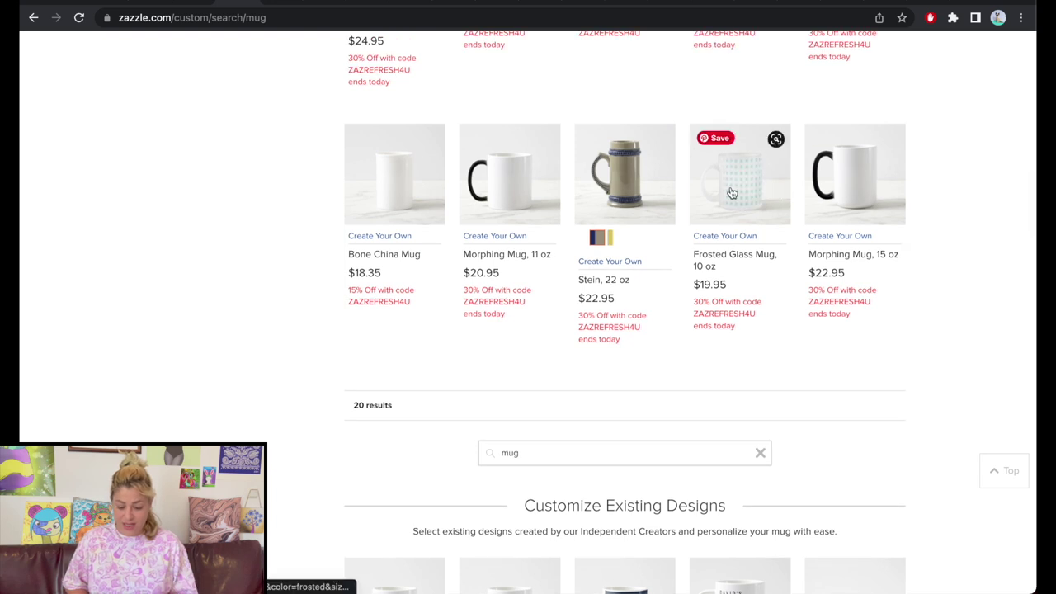
scroll(612, 217, "up", 10)
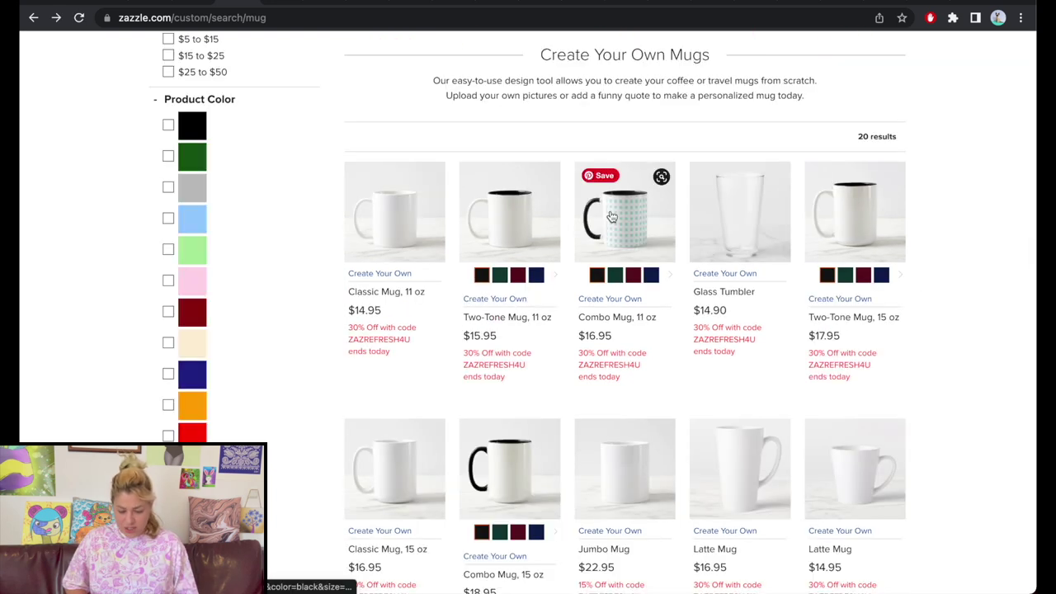
left_click(618, 232)
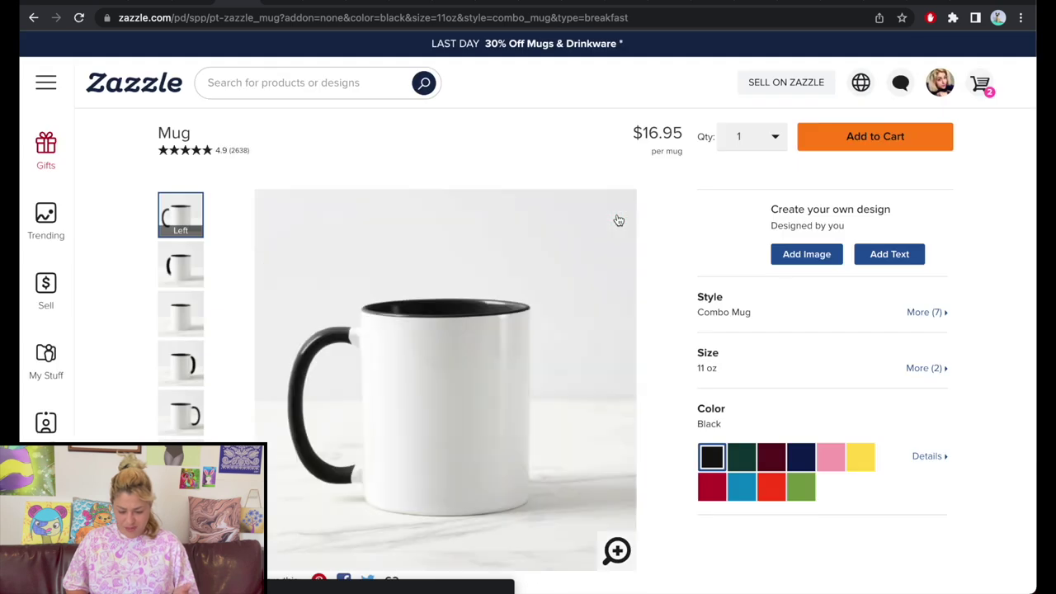
Make the mug Light Blue and place the We the People fists image on it
scroll(619, 220, "down", 1)
left_click(737, 379)
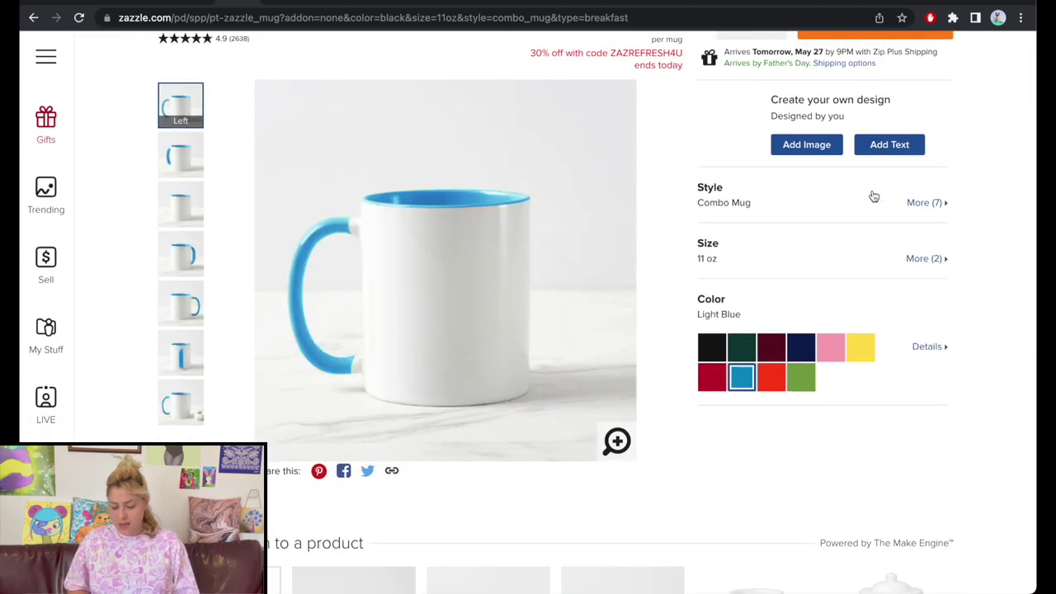
left_click(825, 154)
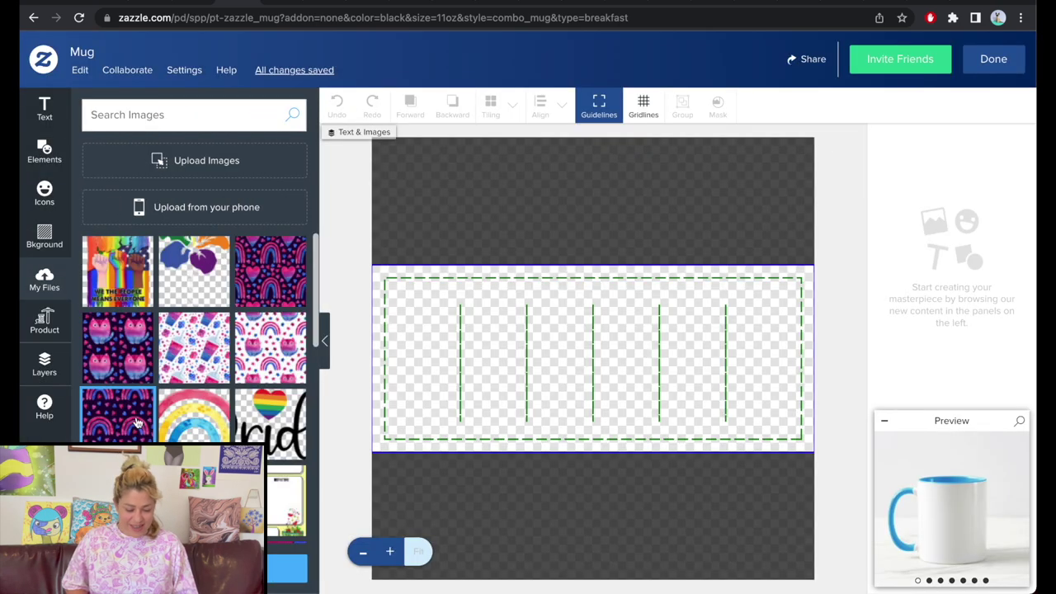
left_click(123, 281)
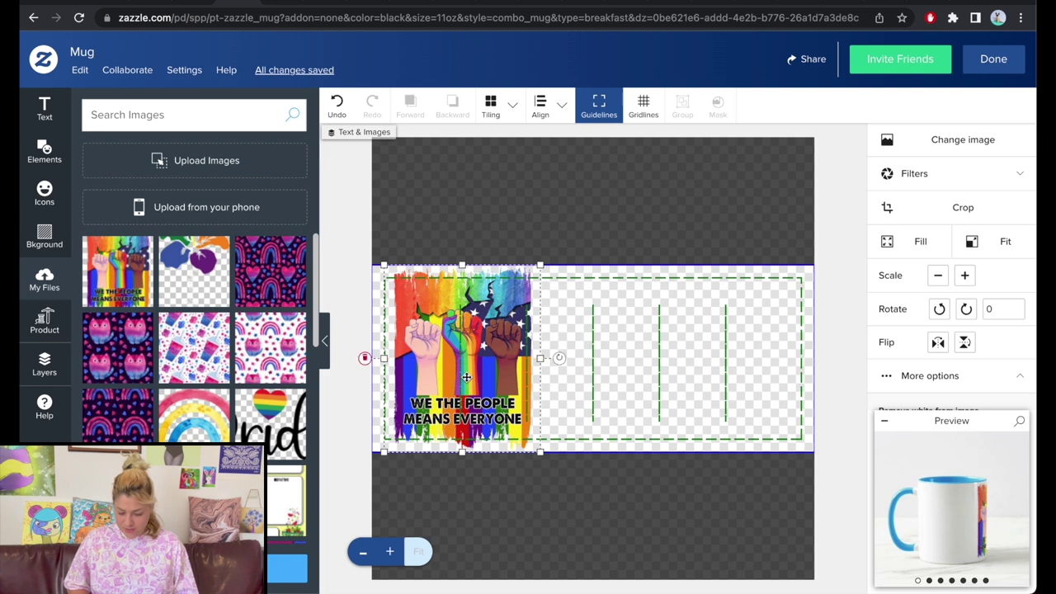
left_click(946, 526)
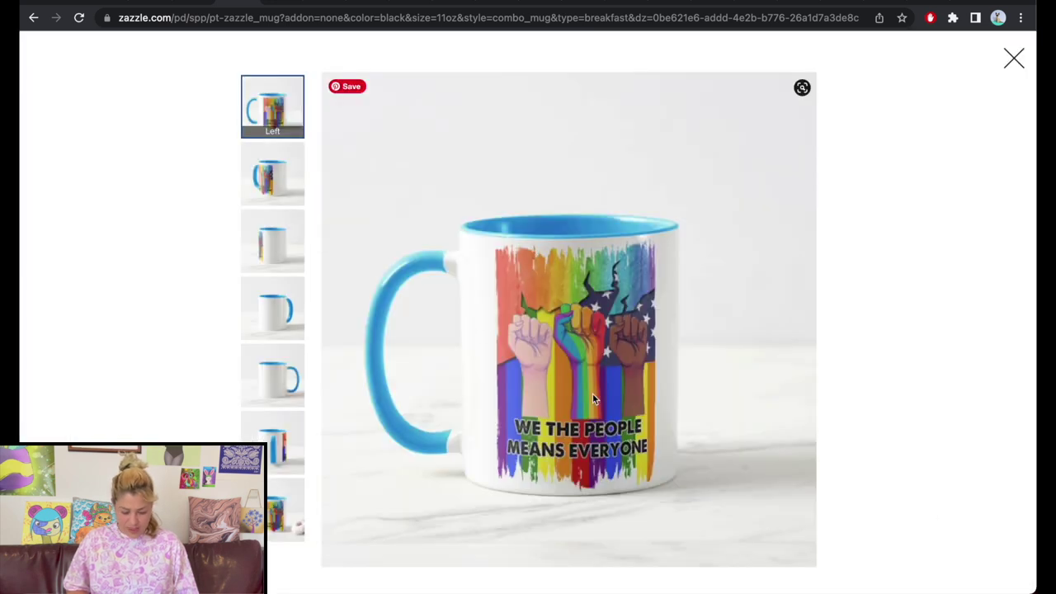
left_click(1013, 58)
Paste a second fists image at the mug's right end and check all mockup angles
left_click_drag(499, 377, 490, 376)
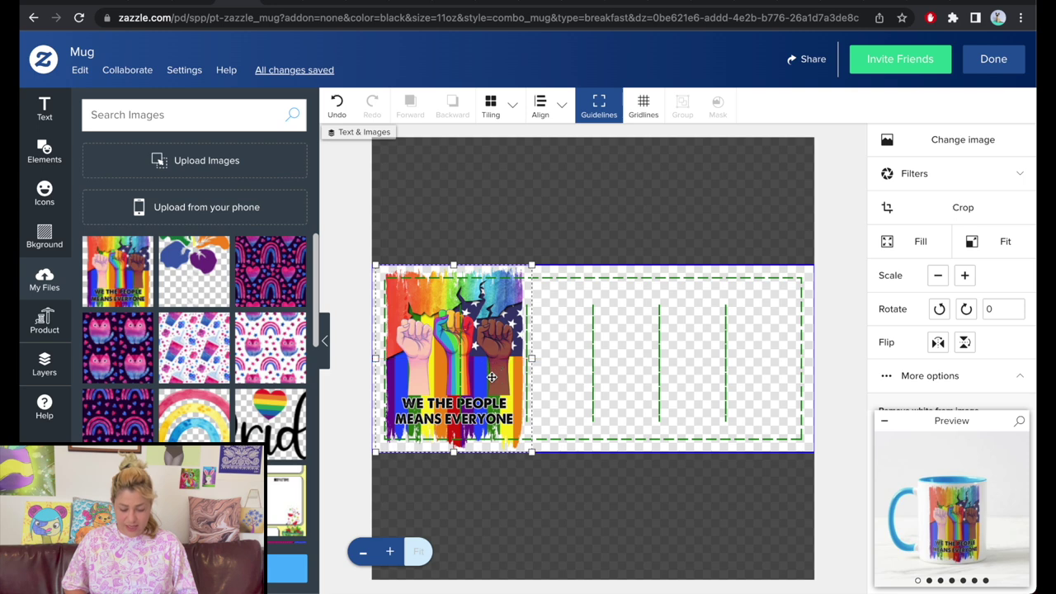
key("ctrl+z")
left_click(459, 377)
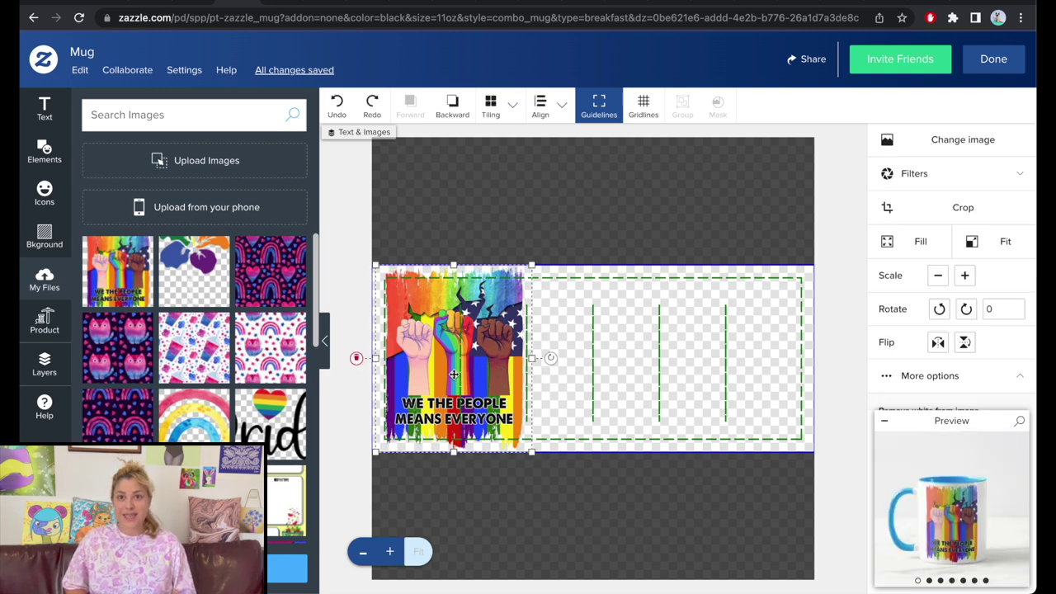
key("ctrl+v")
left_click_drag(597, 376, 705, 371)
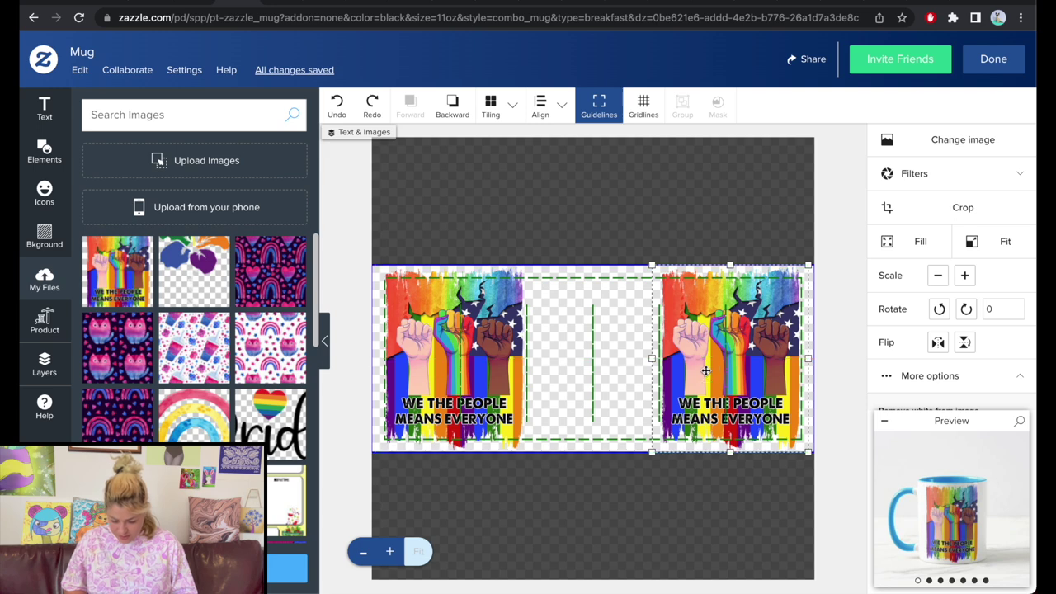
left_click(969, 519)
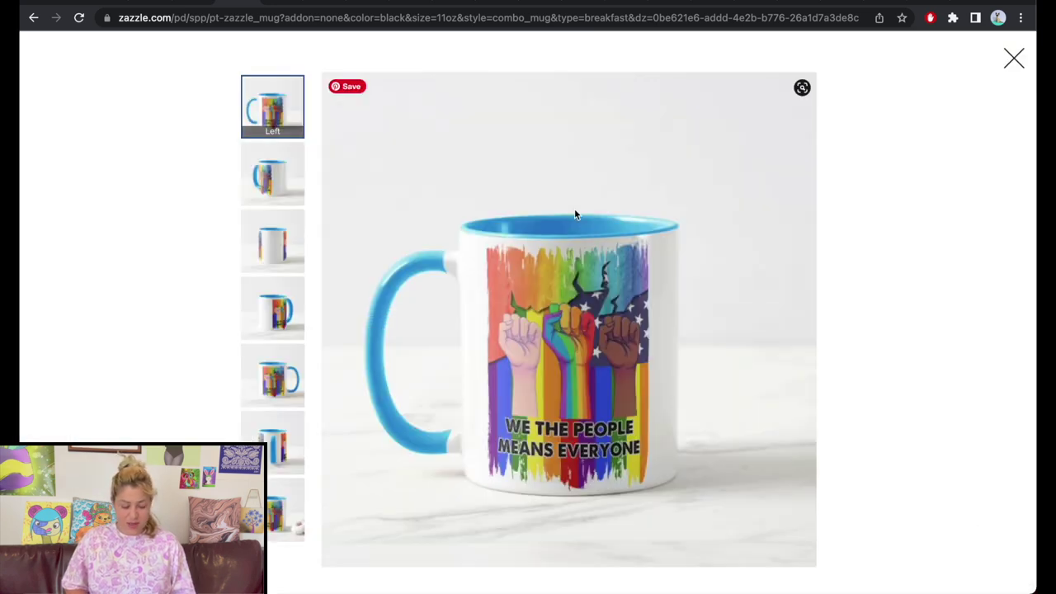
left_click(278, 176)
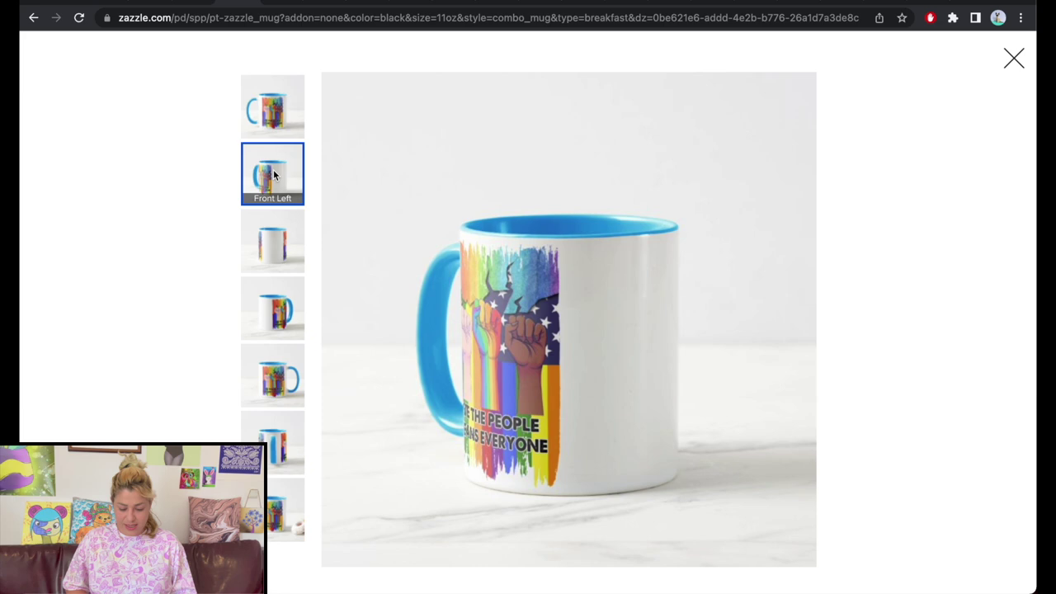
left_click(274, 237)
left_click(270, 312)
left_click(274, 376)
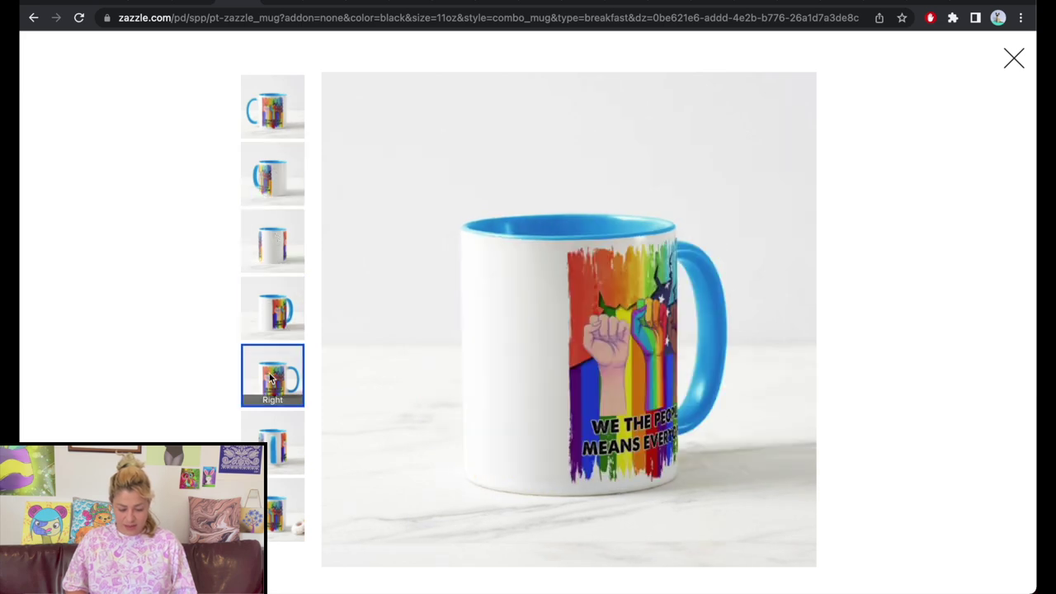
left_click(1025, 53)
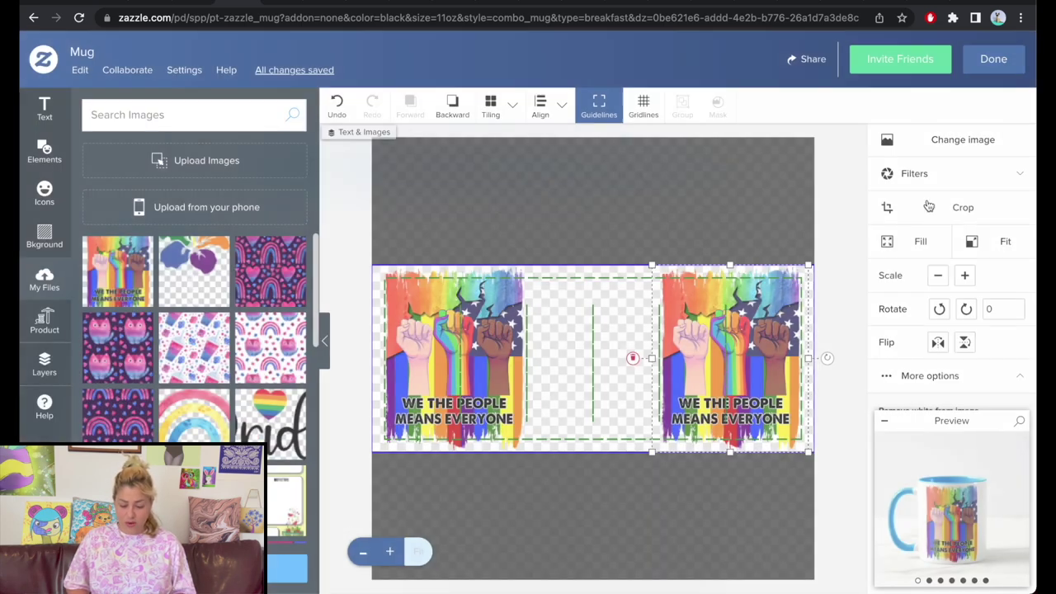
Add a third fists image in the middle and centre the images with Align
left_click_drag(727, 374, 694, 371)
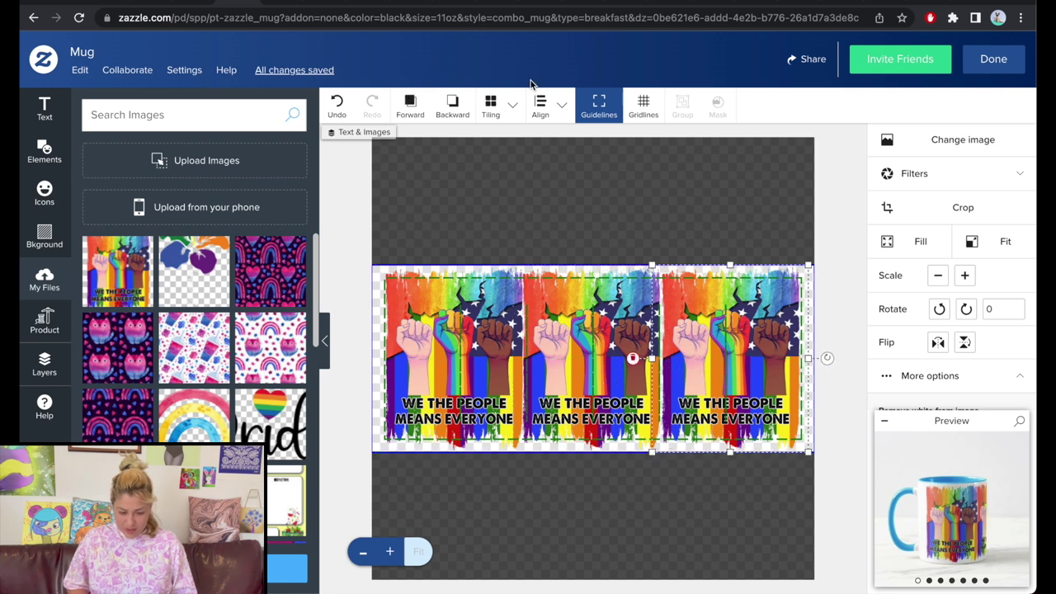
left_click(512, 105)
left_click(540, 105)
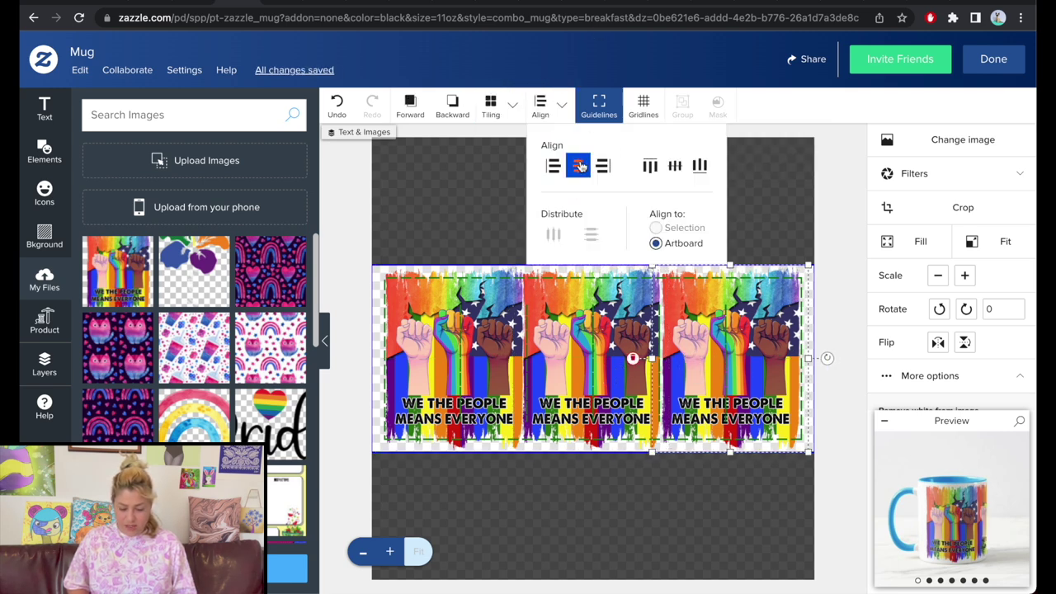
left_click_drag(605, 356, 591, 357)
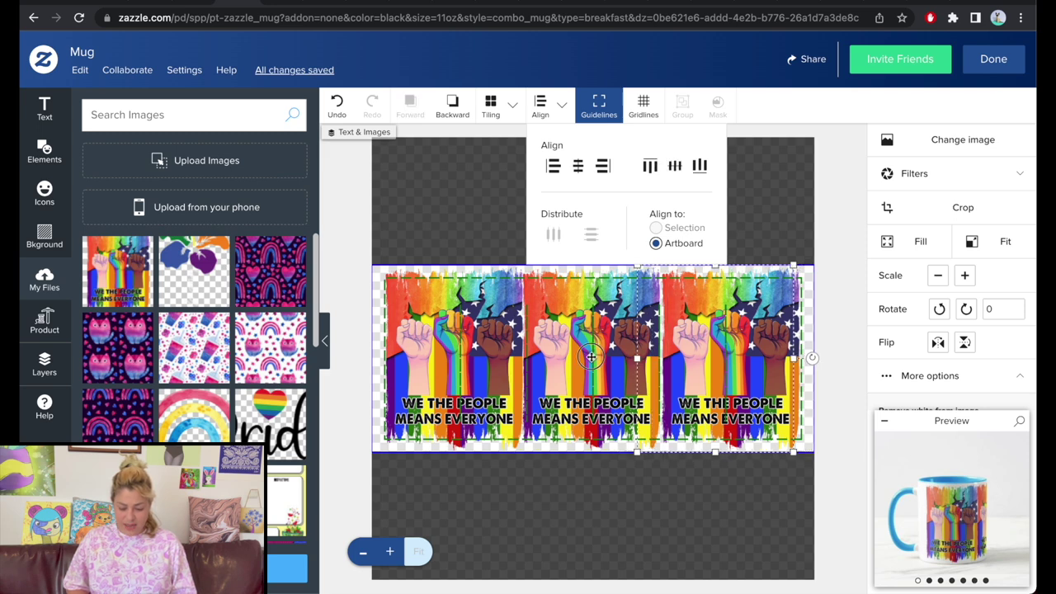
left_click(540, 105)
left_click(674, 166)
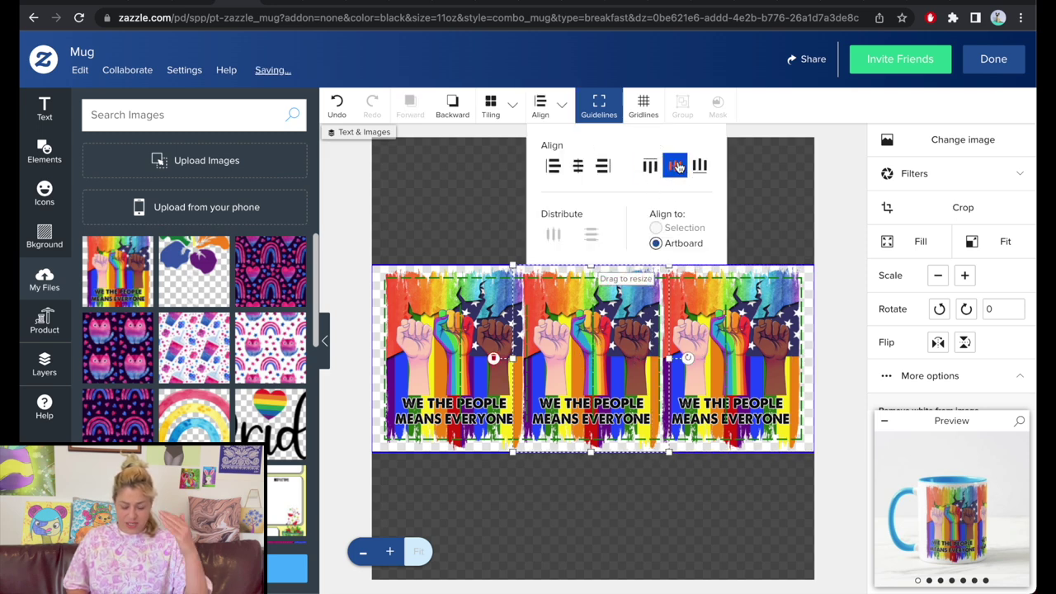
left_click(493, 235)
left_click(540, 105)
left_click(670, 169)
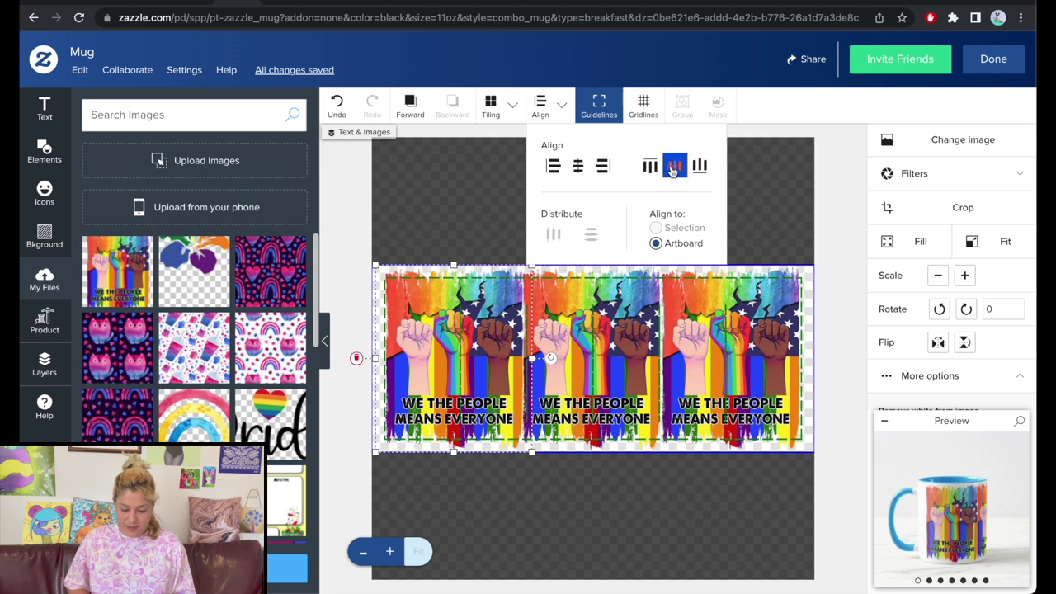
Delete the middle fists image after checking the mockups, then preview the mug full size
left_click(961, 502)
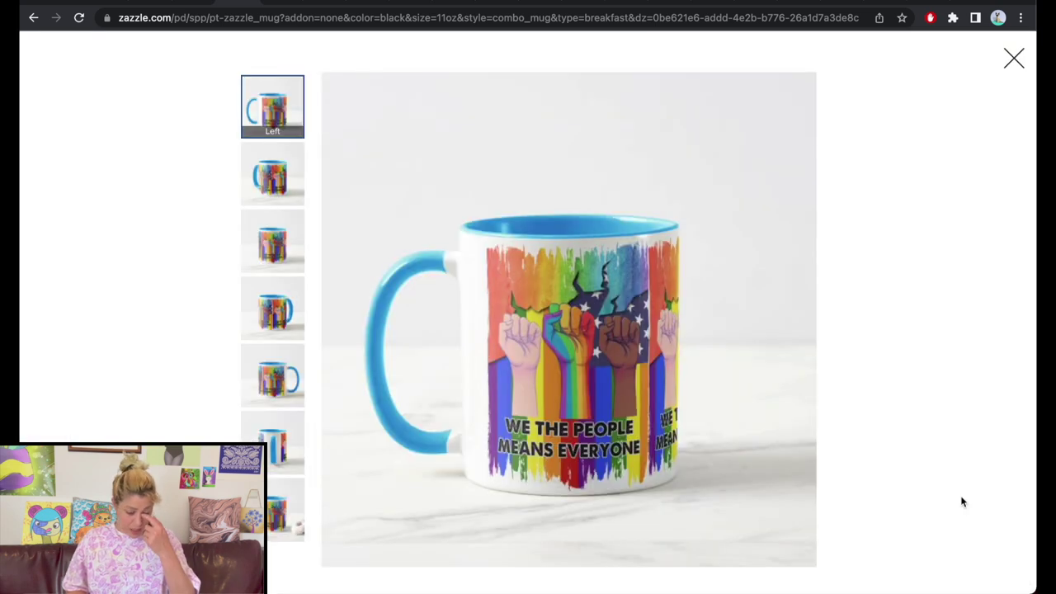
left_click(275, 242)
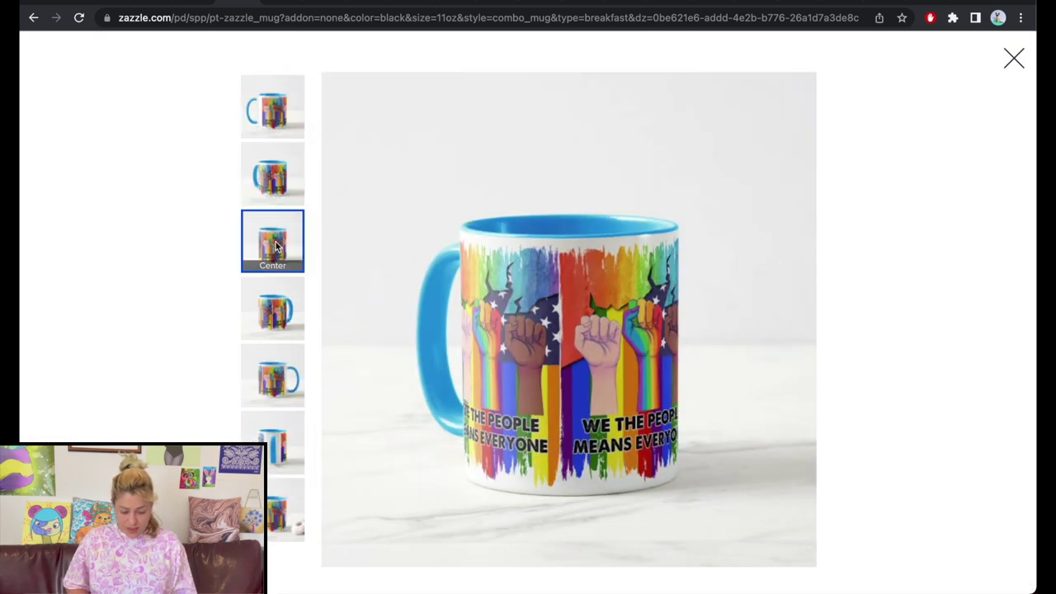
left_click(277, 310)
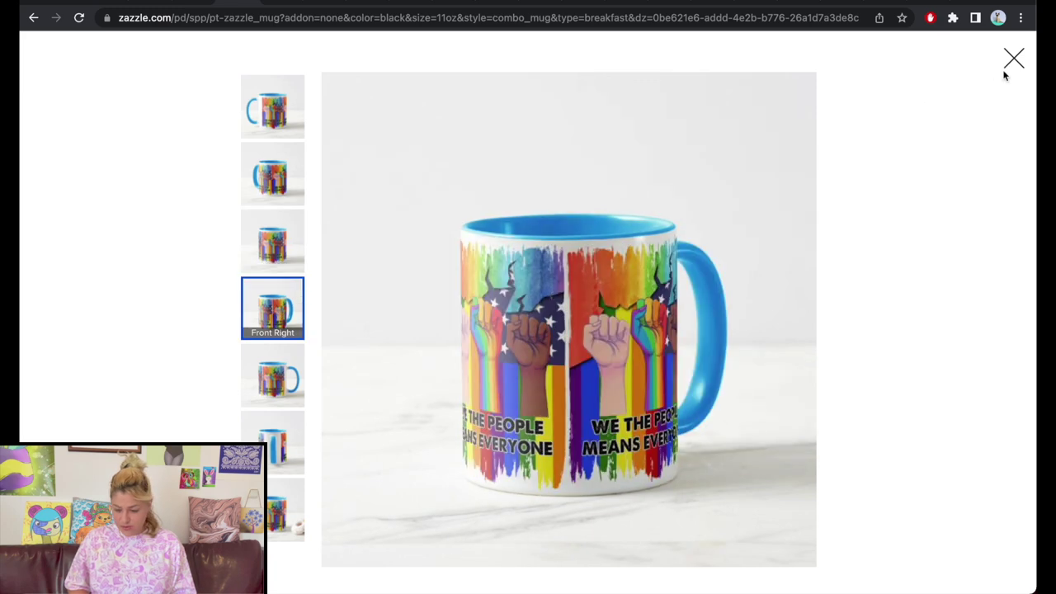
left_click(1014, 58)
key("Delete")
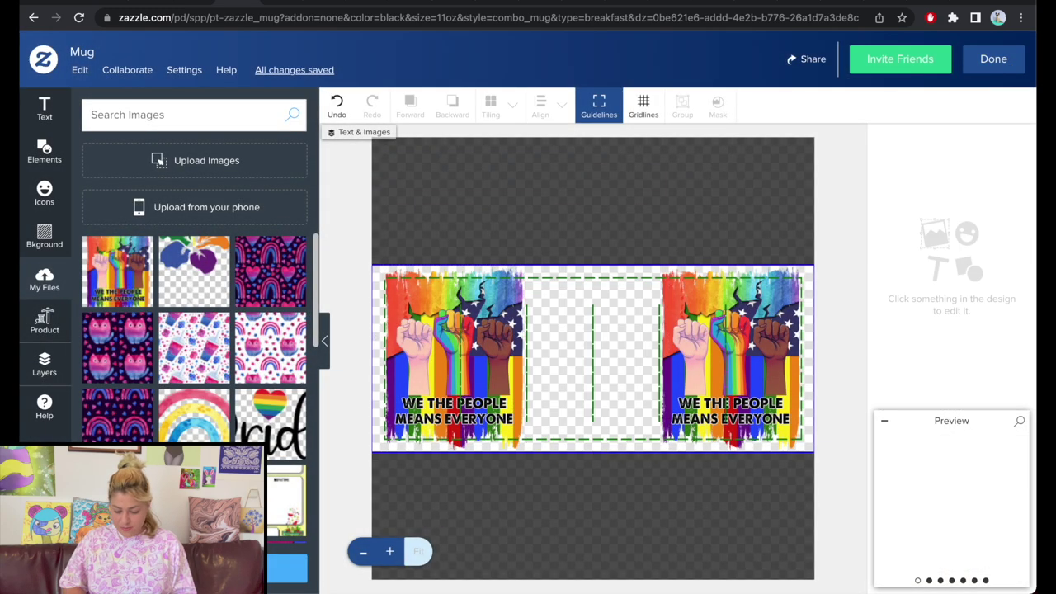
left_click(946, 513)
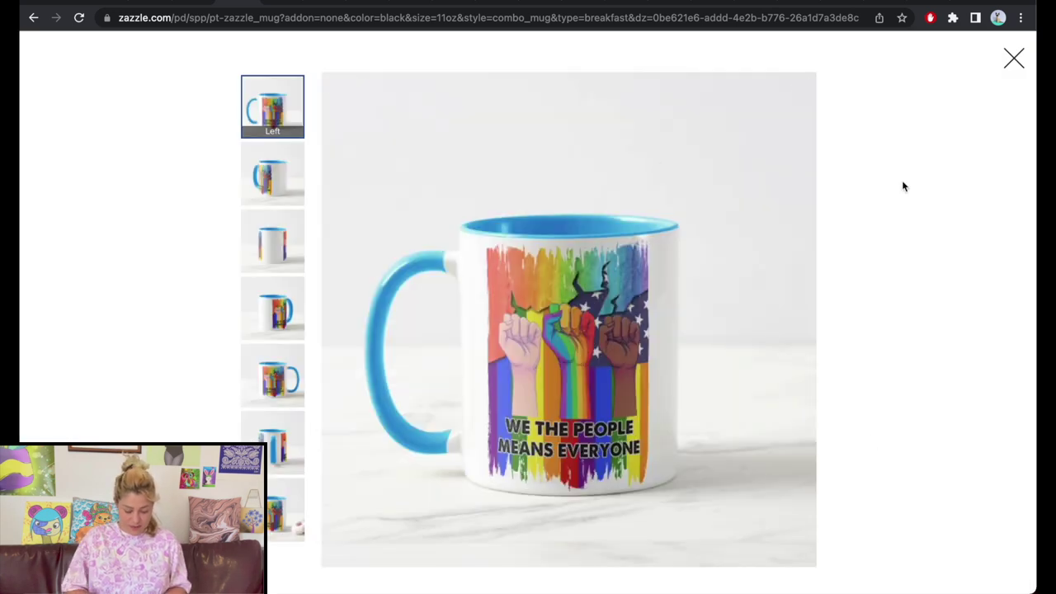
Screenshot the square mug photo with Cmd+Shift+4 and close the enlarged view
key("super+shift+4")
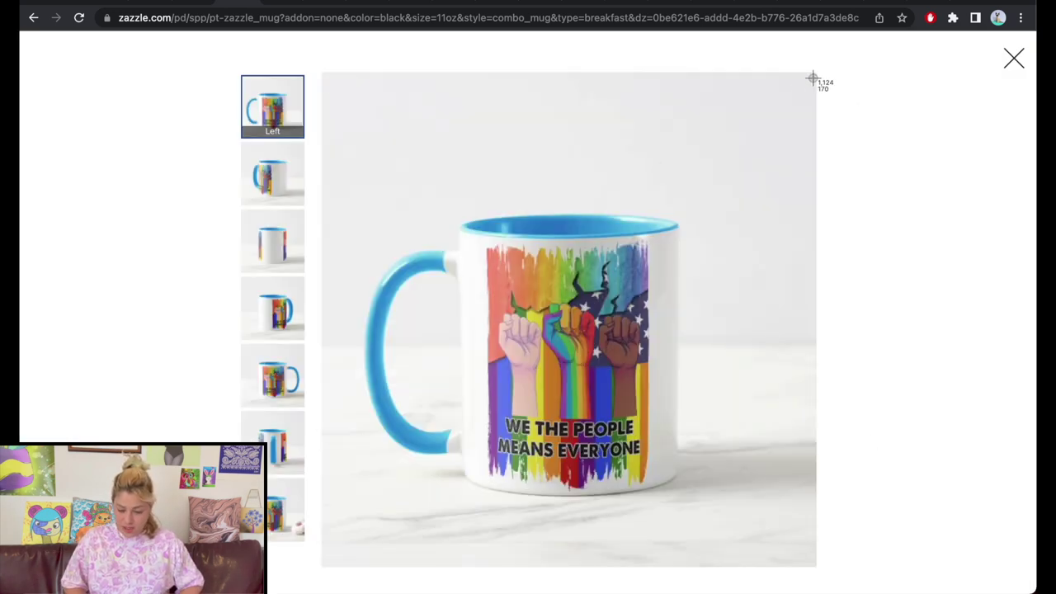
left_click_drag(814, 75, 321, 567)
left_click(1014, 58)
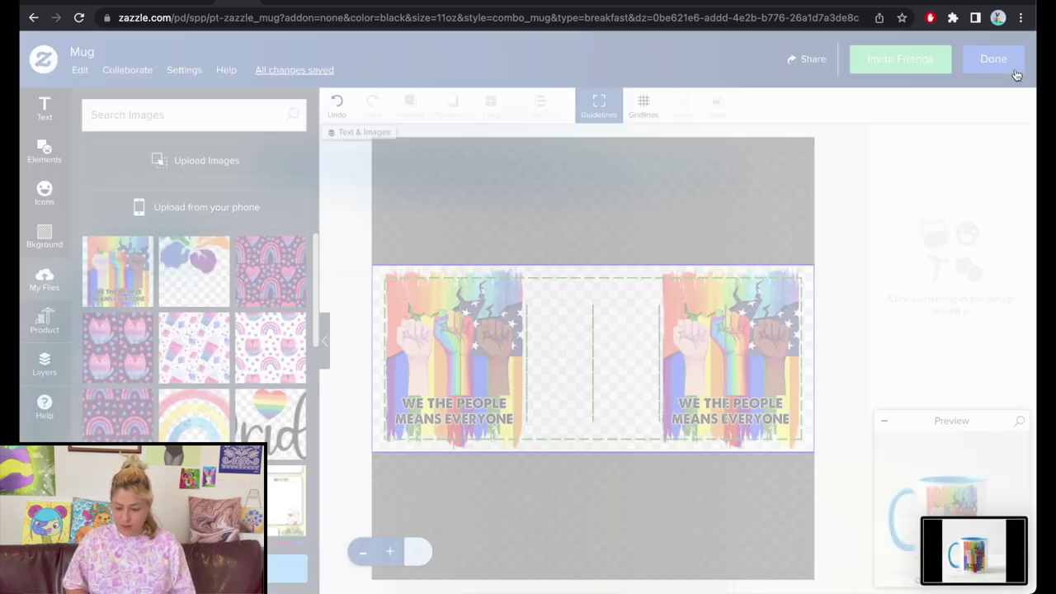
Finish the Light Blue mug, open its sale listing form, and open Zazzle home in a new tab
left_click(1000, 58)
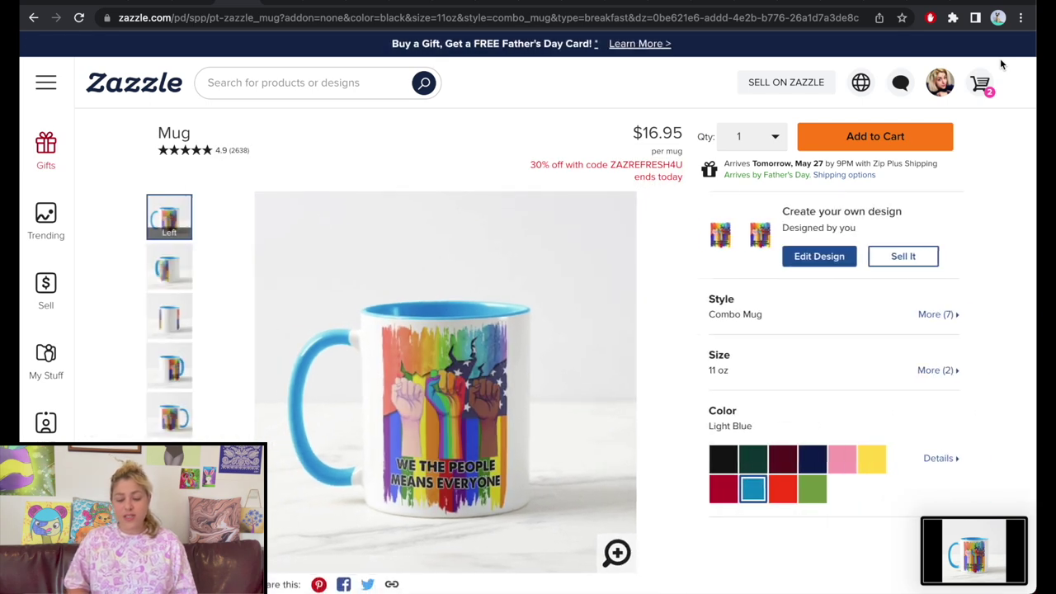
left_click(888, 254)
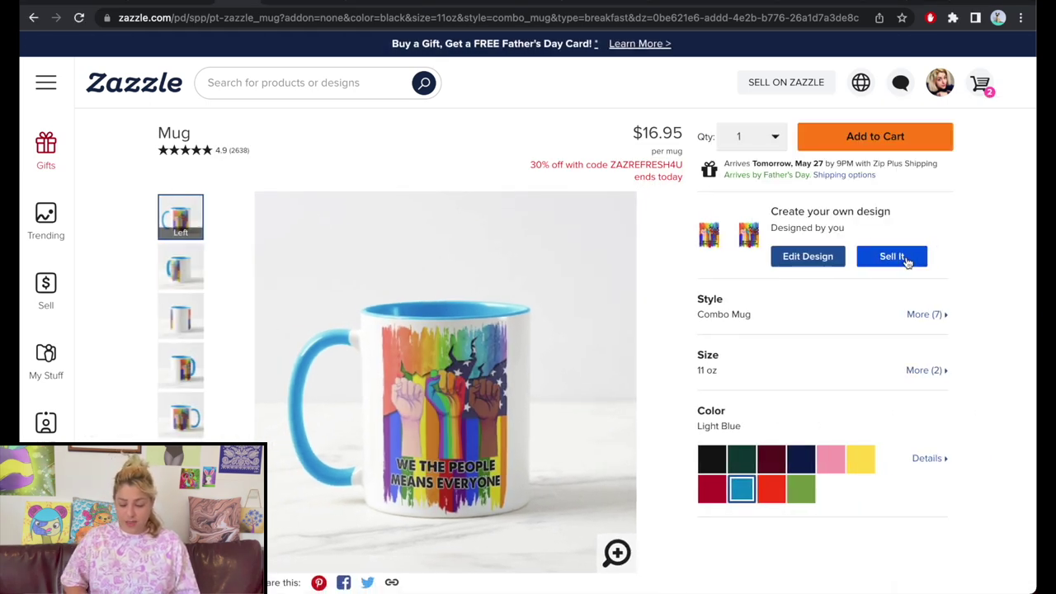
right_click(76, 84)
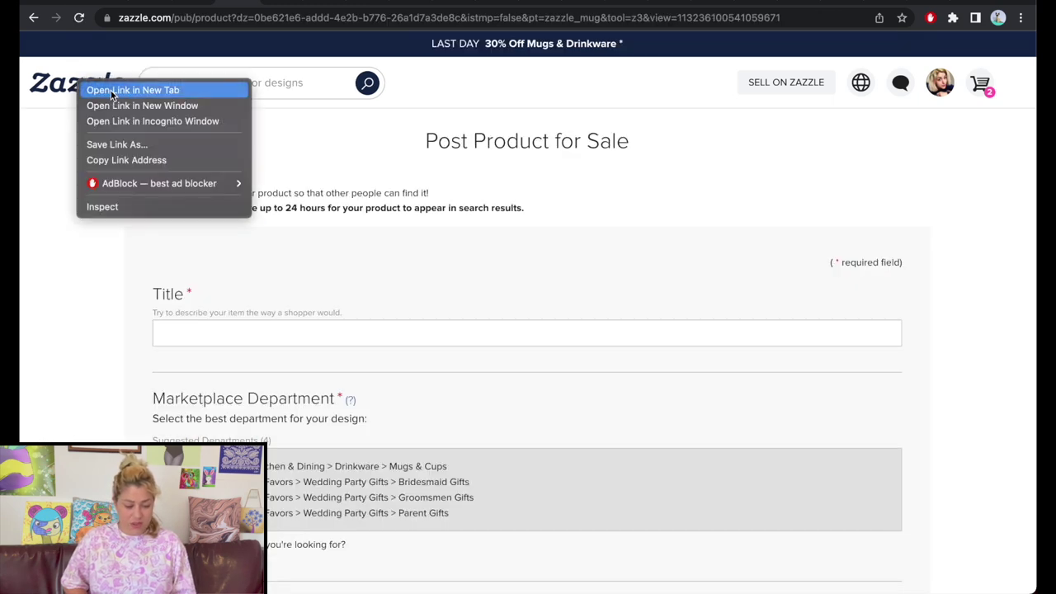
left_click(99, 90)
Open the Pride Month Shop storefront from My Stores, then return to the Canva banner
left_click(275, 2)
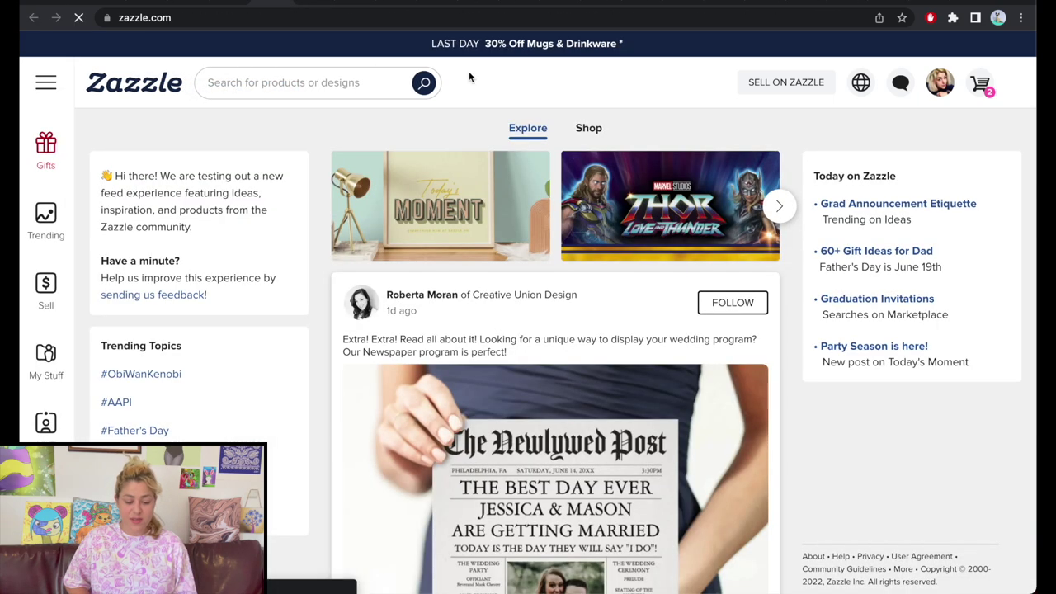
left_click(947, 93)
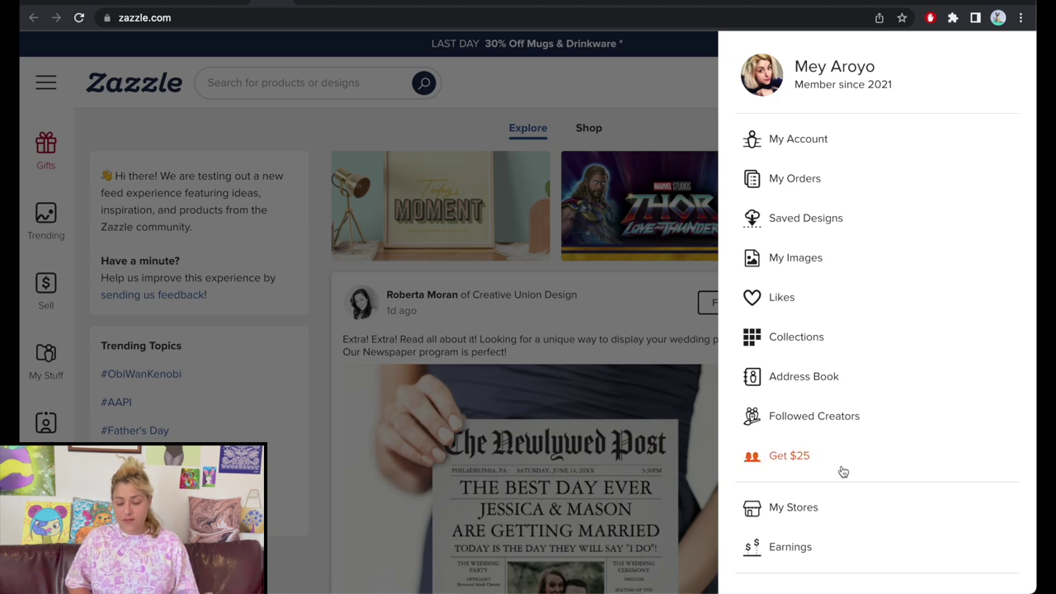
left_click(812, 511)
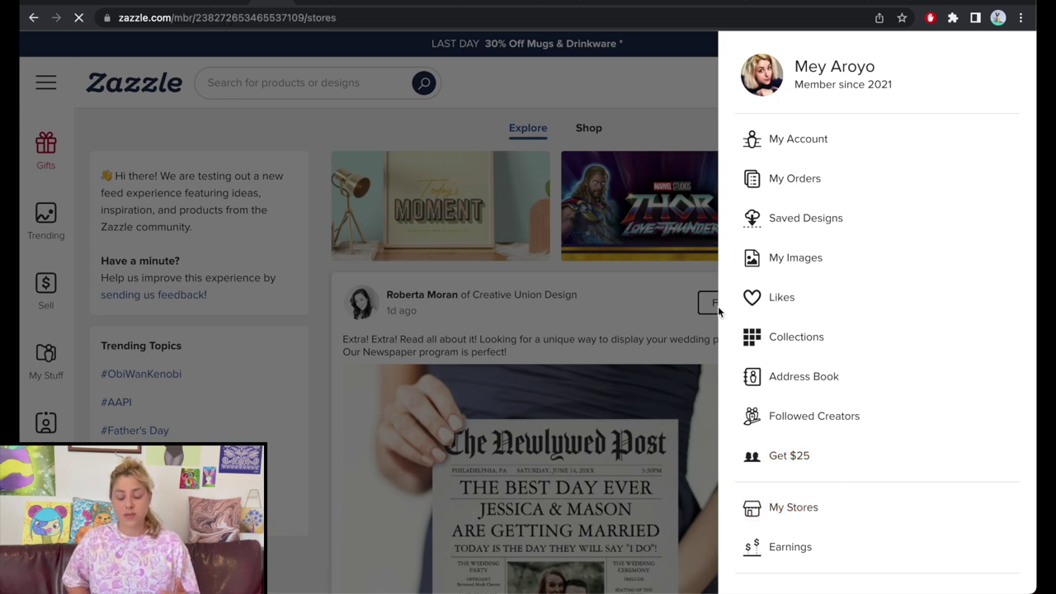
scroll(433, 416, "down", 1)
scroll(433, 422, "down", 6)
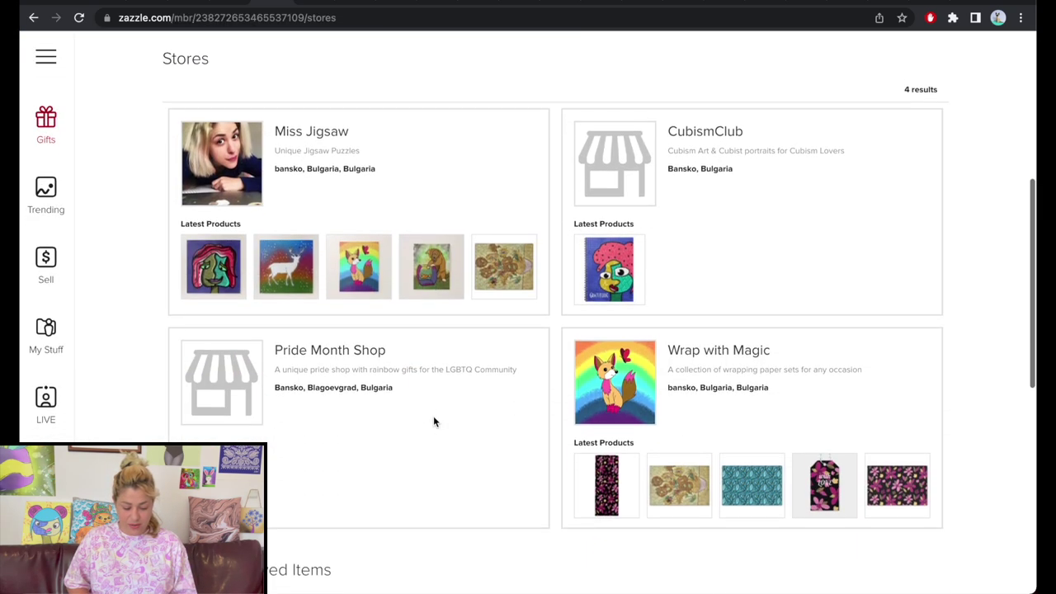
left_click(317, 295)
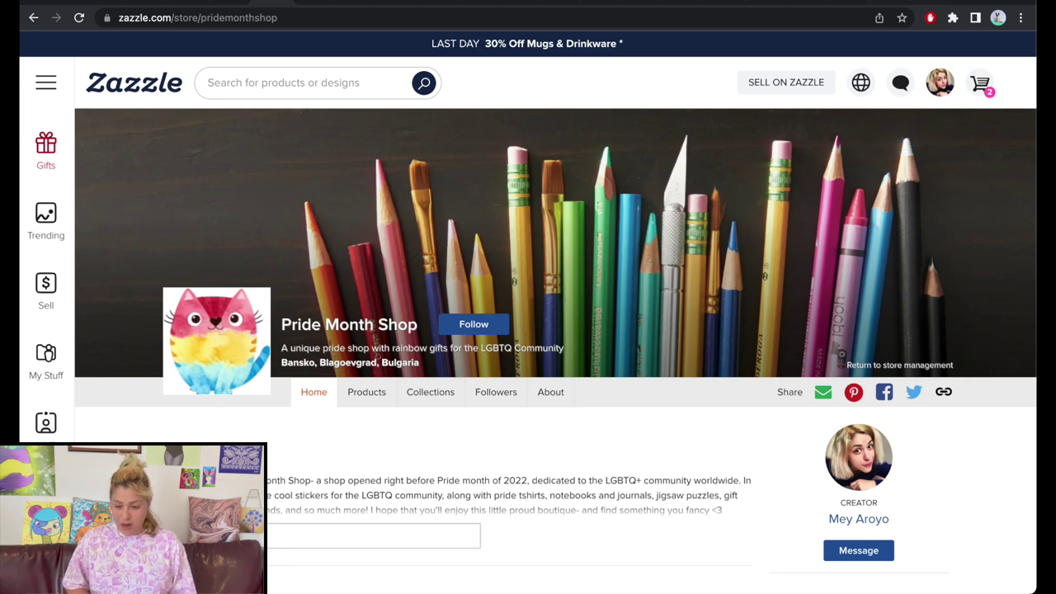
left_click(885, 3)
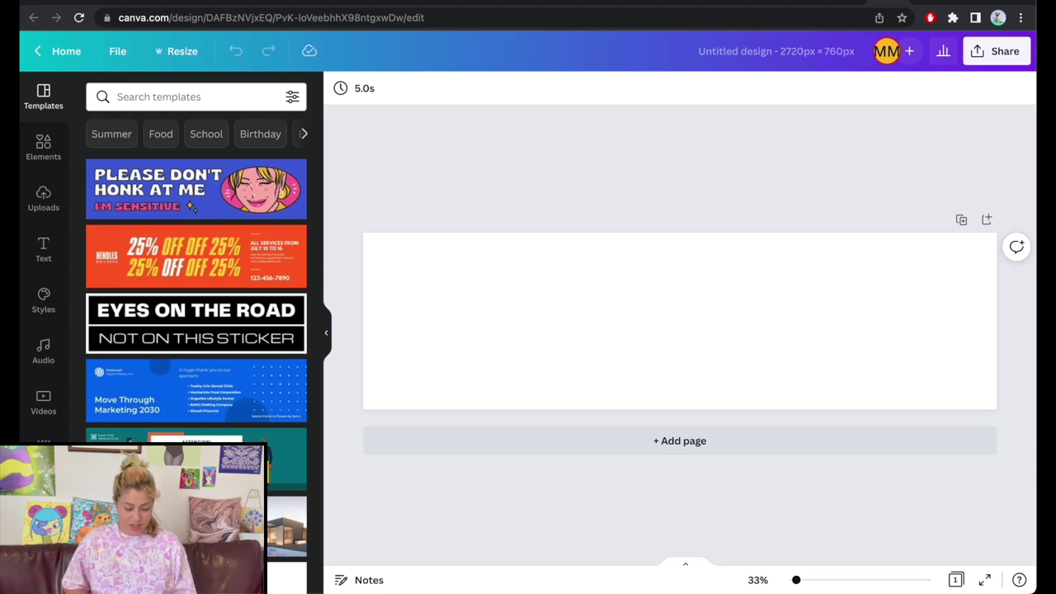
Upload the four product screenshots from the Desktop folder into Canva's Uploads
left_click(227, 551)
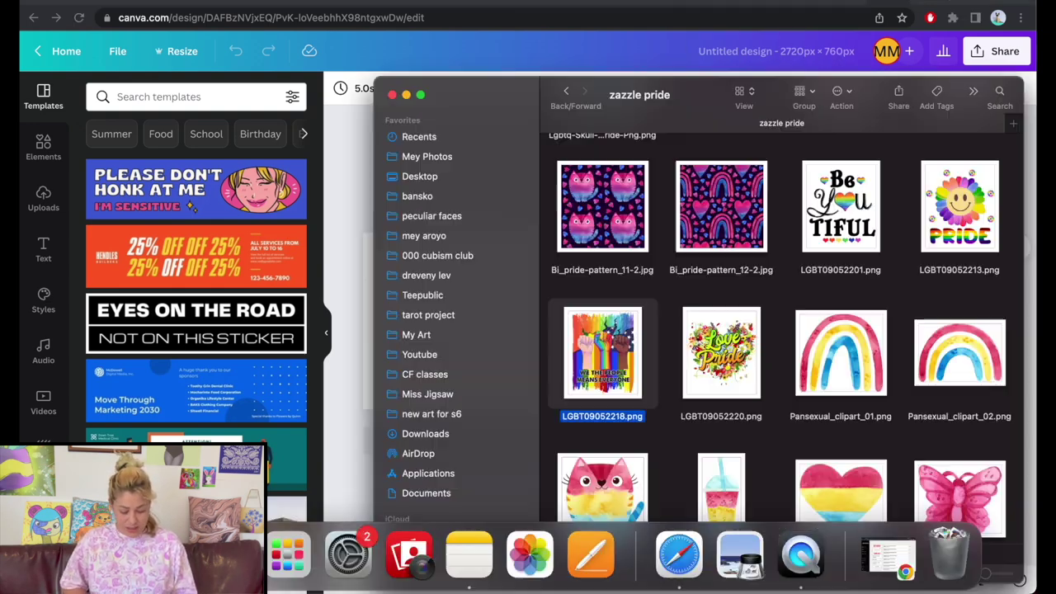
left_click(423, 175)
left_click_drag(909, 193, 138, 274)
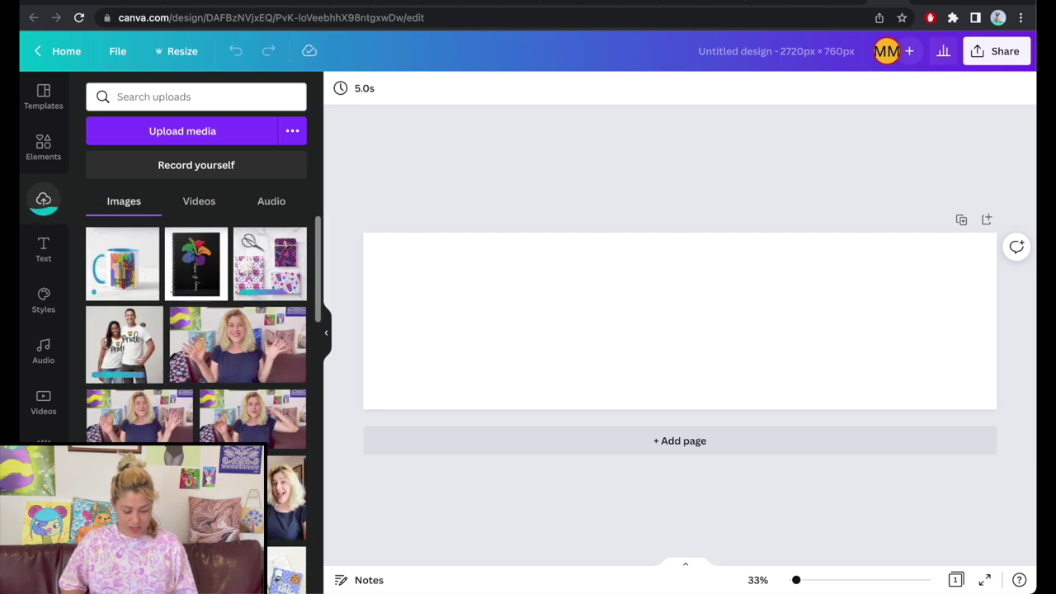
Place the Pride couple t-shirt and gift-wrap photos at the banner's left end, full banner height
left_click(153, 339)
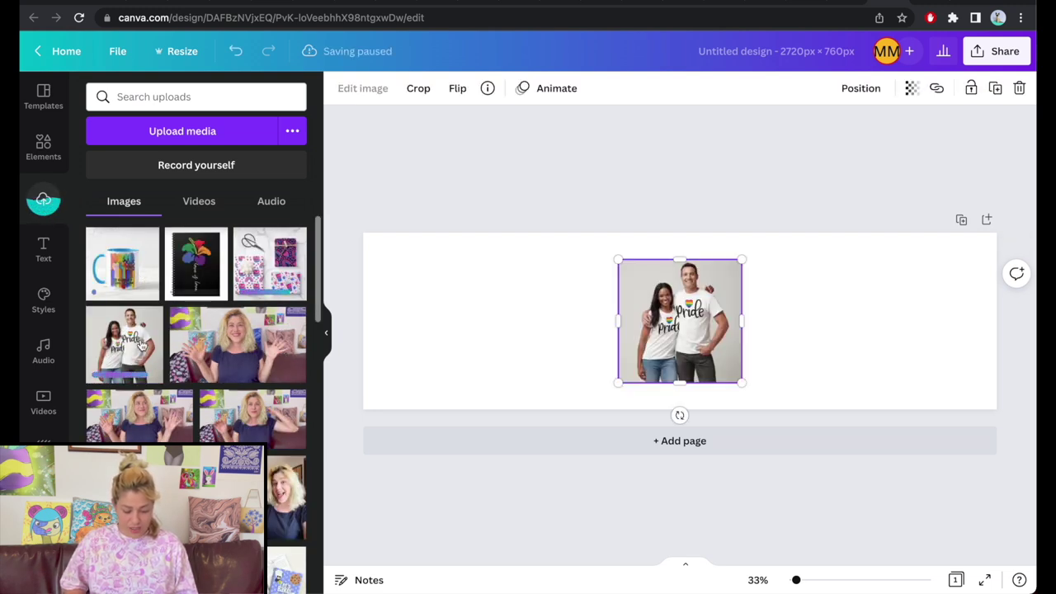
left_click_drag(679, 321, 437, 341)
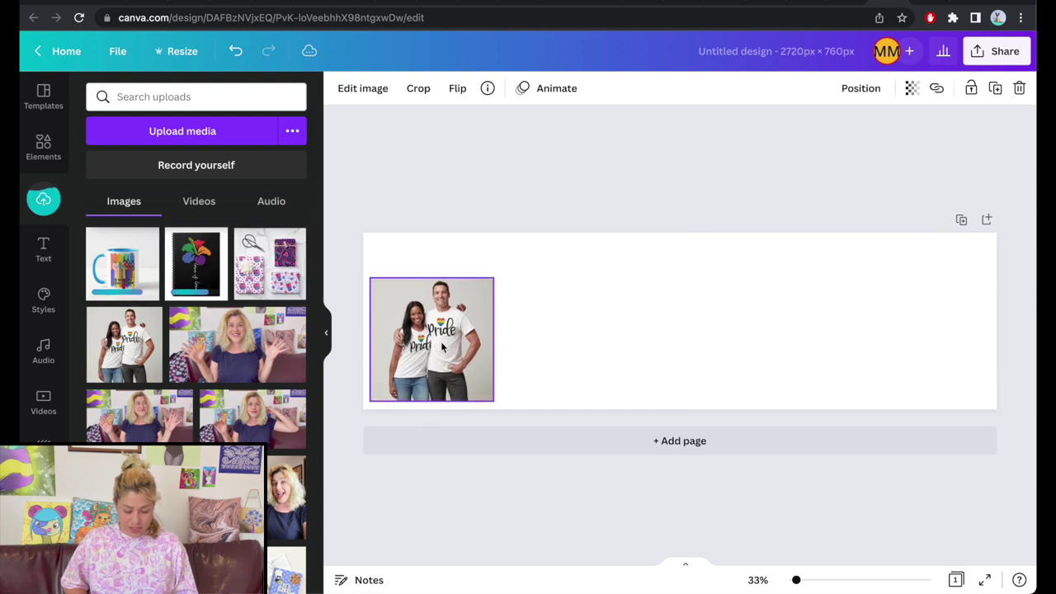
left_click_drag(493, 278, 531, 240)
left_click_drag(668, 321, 585, 332)
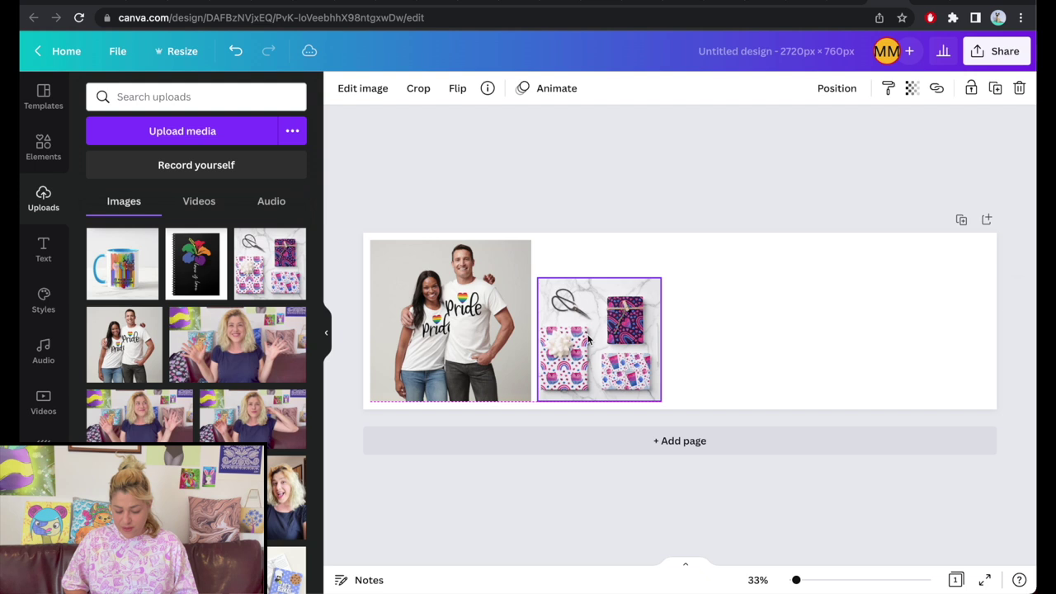
left_click_drag(665, 278, 712, 250)
left_click(712, 250)
Add the hibiscus notebook photo beside the gift-wrap, narrowed and enlarged to banner height
left_click(178, 278)
left_click_drag(701, 330, 747, 332)
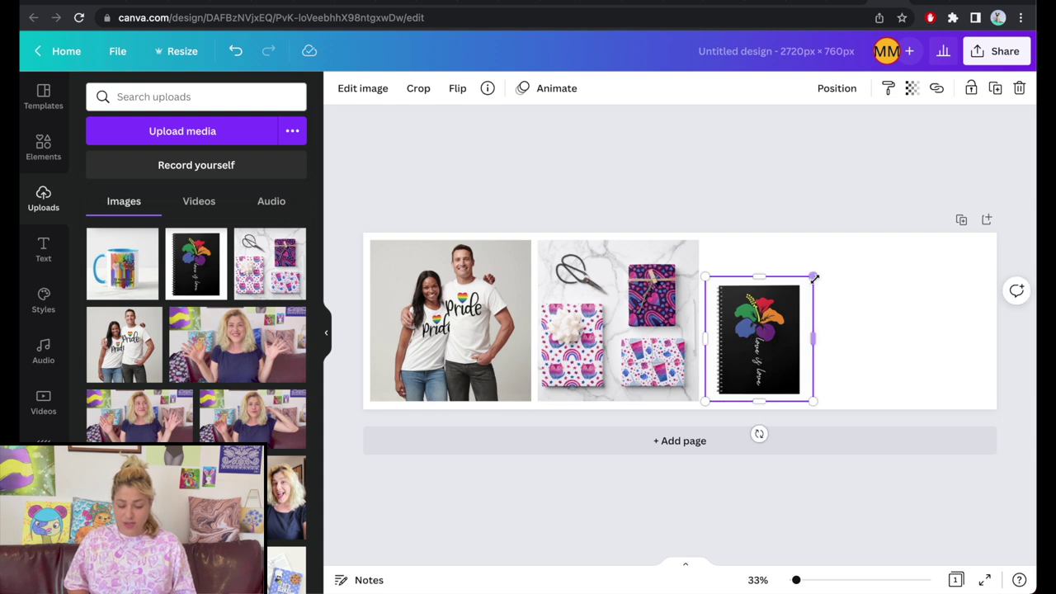
left_click_drag(813, 334, 809, 334)
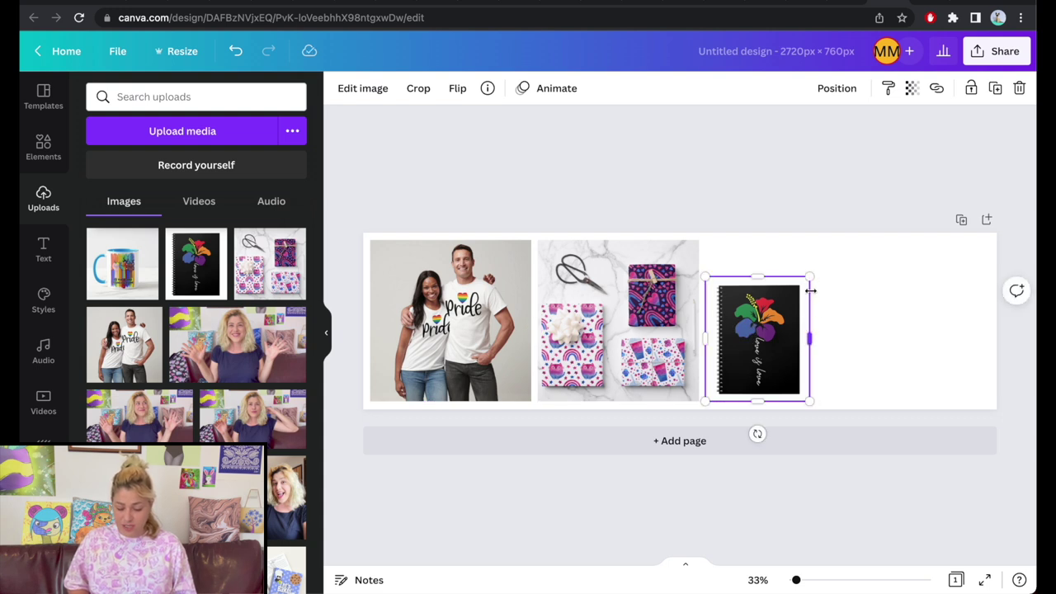
left_click_drag(809, 277, 841, 240)
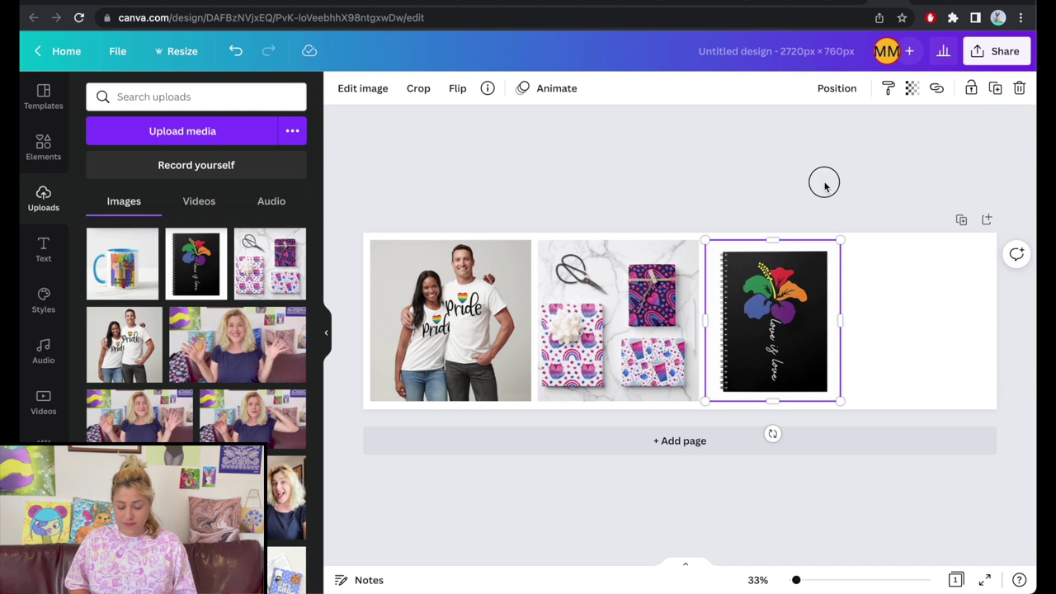
left_click(824, 186)
Fill the banner's right end with the rainbow-fists mug photo and shift the notebook left
left_click(122, 263)
left_click_drag(683, 348, 916, 362)
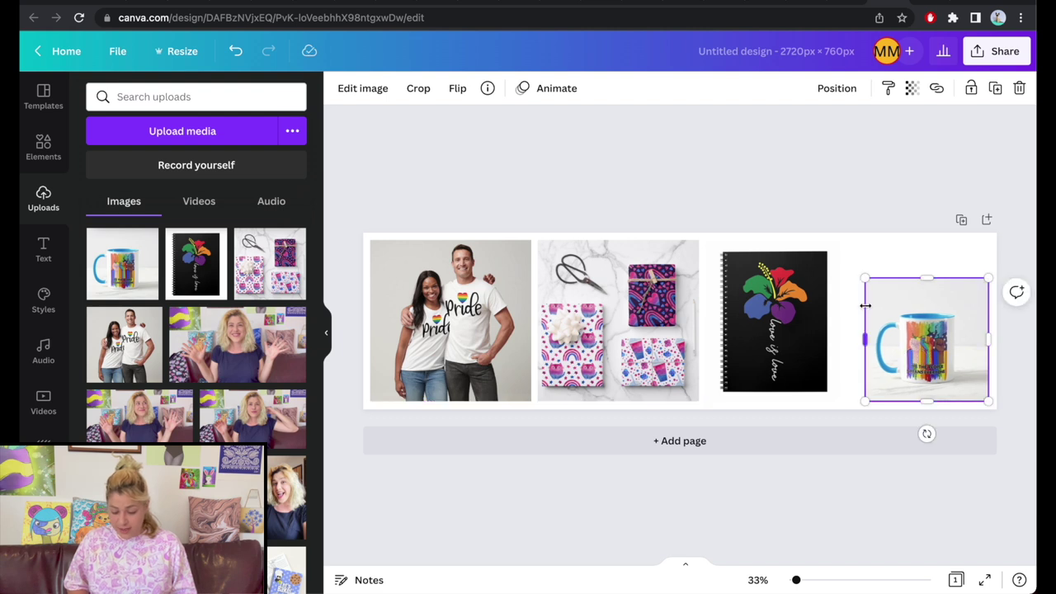
left_click_drag(865, 278, 835, 240)
left_click_drag(779, 307, 777, 310)
Send the notebook photo backward behind its neighbouring photo using Position
left_click(833, 91)
left_click(792, 135)
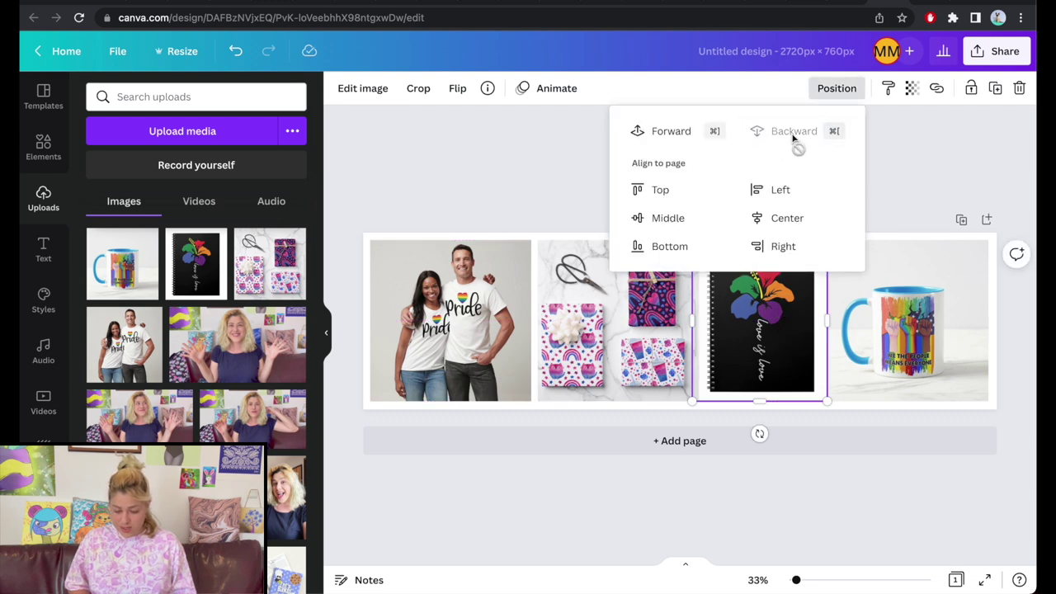
left_click(915, 179)
key("super+z")
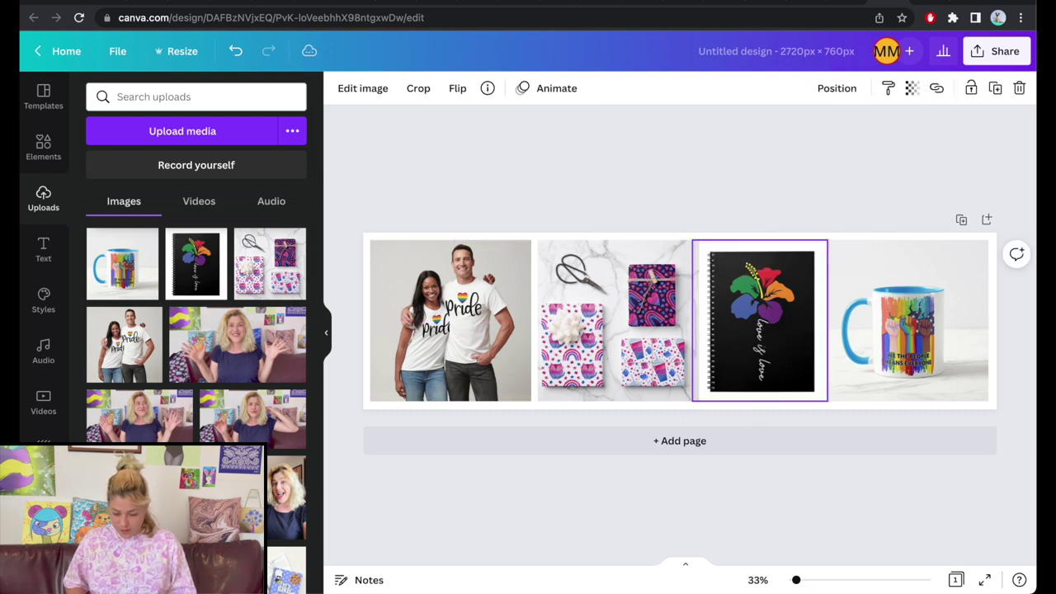
left_click(785, 167)
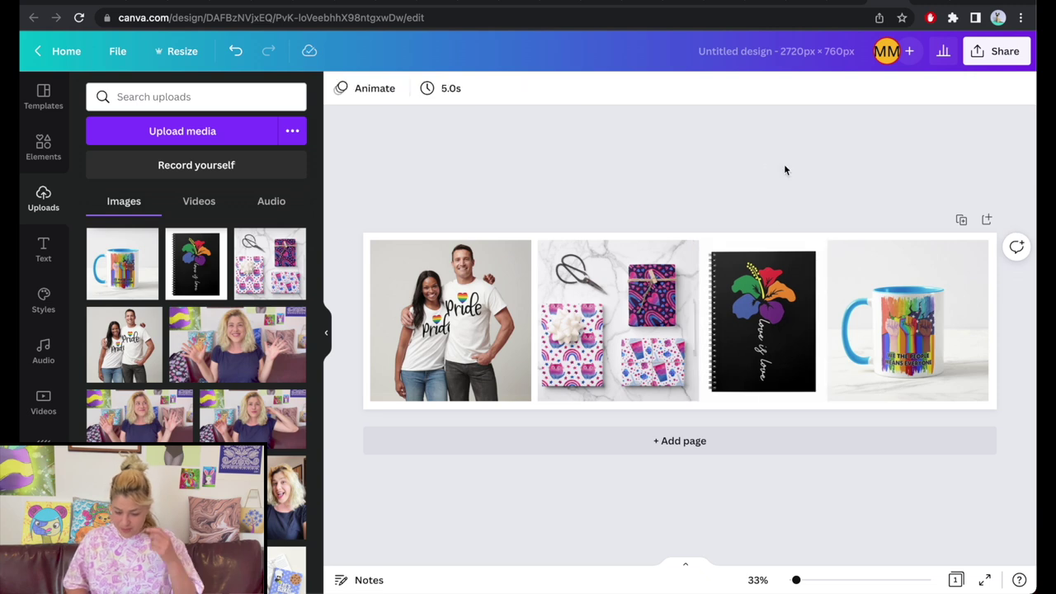
Download the banner as a PNG via Share, then go back to the Zazzle store tab
left_click(996, 51)
left_click(851, 391)
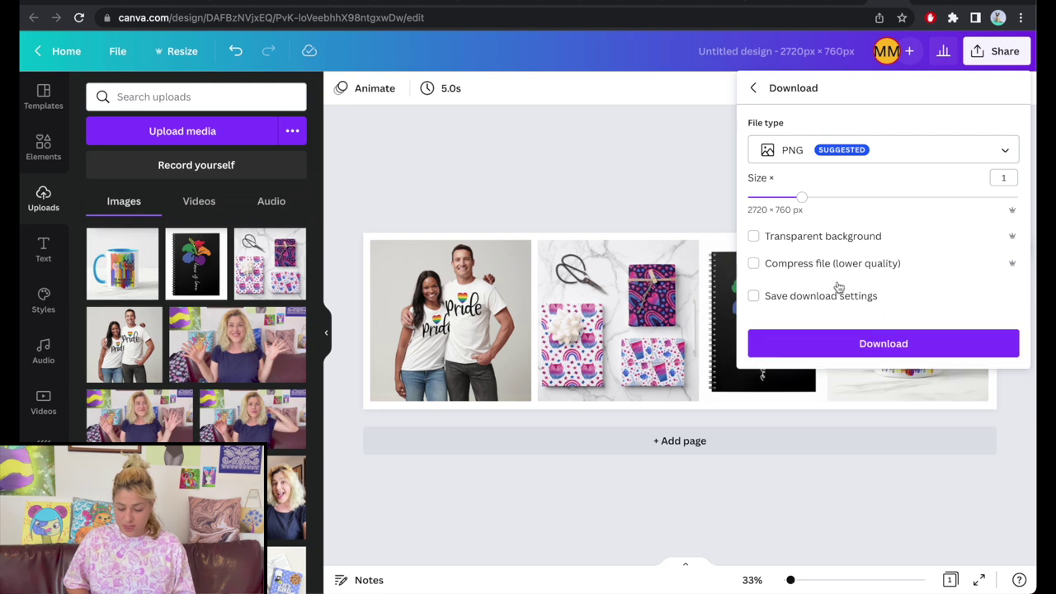
left_click(844, 342)
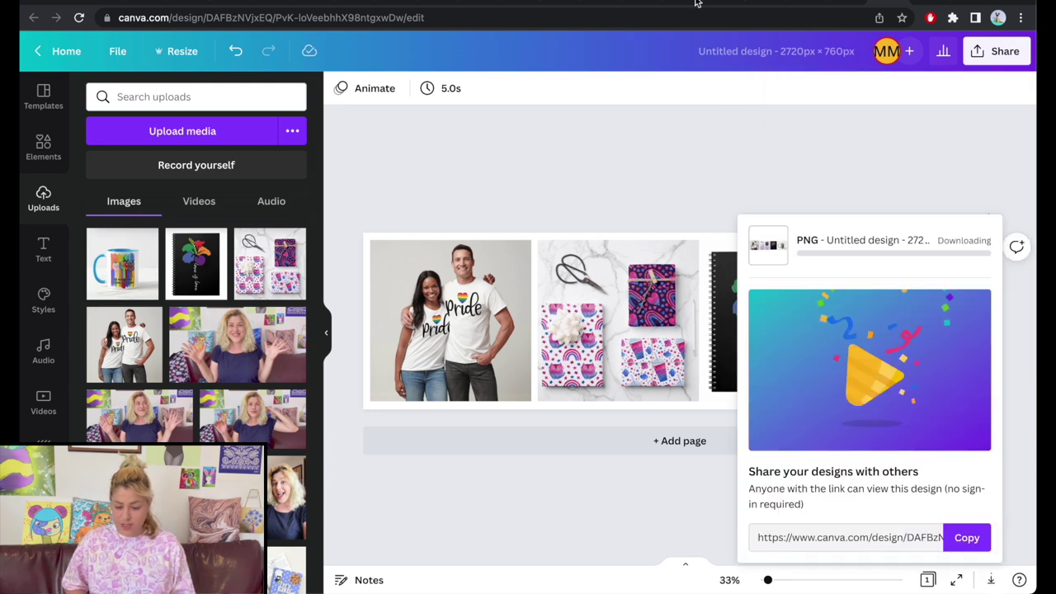
left_click(276, 5)
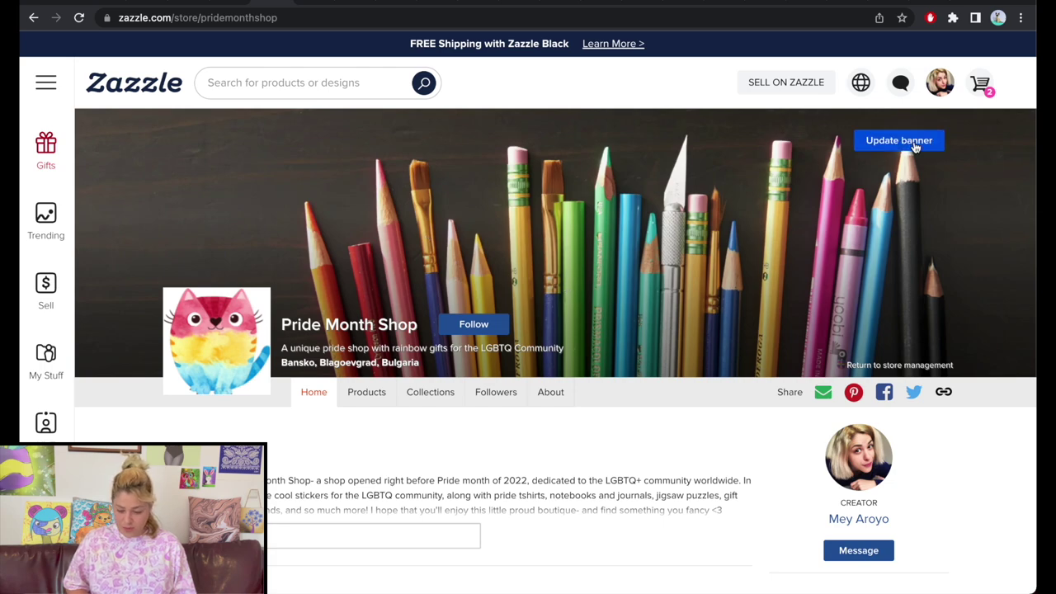
Change the shop banner to the uploaded product collage and confirm it in the Image Cropper
left_click(907, 142)
left_click(892, 168)
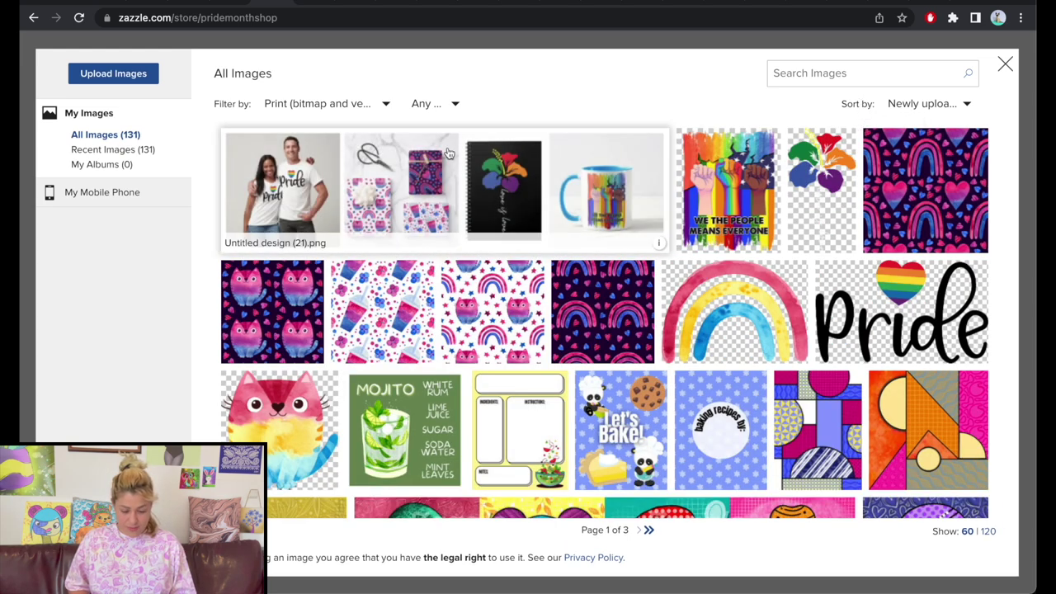
left_click(450, 185)
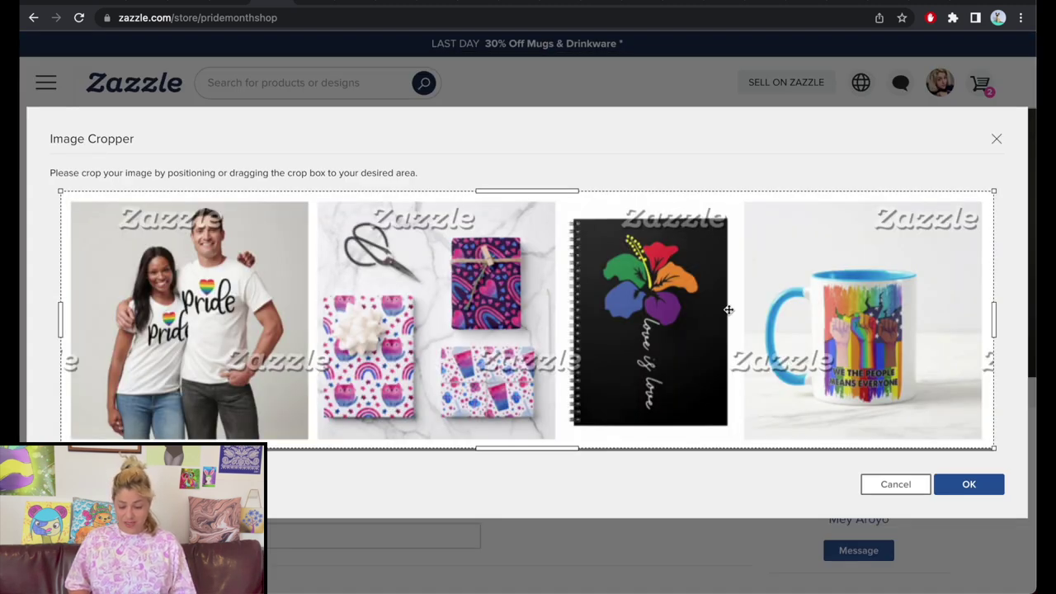
left_click(978, 485)
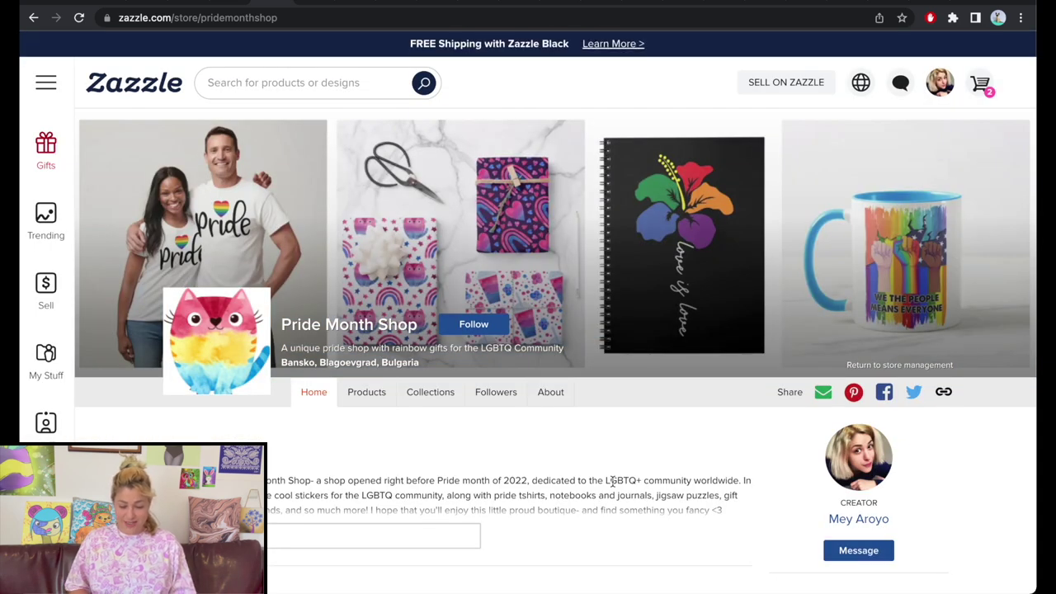